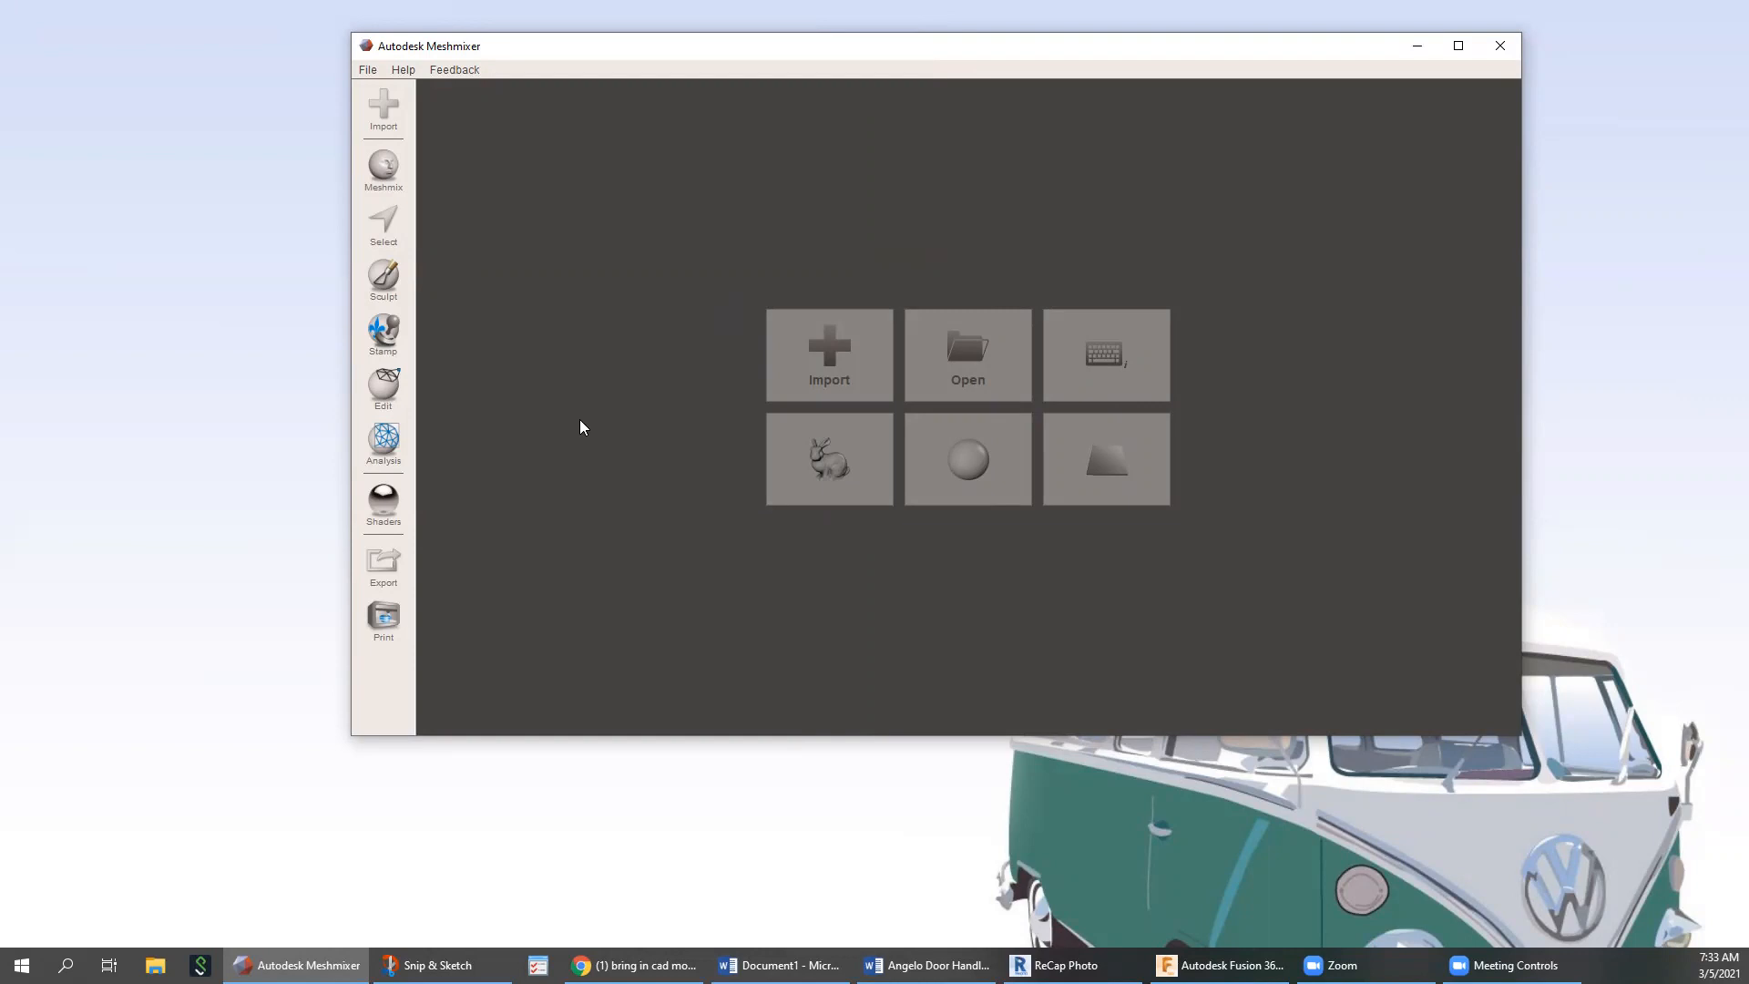
Import the Base Head.obj mesh and maximize the program window
left_click(838, 359)
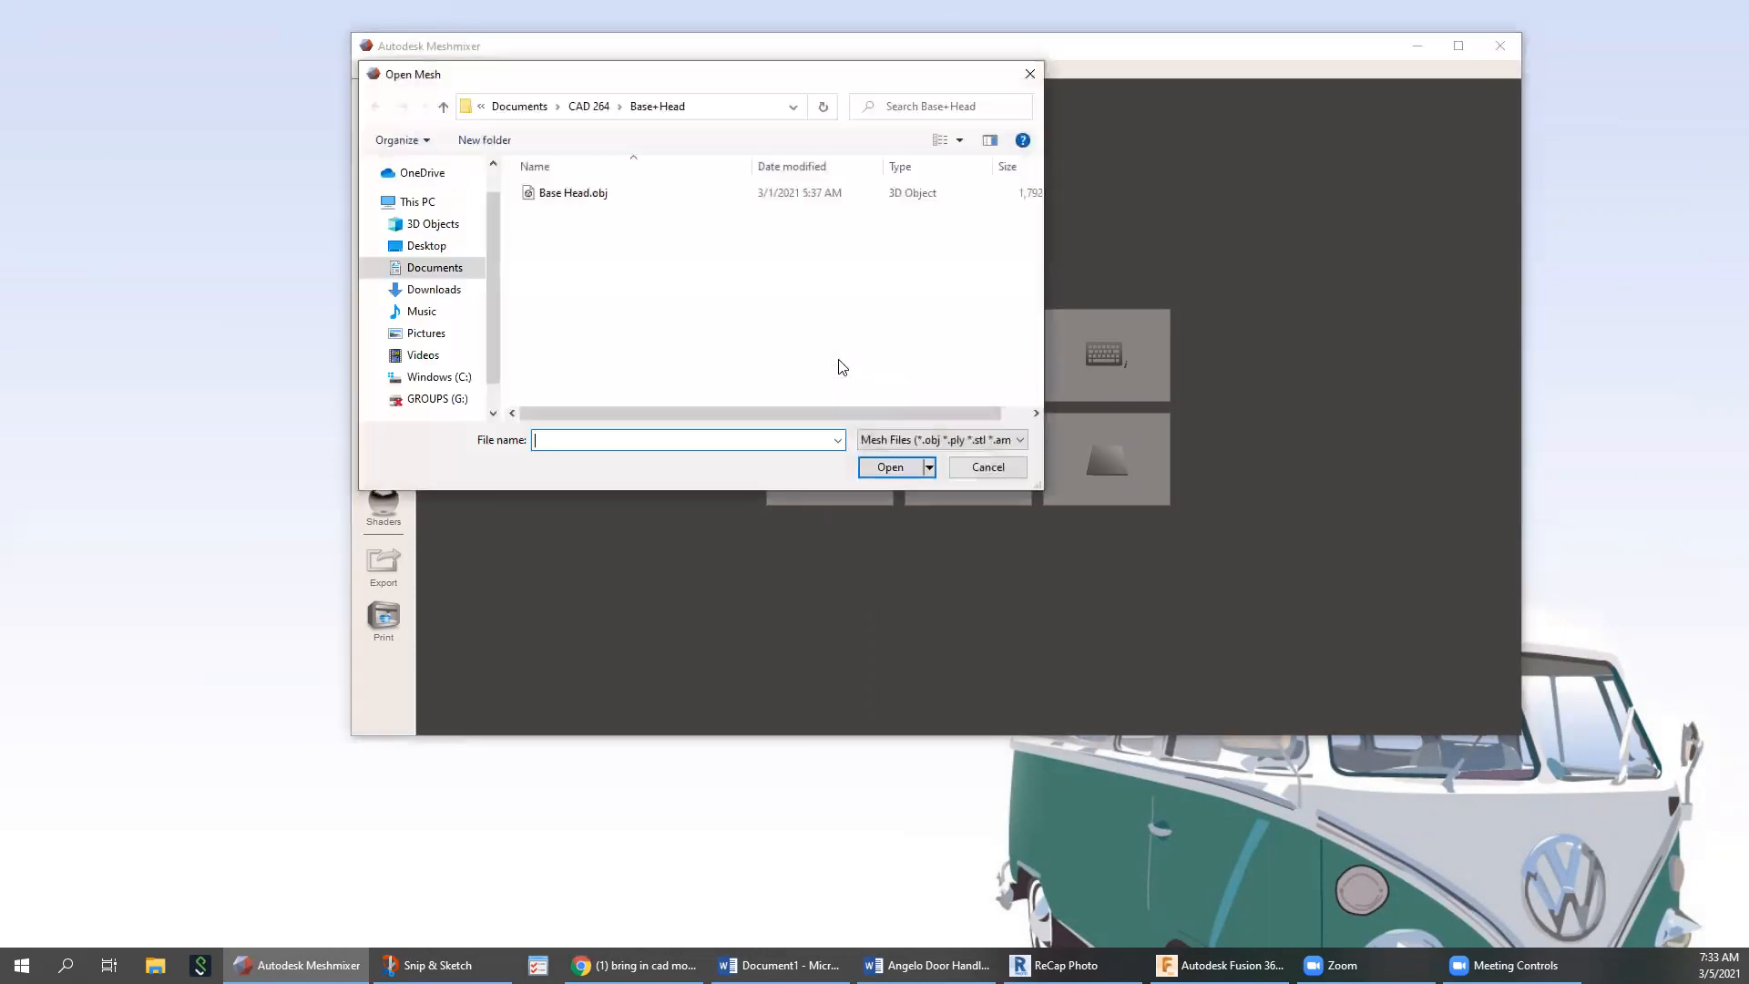
left_click(584, 195)
left_click(898, 472)
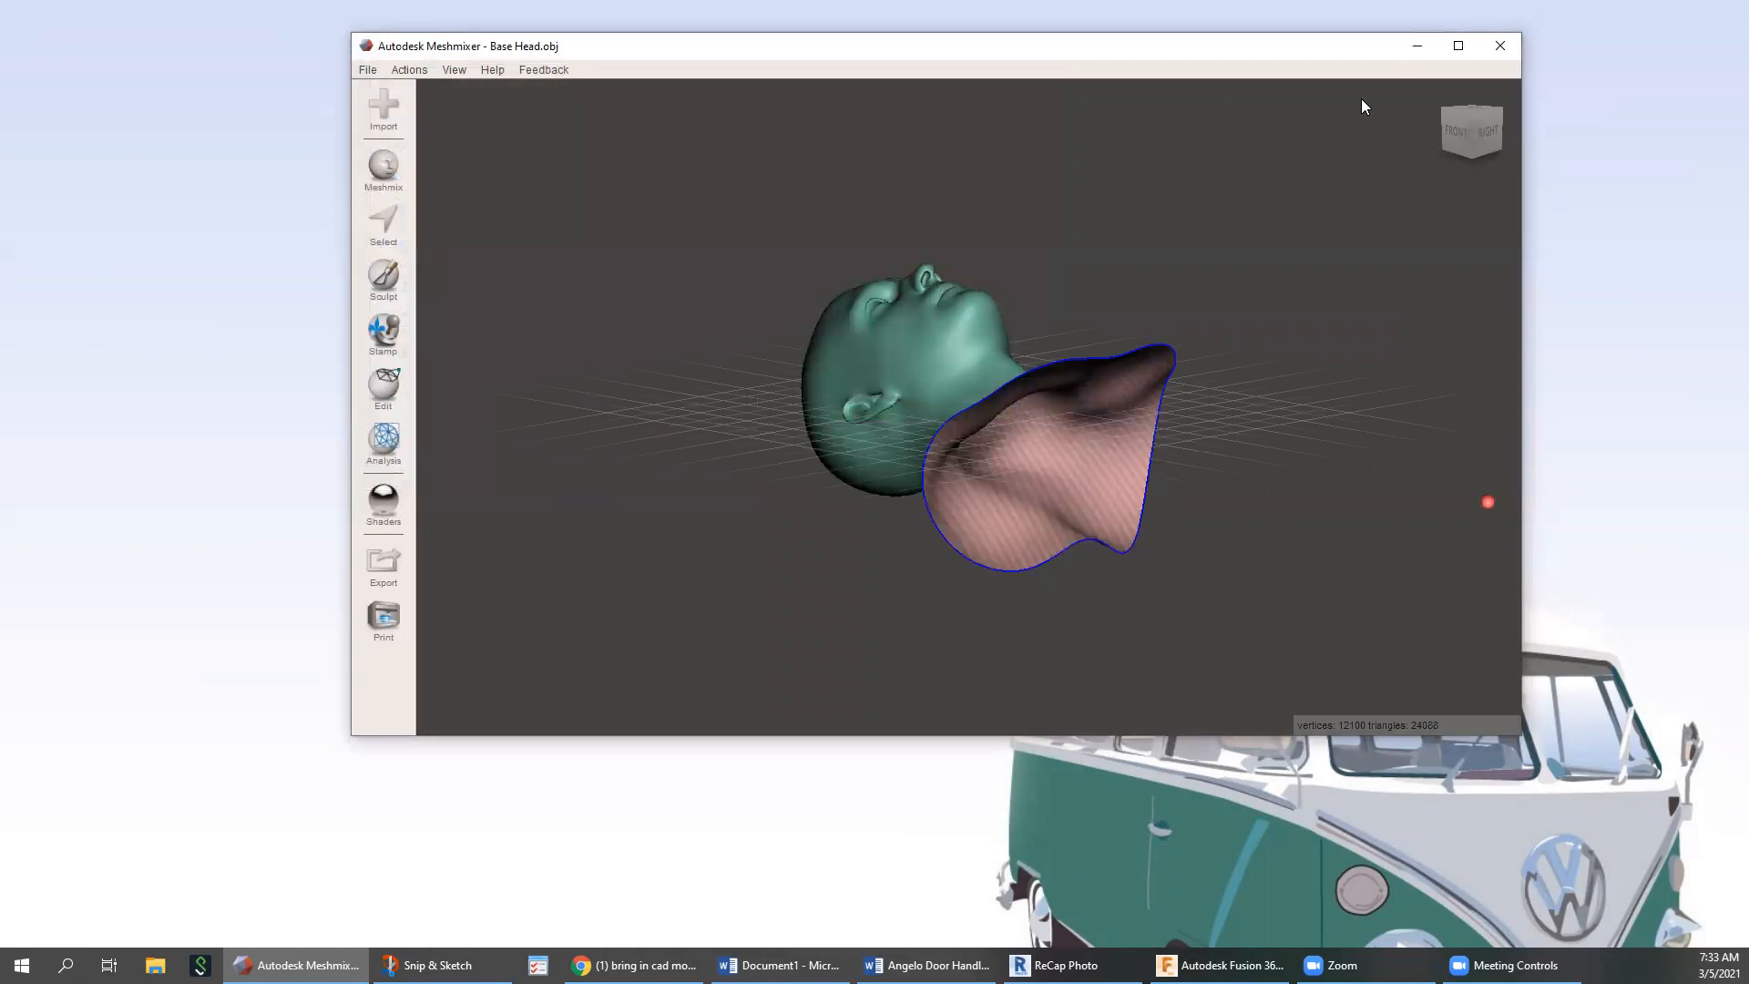
left_click(1457, 46)
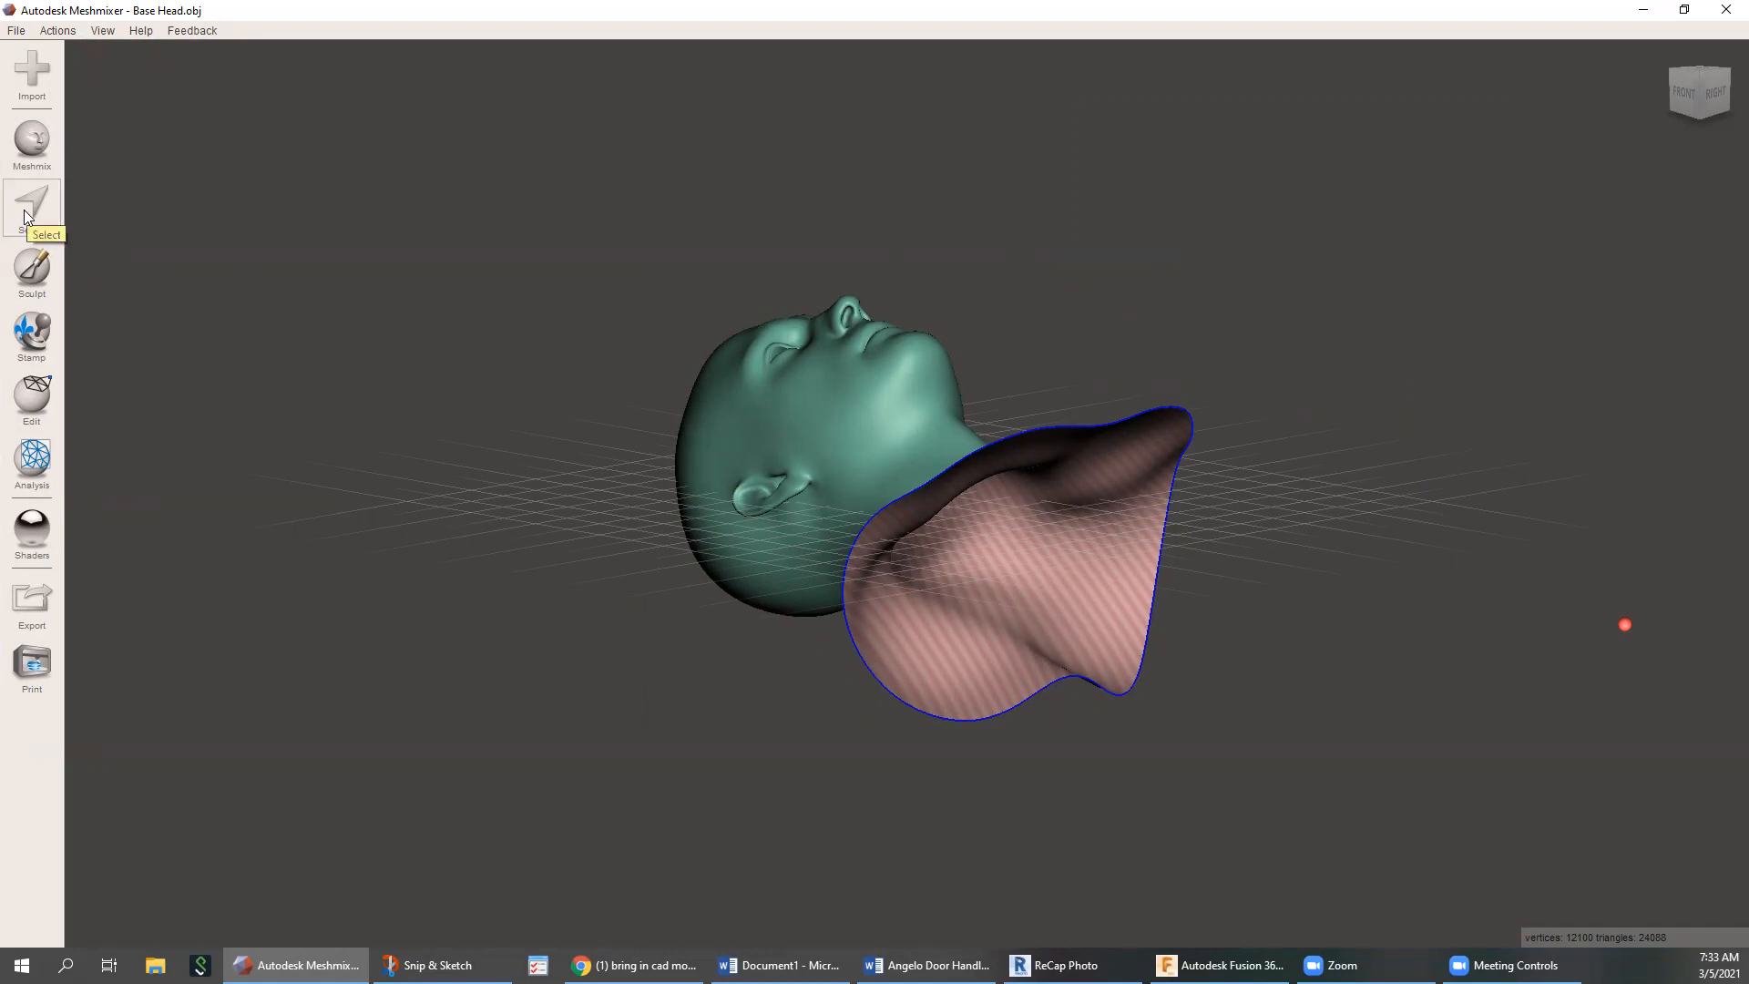
left_click(32, 272)
left_click(32, 401)
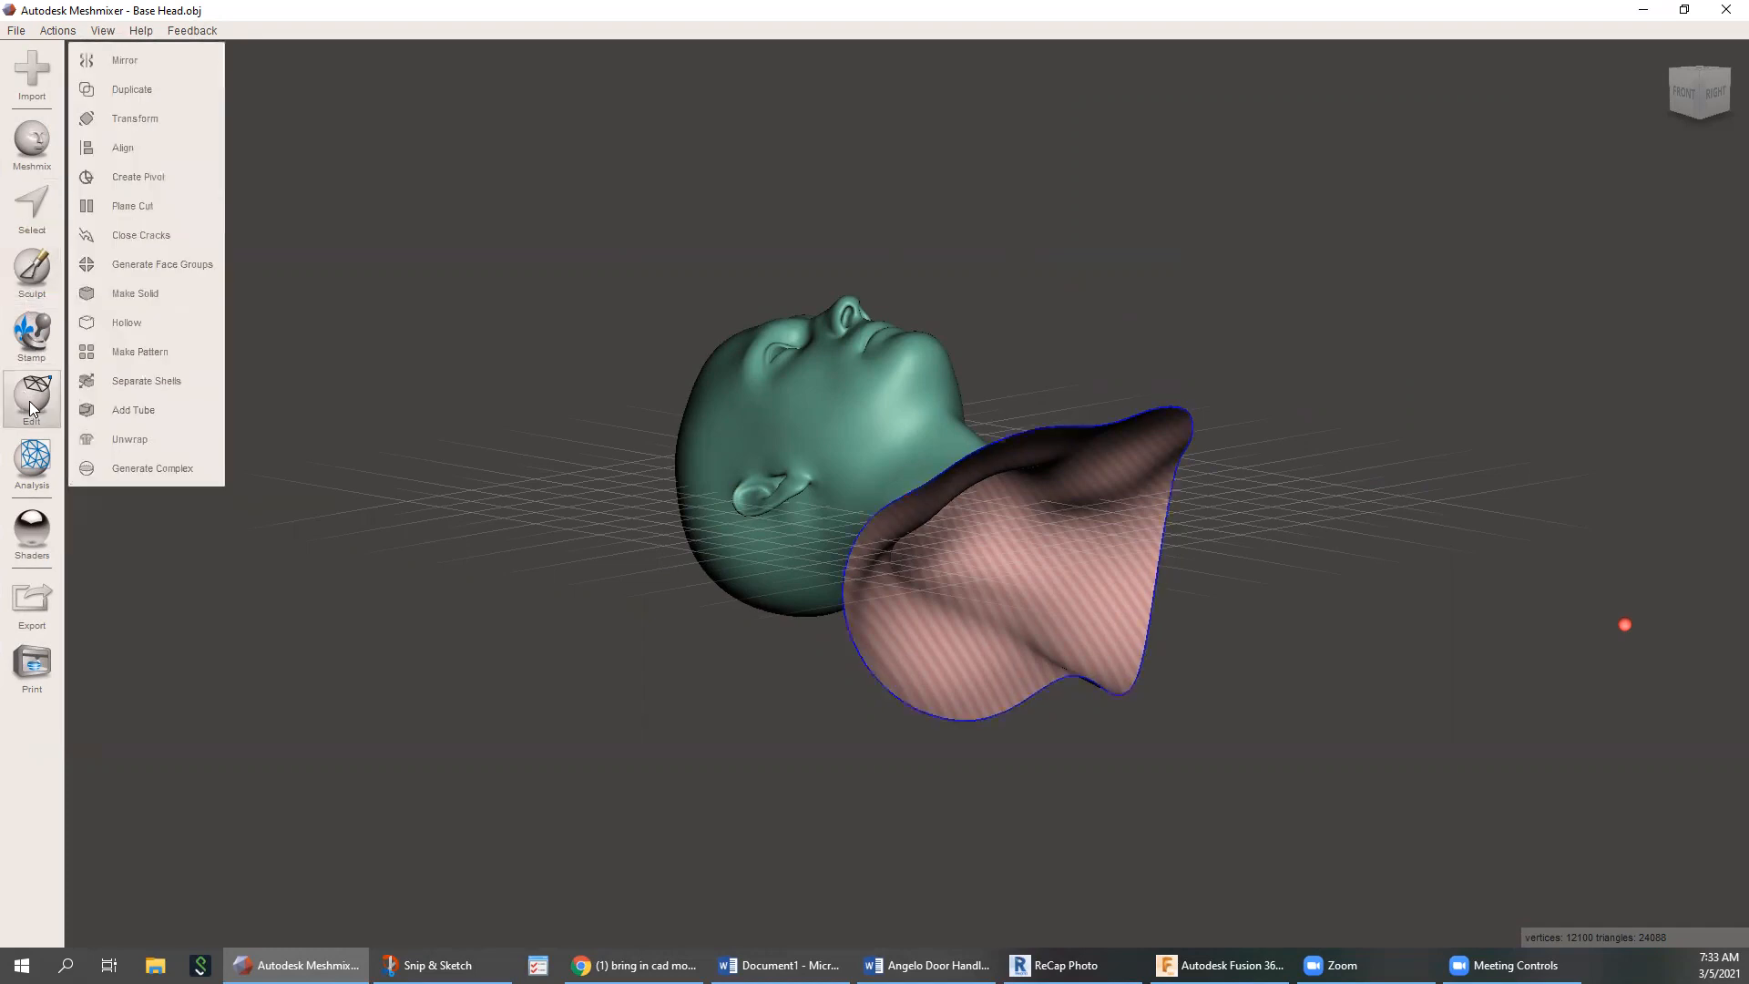
left_click(36, 469)
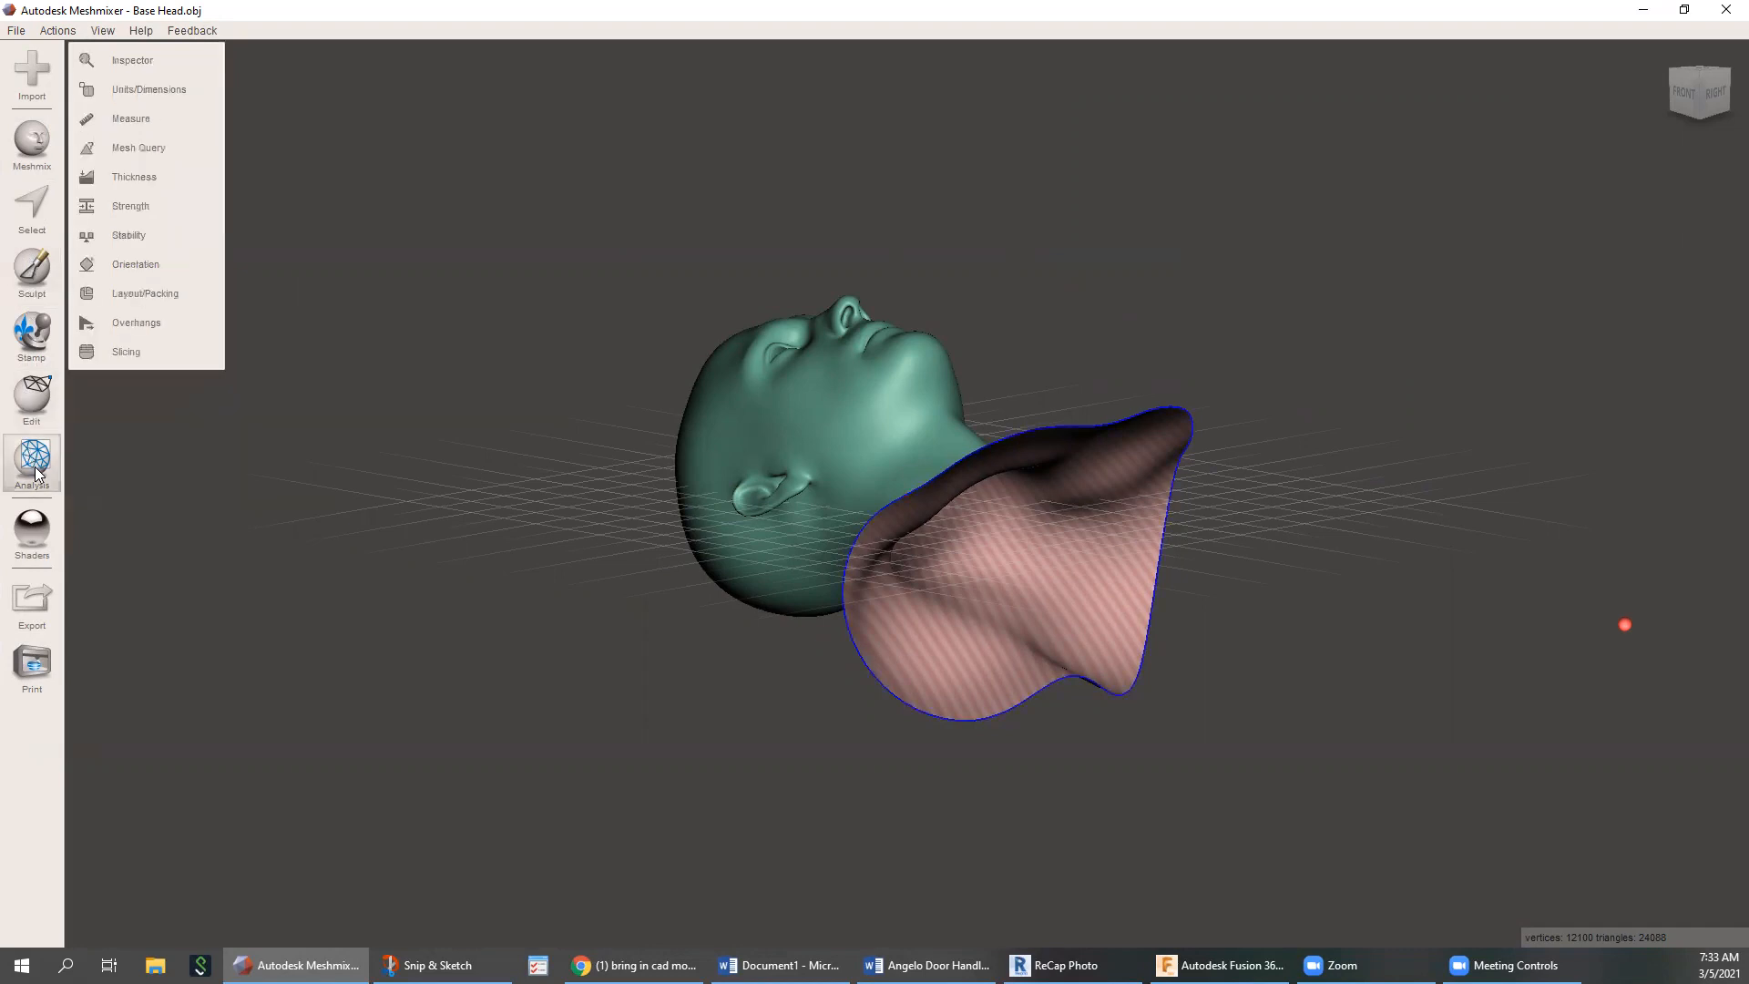
Stand the head upright with Transform by setting its X rotation to 90
left_click(32, 401)
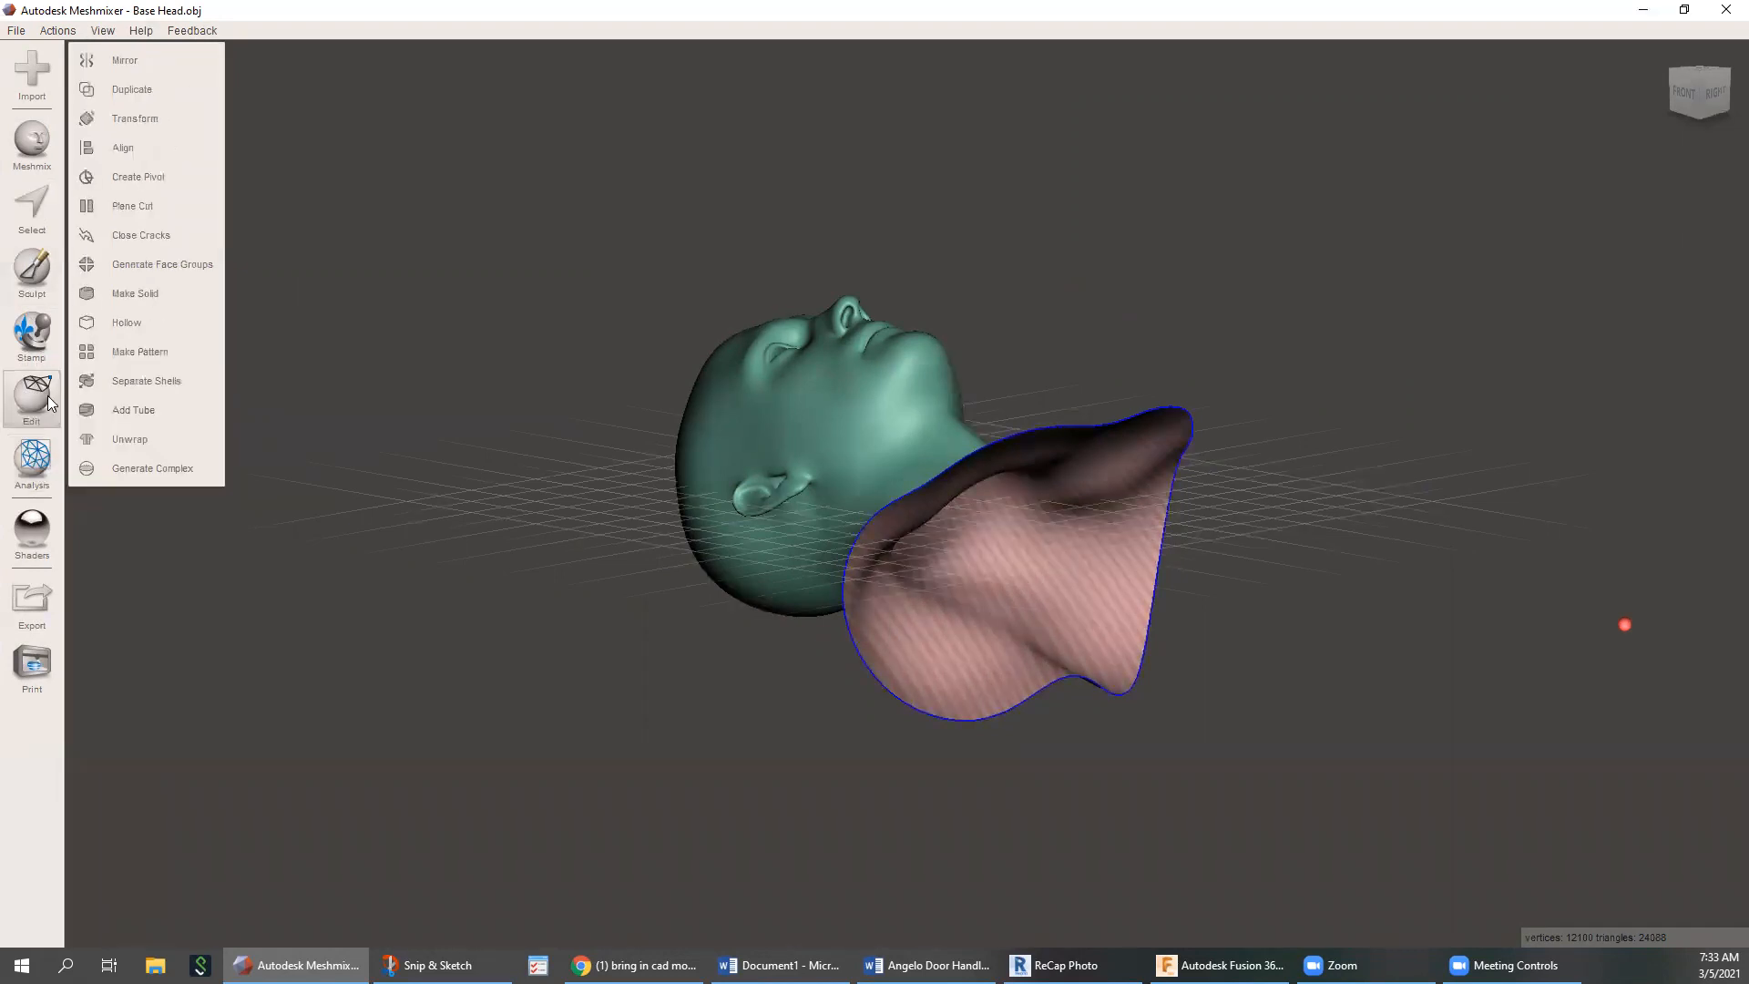
left_click(185, 118)
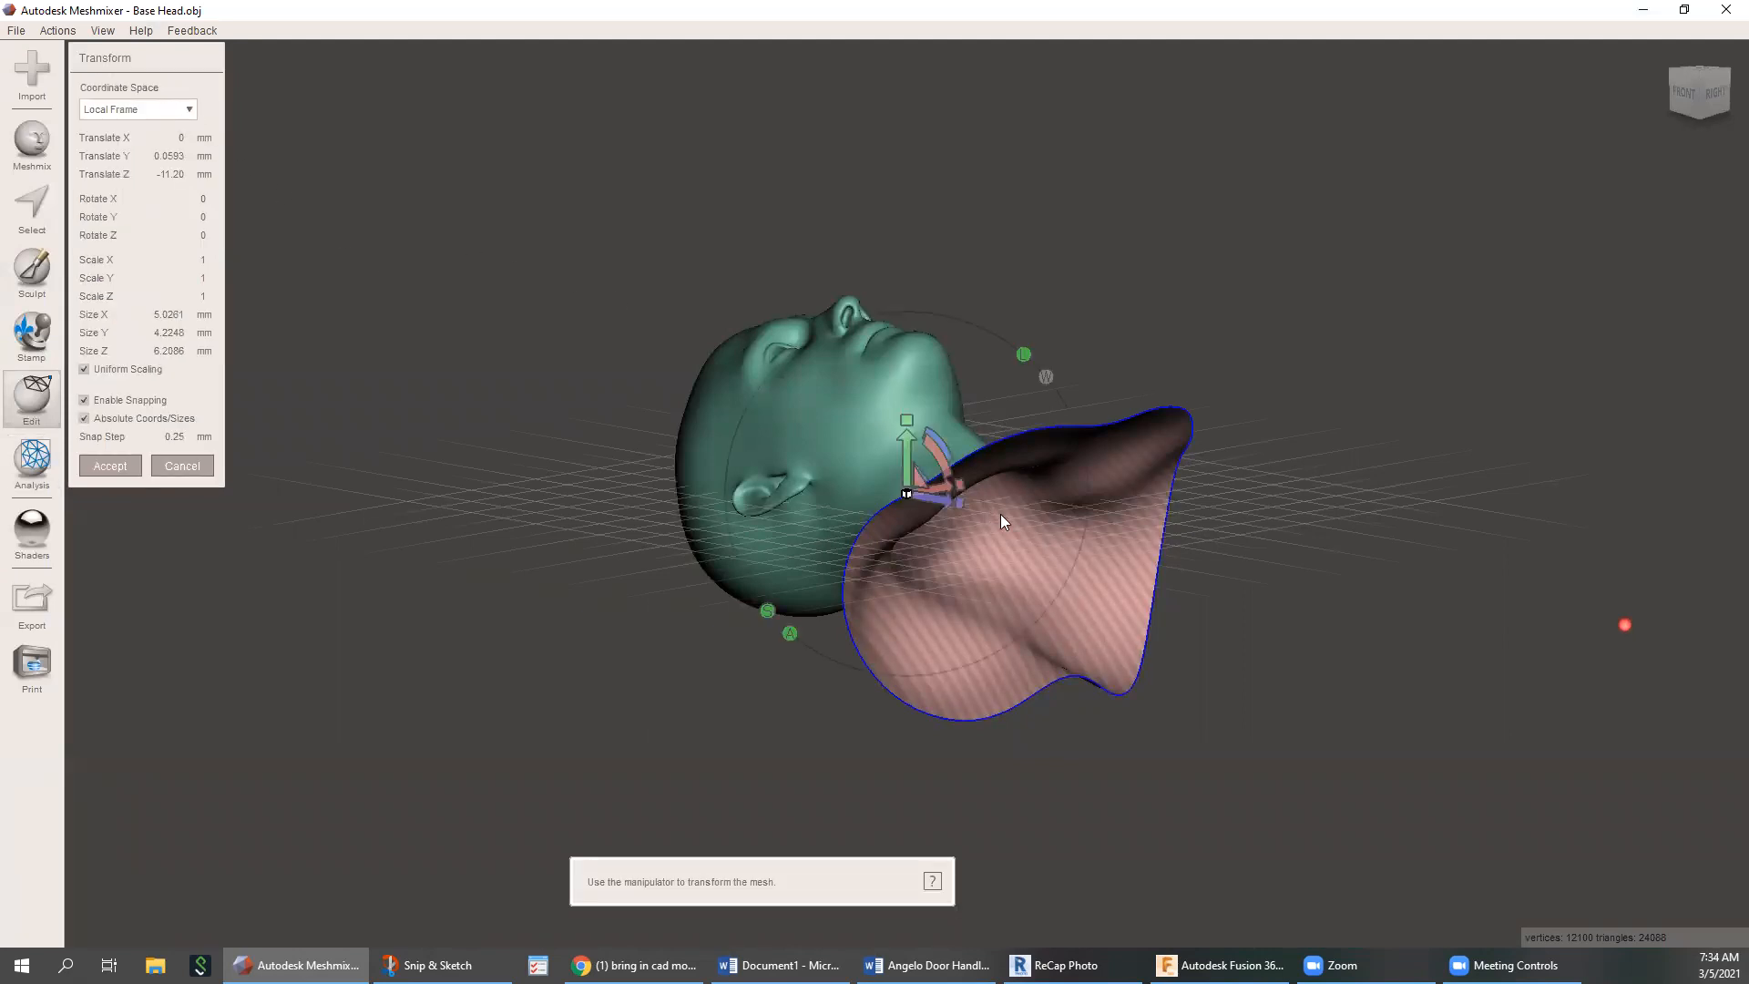
left_click_drag(938, 464, 1197, 795)
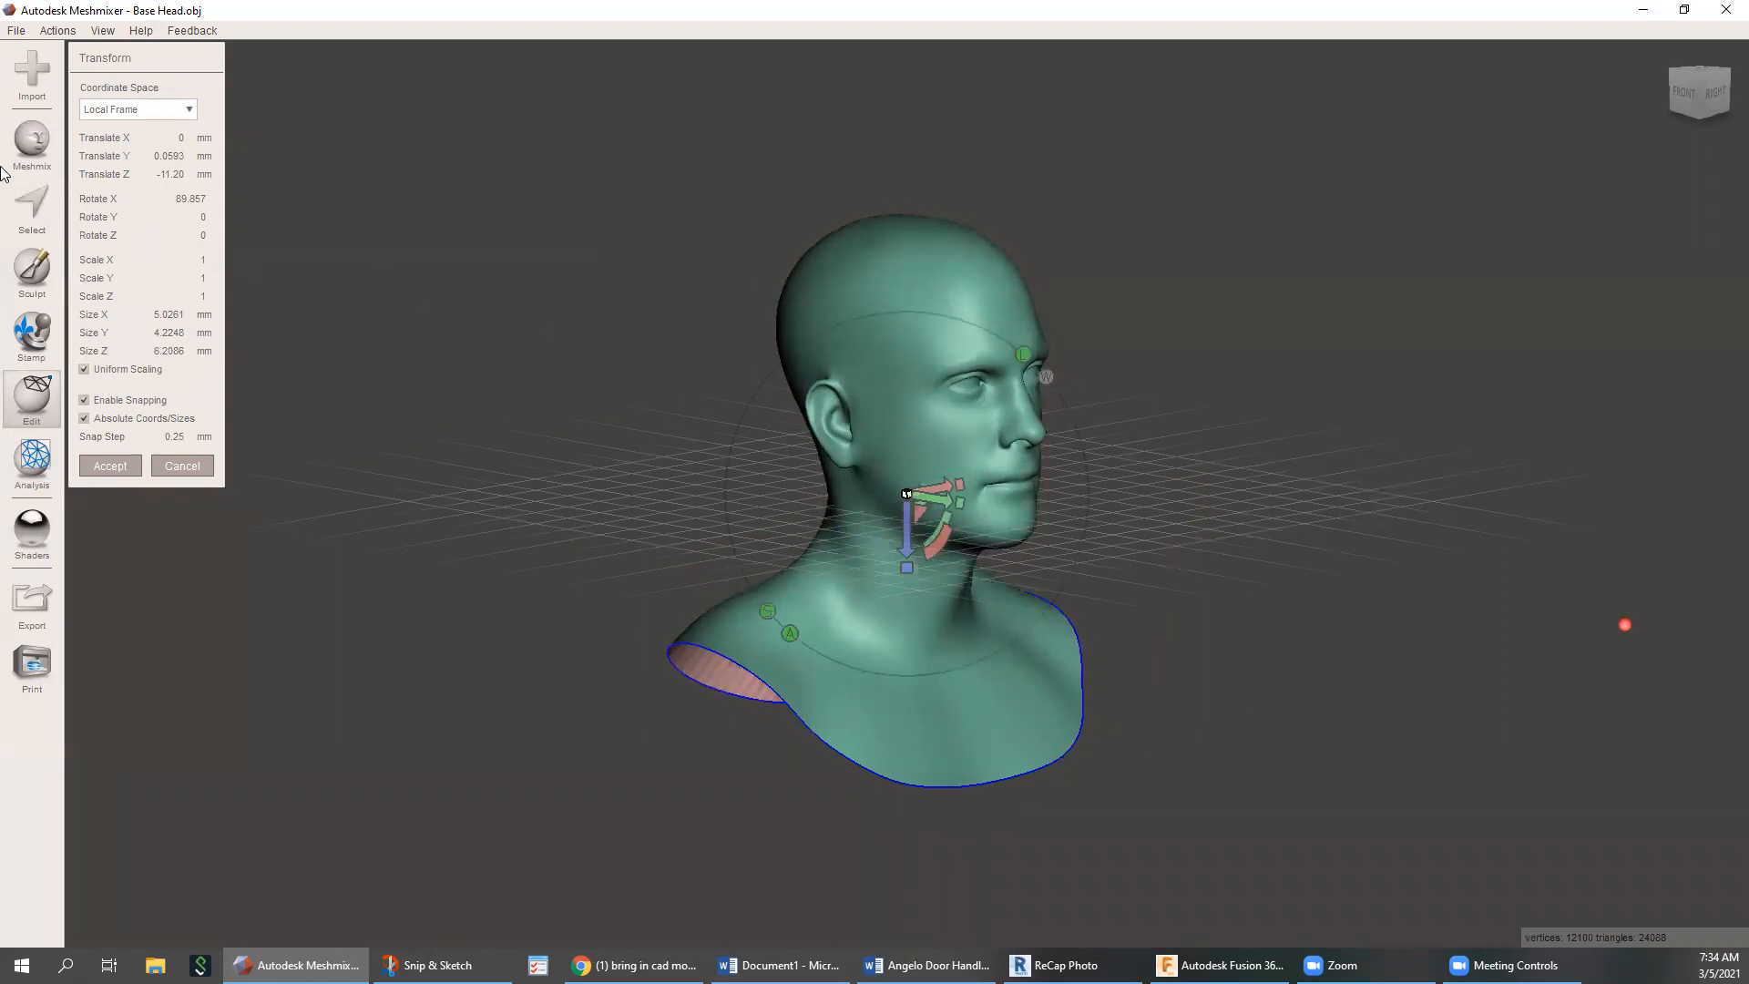
left_click(206, 199)
type("90")
Turn the bust about its vertical axis to face front by setting its Z rotation to 90
left_click_drag(1715, 91, 1696, 108)
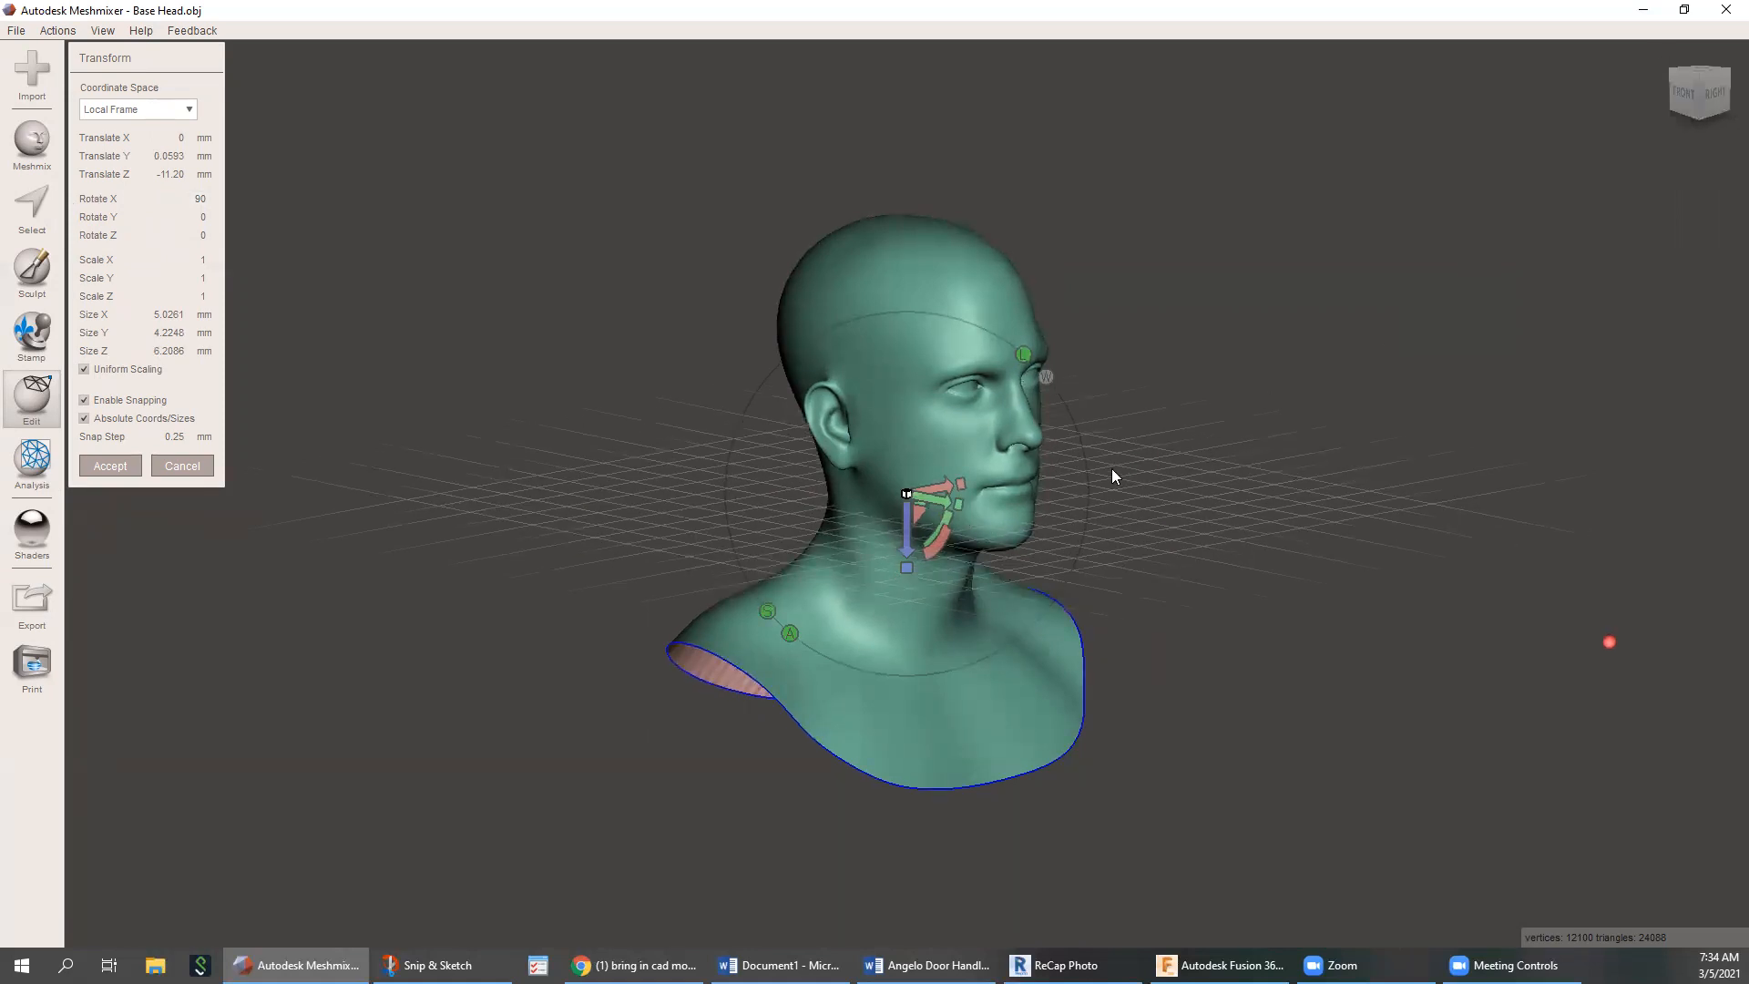
left_click_drag(1703, 96, 1675, 124)
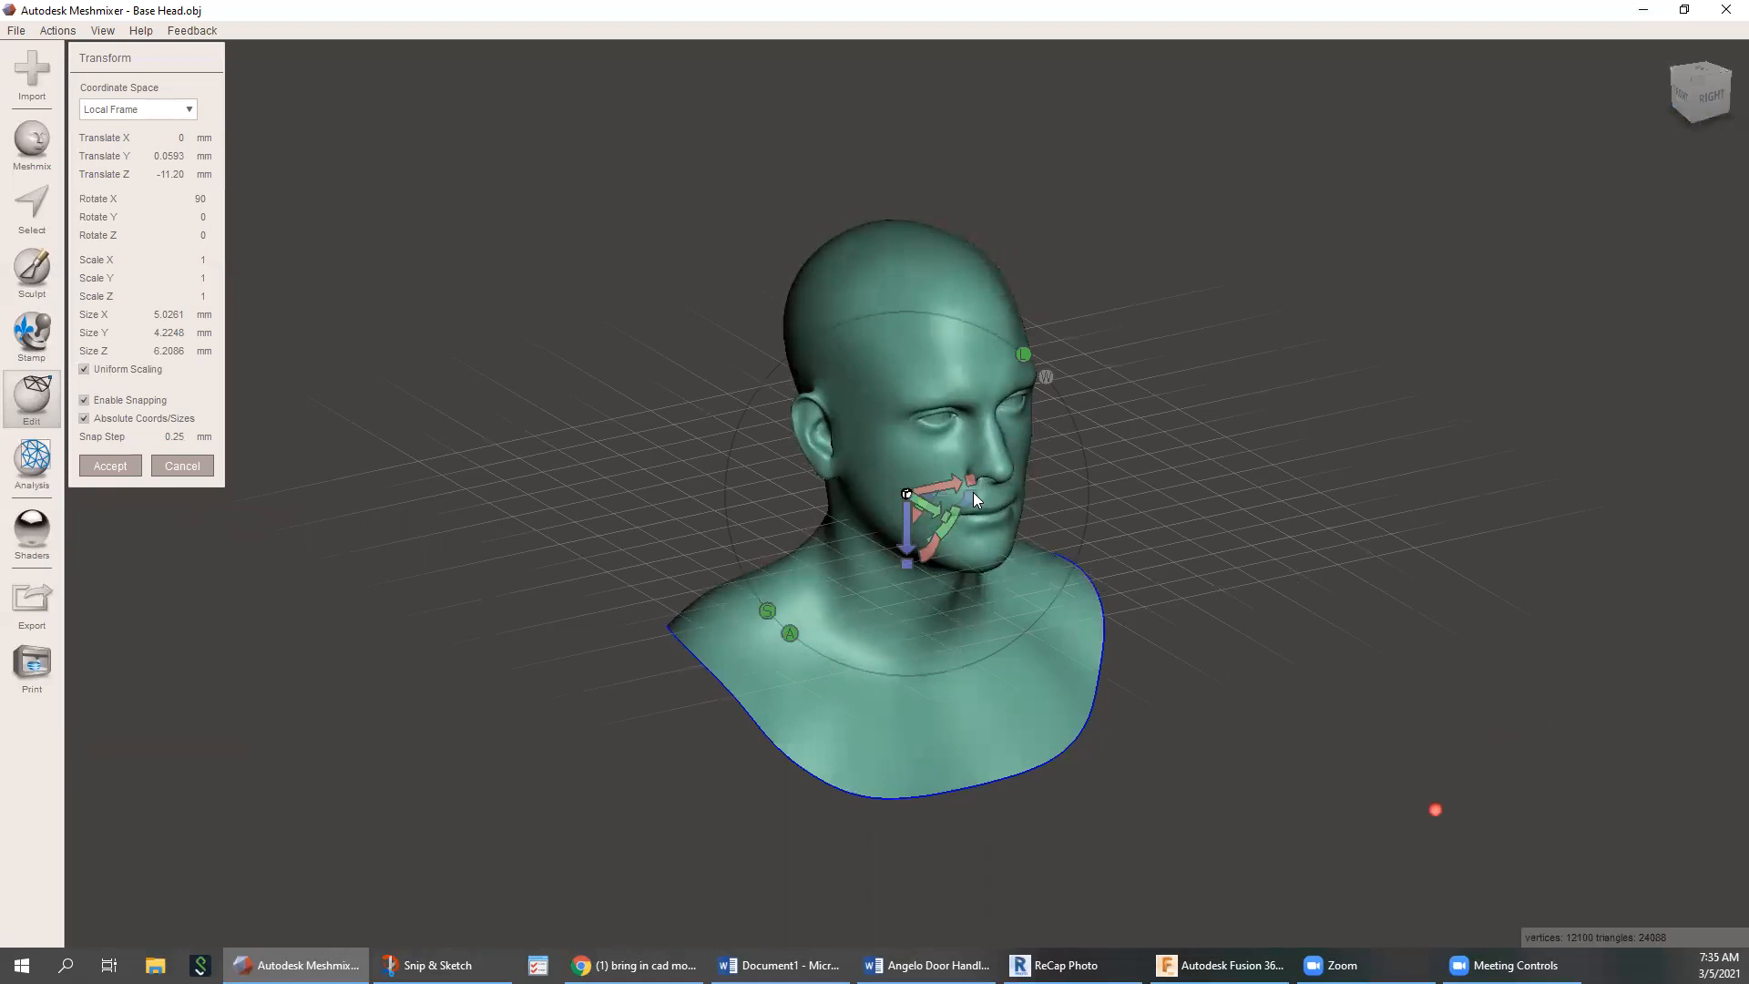
left_click_drag(972, 492, 915, 528)
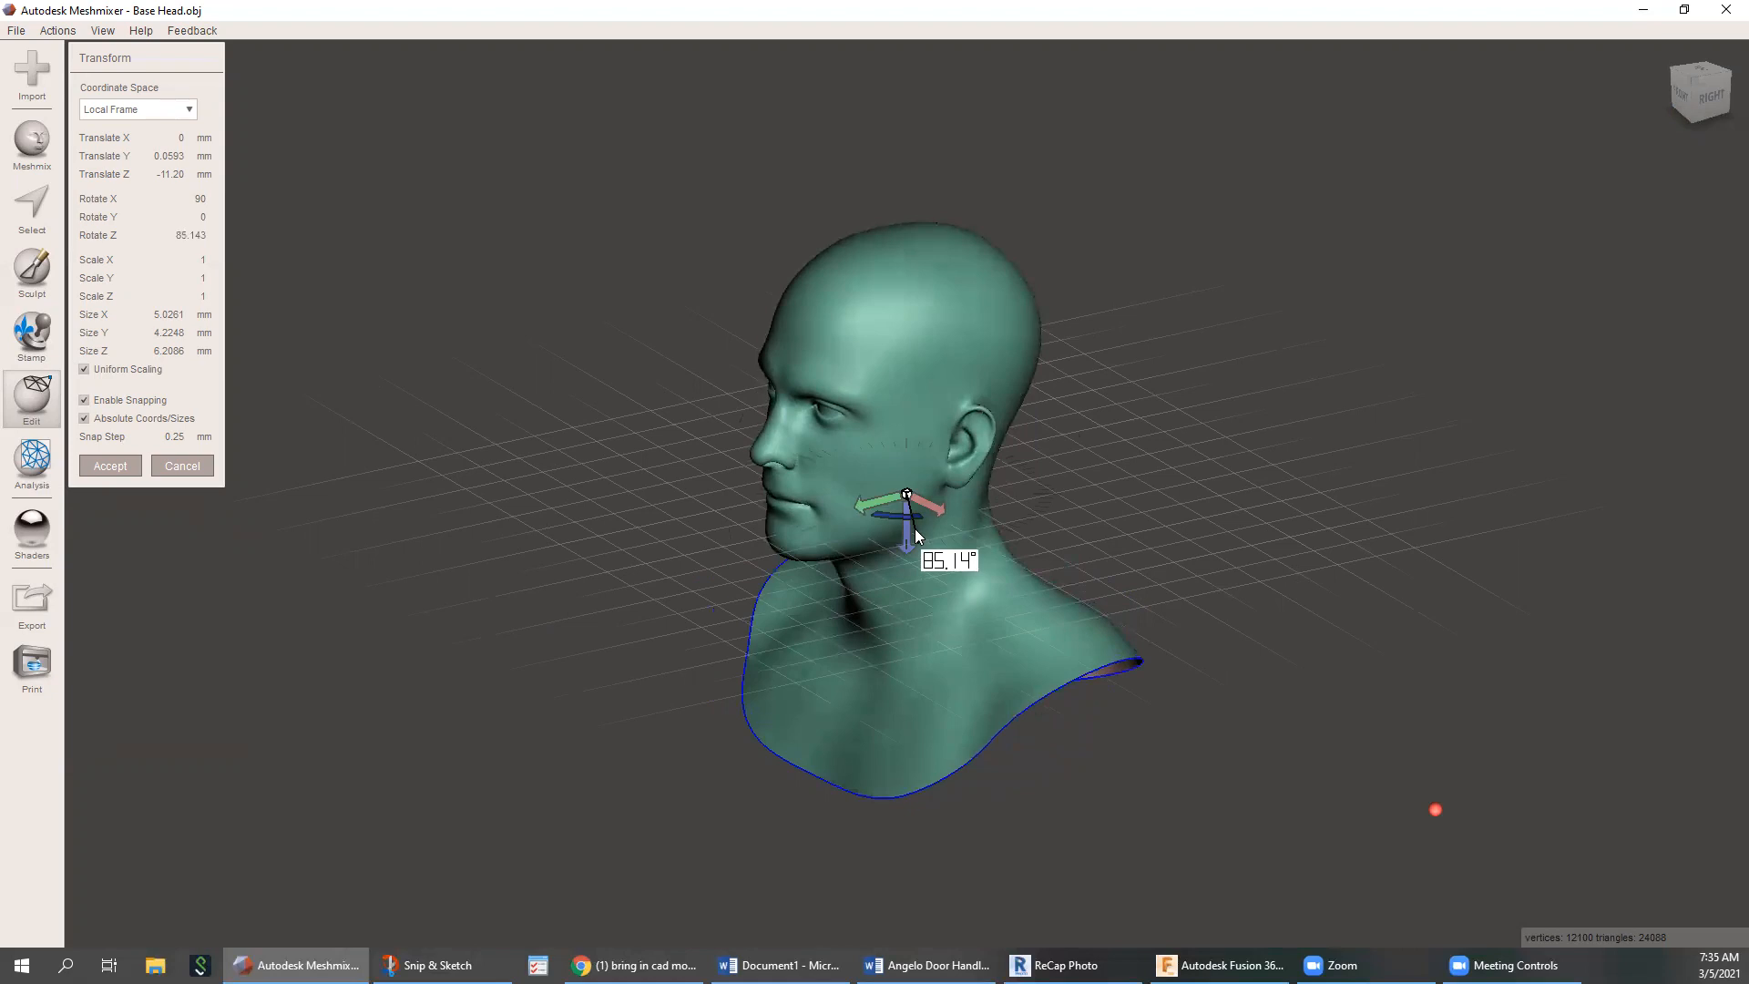
right_click_drag(1321, 376, 1410, 365)
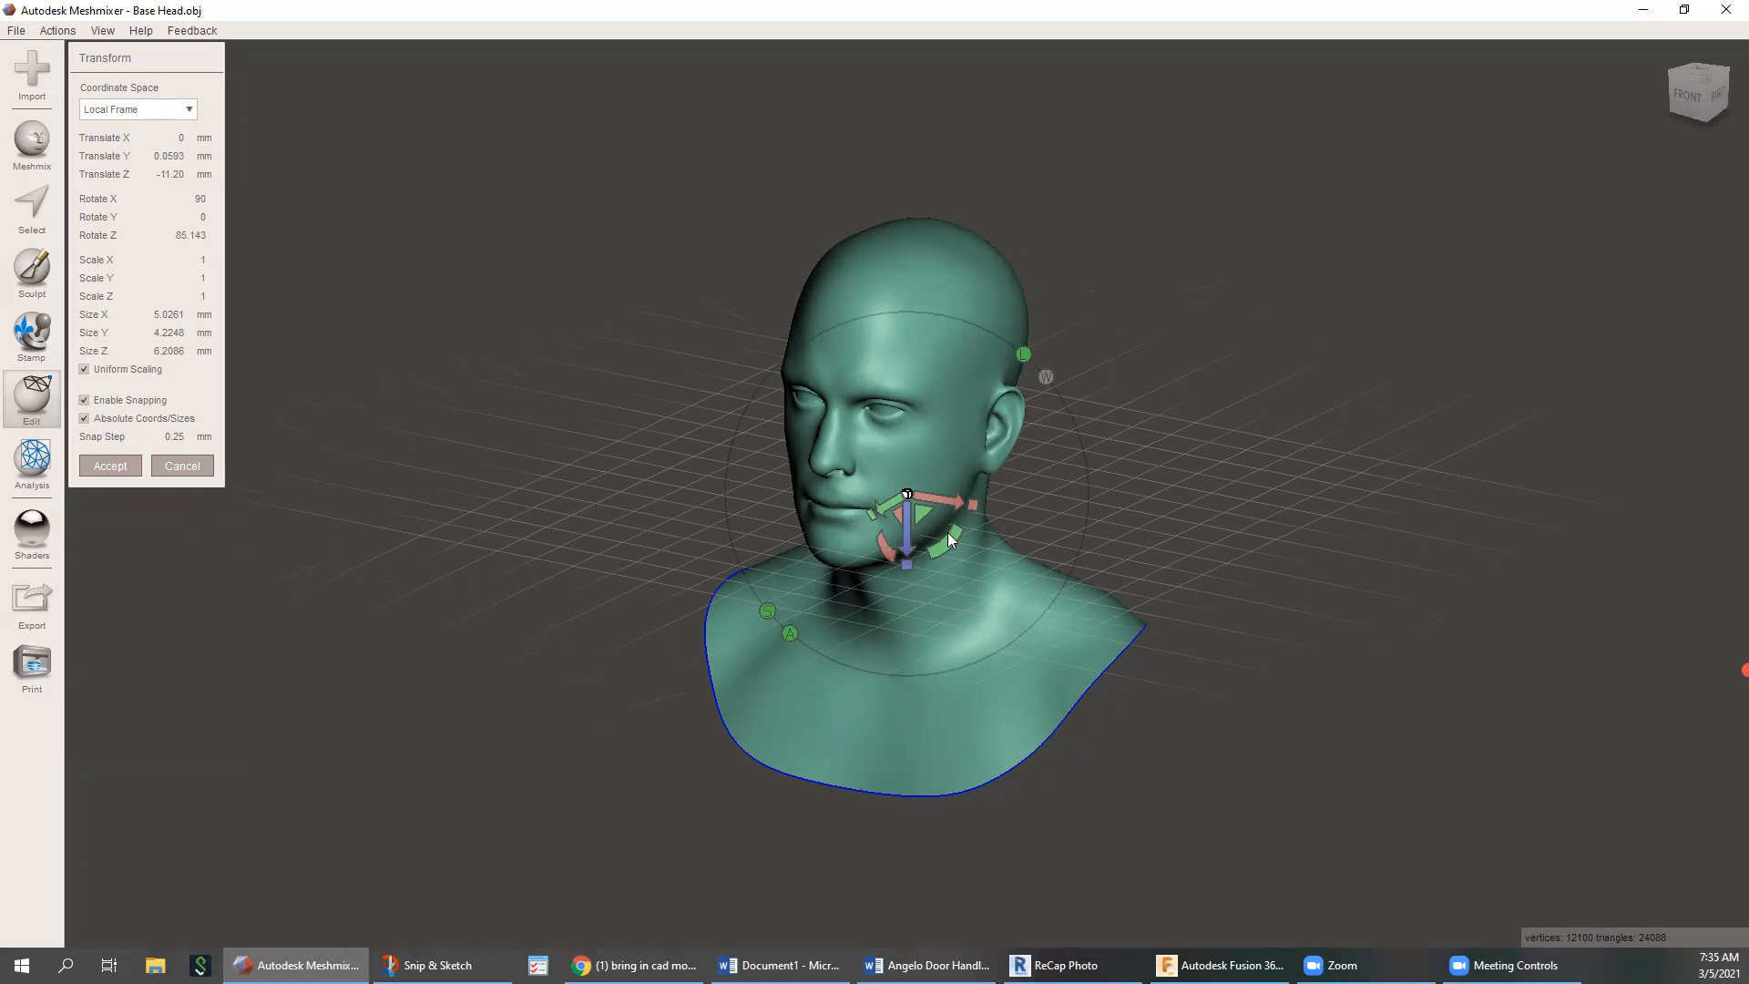
right_click_drag(1048, 518, 539, 469)
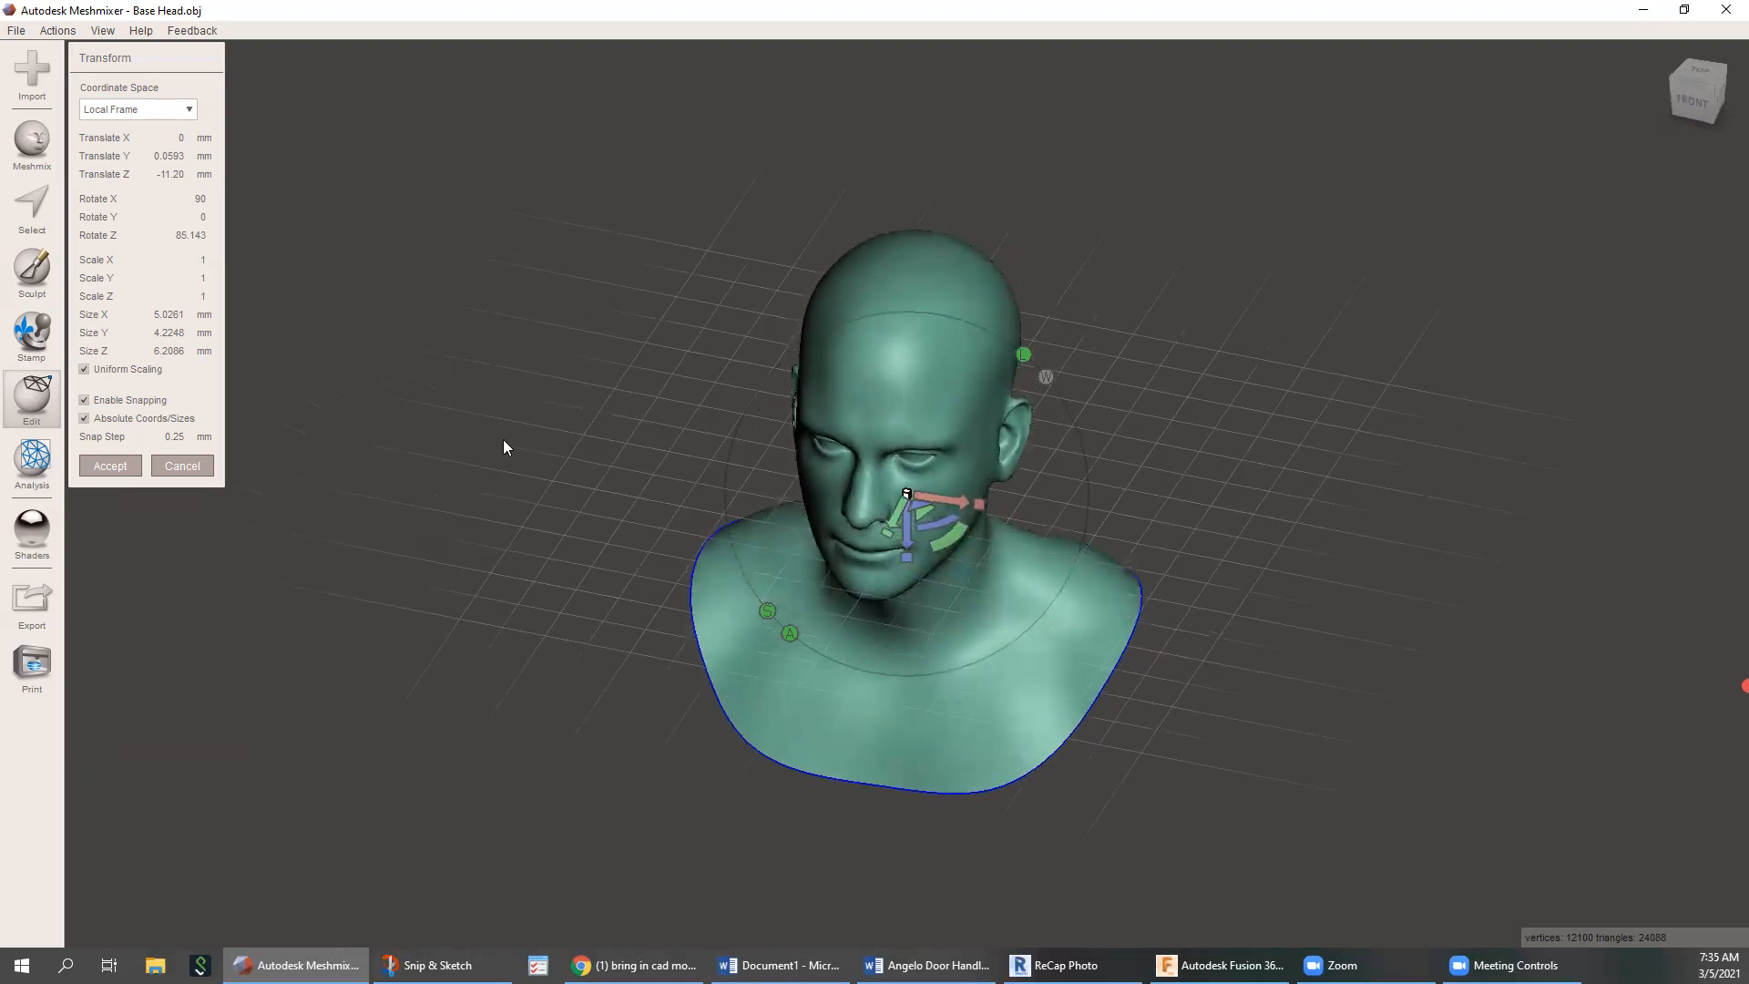
left_click(166, 237)
type("90")
key("Return")
Raise the bust toward the top of the grid to a Y translation of 2.75 mm and accept the transform
right_click_drag(801, 499, 836, 559)
left_click_drag(904, 550, 907, 317)
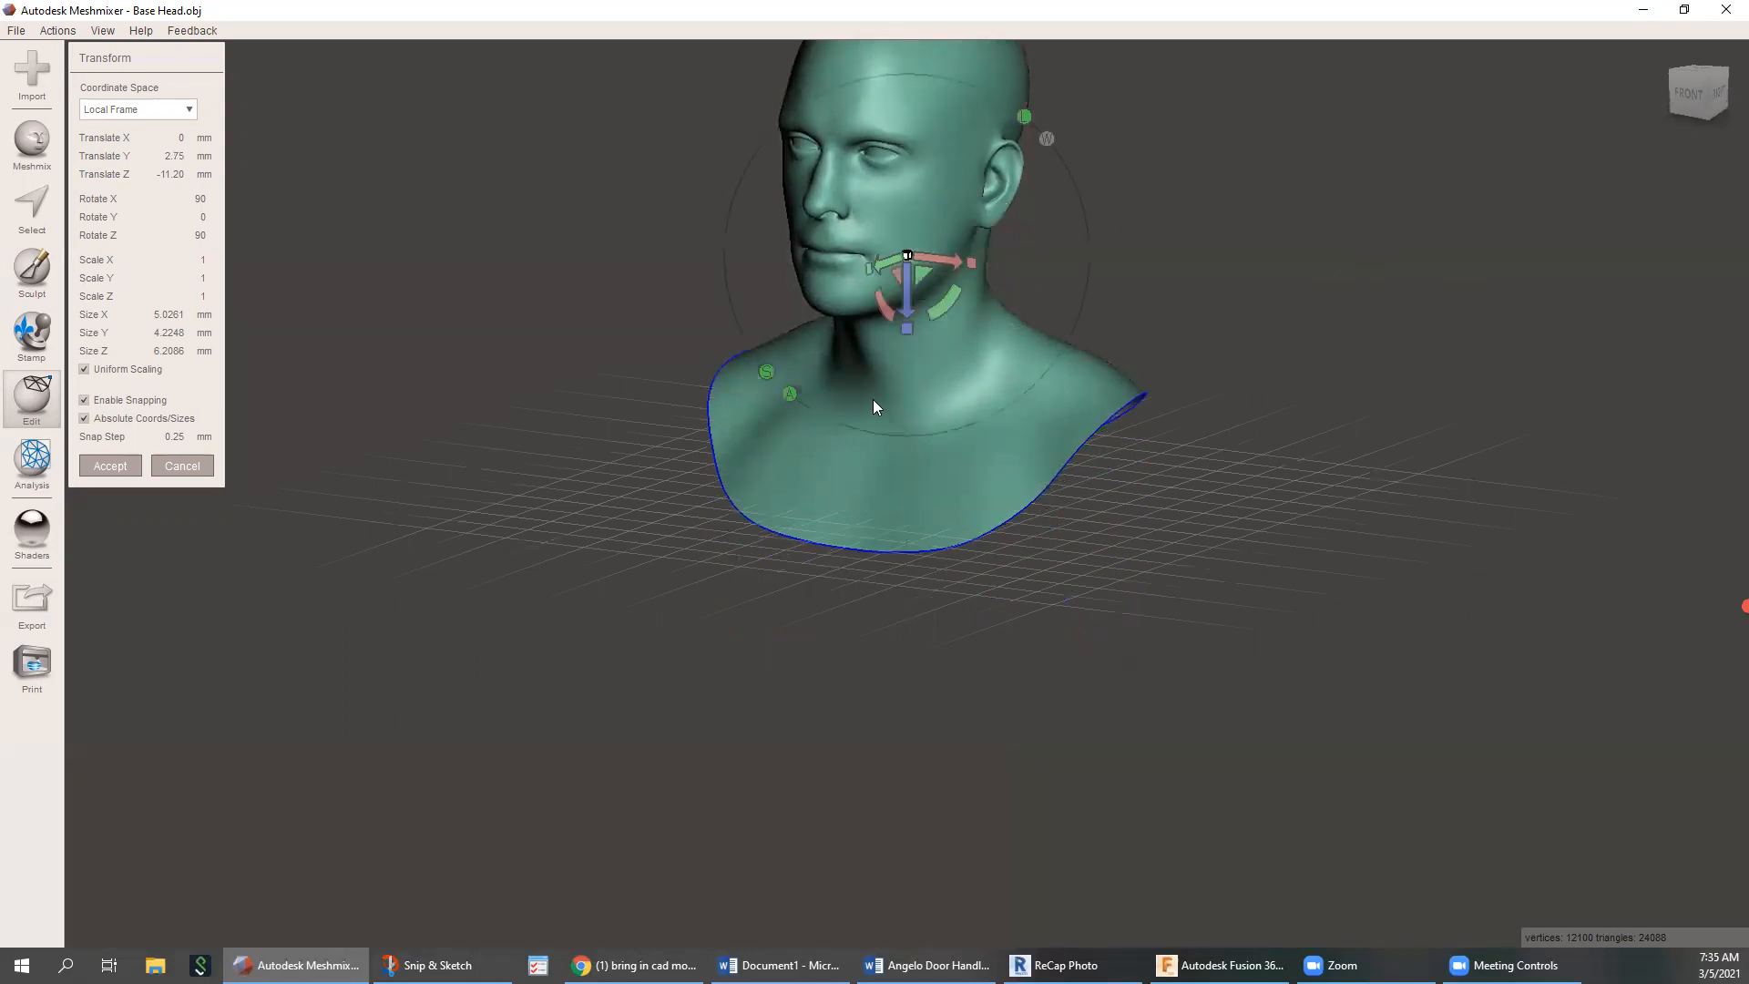
right_click_drag(663, 543, 790, 542)
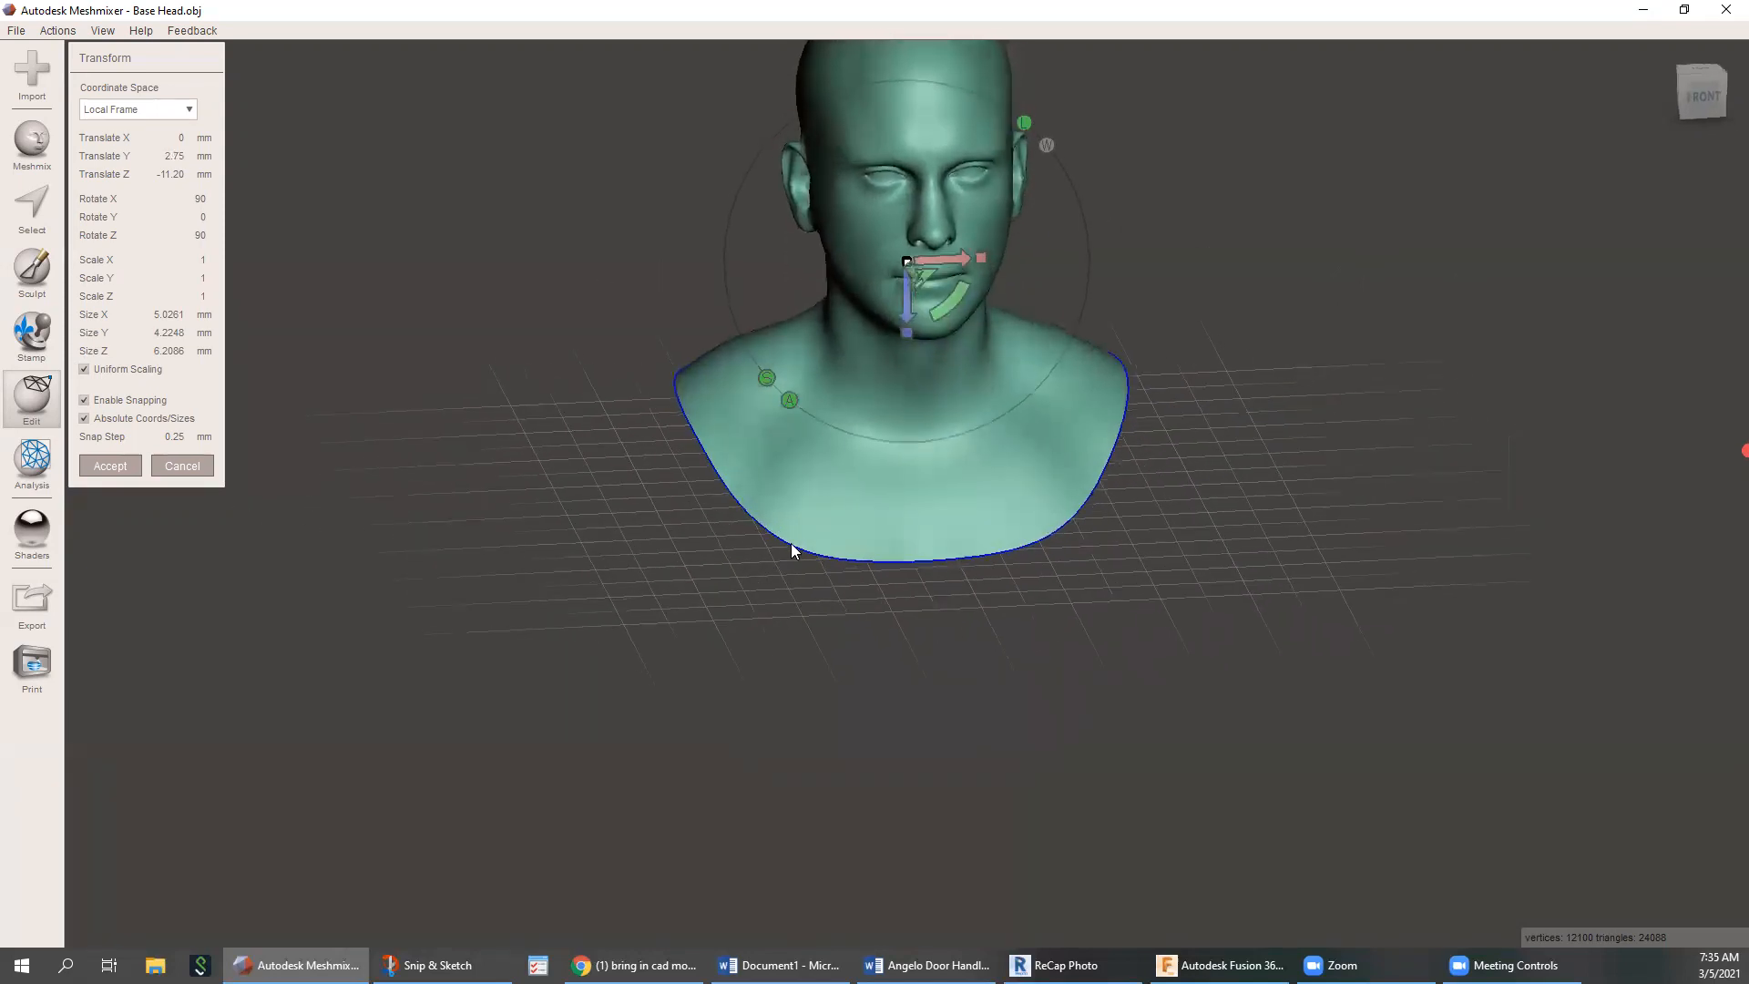
left_click(96, 466)
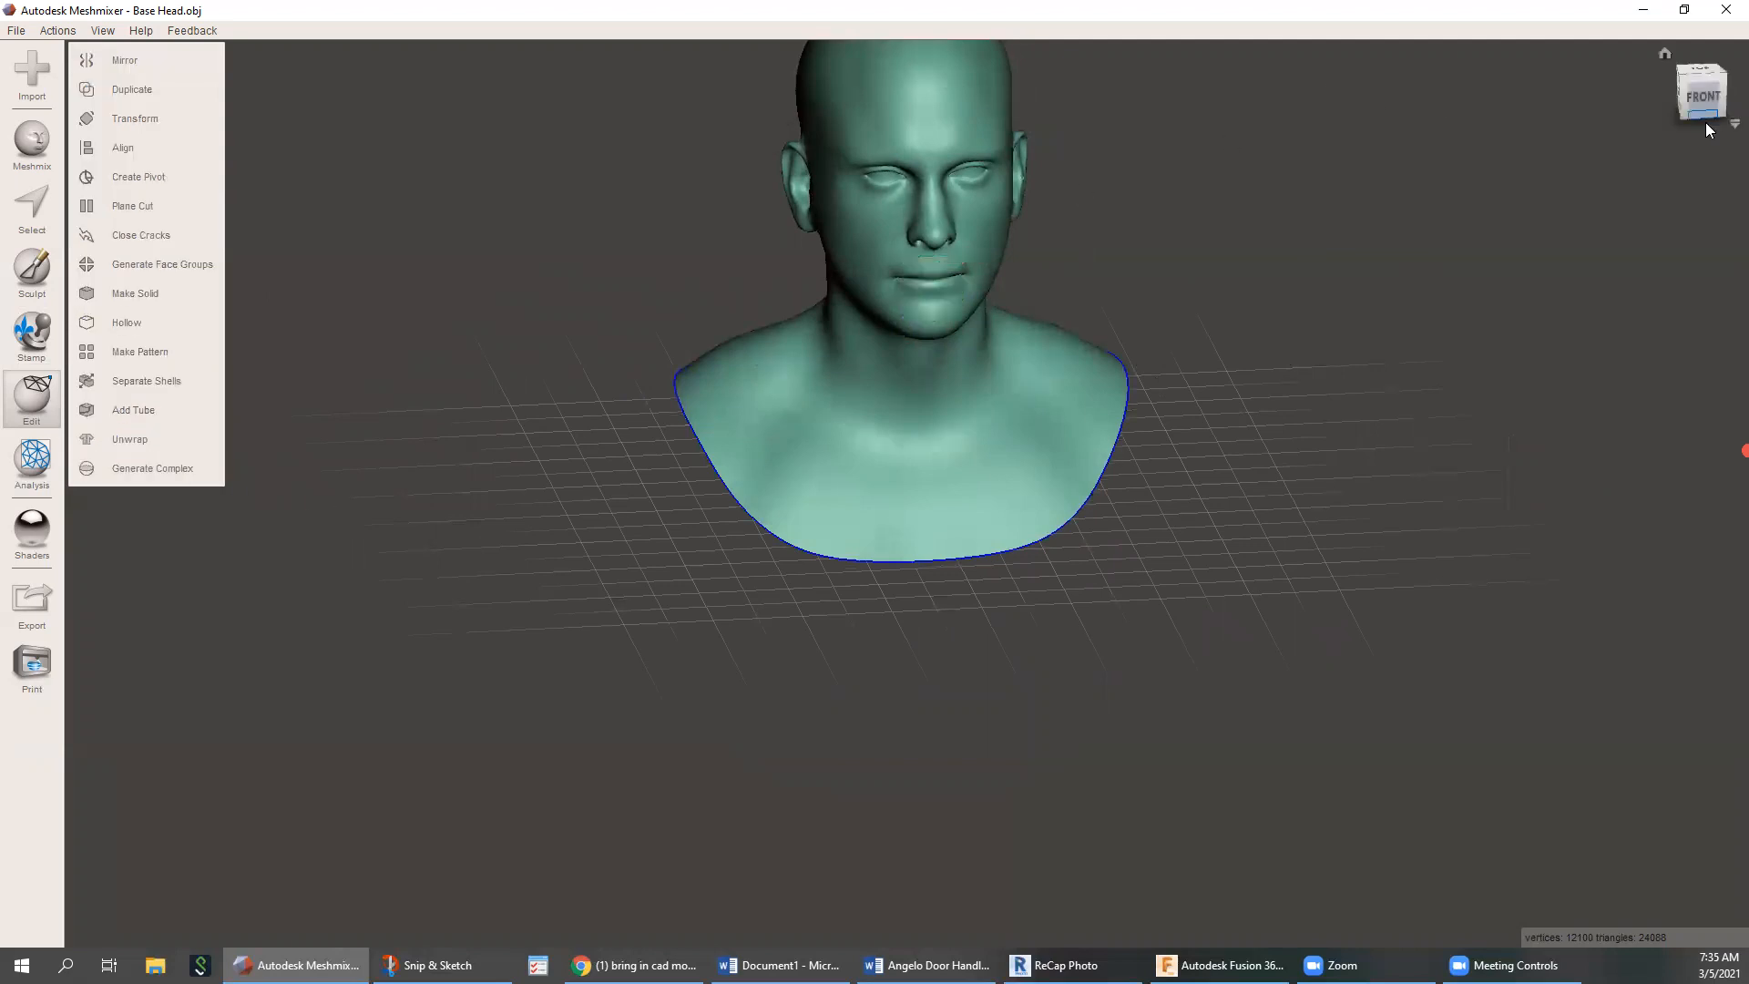
Examine the bust's face from the front, both close up and at full size
left_click(1703, 97)
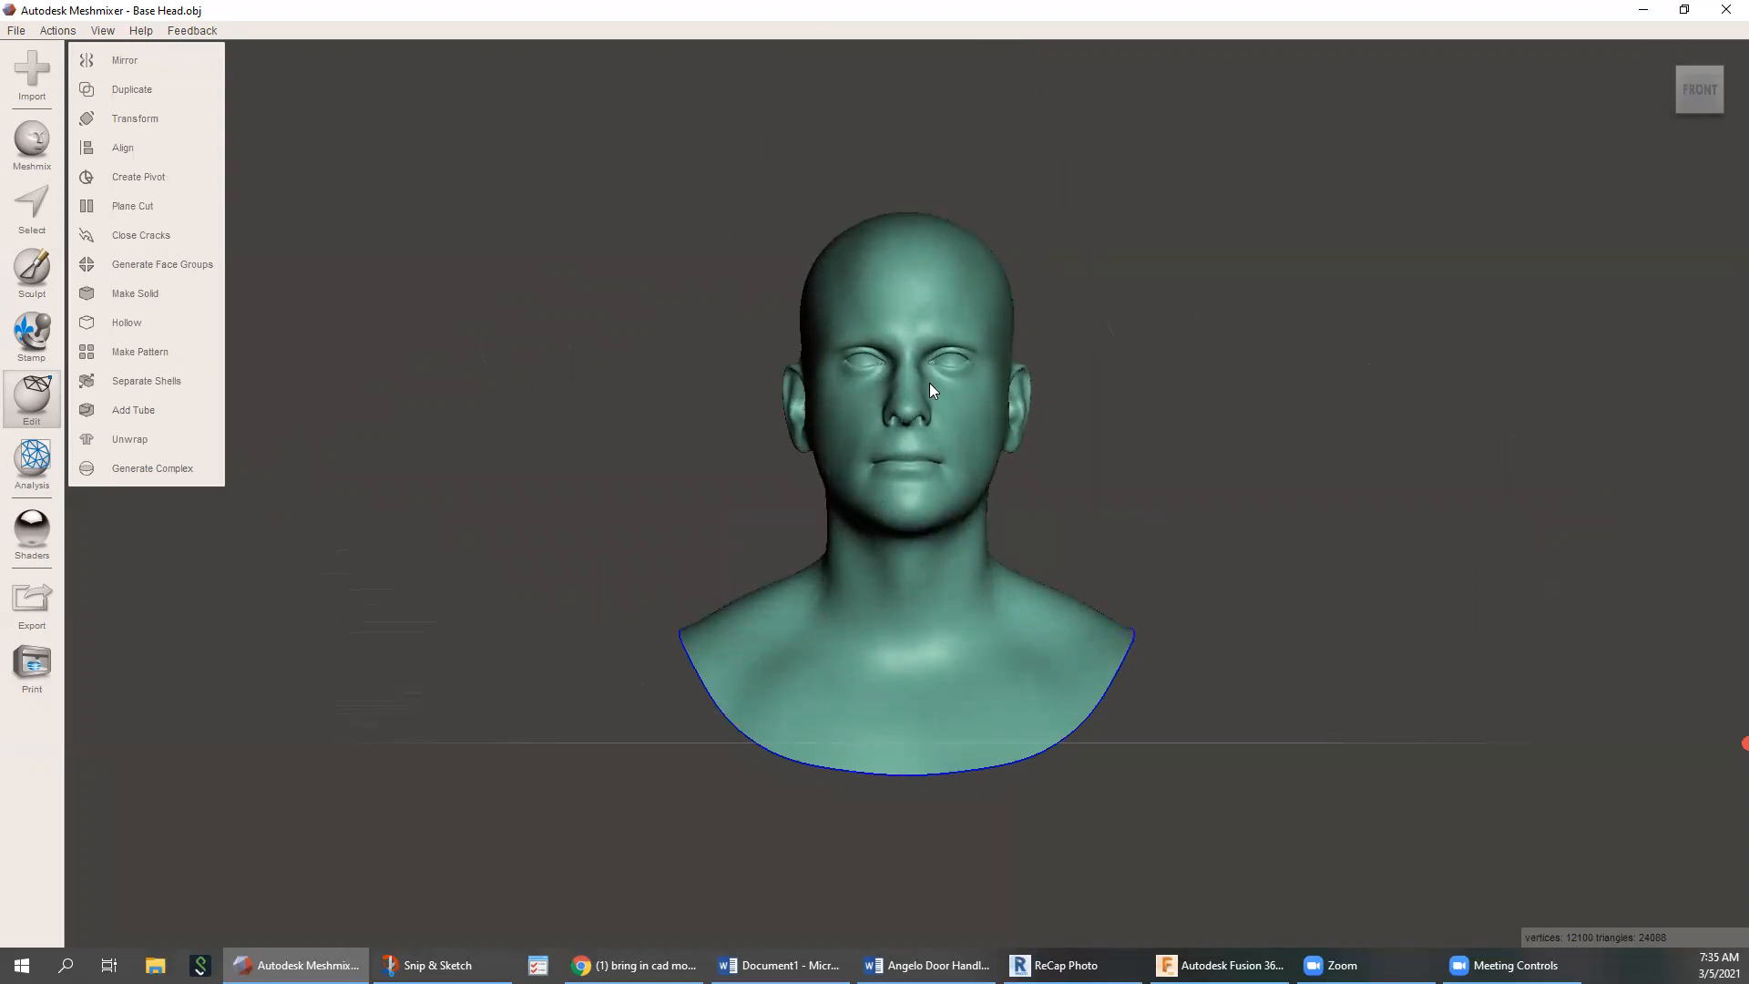
scroll(889, 410, "up", 2)
scroll(902, 369, "up", 3)
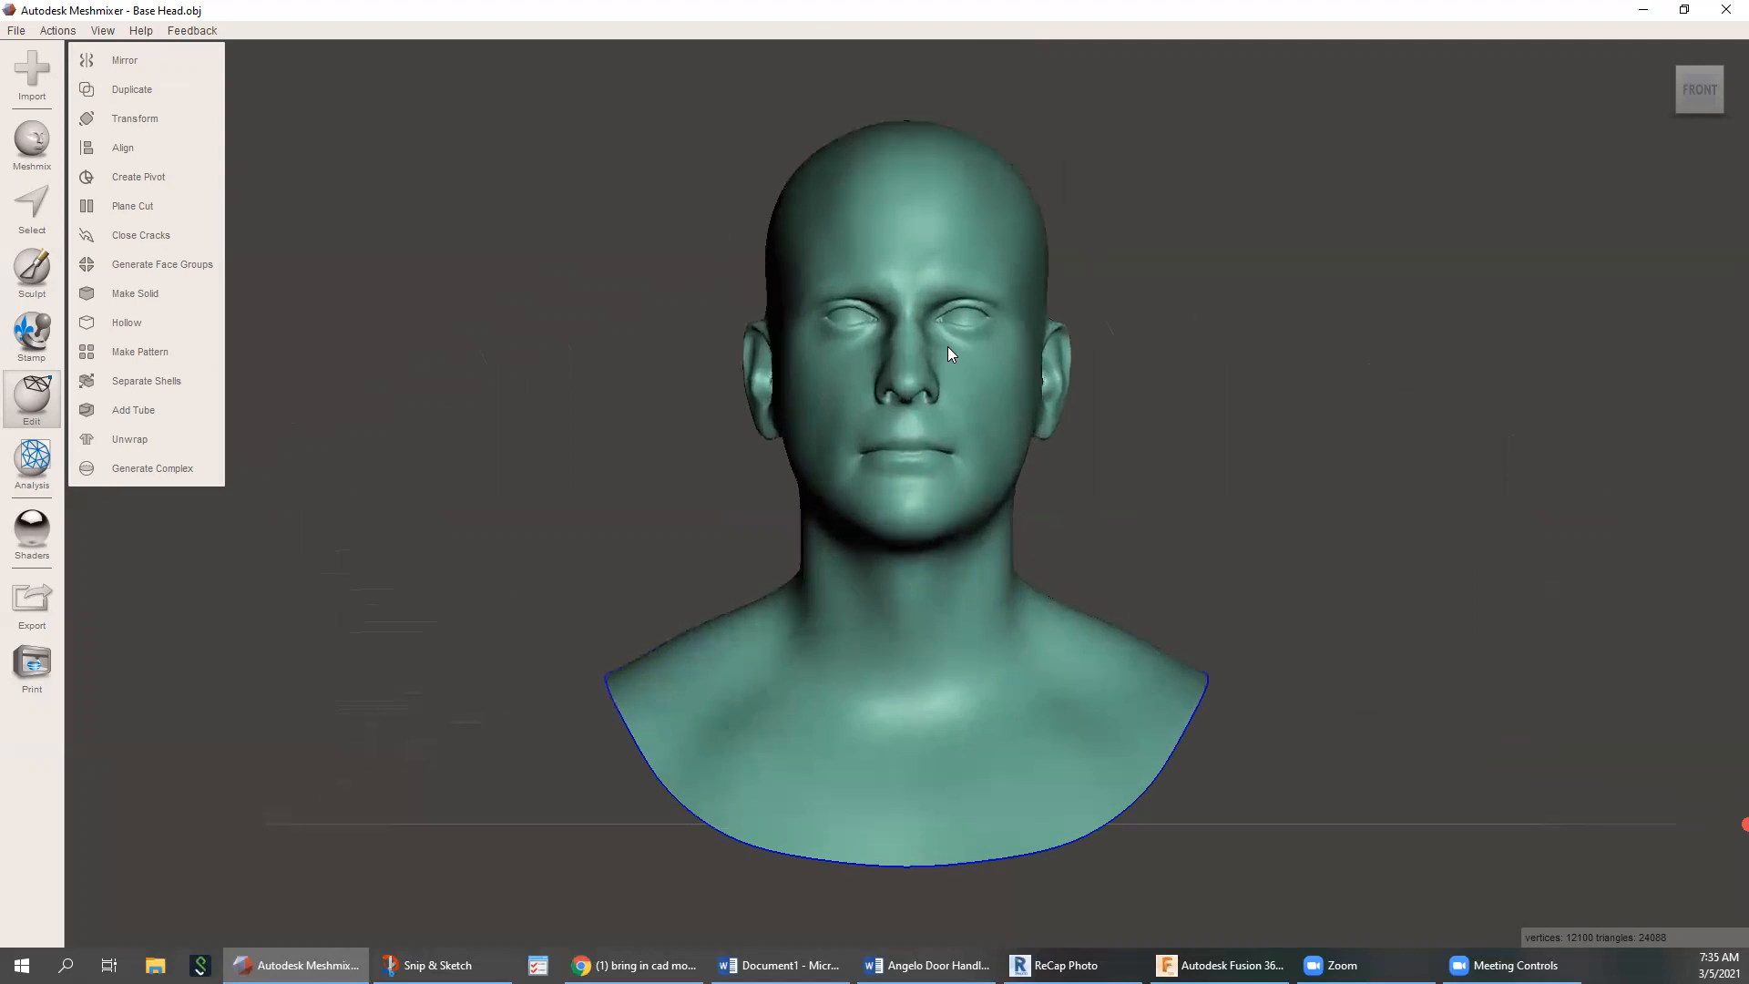
scroll(903, 371, "up", 4)
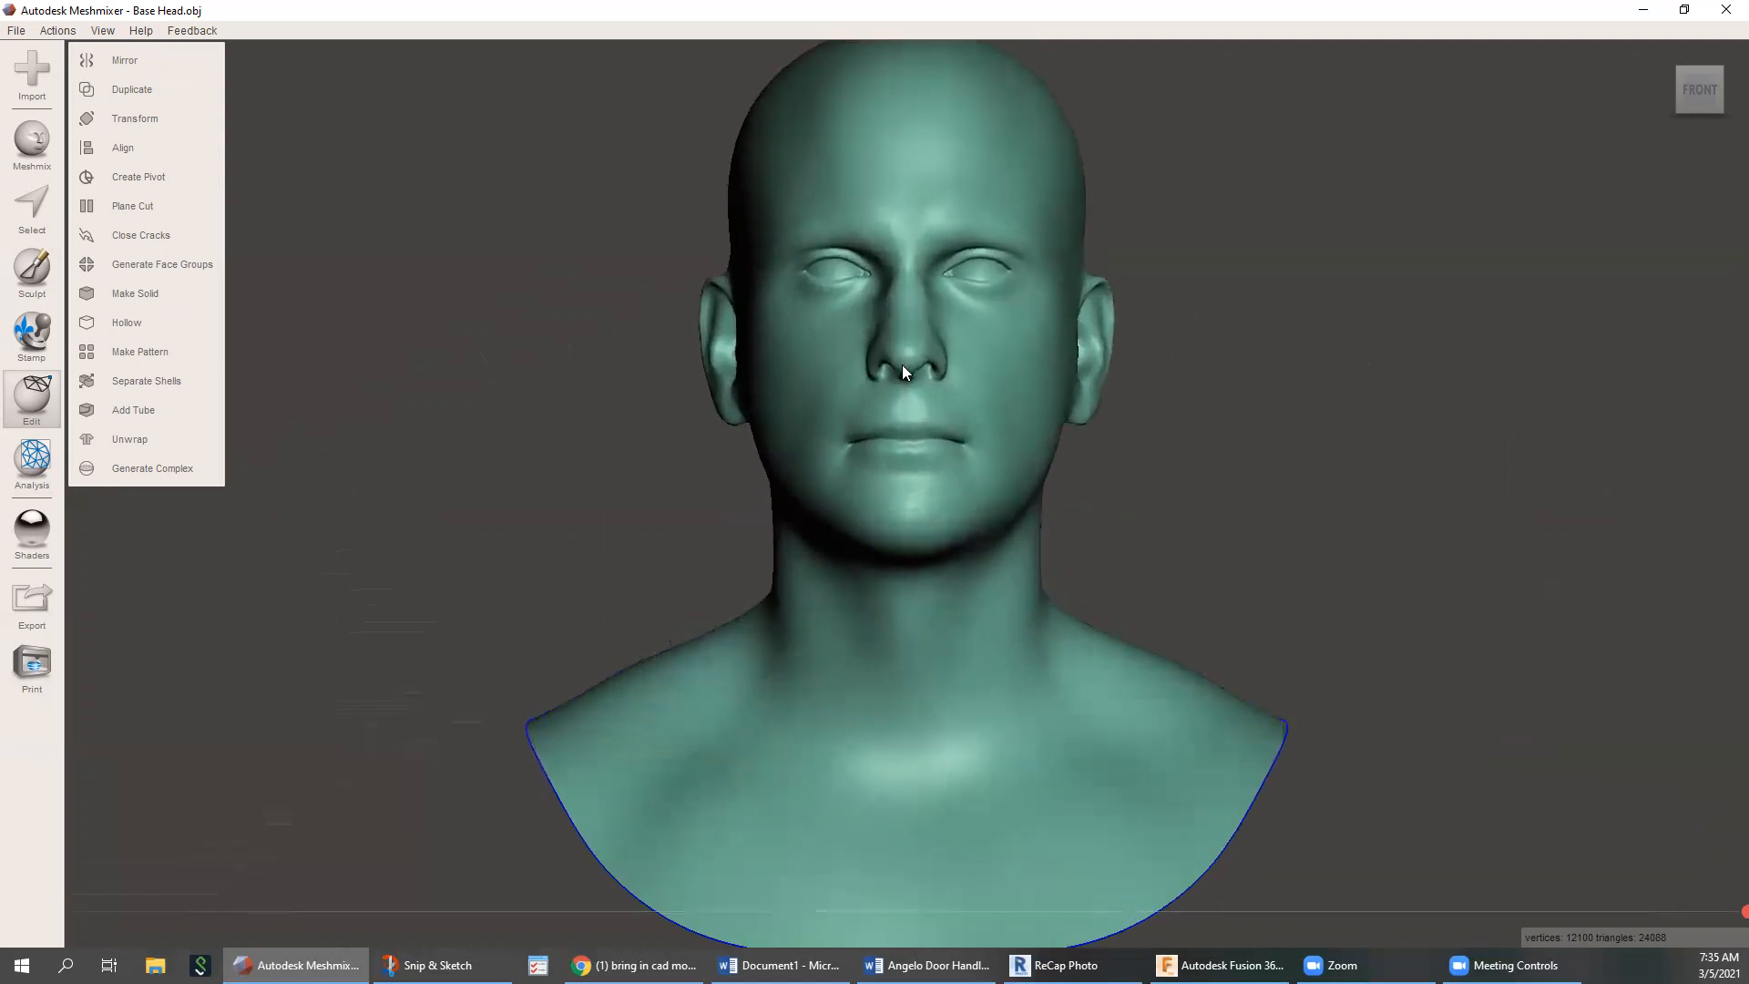
scroll(902, 364, "down", 5)
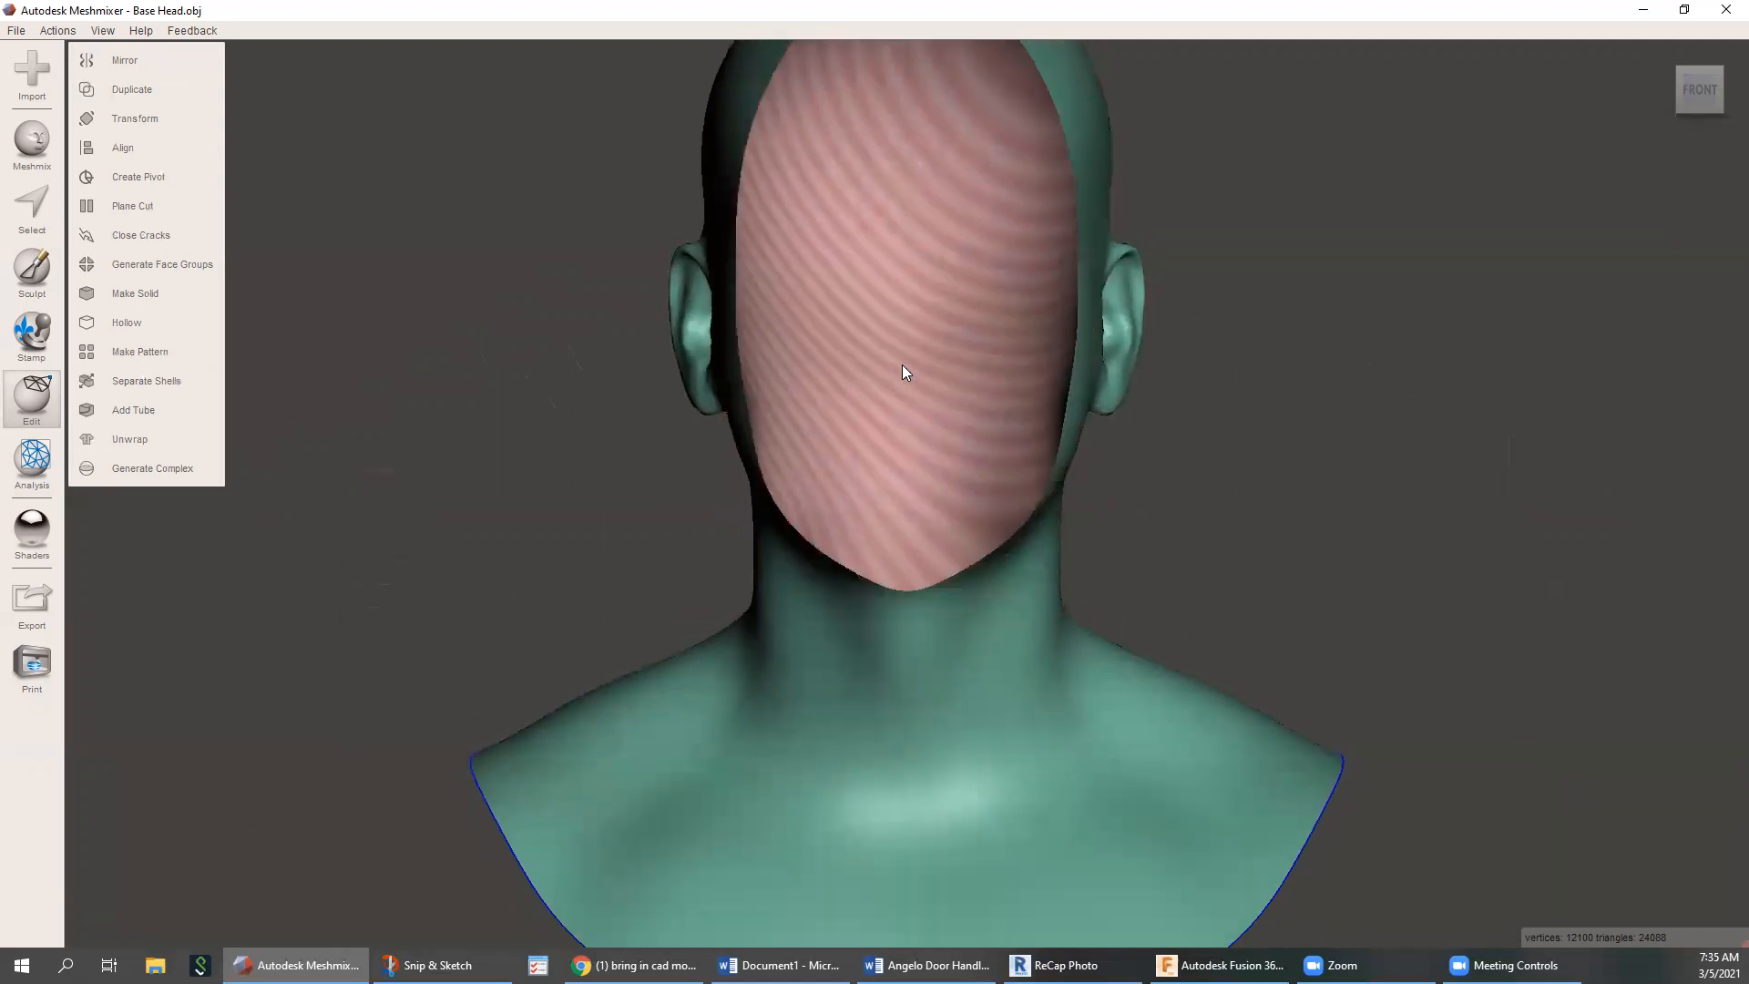
scroll(902, 366, "down", 2)
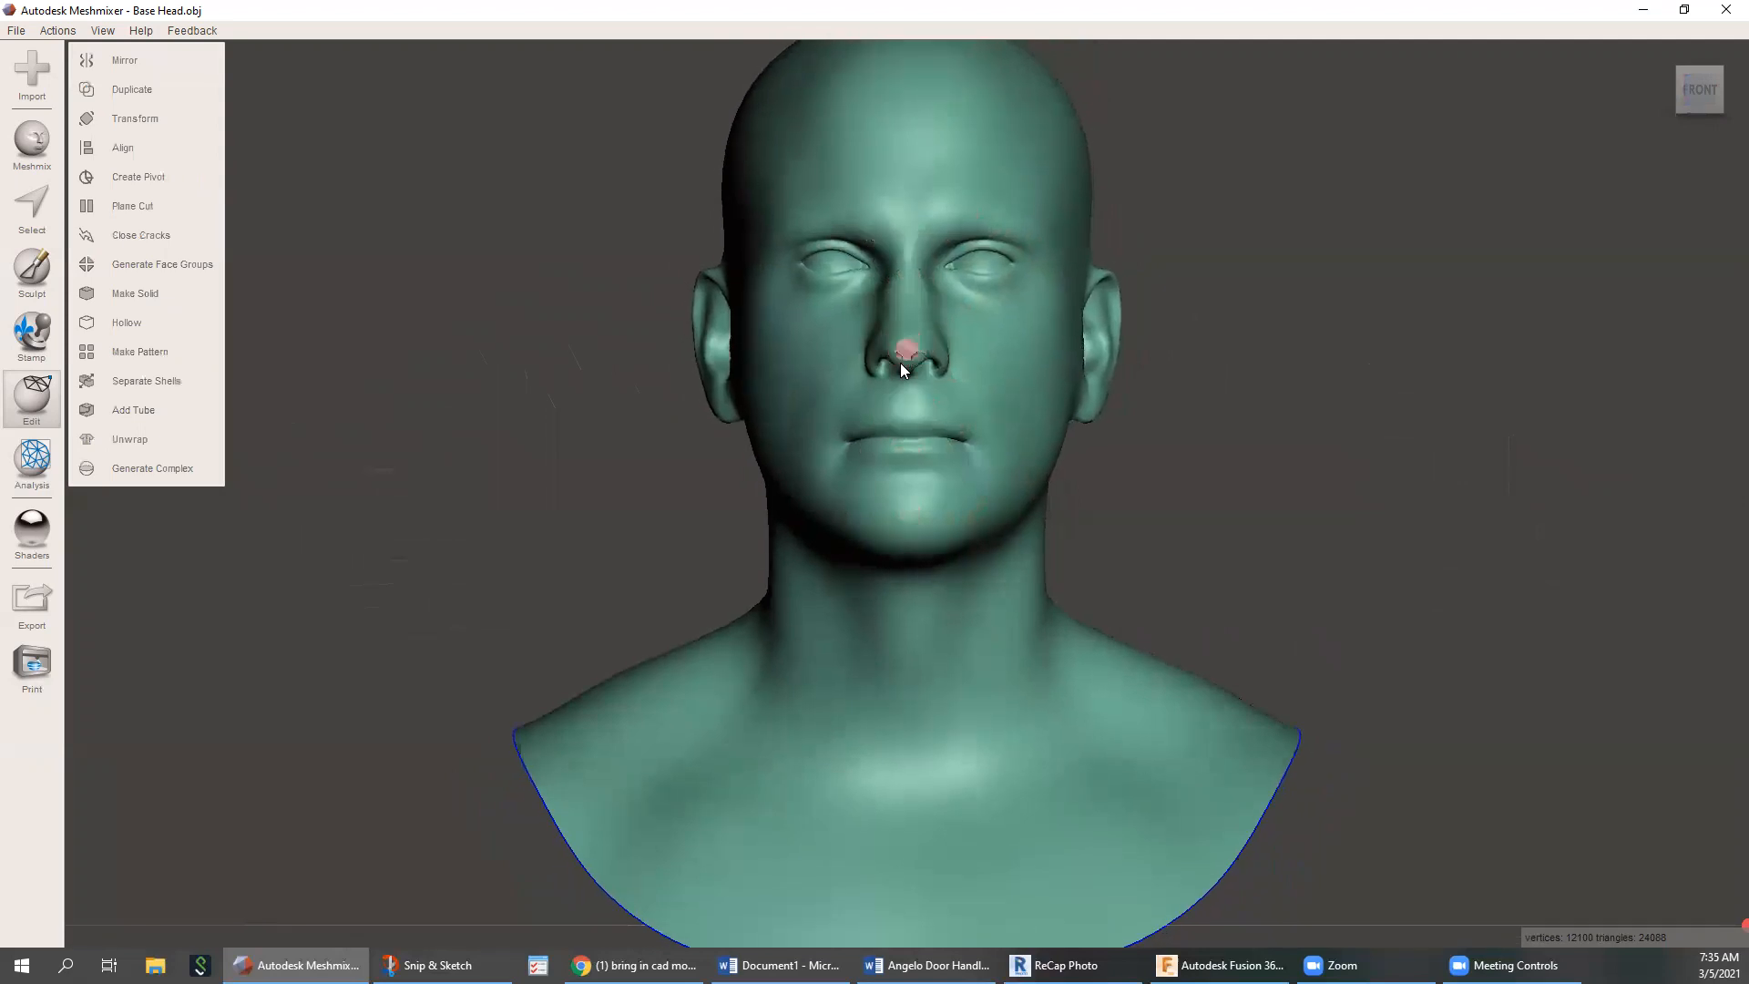
scroll(947, 336, "down", 4)
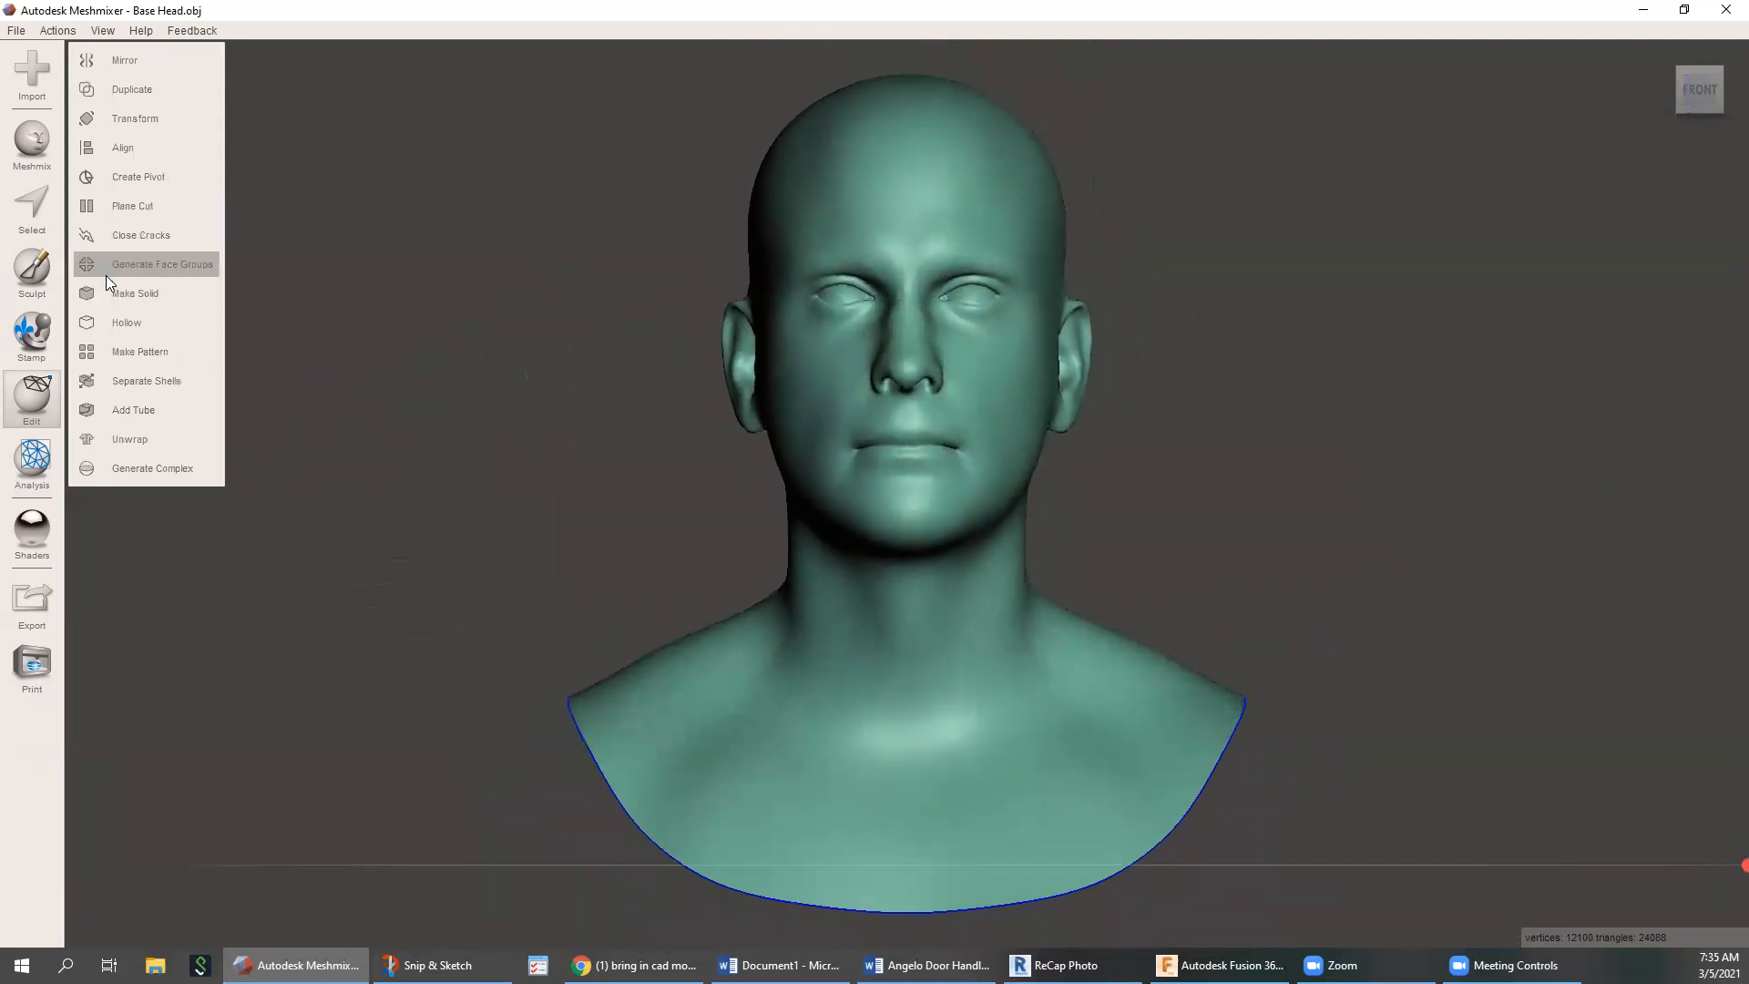
Select the tip of the nose with a size 37 brush, recenter the view on it and clear the selection
left_click(29, 209)
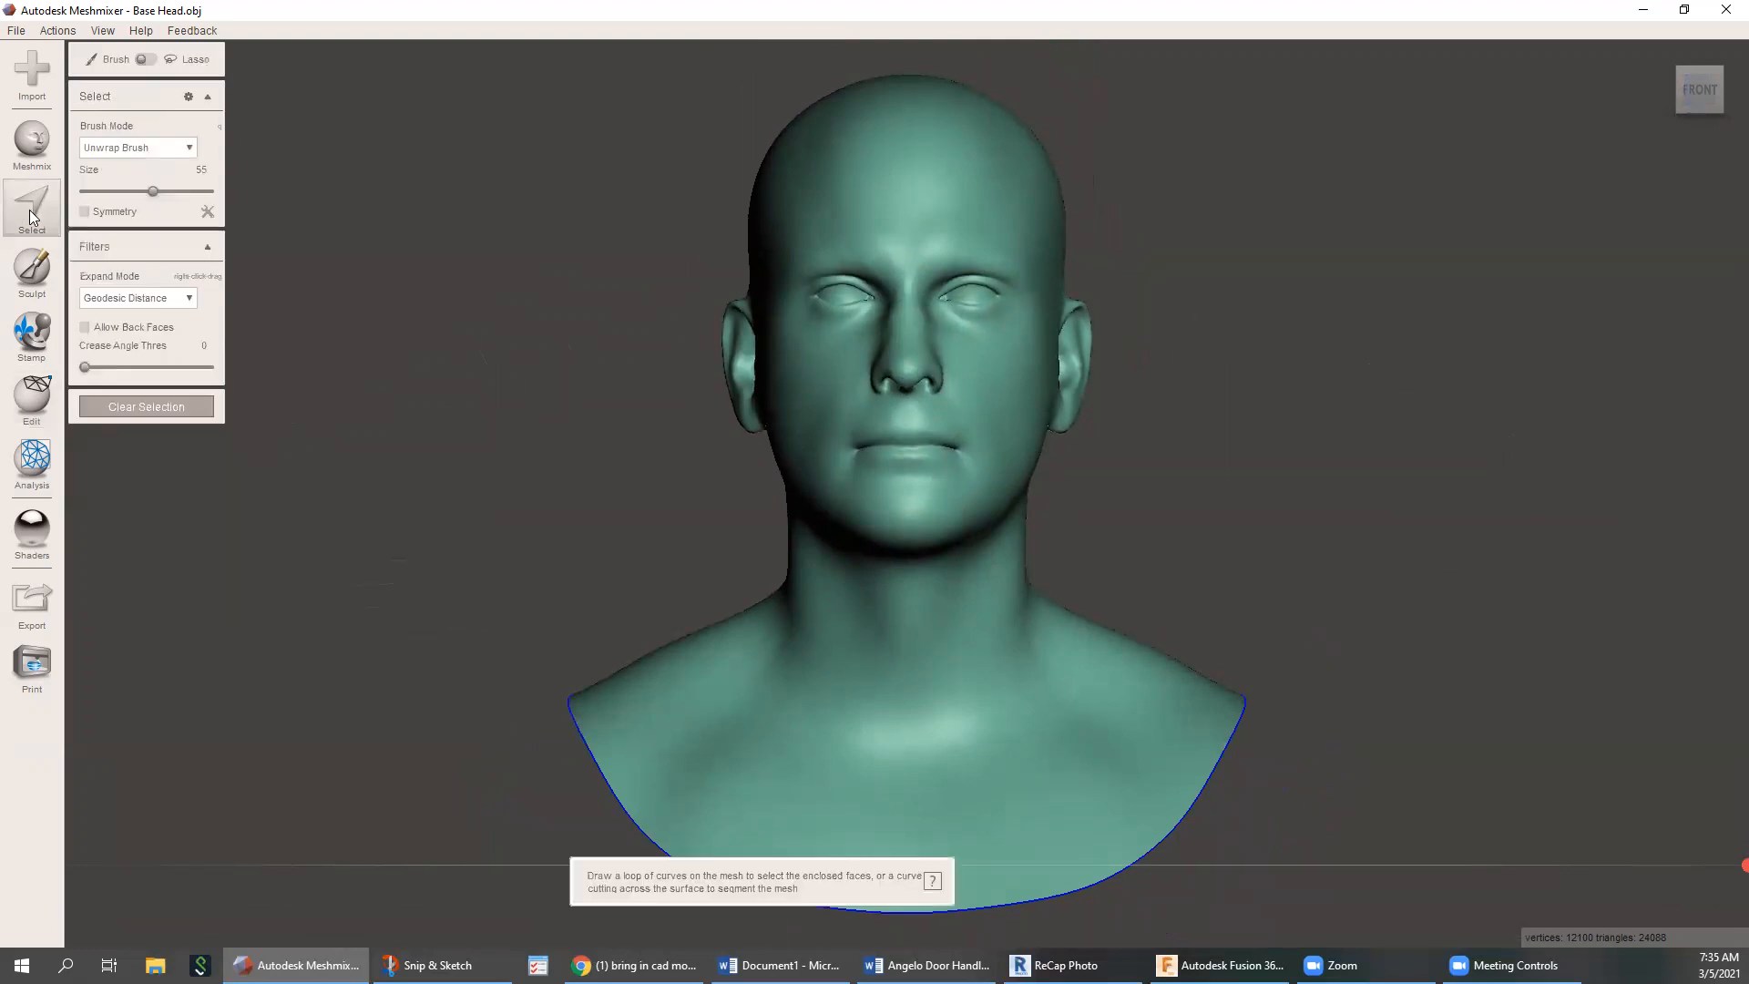
left_click(130, 192)
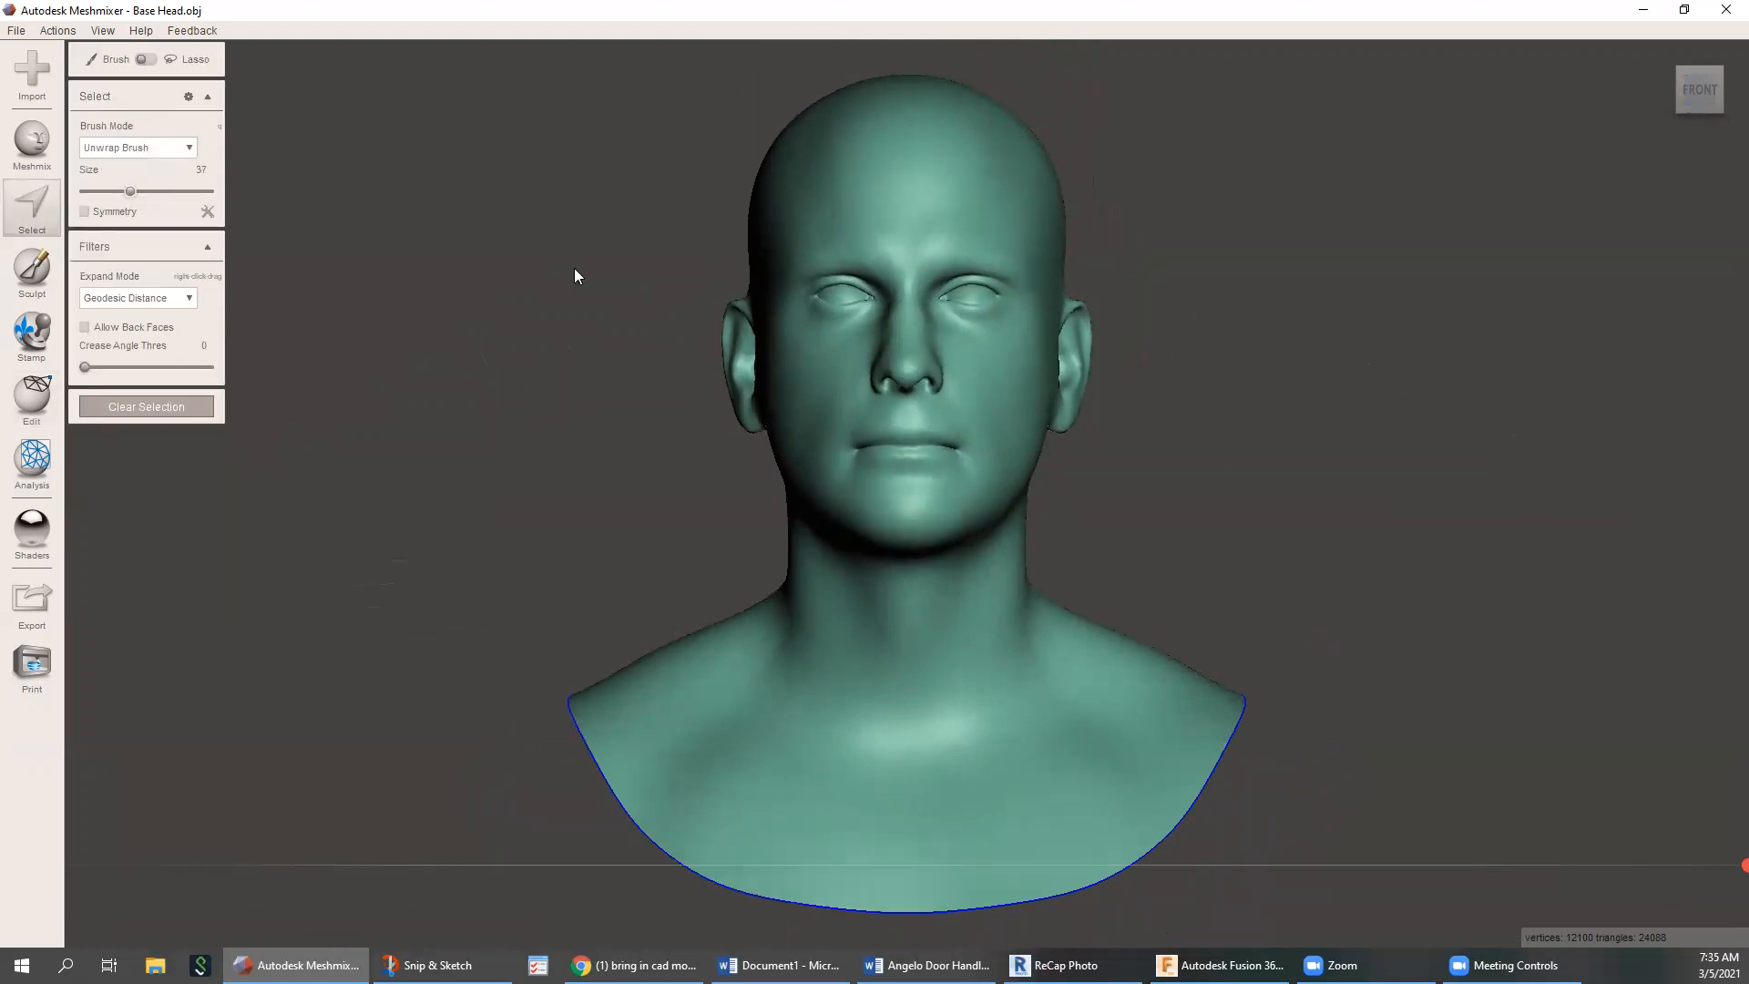
left_click(907, 364)
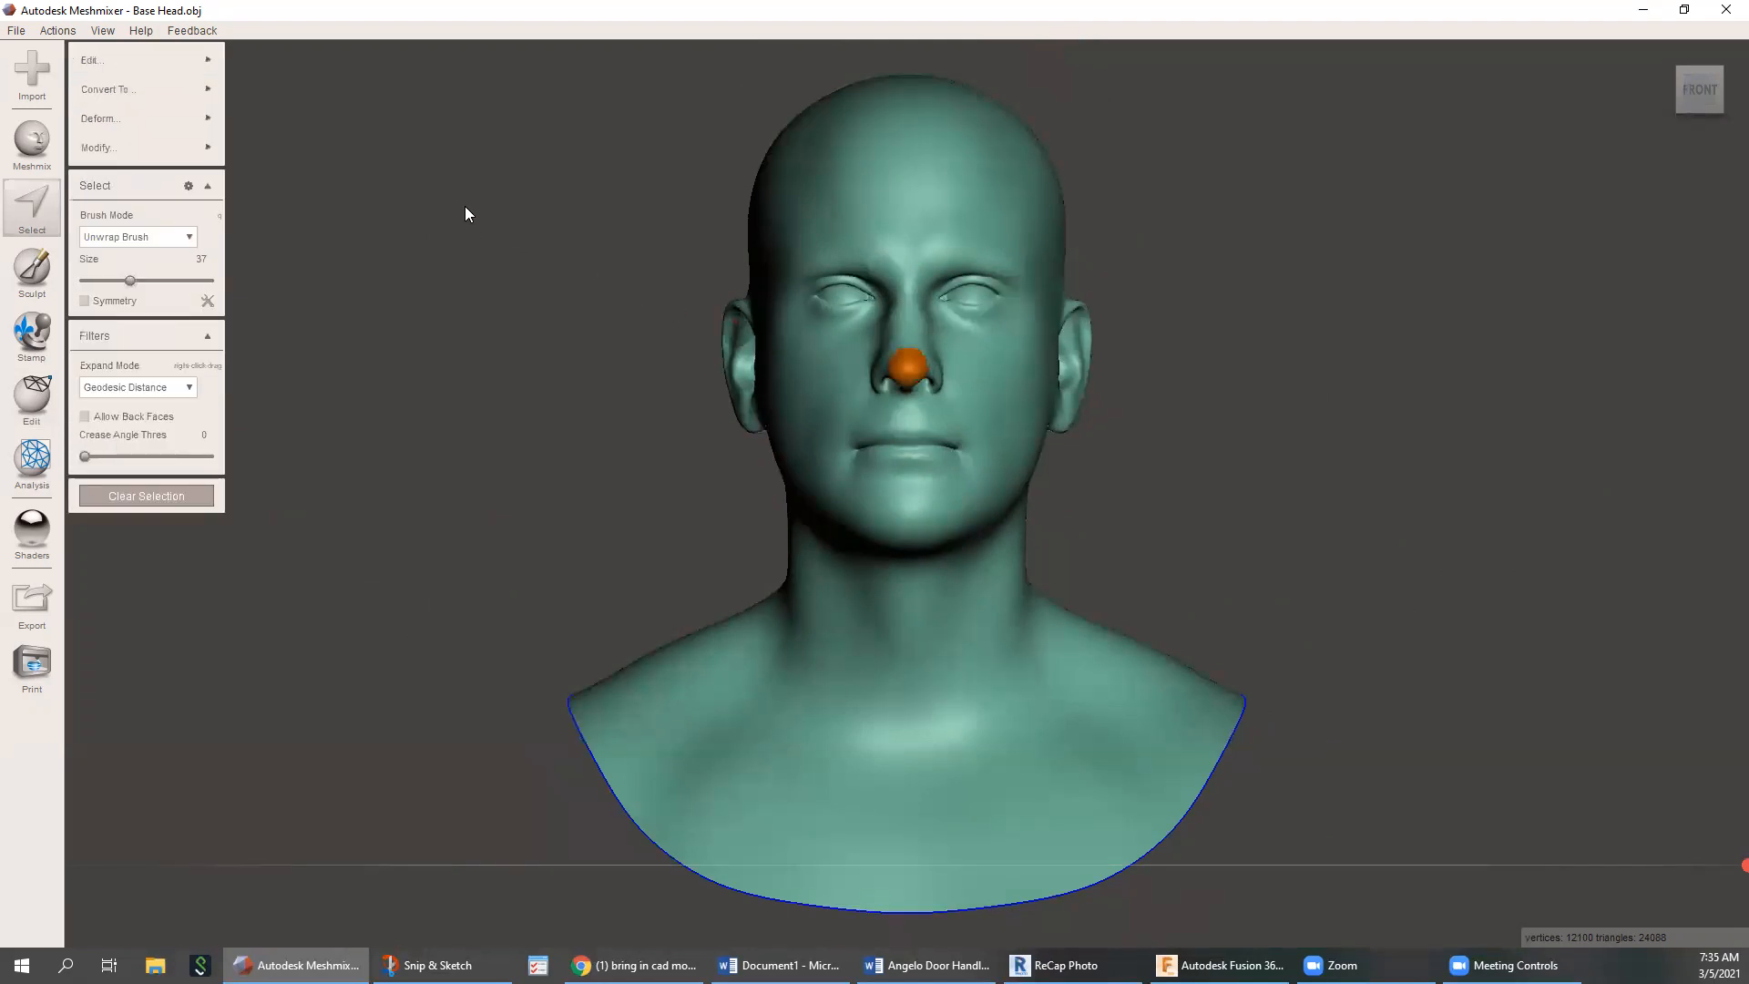
left_click(107, 30)
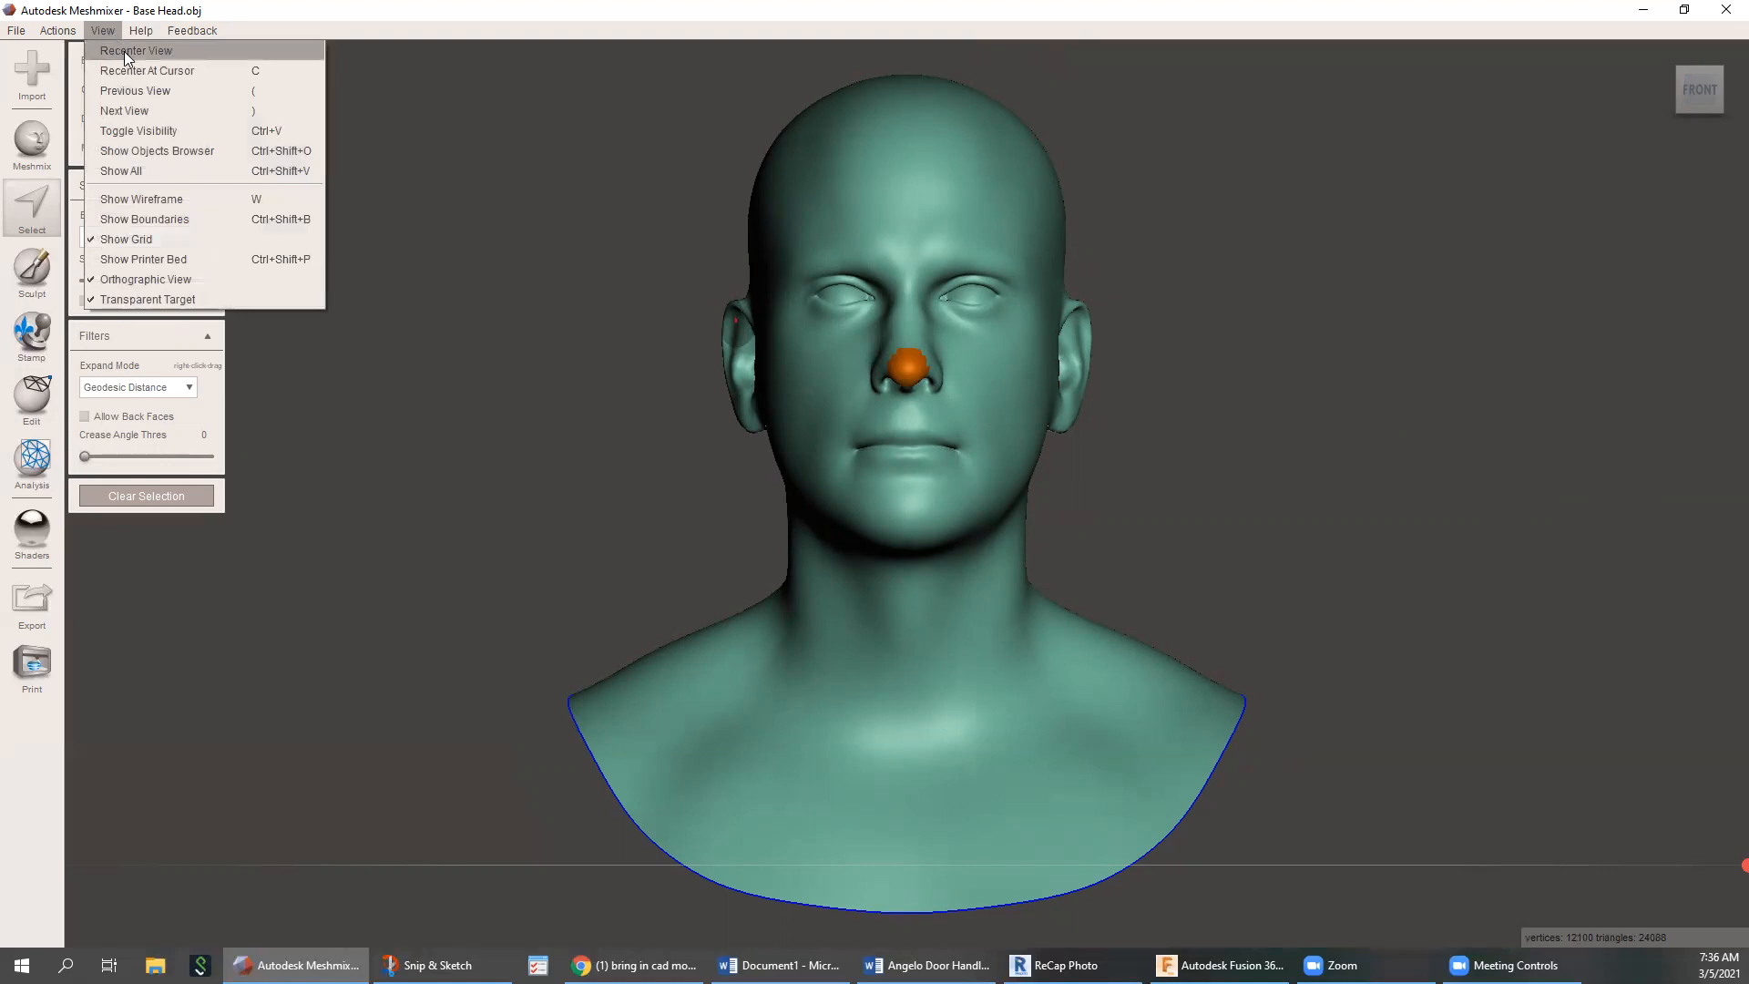
left_click(123, 51)
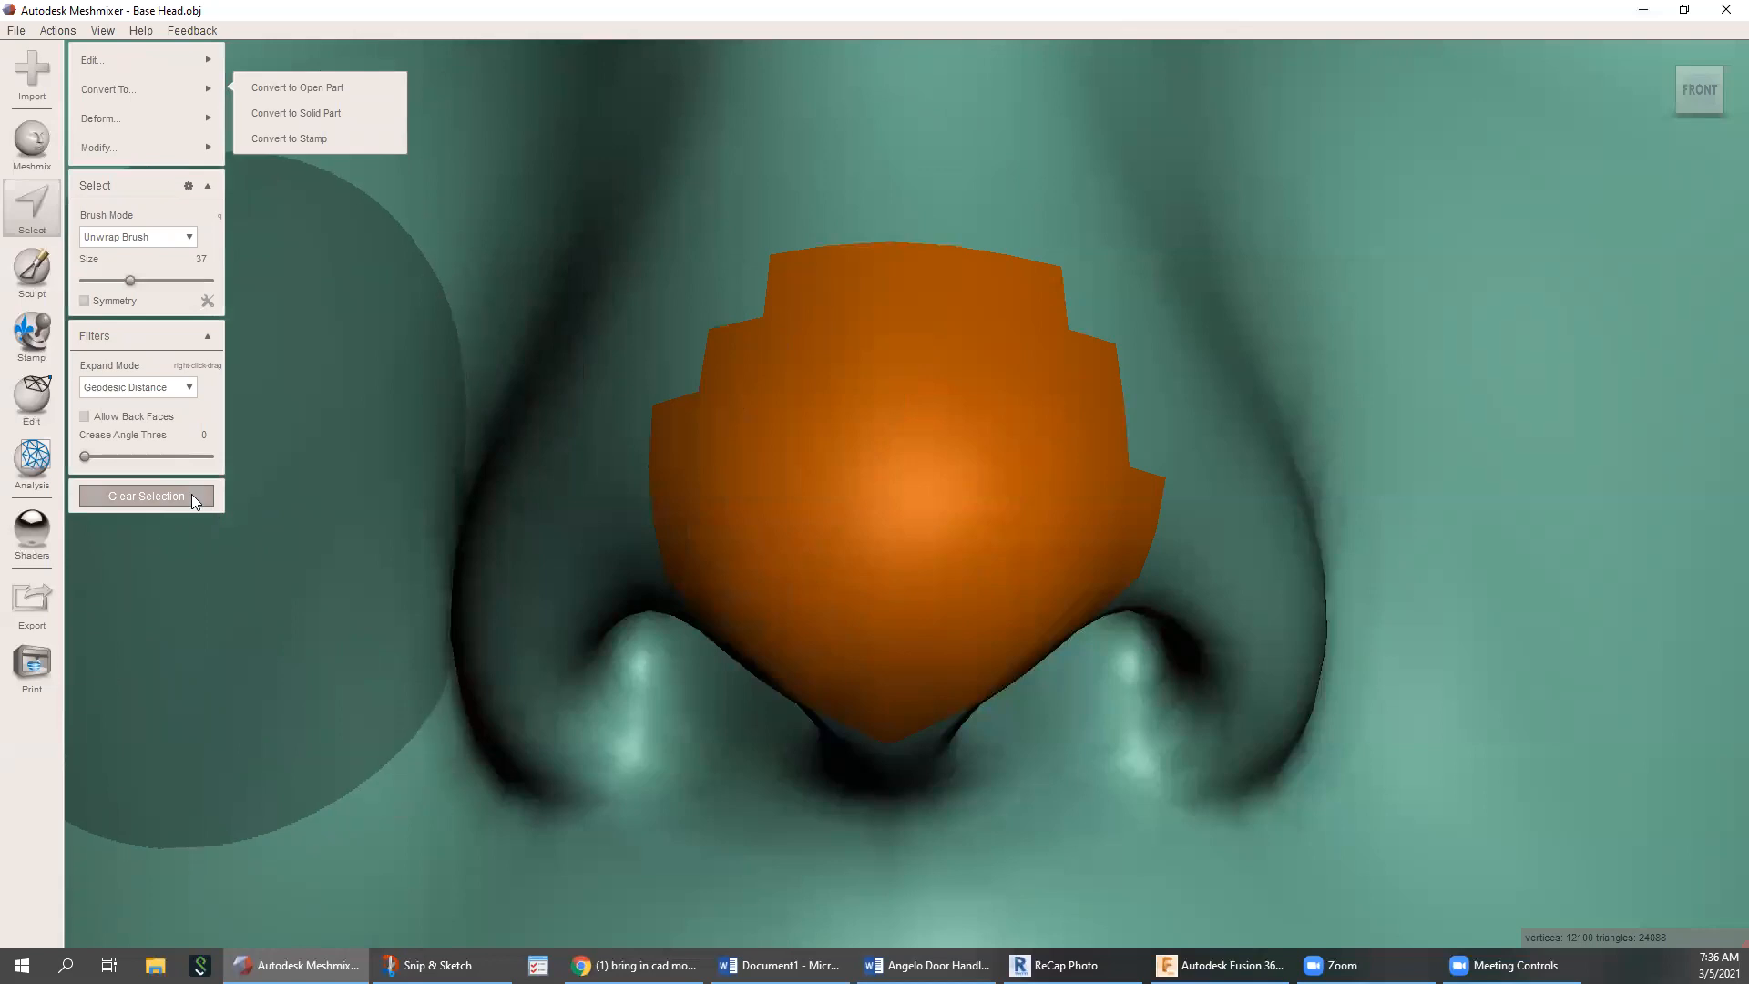
left_click(190, 497)
Inspect the whole bust and the nose area from the front and from an angled side view
scroll(567, 528, "down", 8)
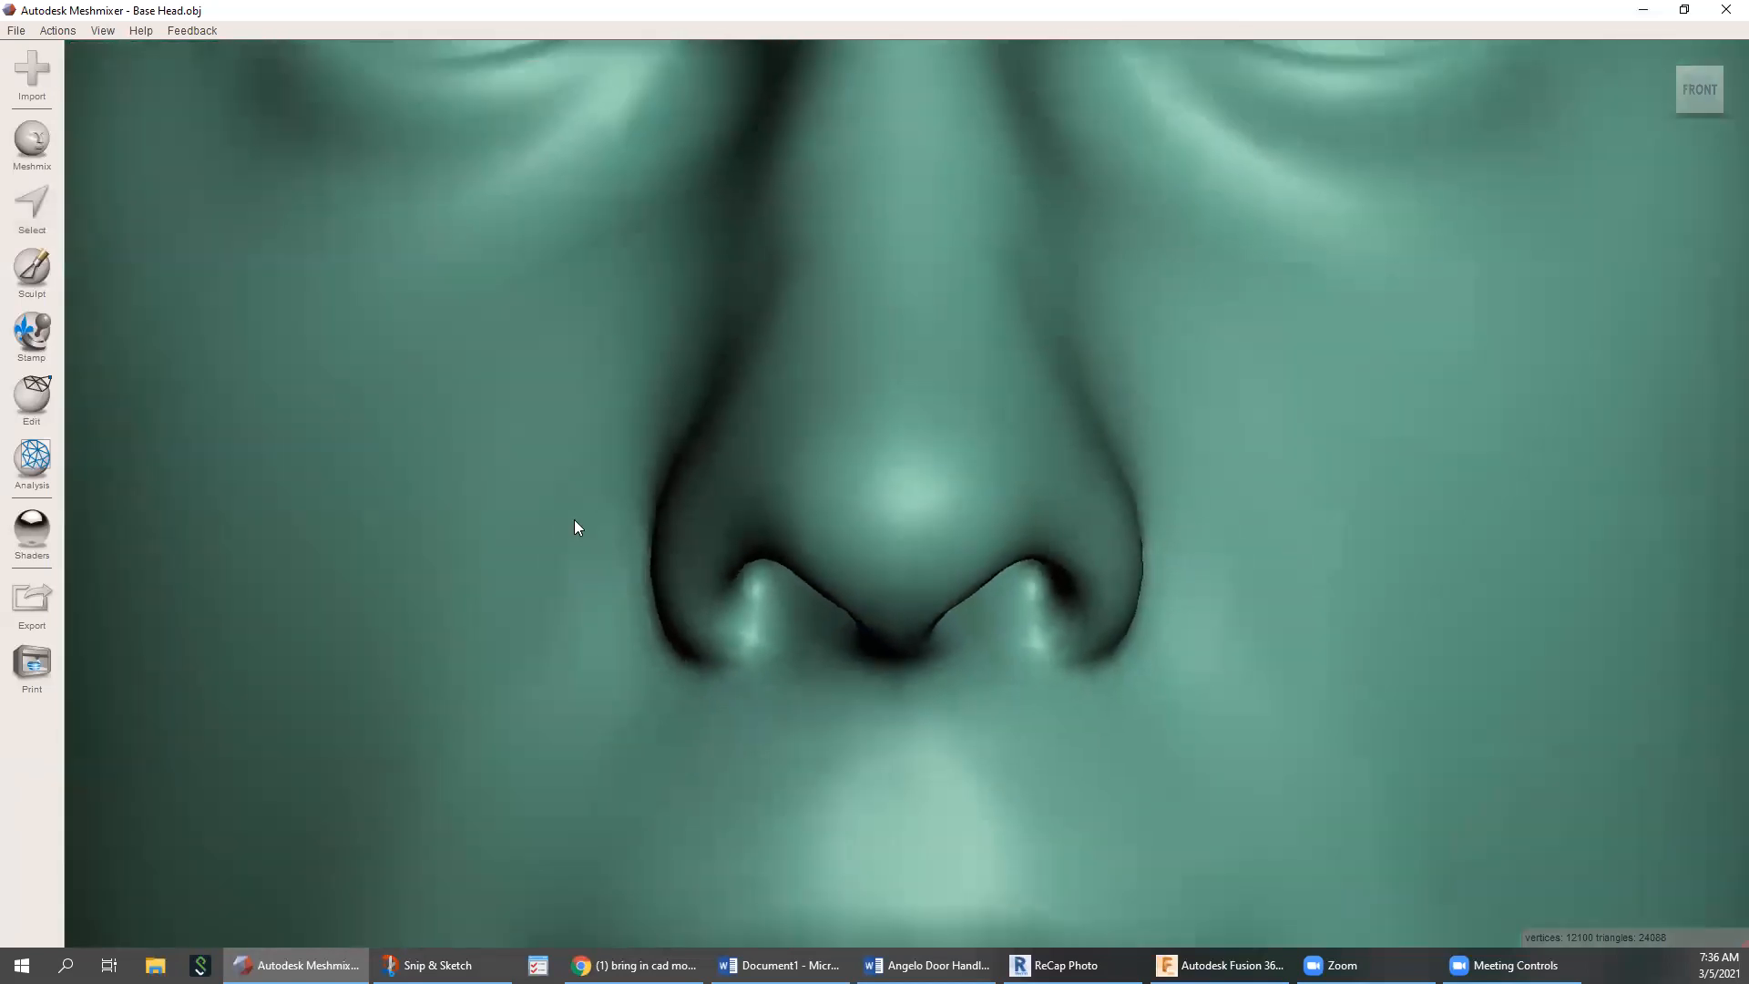
scroll(574, 521, "down", 8)
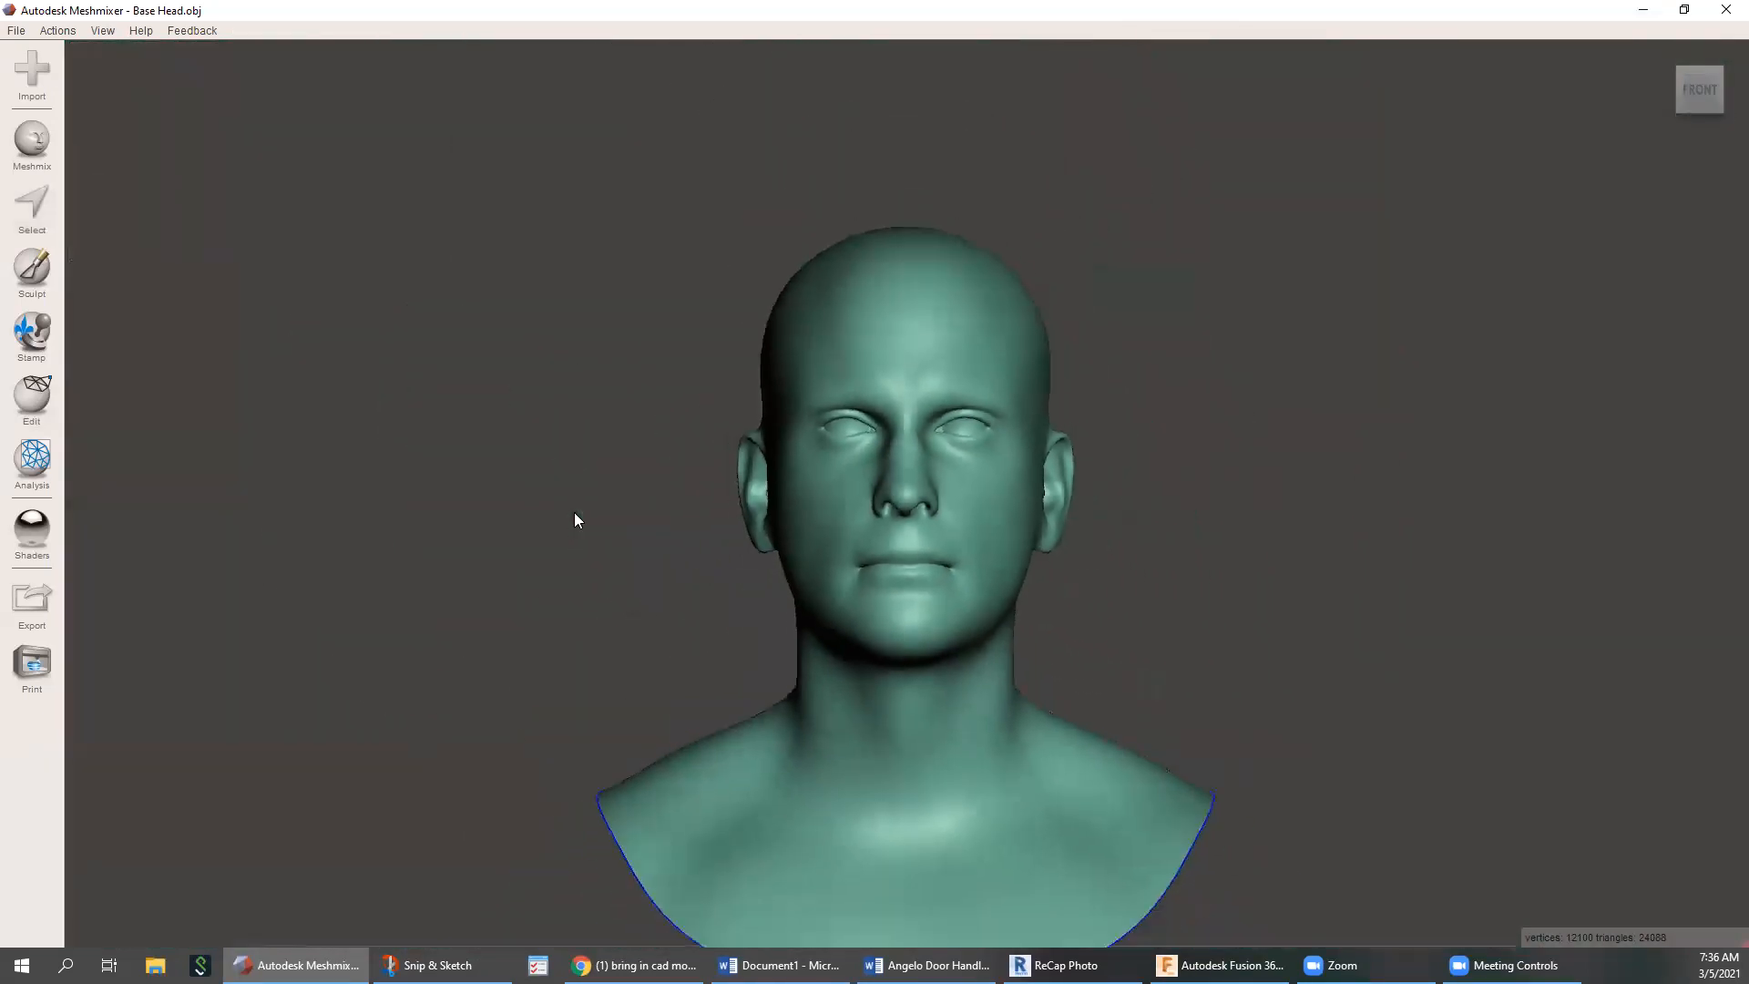
right_click_drag(557, 538, 689, 569)
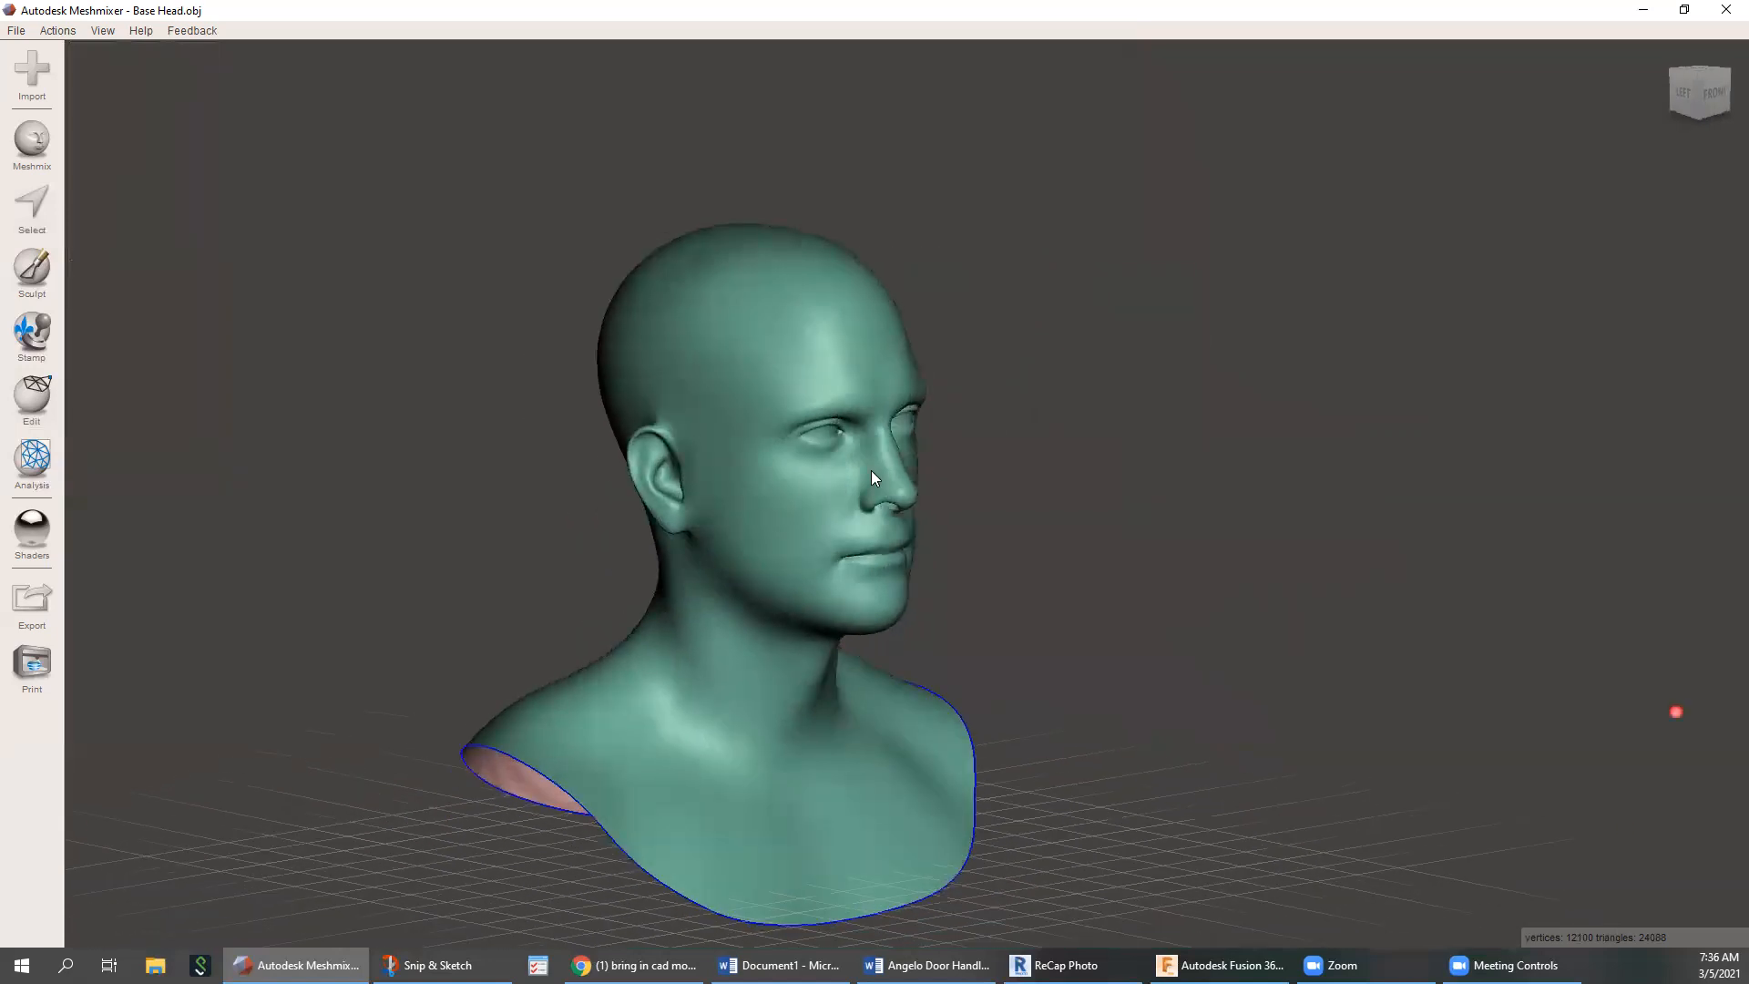
scroll(868, 476, "up", 8)
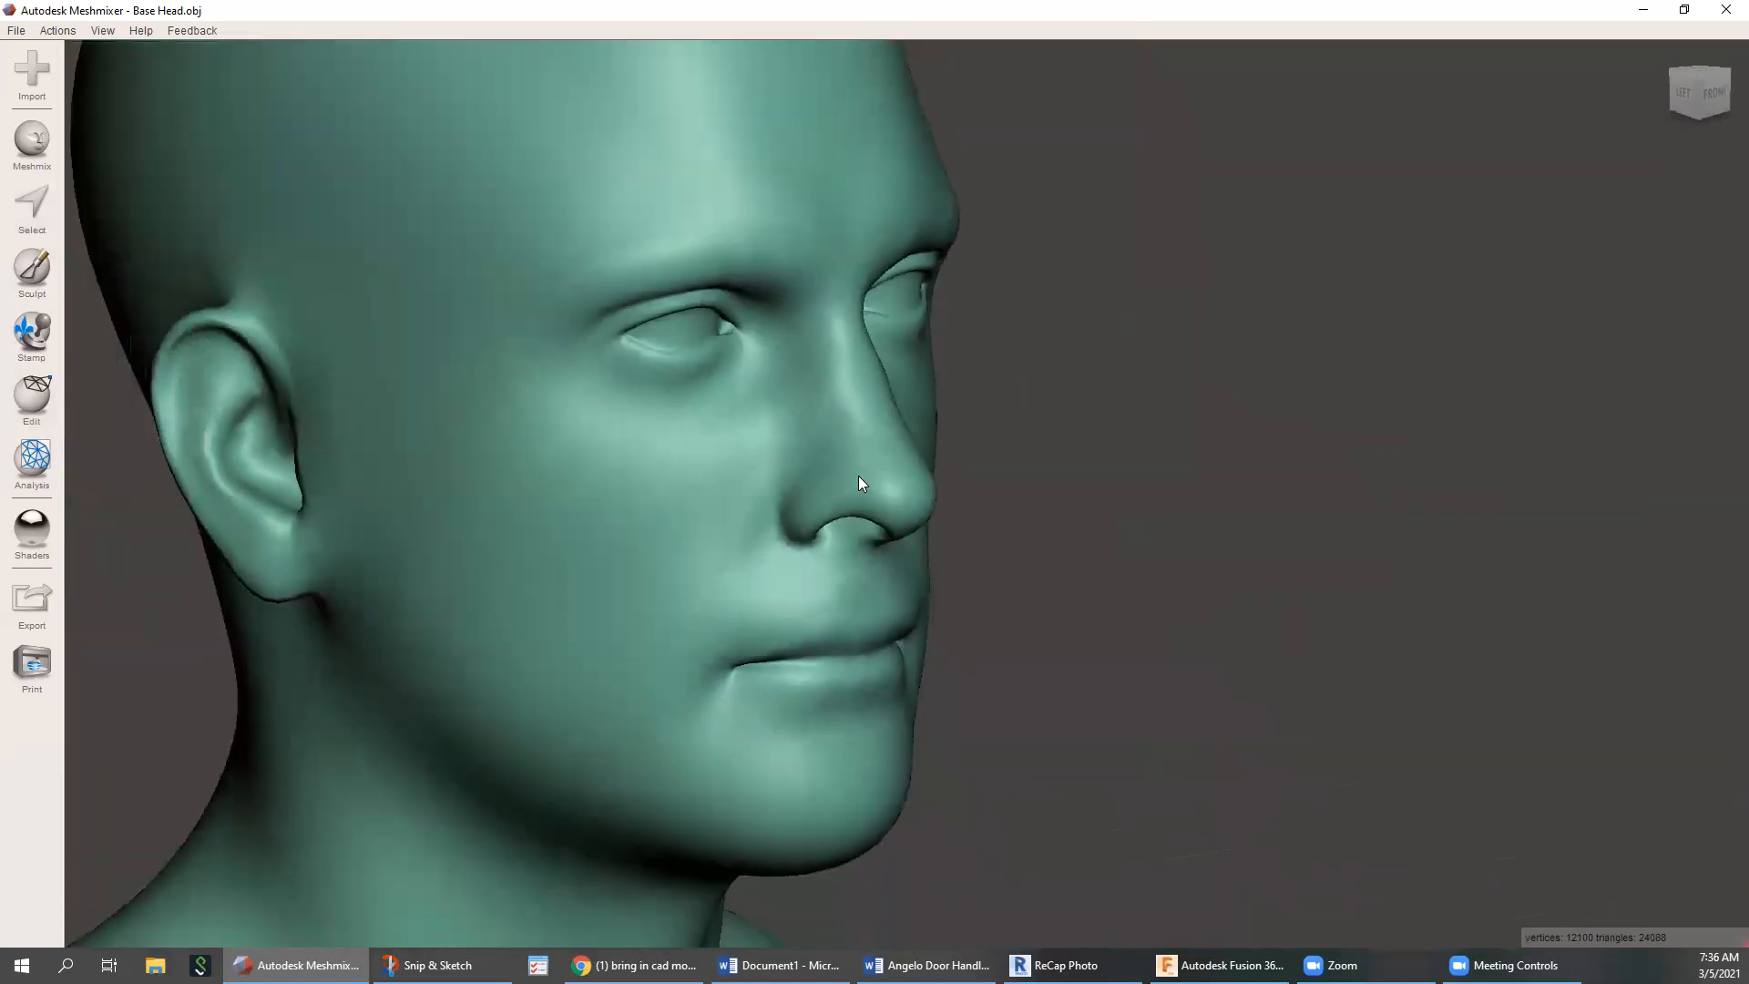
scroll(858, 475, "down", 8)
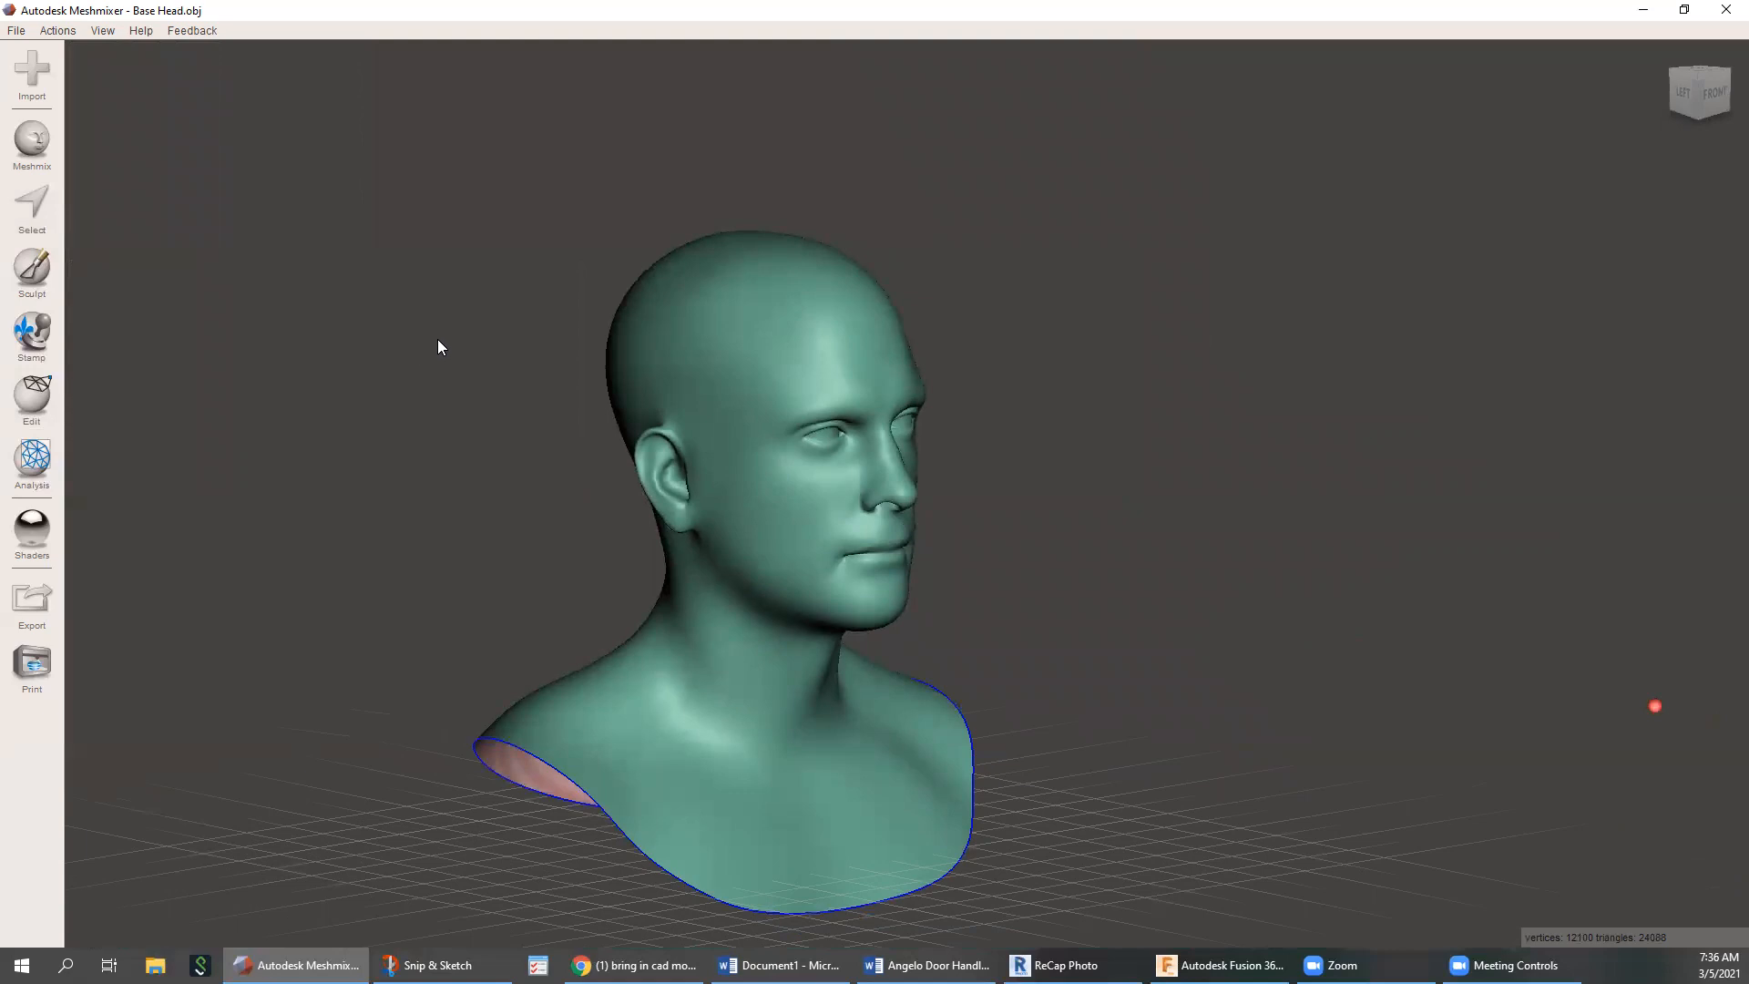
Face the bust to the front, open the Units/Dimensions tool and view the bounding box at an angle from above
right_click_drag(628, 450, 498, 448)
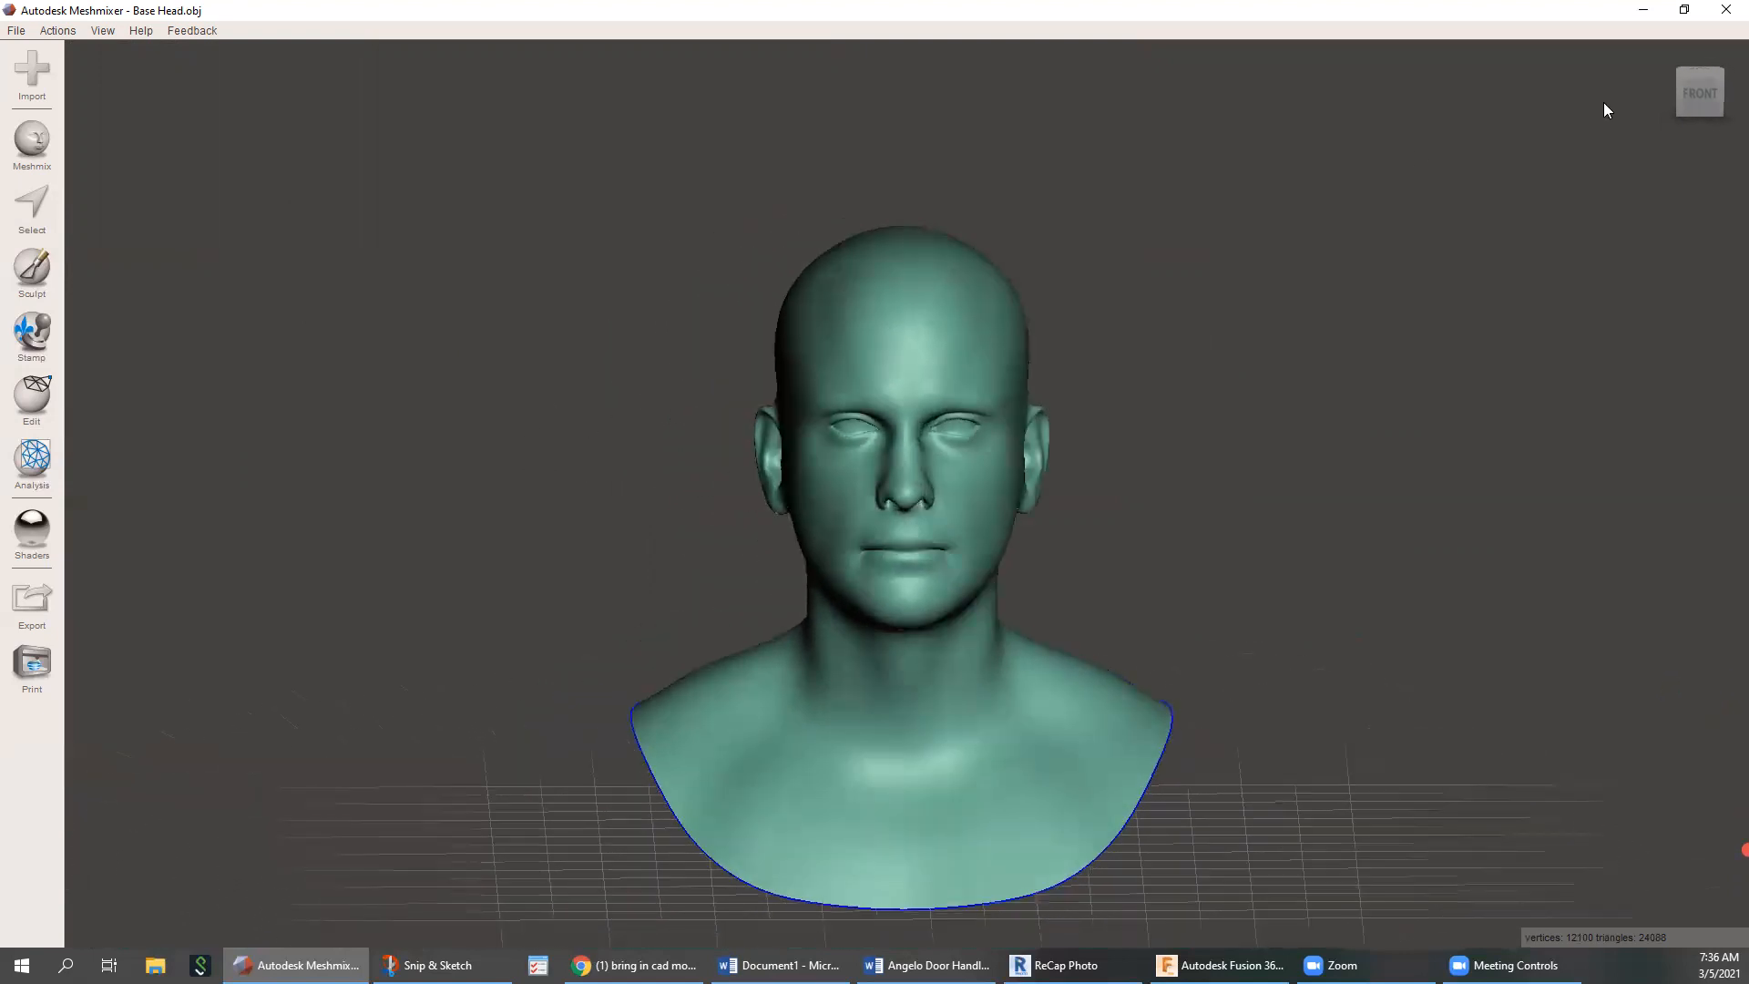
left_click(1699, 95)
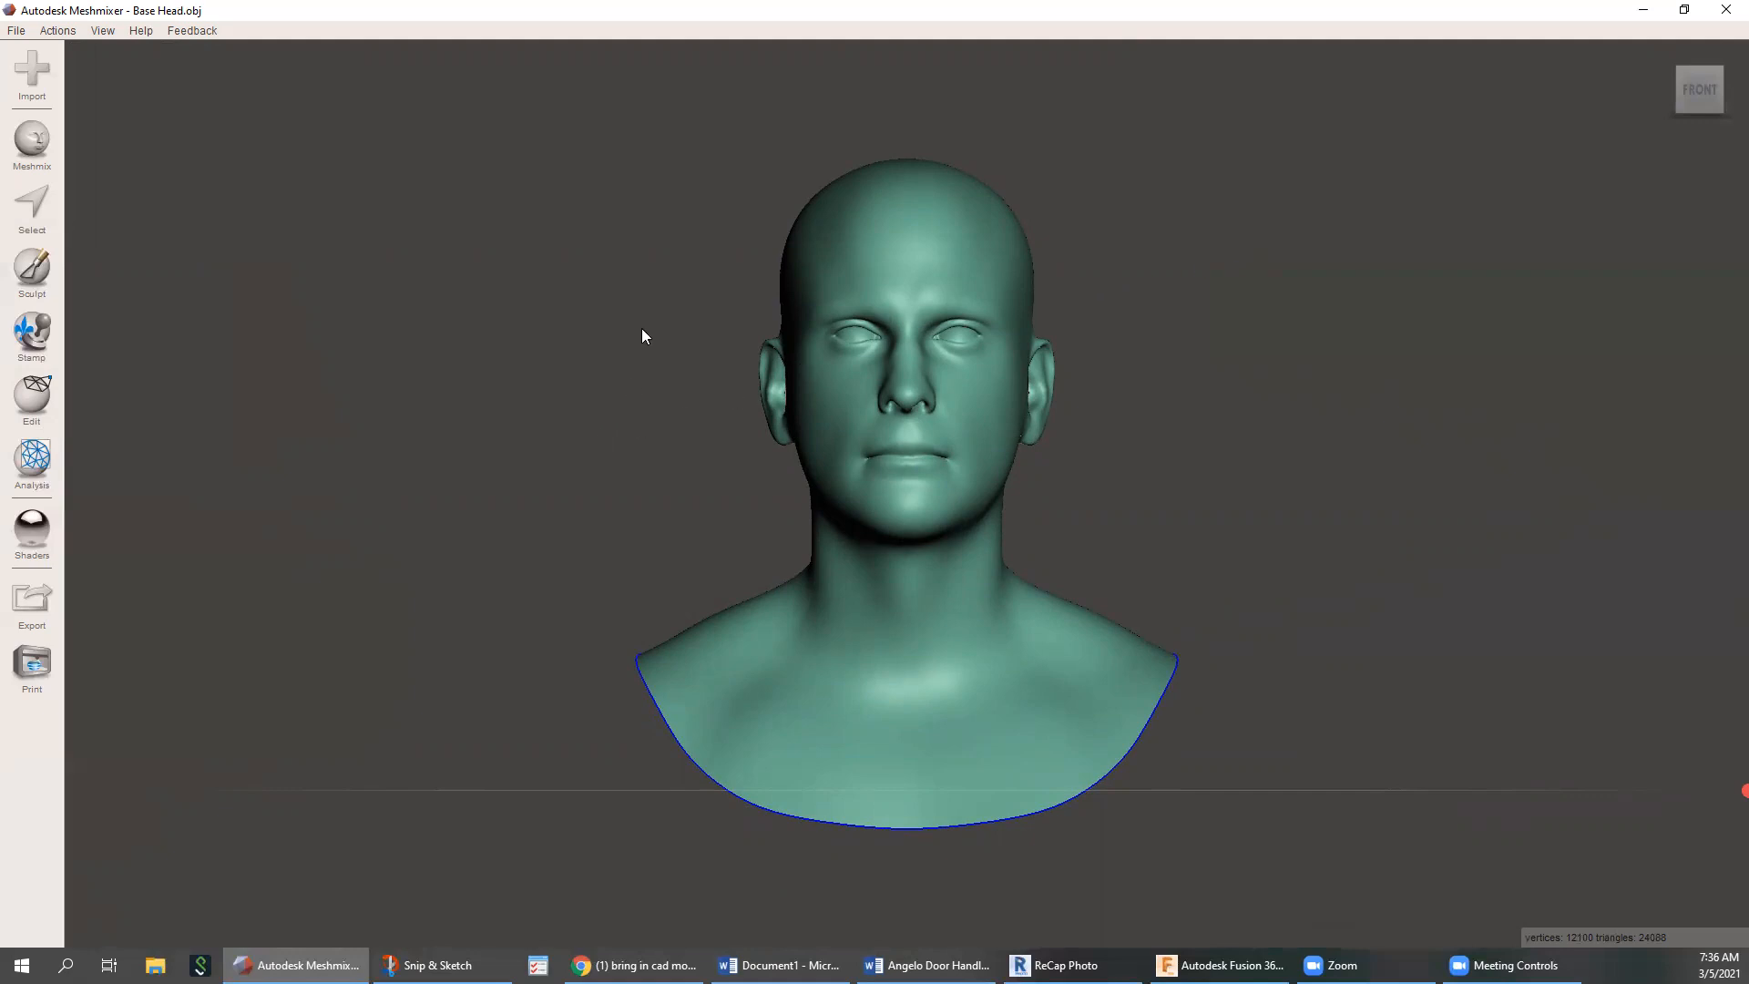
left_click(28, 402)
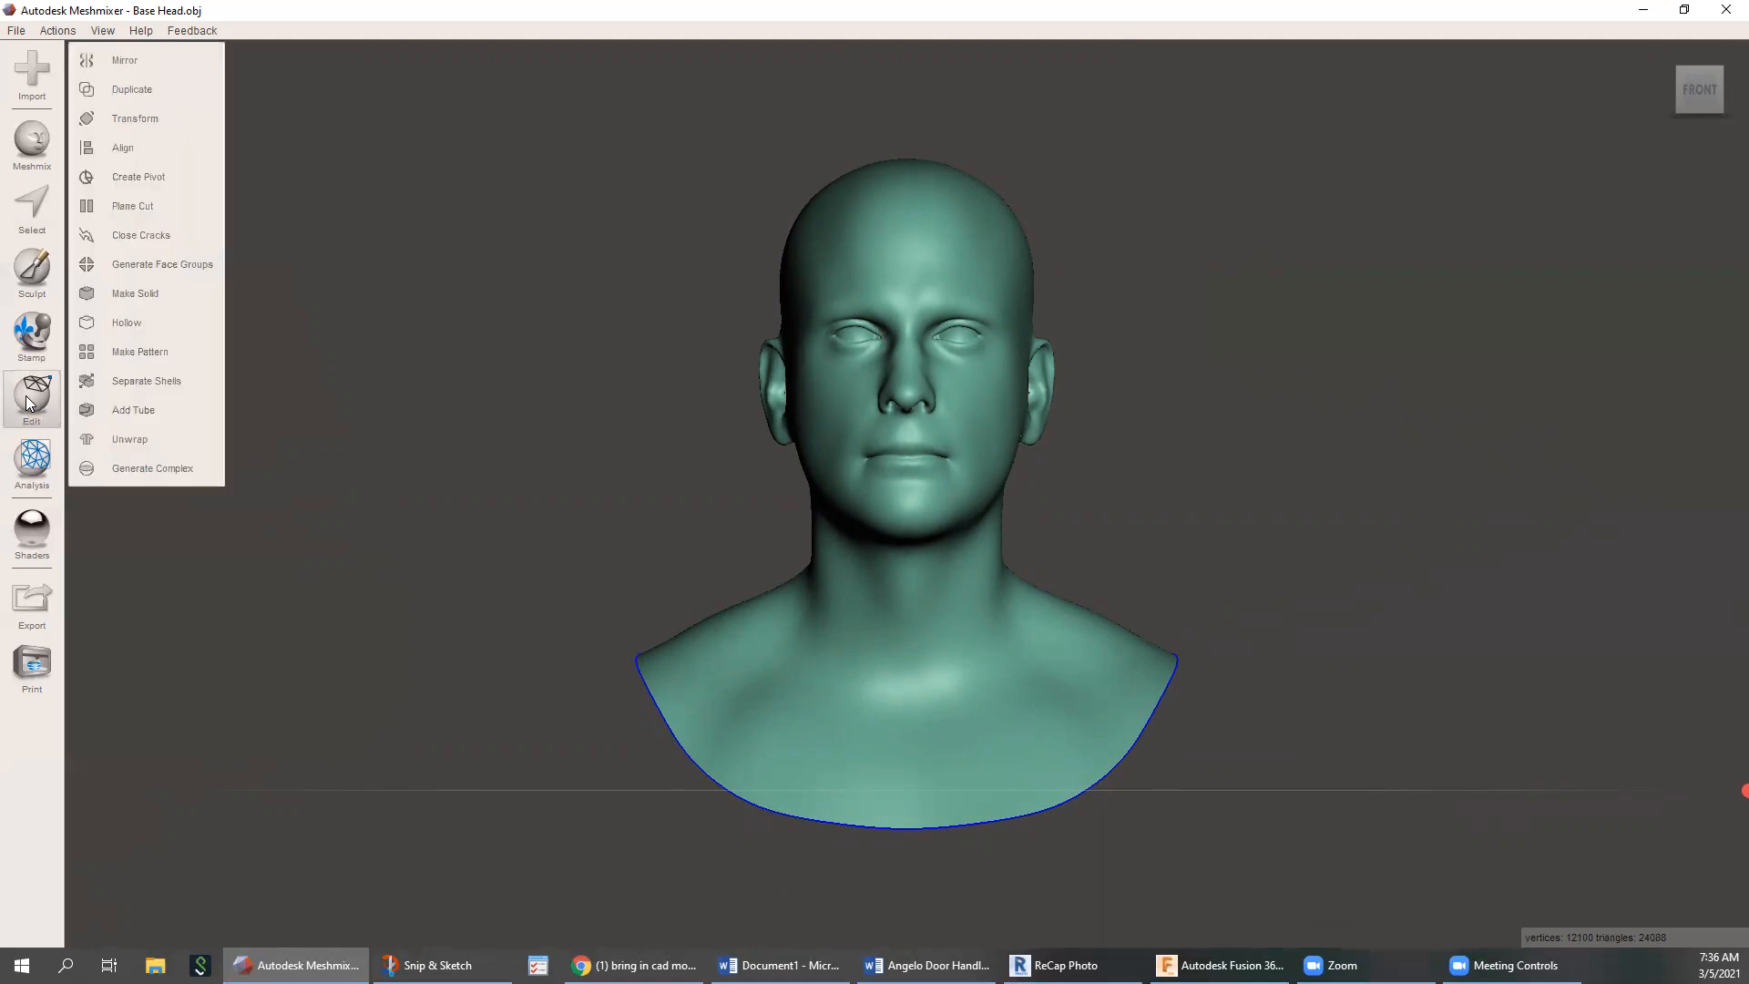
left_click(20, 452)
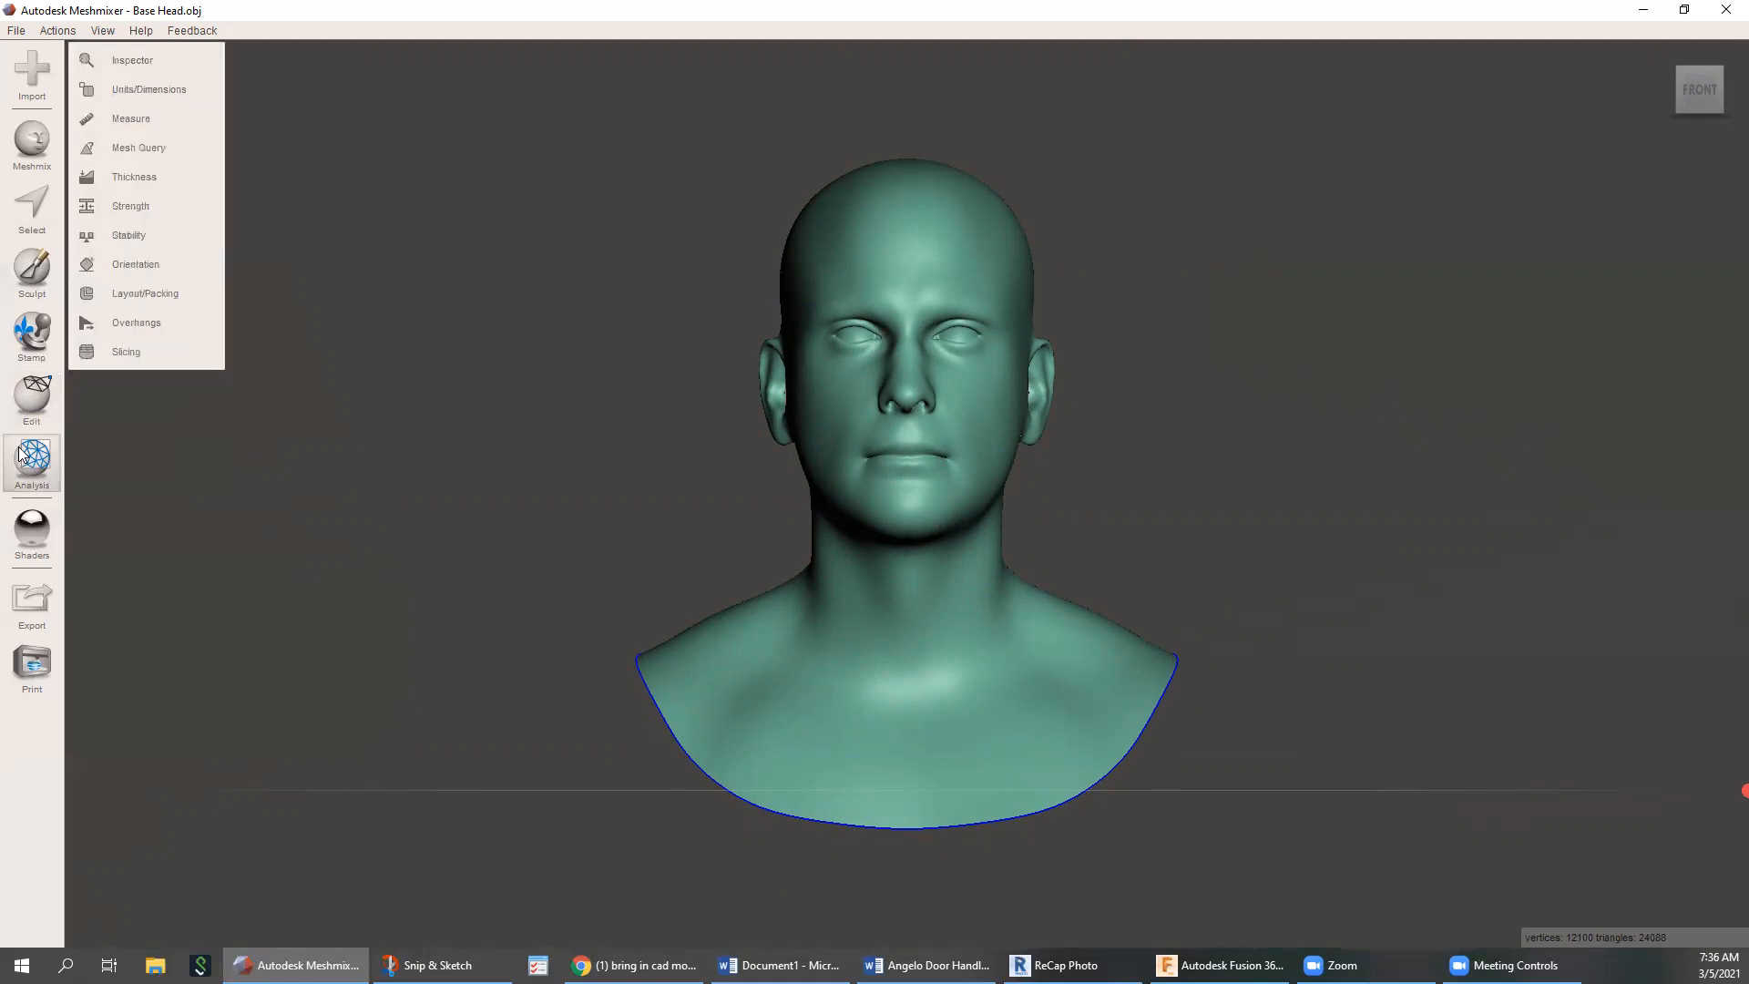
left_click(184, 93)
right_click_drag(1565, 210, 1485, 394)
scroll(1460, 410, "down", 2)
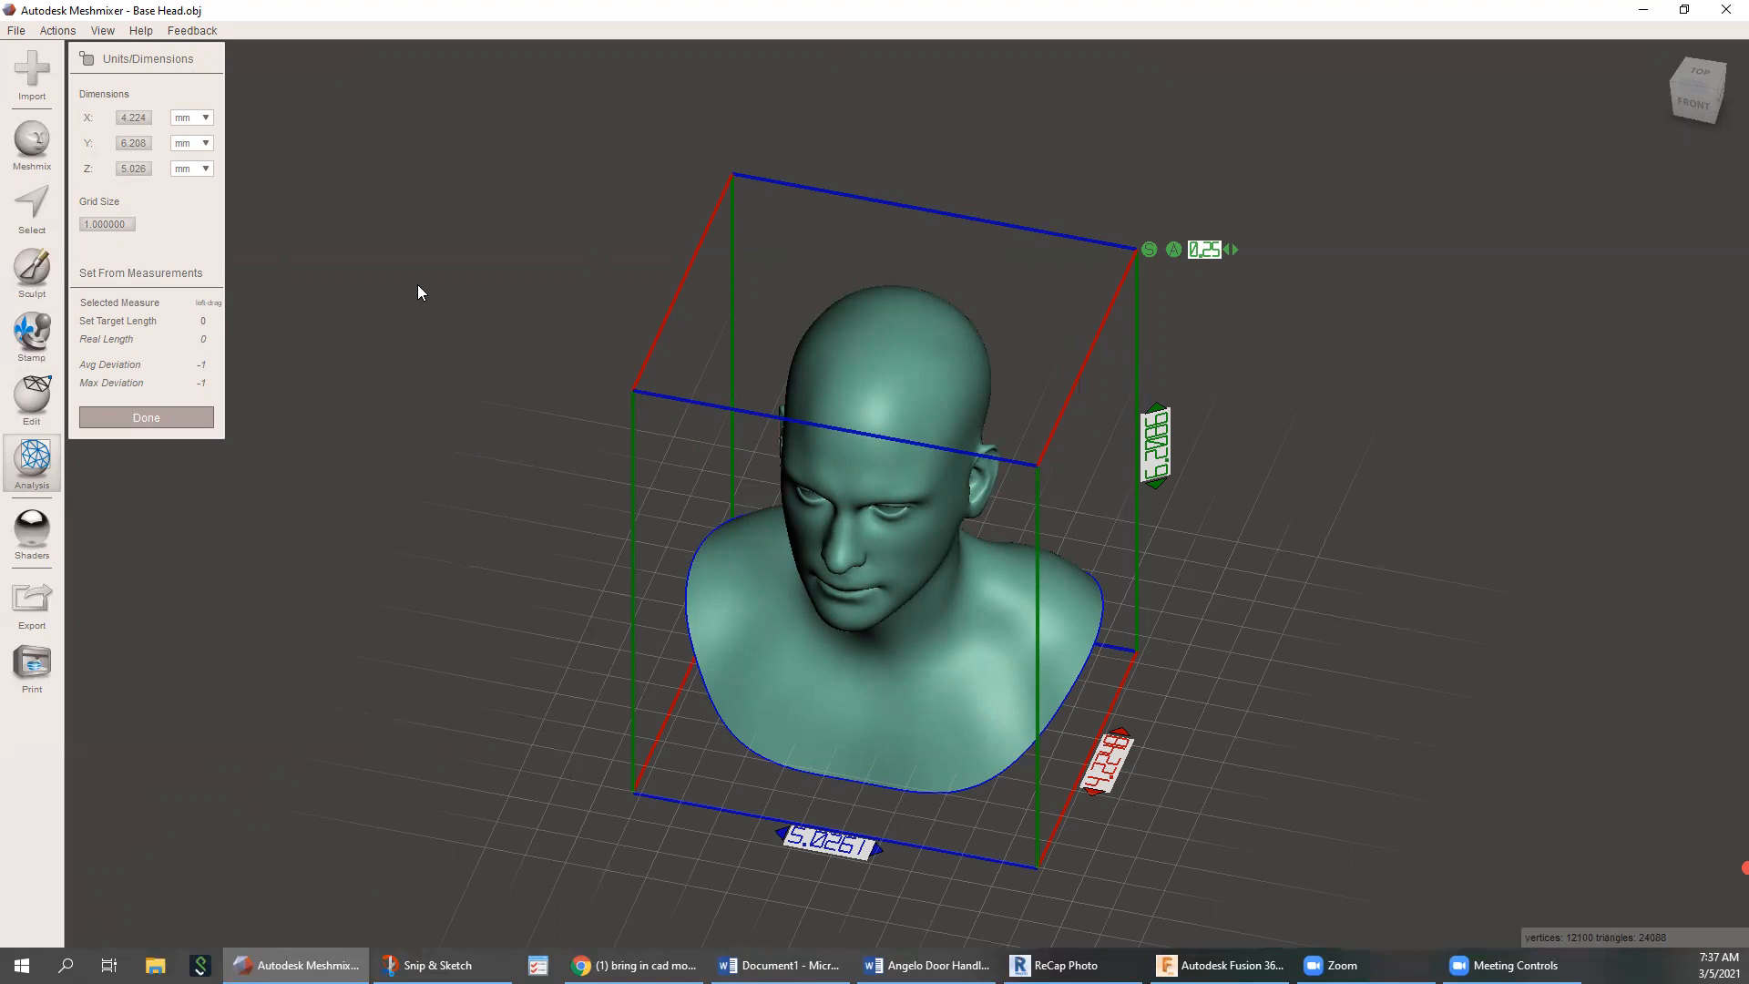
Change the scene units to inches, converting the X, Y and Z dimensions, and leave the Units/Dimensions tool
left_click(206, 117)
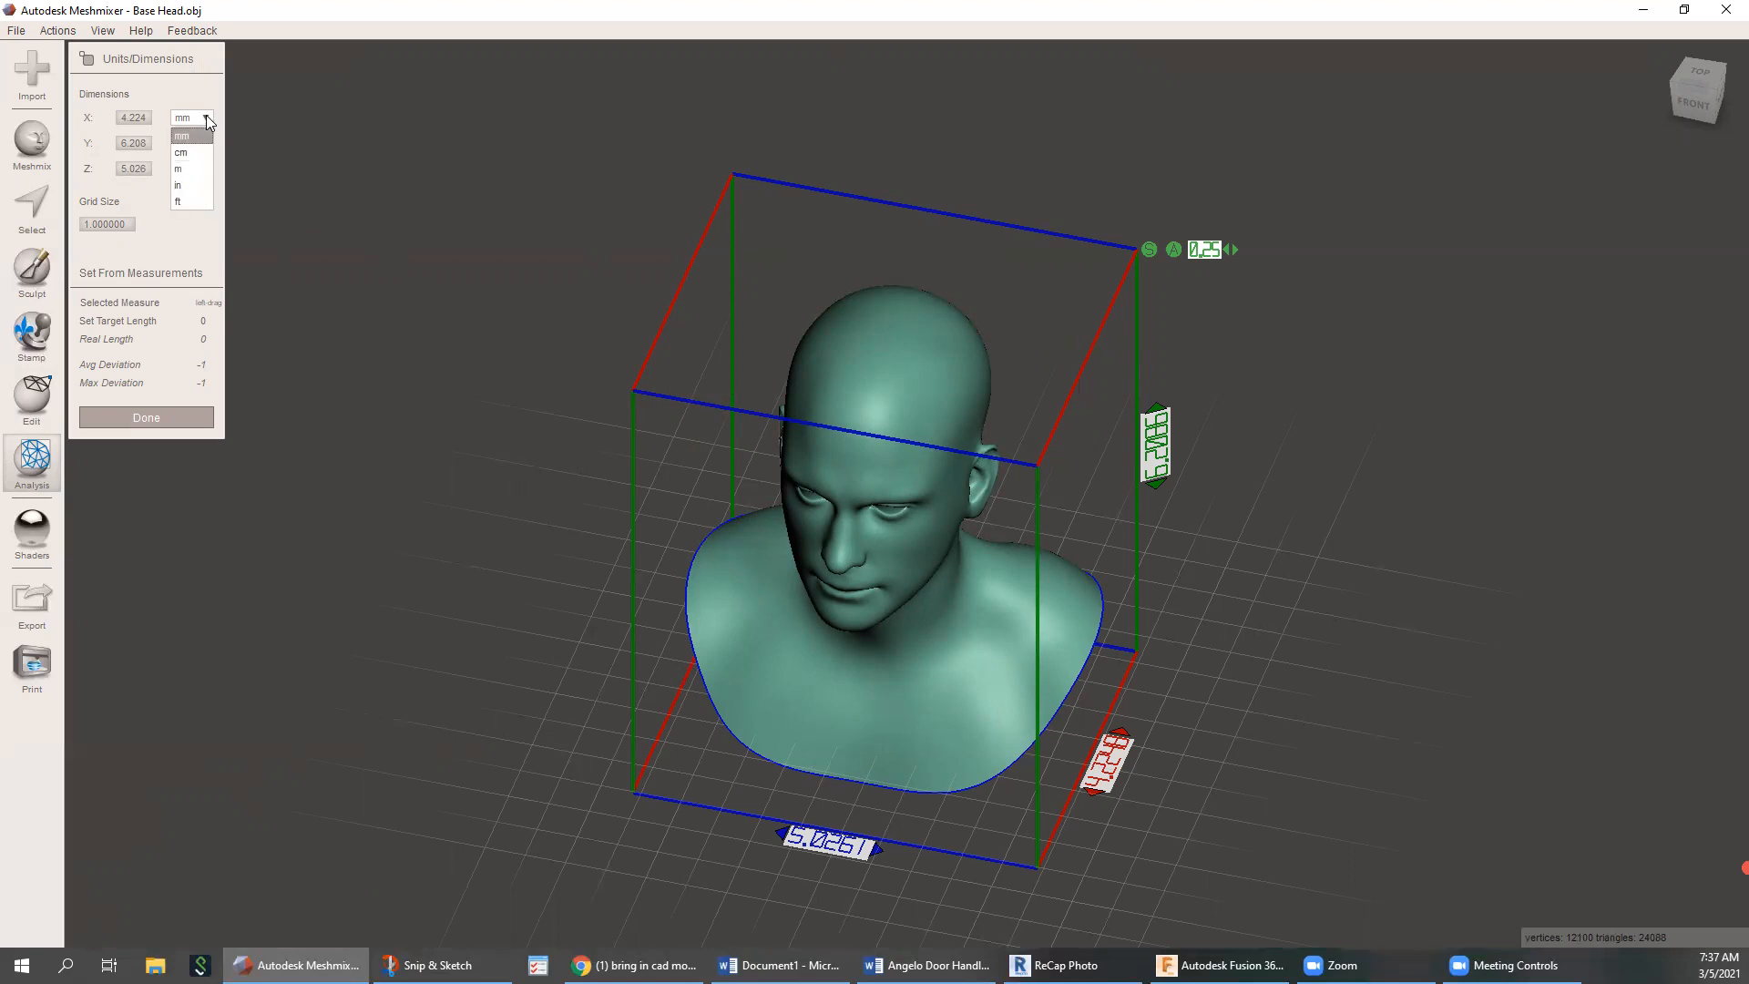
left_click(186, 182)
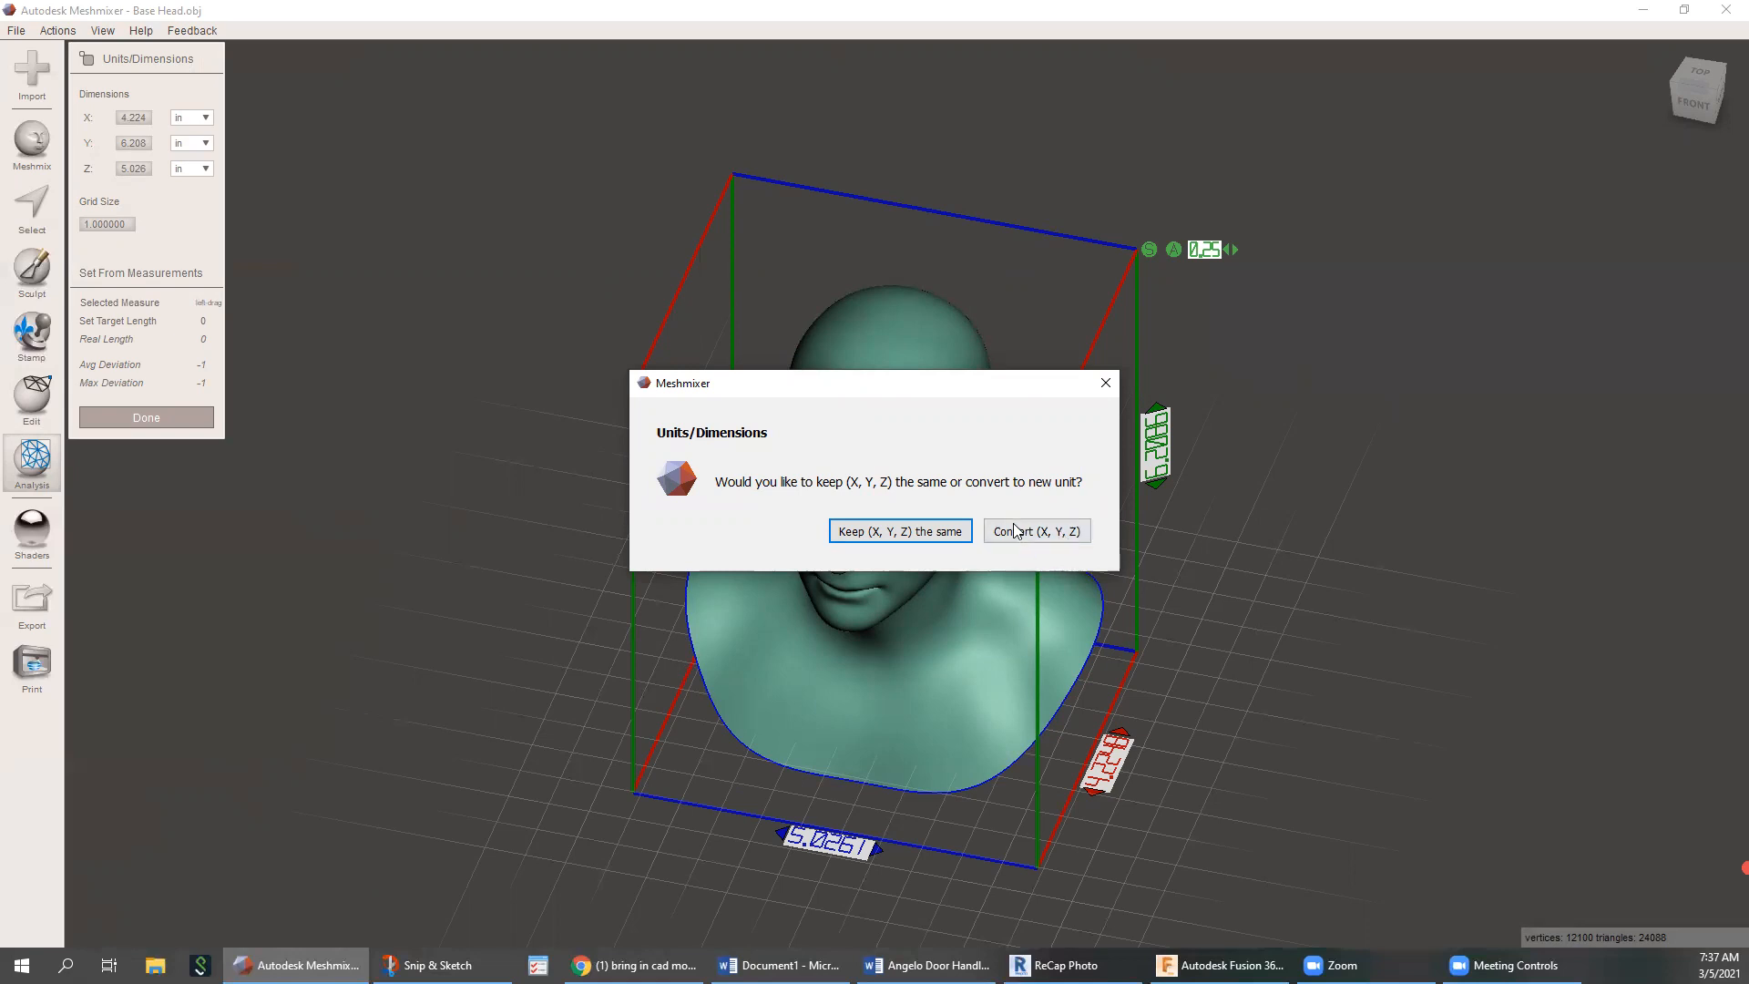
left_click(1105, 384)
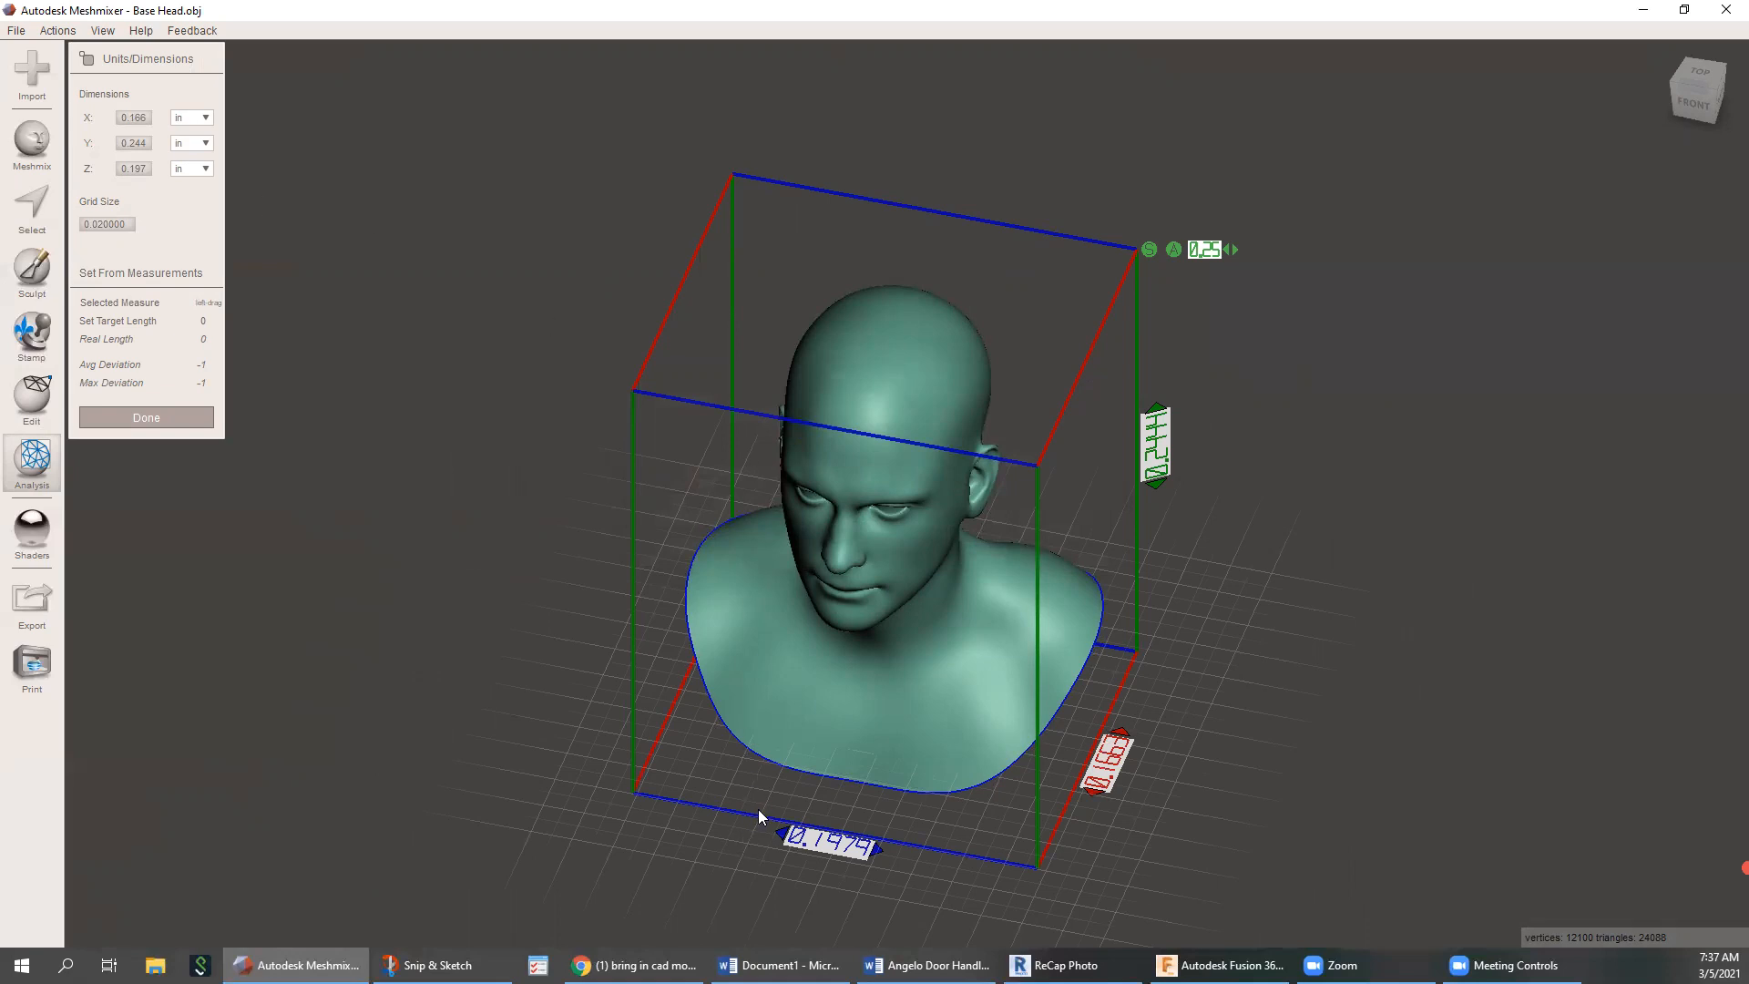
key("Escape")
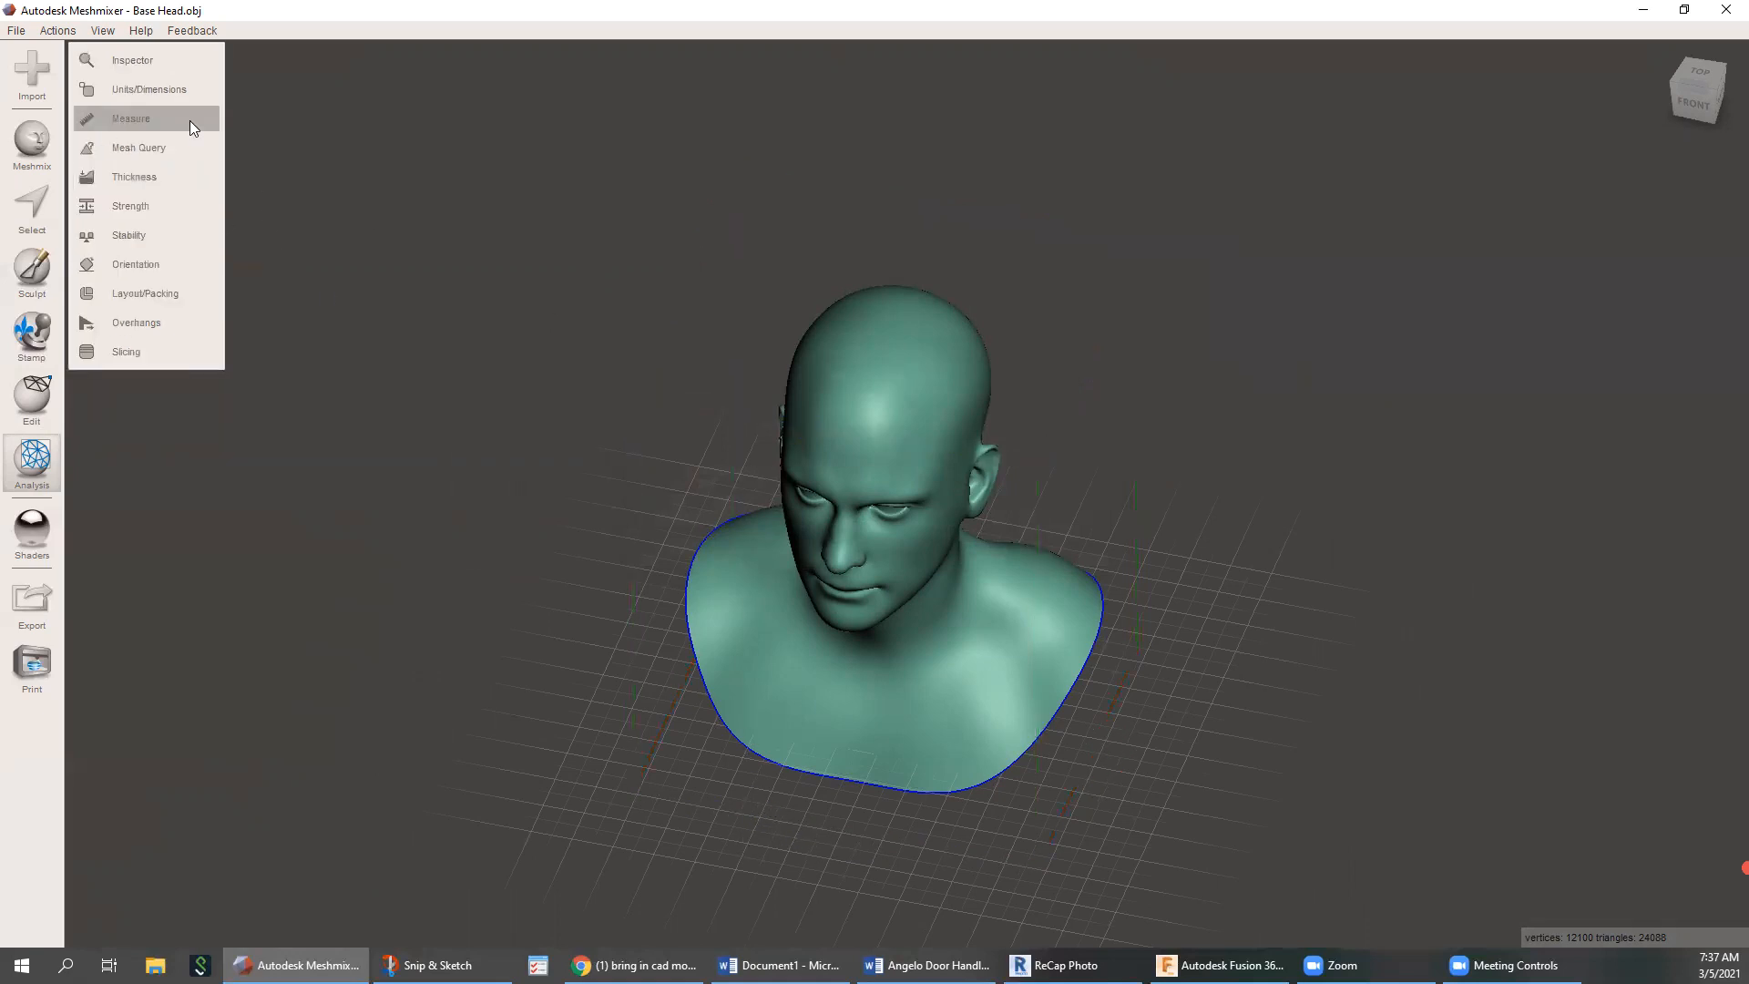
Reopen Units/Dimensions and switch the units back to millimetres, keeping the X, Y and Z values the same
left_click(182, 89)
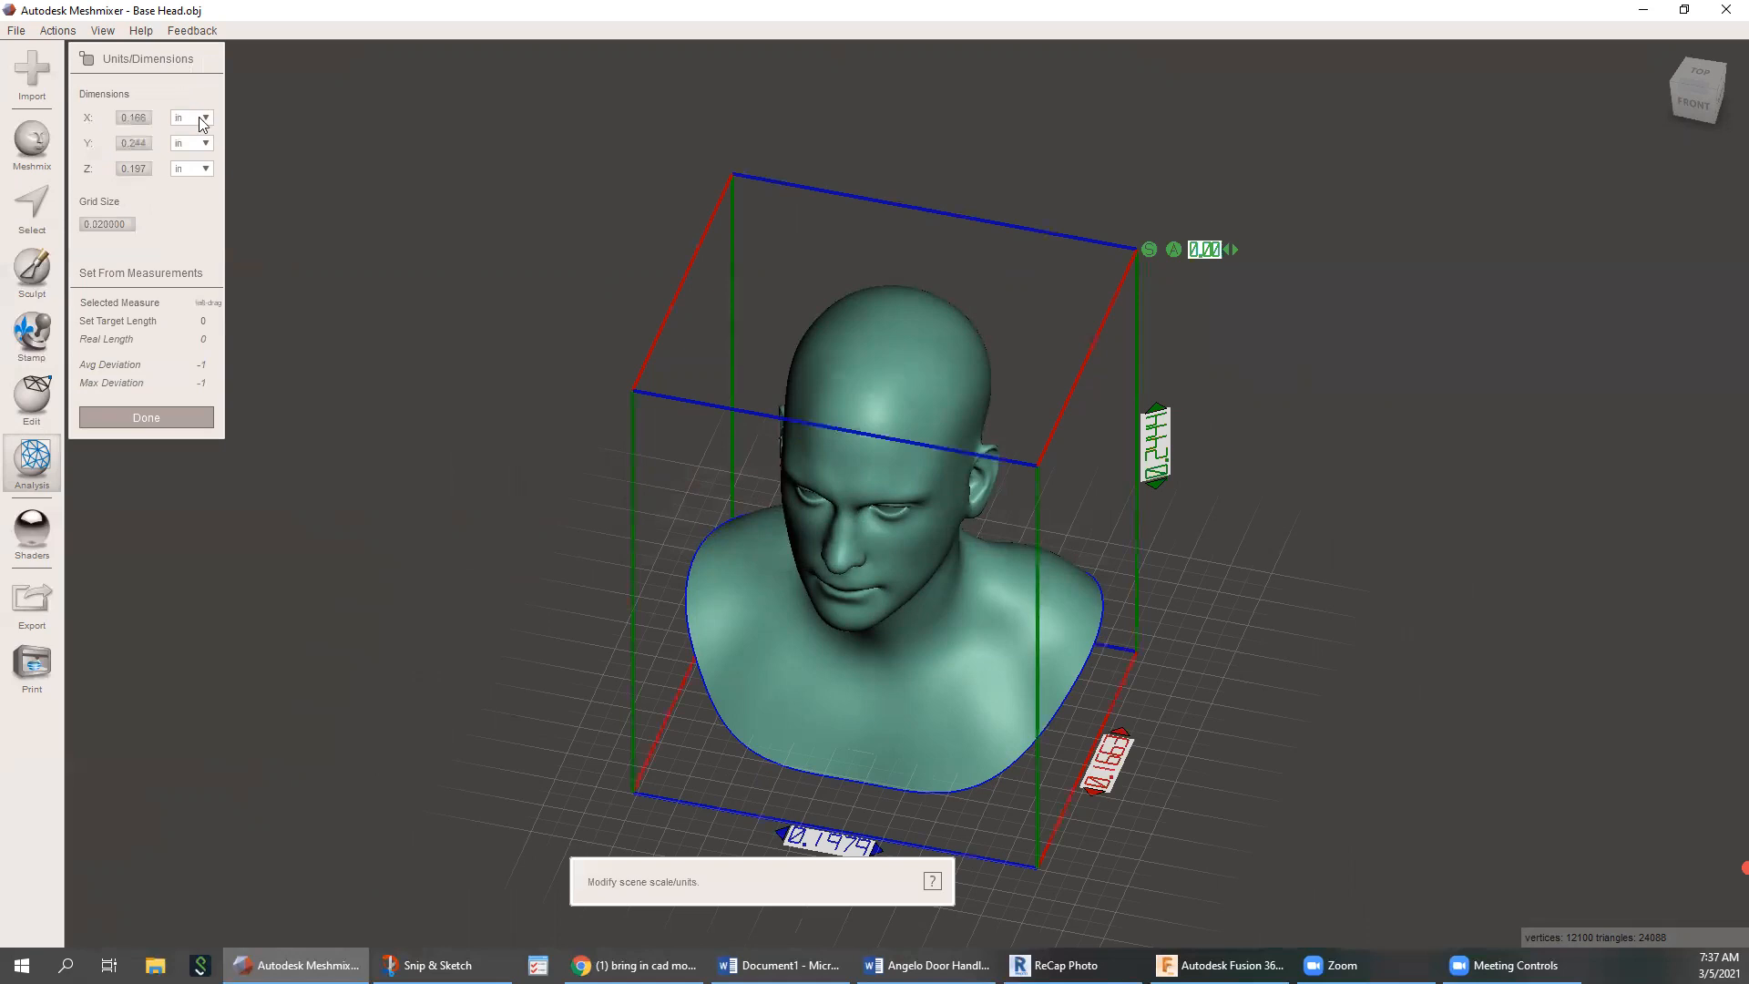
left_click(206, 119)
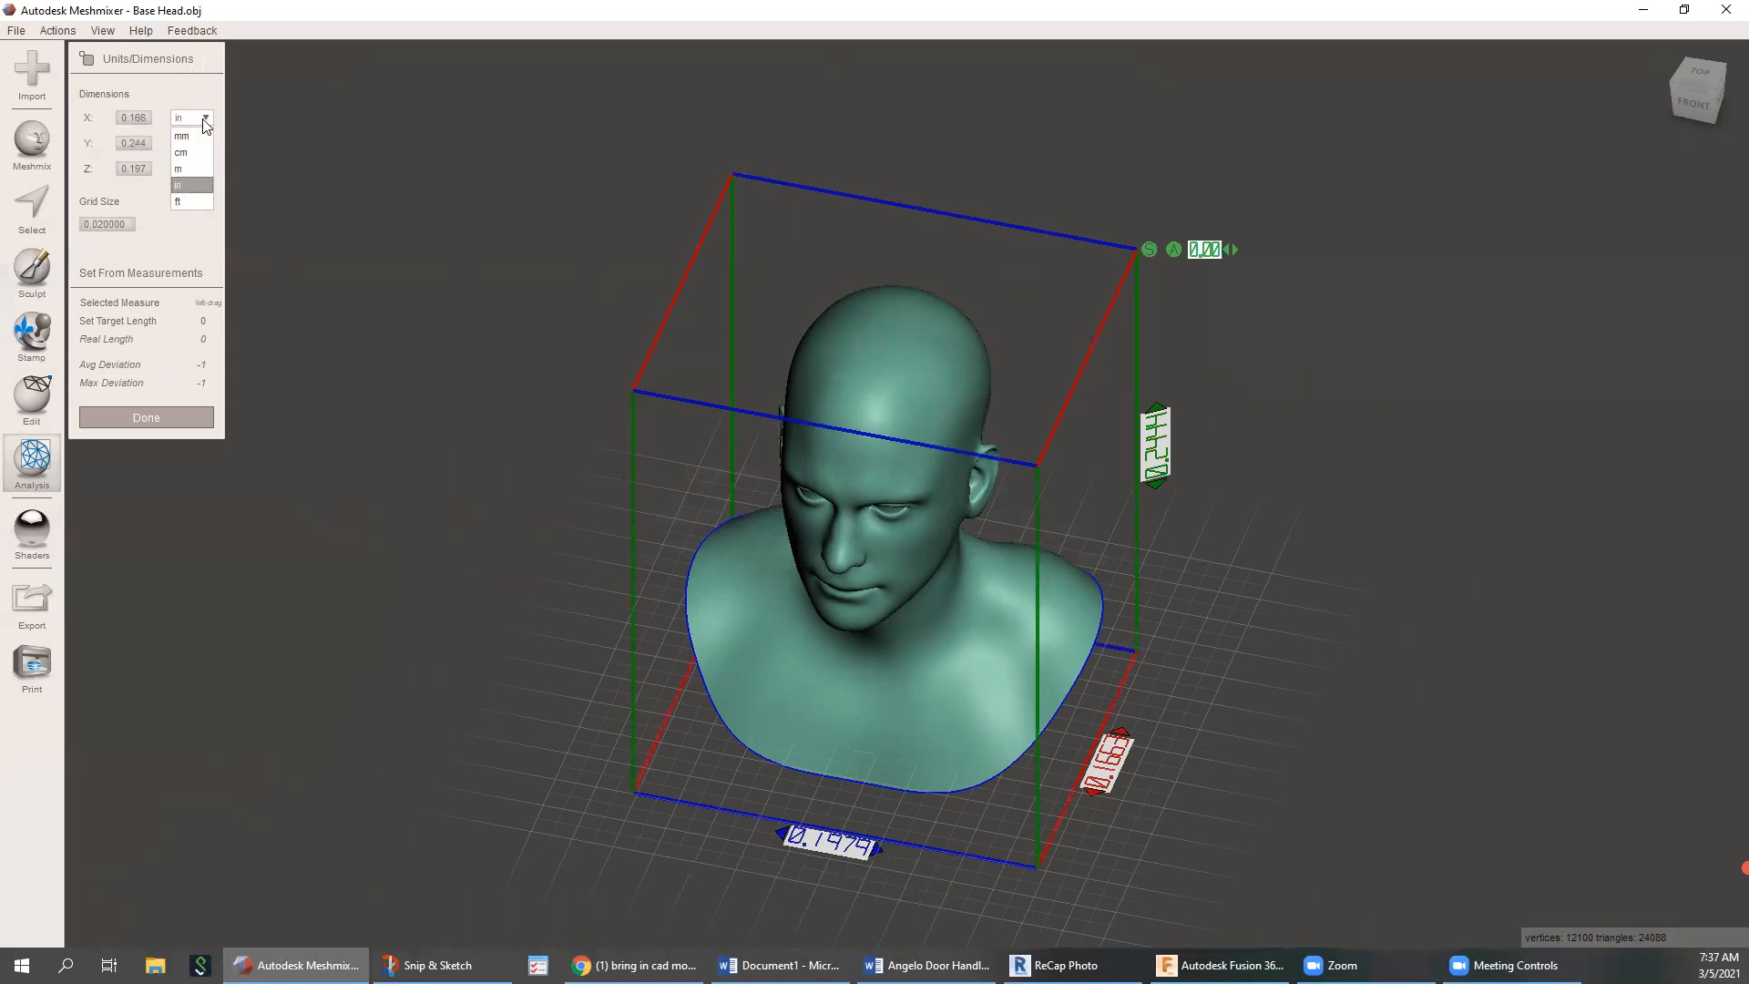
left_click(191, 134)
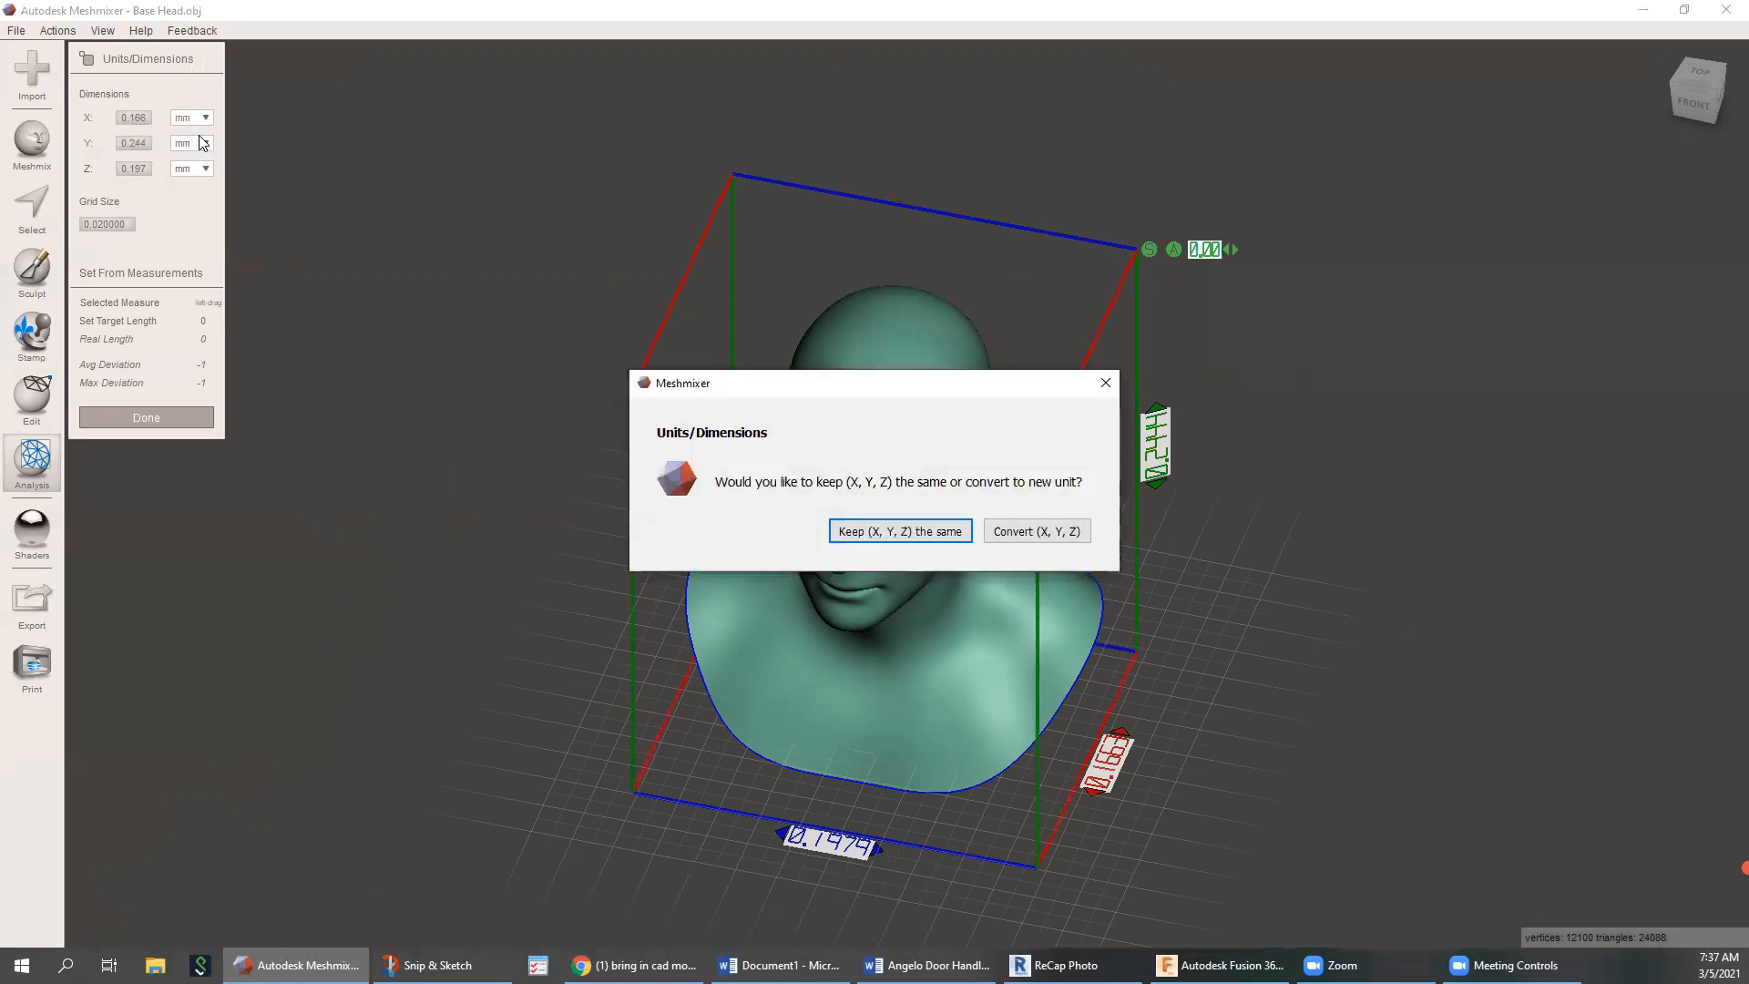
left_click(947, 534)
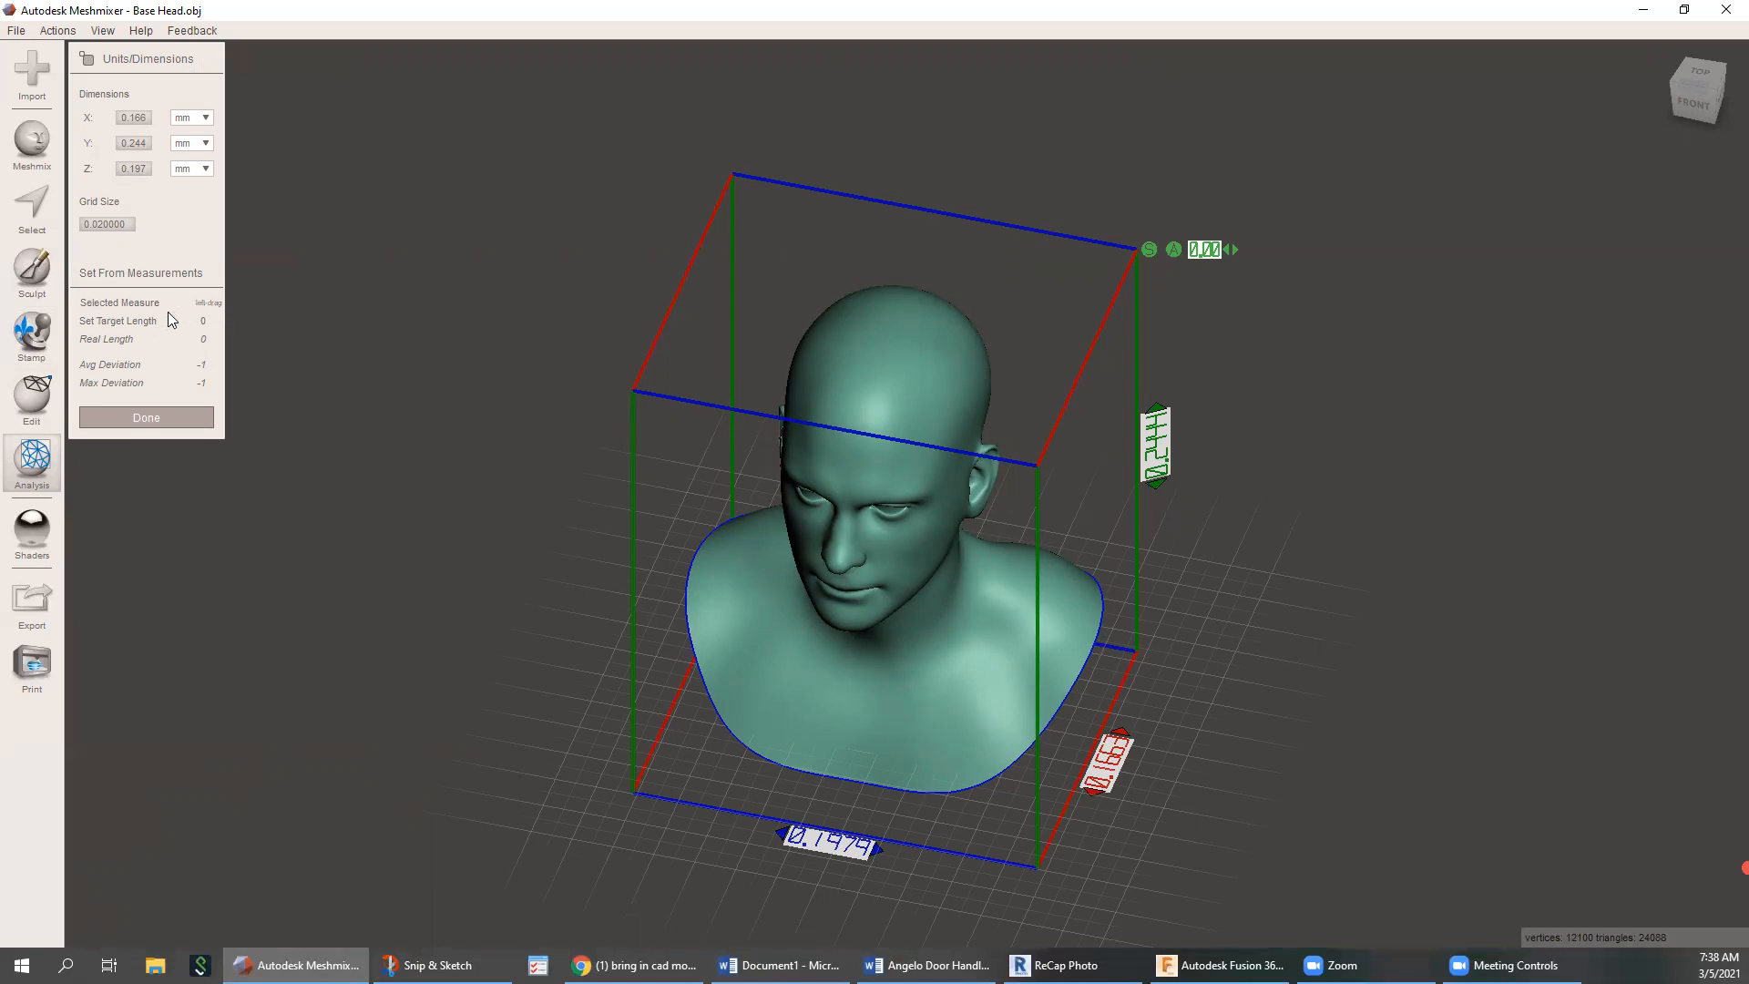
Measure between the eye centers in front view and enter a target length that scales the bust to about 441.8 mm tall
left_click(1693, 102)
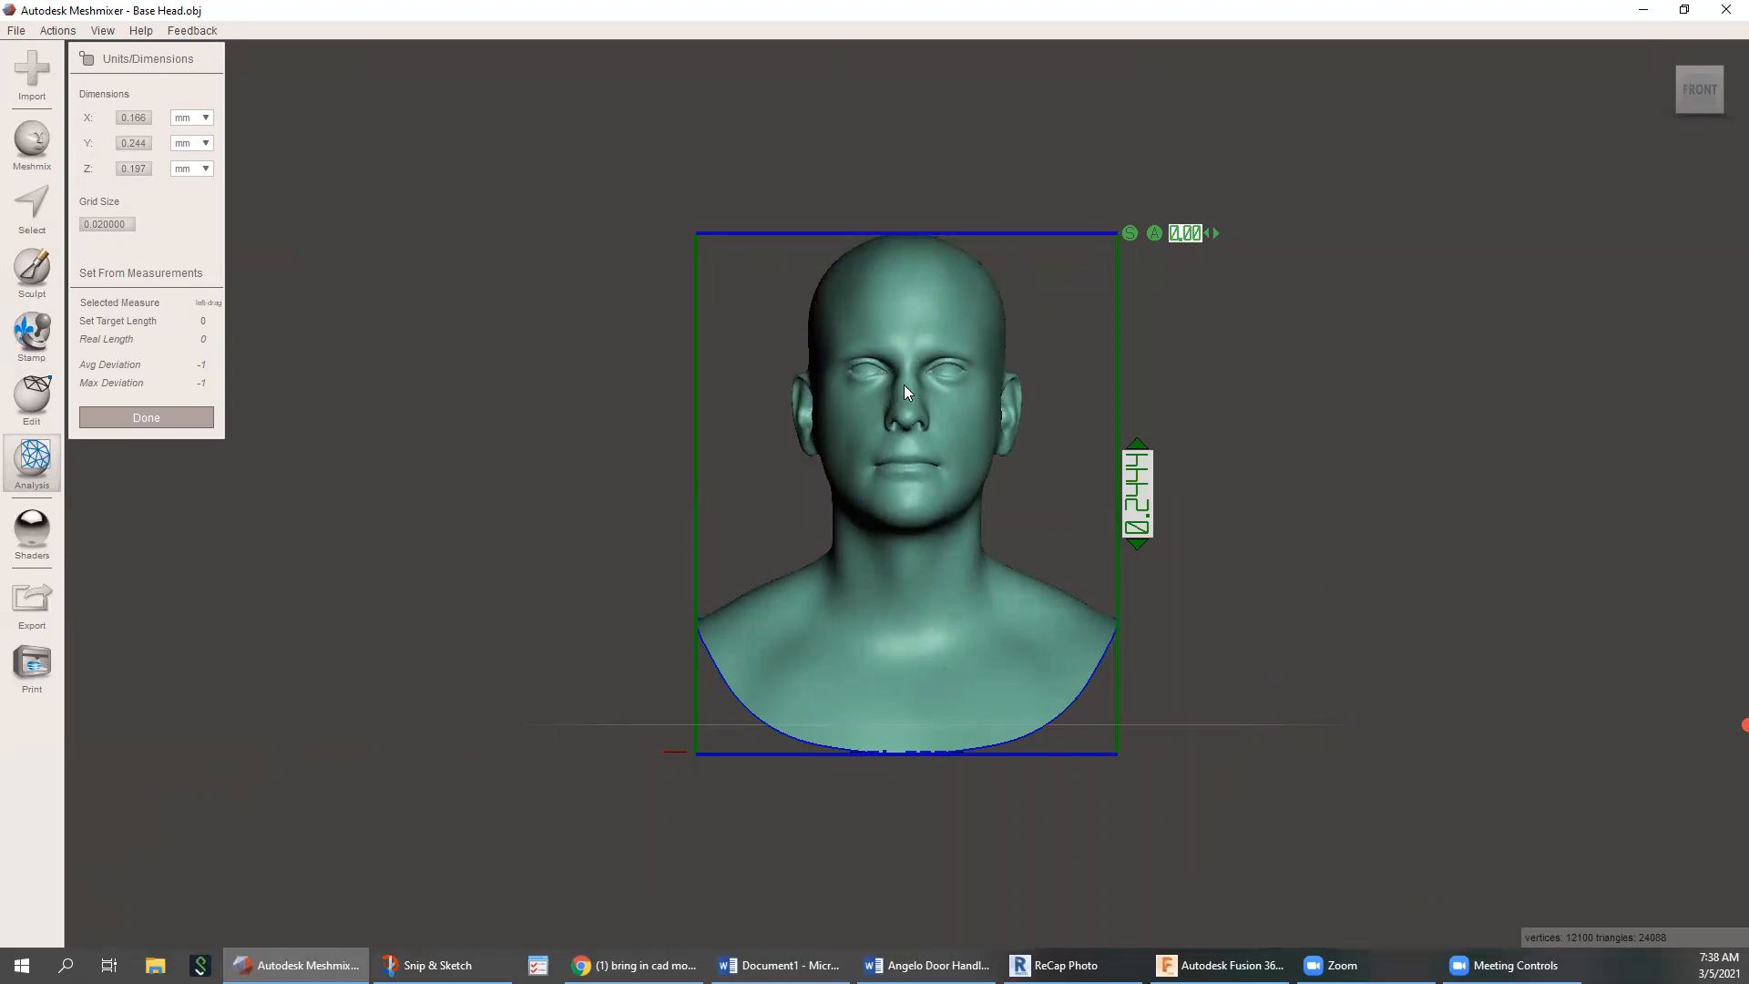
scroll(880, 330, "up", 5)
scroll(854, 318, "up", 2)
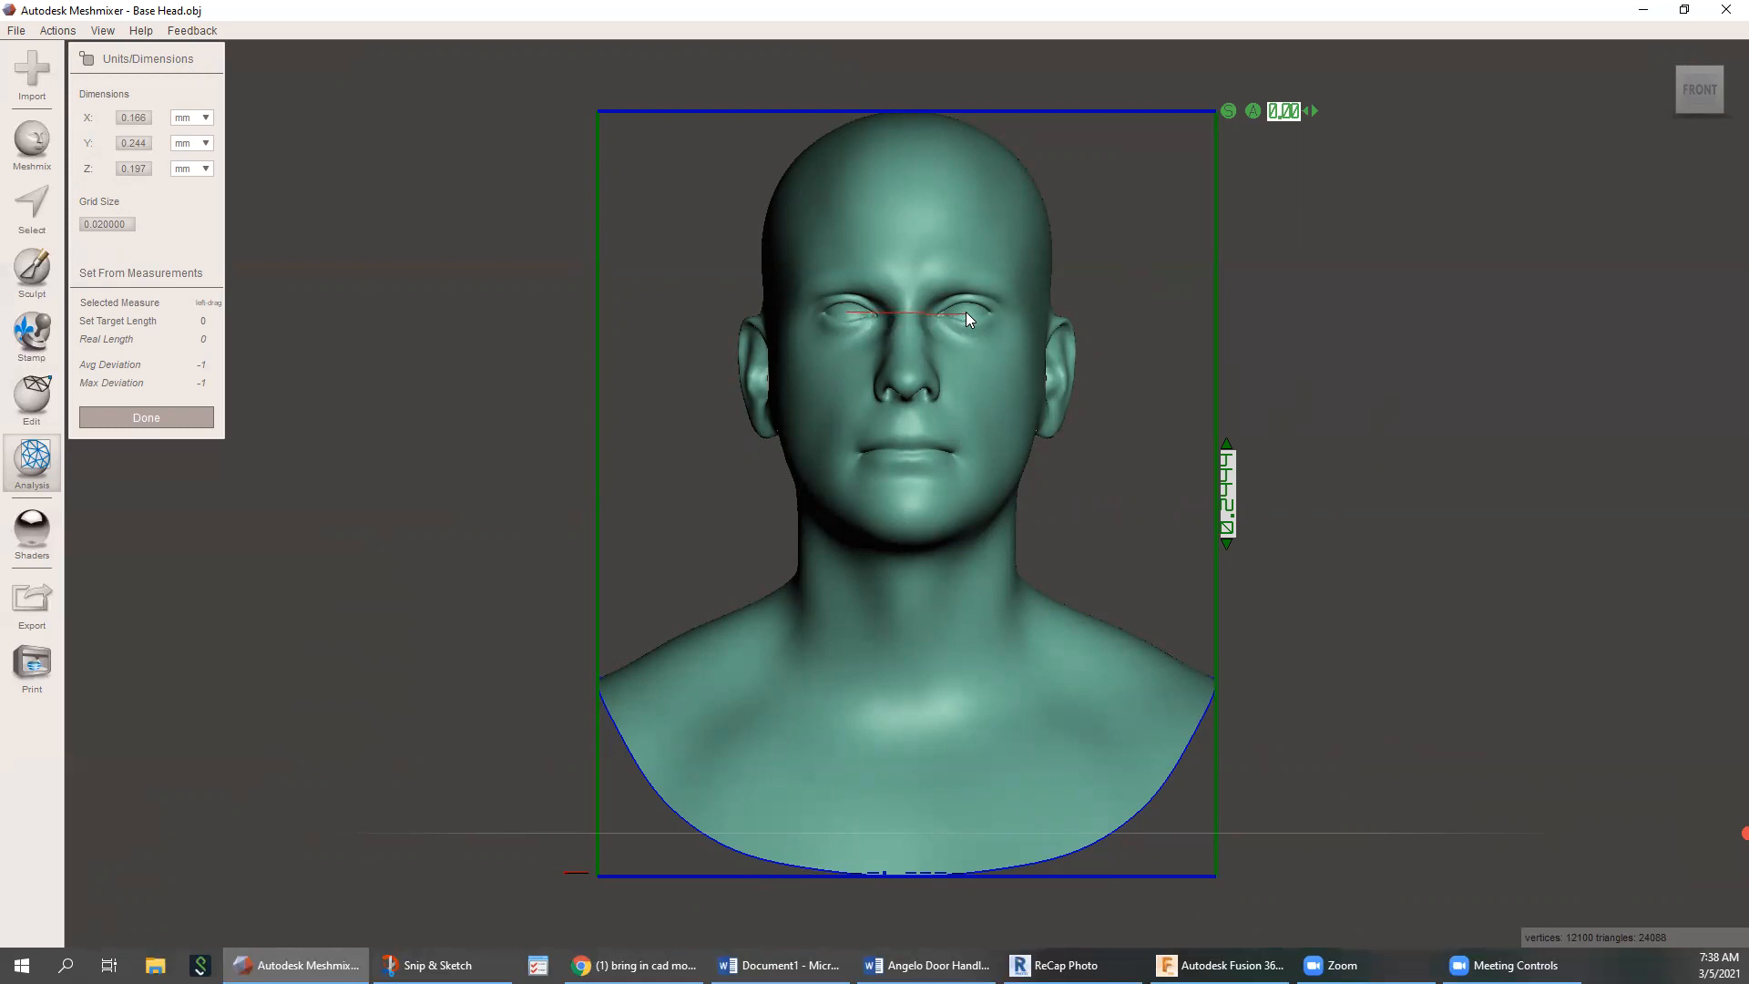
left_click_drag(967, 312, 966, 312)
left_click(206, 321)
left_click(207, 323)
double_click(200, 320)
type("7")
left_click(188, 419)
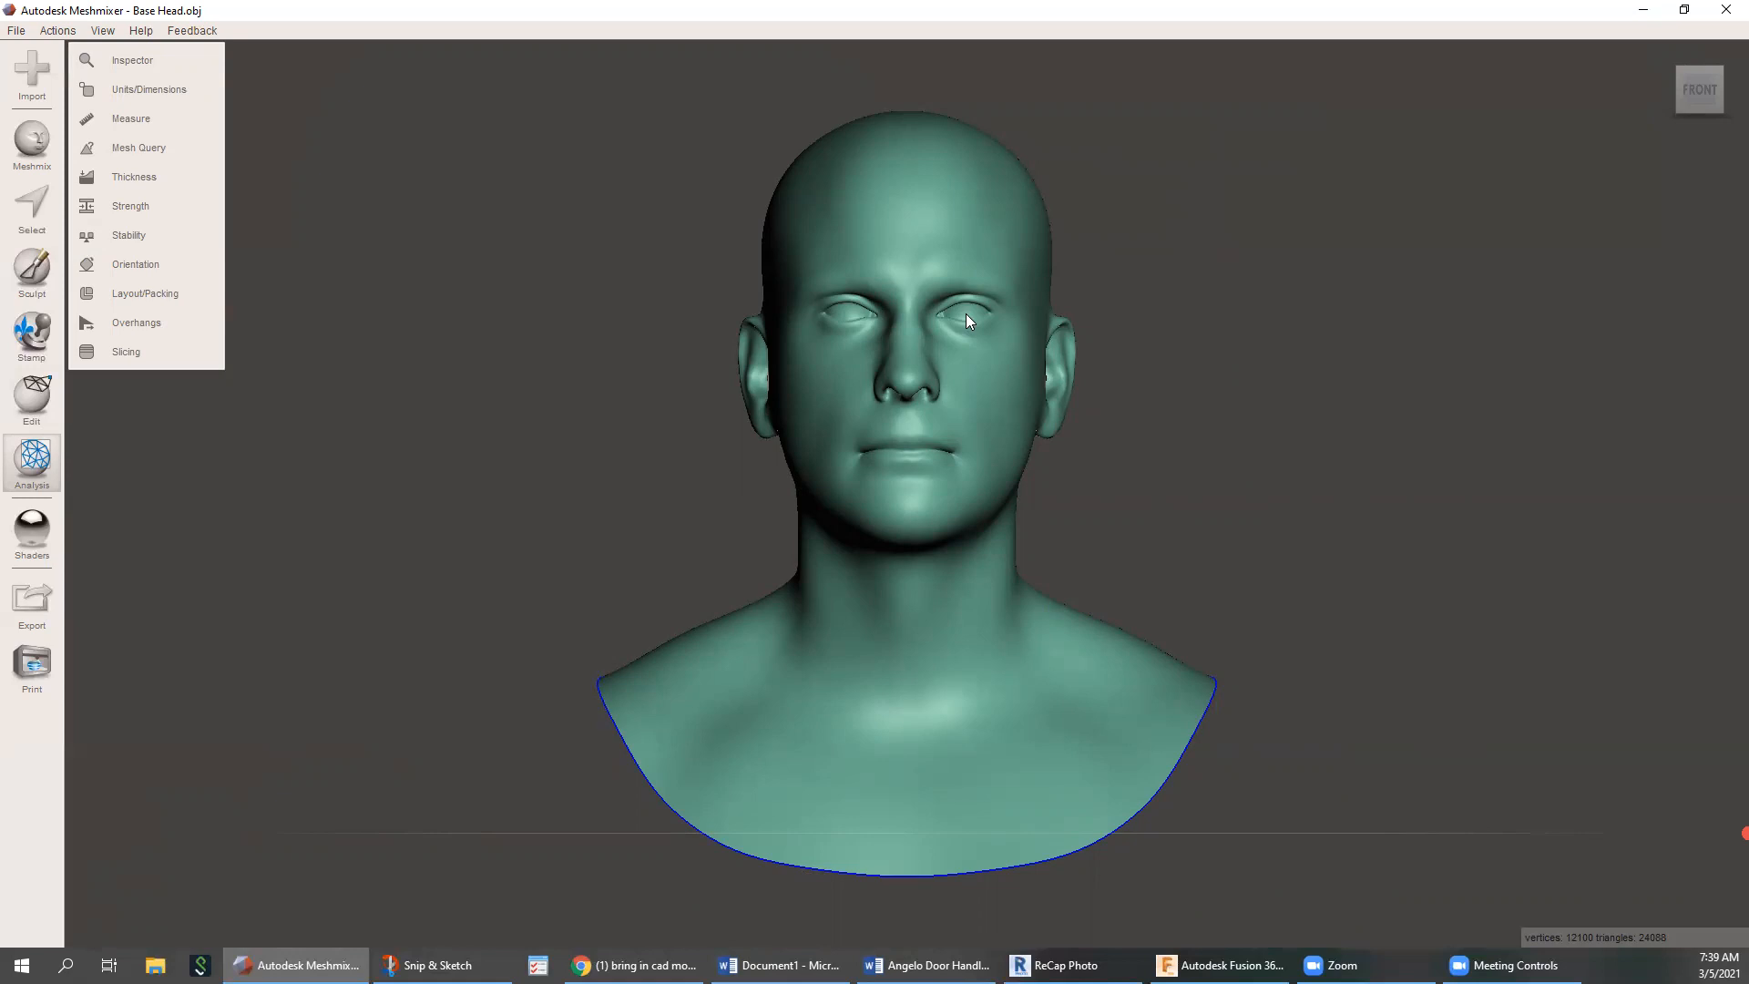
Check the rescaled bust's dimensions in Units/Dimensions and remeasure the distance between the eye centers from the front
left_click(178, 91)
right_click_drag(1596, 244, 1499, 337)
scroll(1499, 339, "up", 3)
scroll(1497, 339, "down", 5)
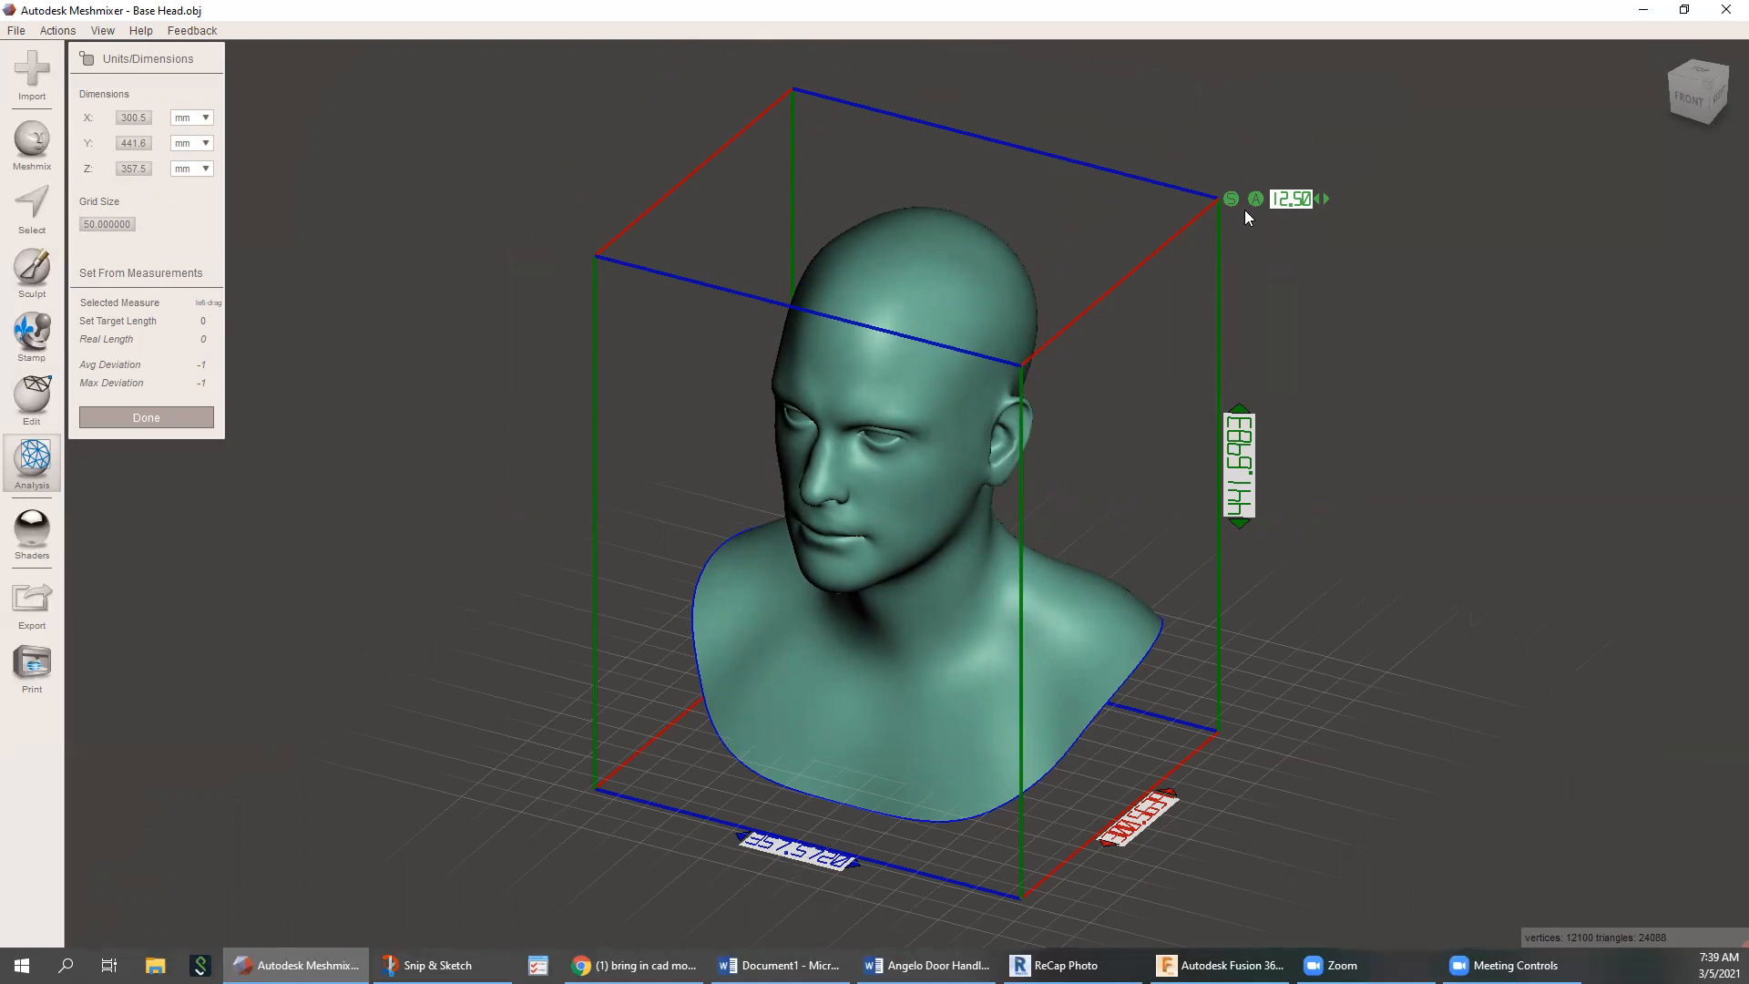
left_click(1690, 100)
scroll(897, 353, "down", 2)
scroll(866, 333, "up", 6)
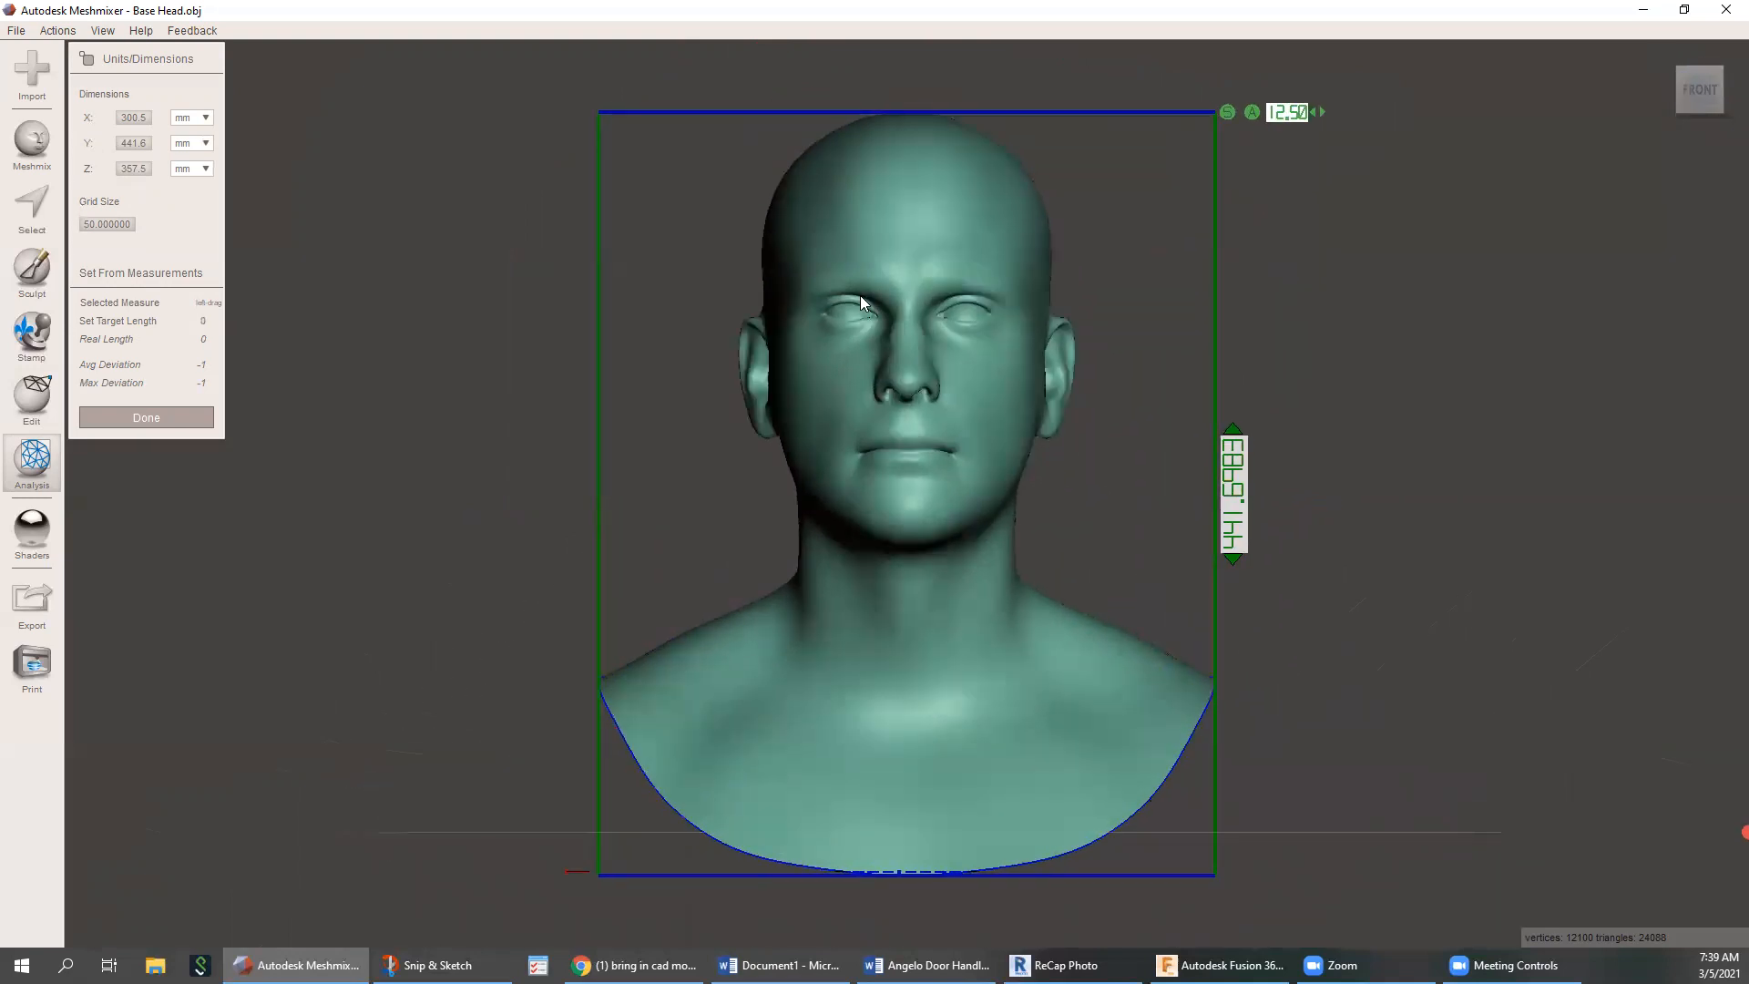
left_click_drag(845, 309, 967, 311)
left_click(167, 417)
Turn on the wireframe display and examine the triangle mesh of the bust's face up close at an angle
right_click_drag(453, 446, 578, 494)
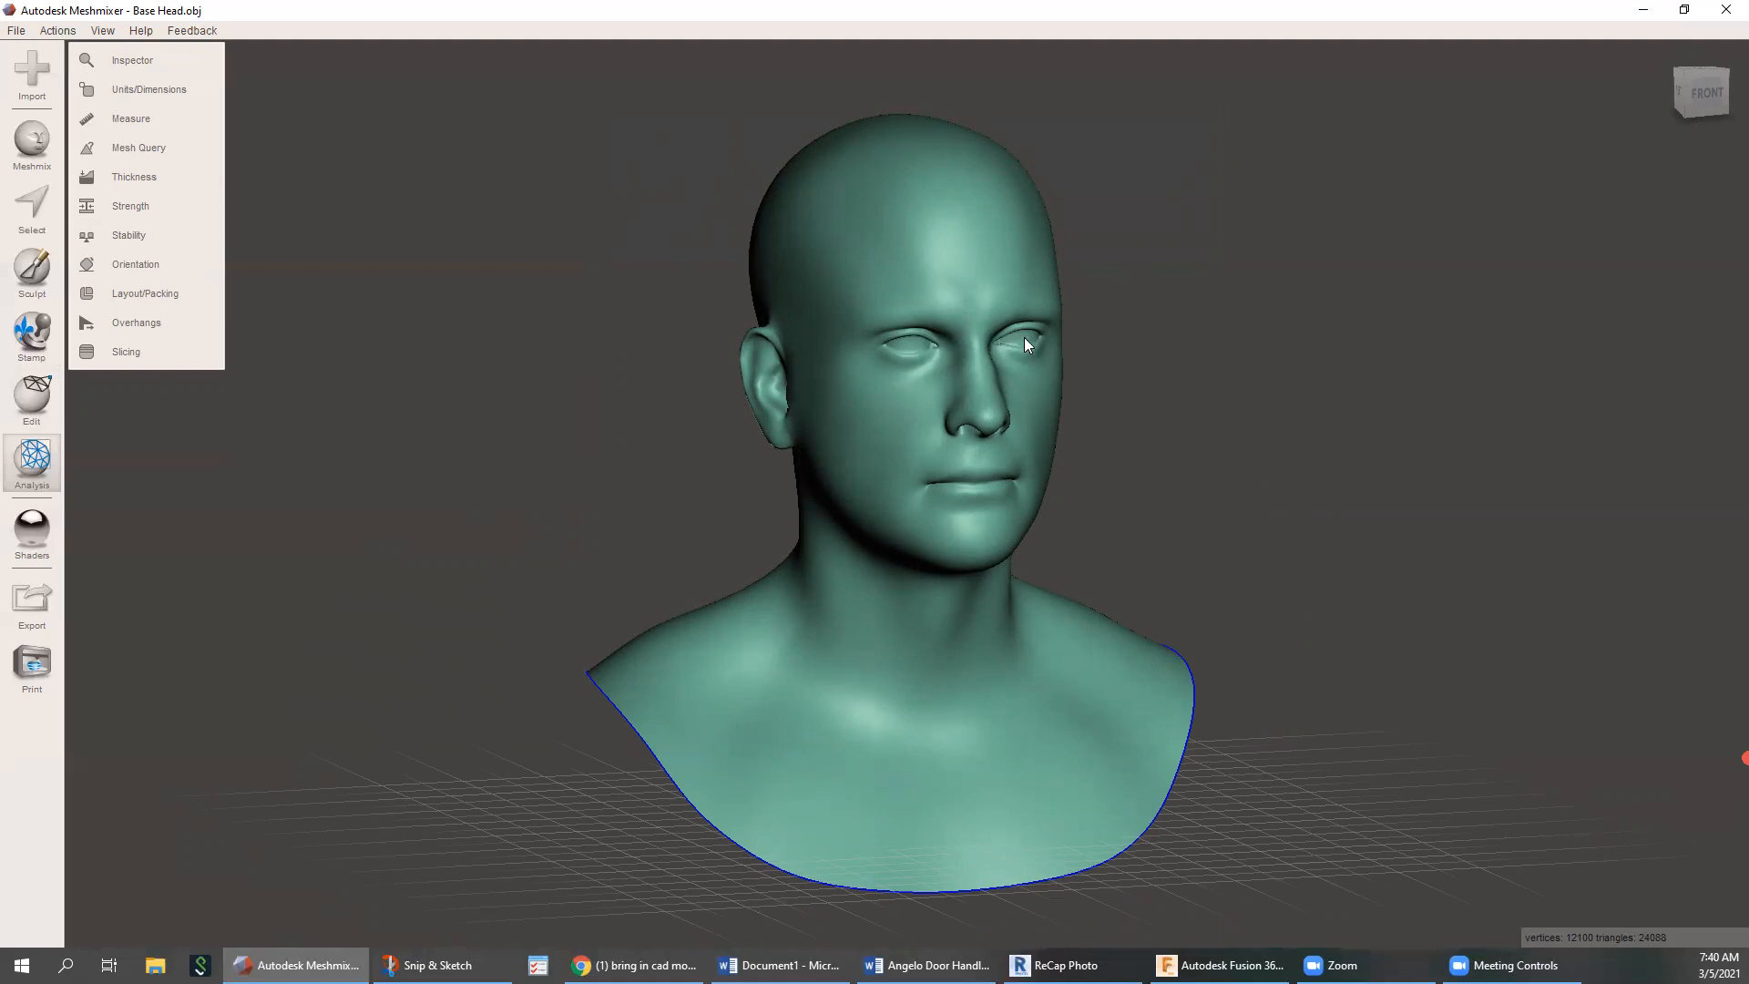
right_click_drag(1047, 411, 1022, 377)
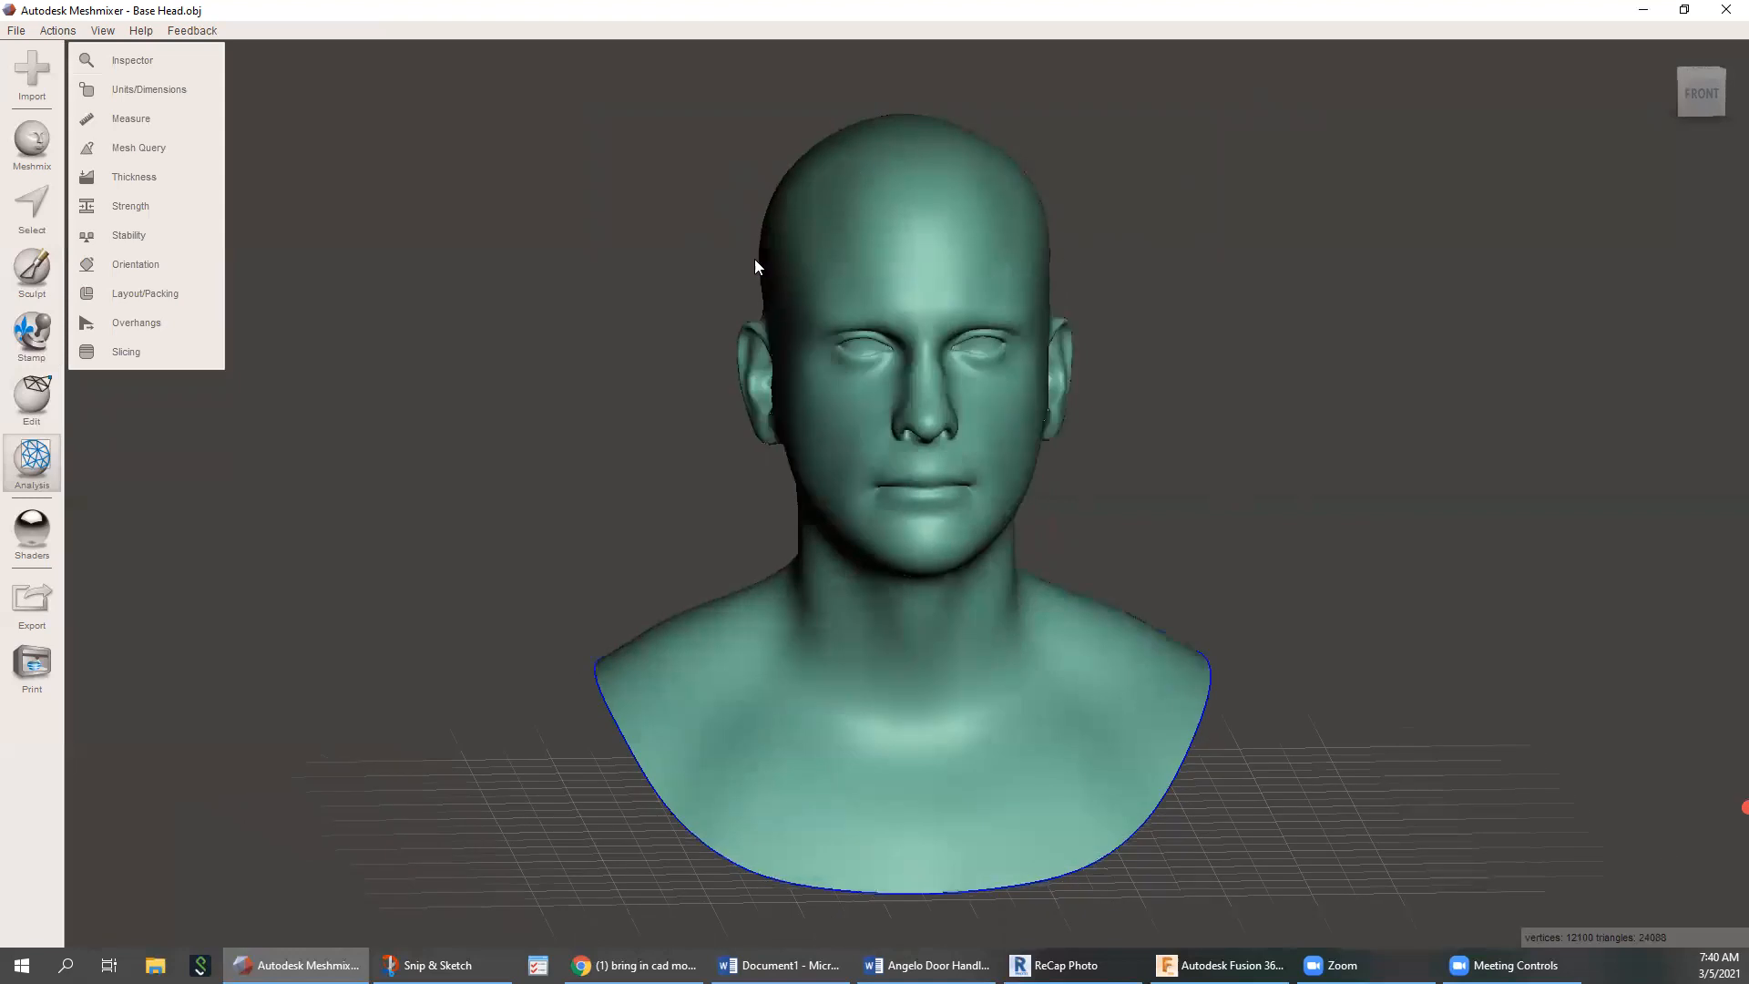
right_click_drag(1137, 310, 1125, 287)
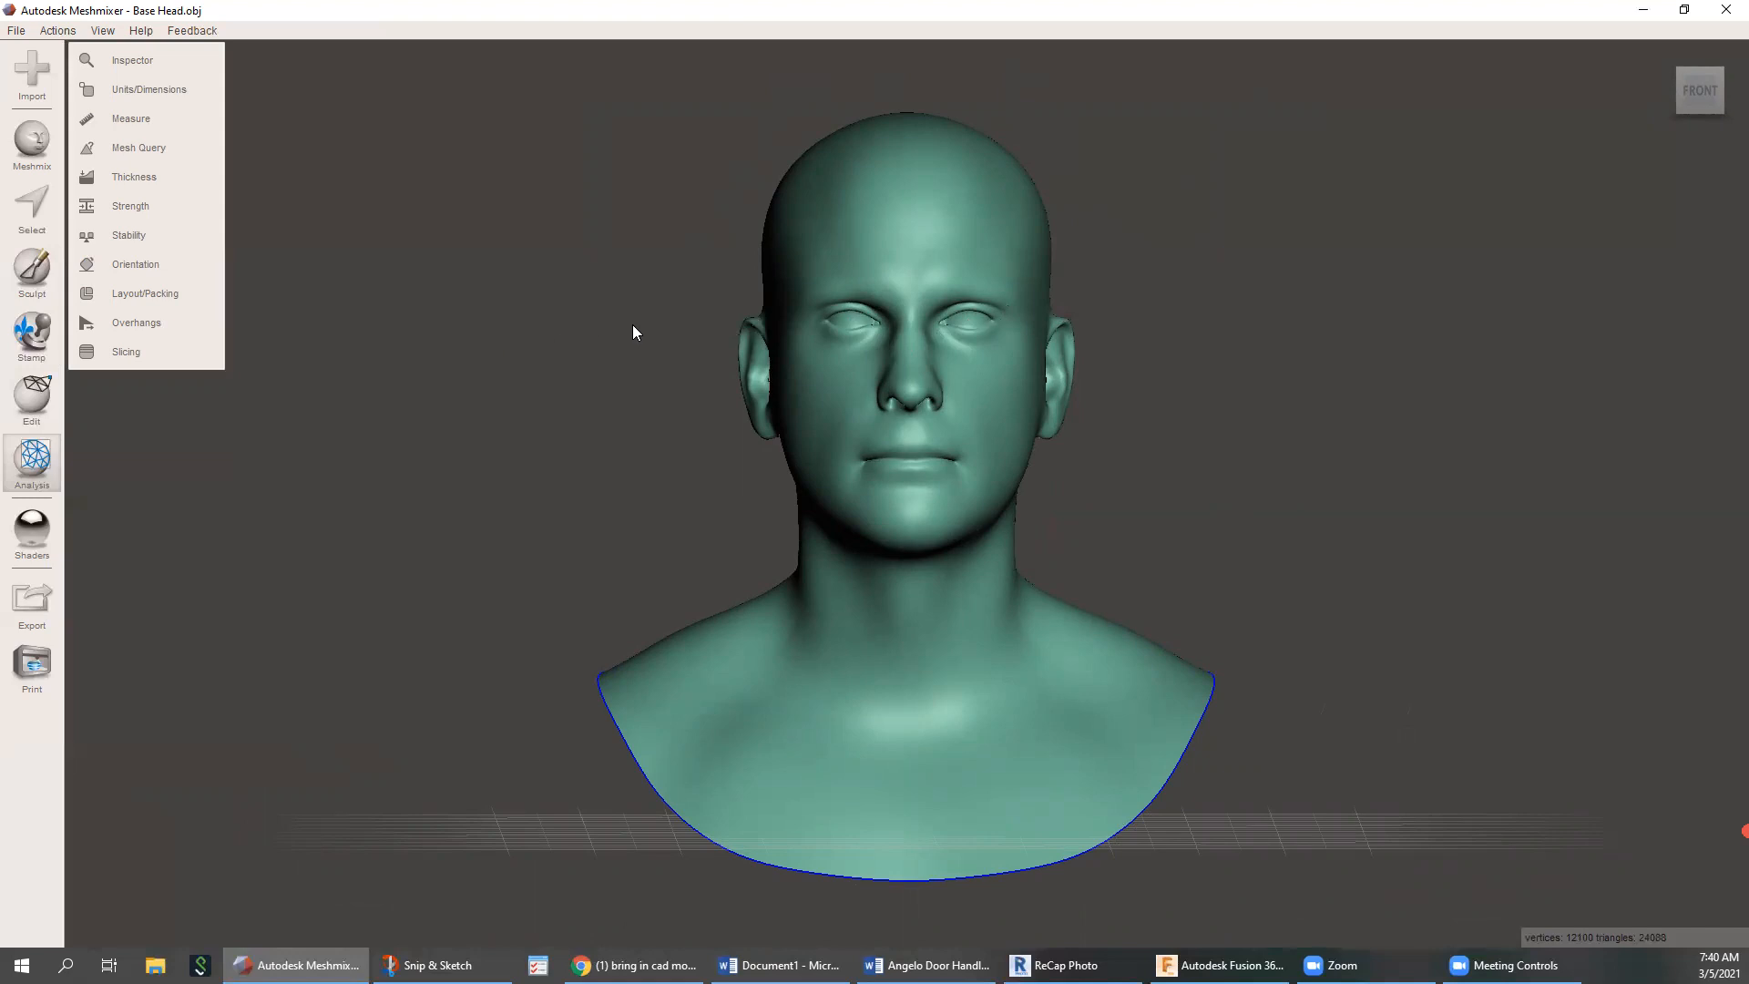
key("w")
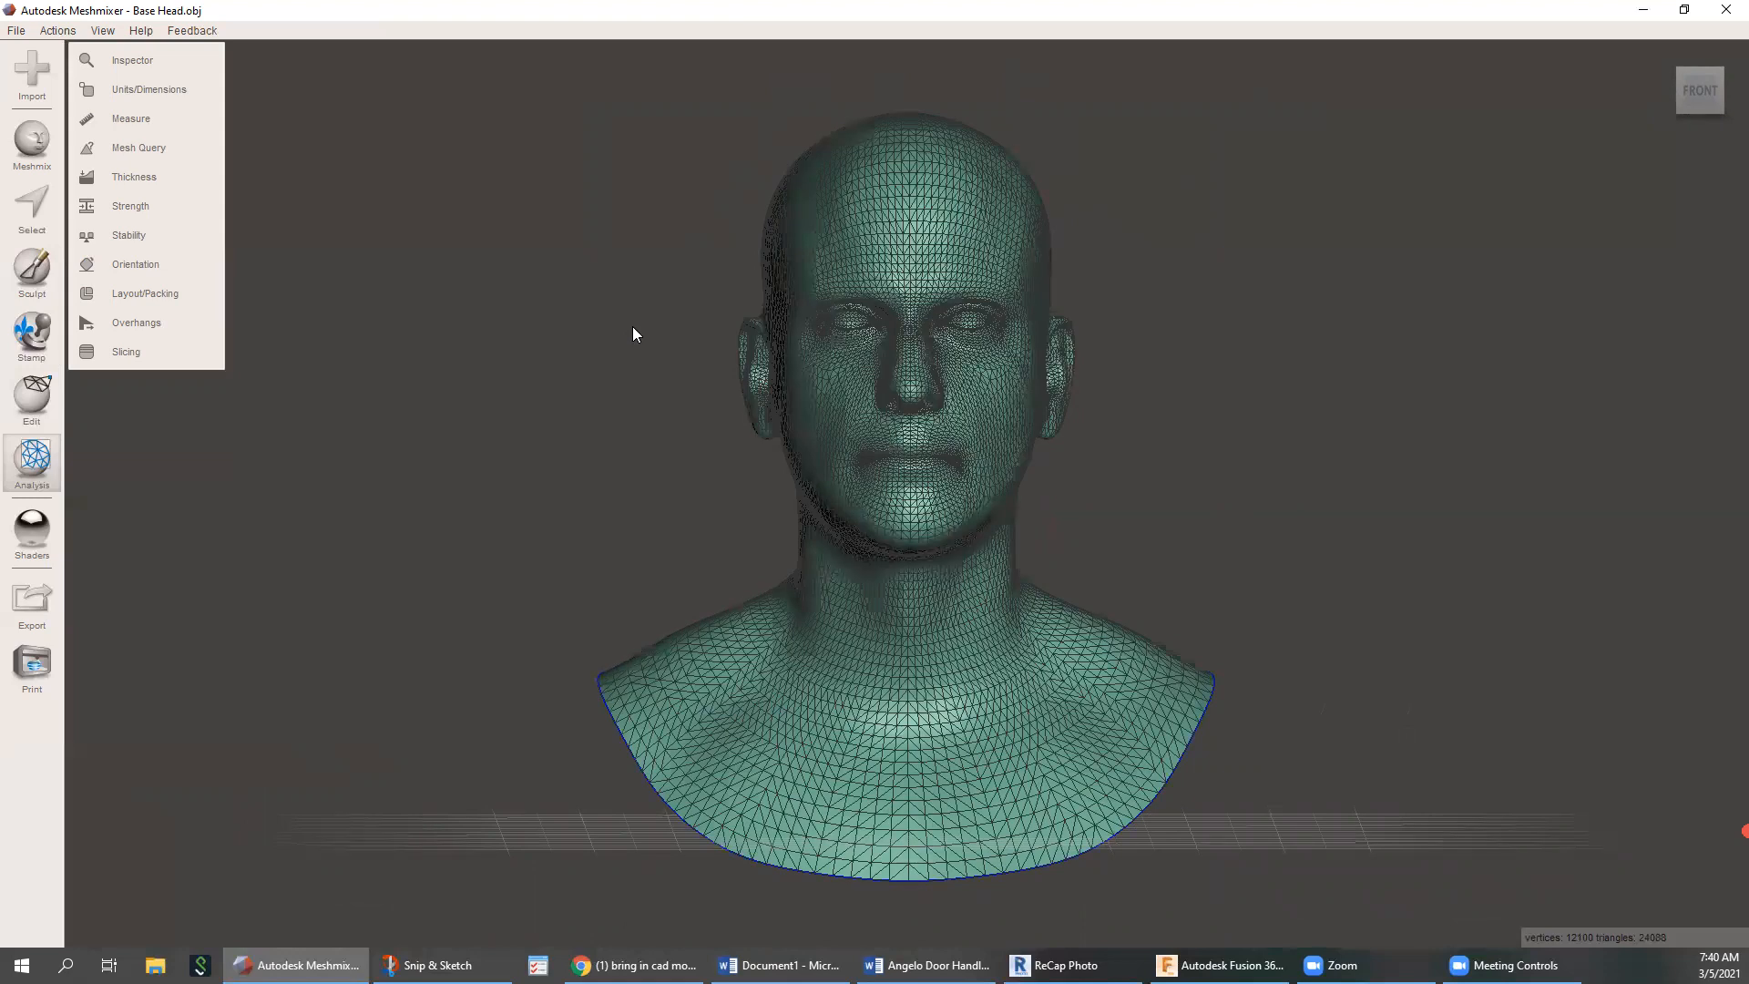
right_click_drag(648, 331, 695, 361)
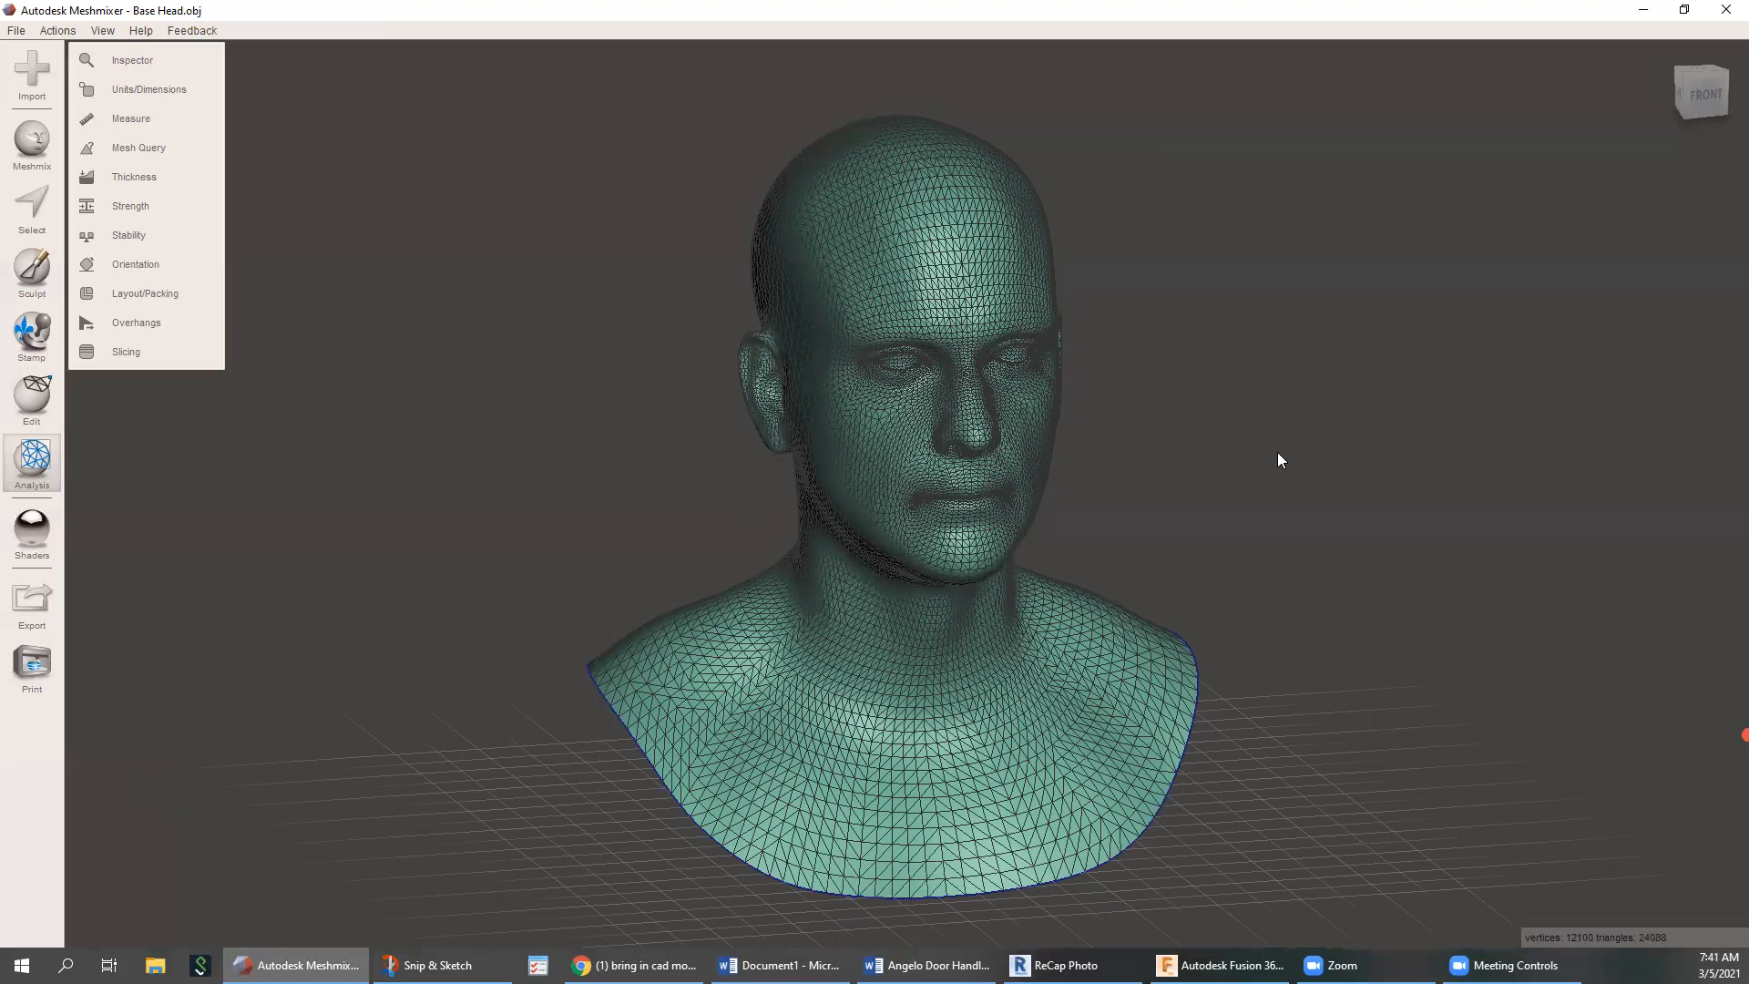
scroll(995, 486, "up", 5)
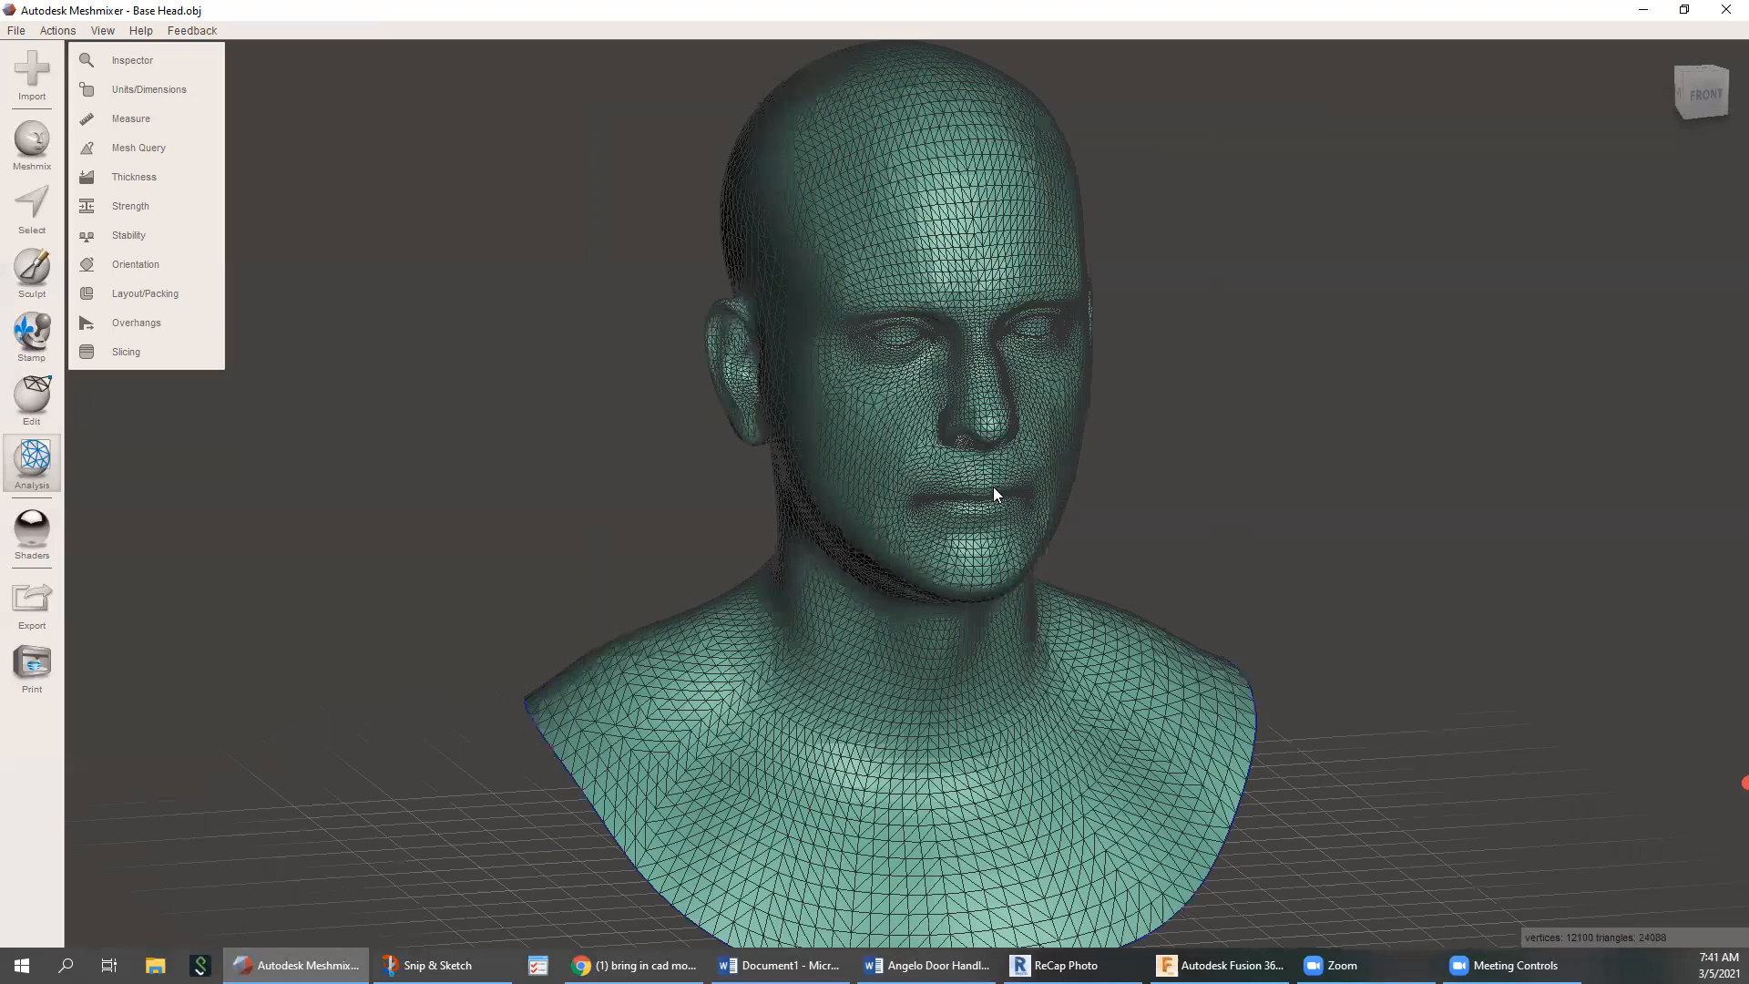
right_click_drag(992, 486, 1051, 451)
scroll(1051, 452, "up", 2)
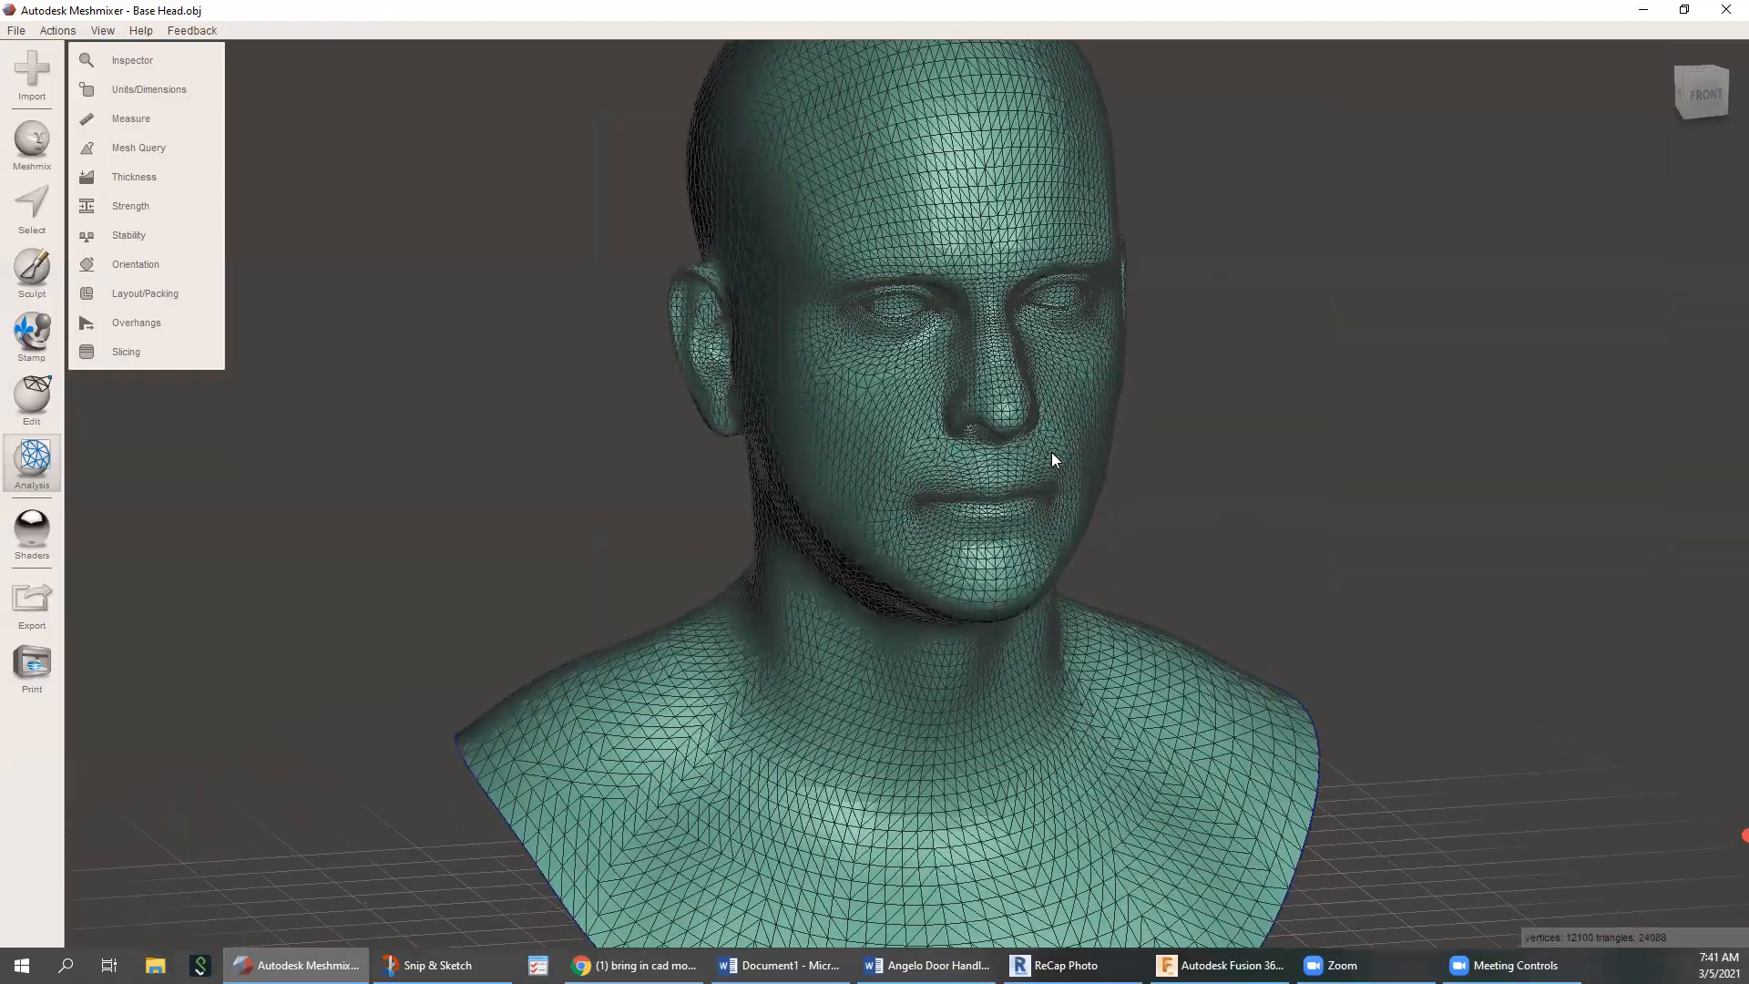
scroll(1056, 449, "down", 1)
scroll(1057, 452, "down", 2)
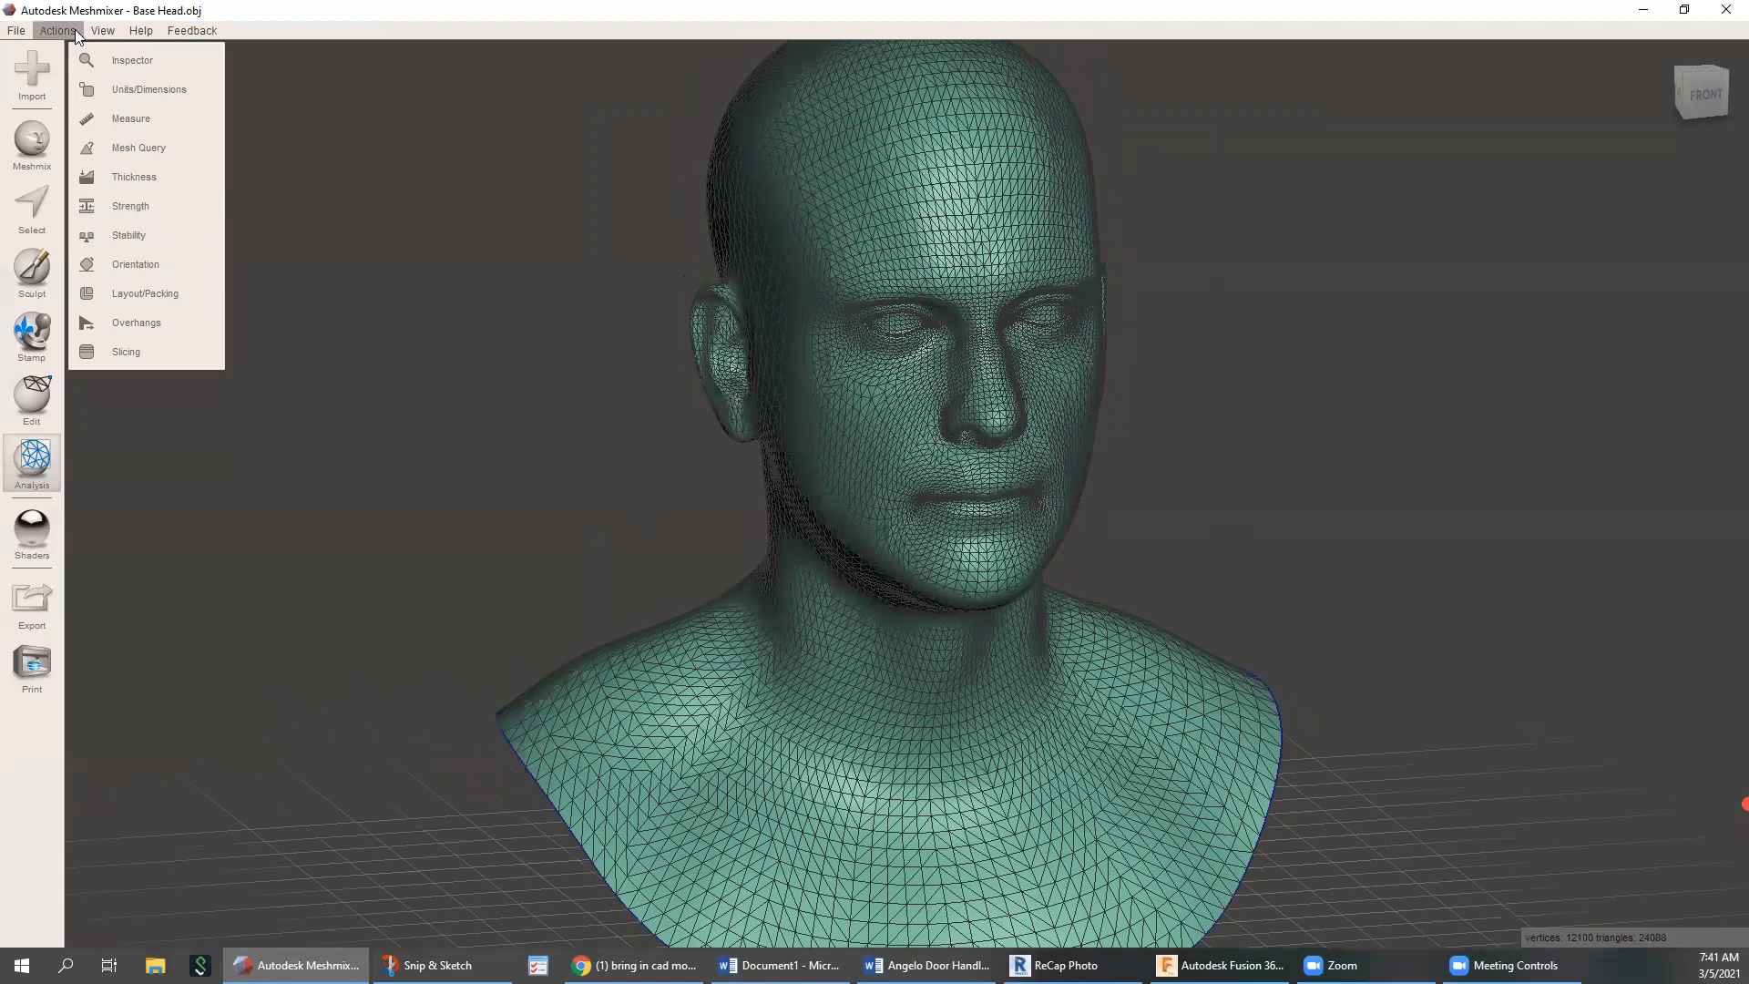
Recenter the view on the nose tip by selecting it with the size 37 Unwrap Brush, and clear the selection
left_click(28, 226)
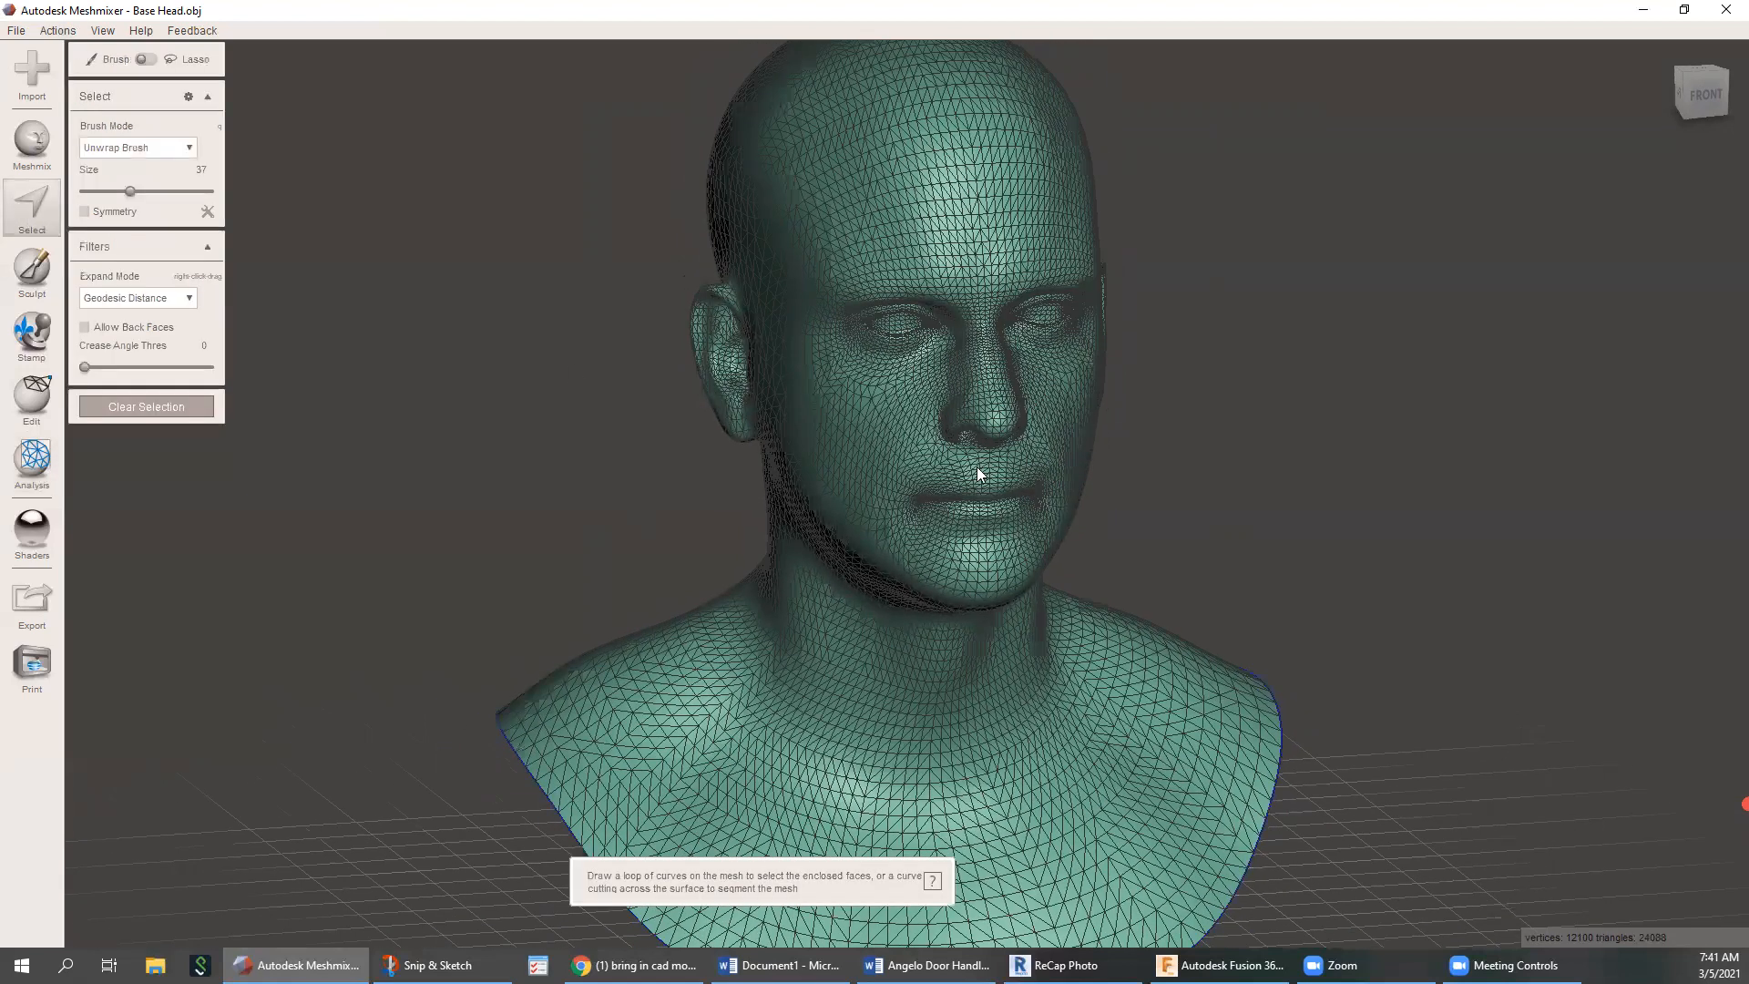
left_click(995, 417)
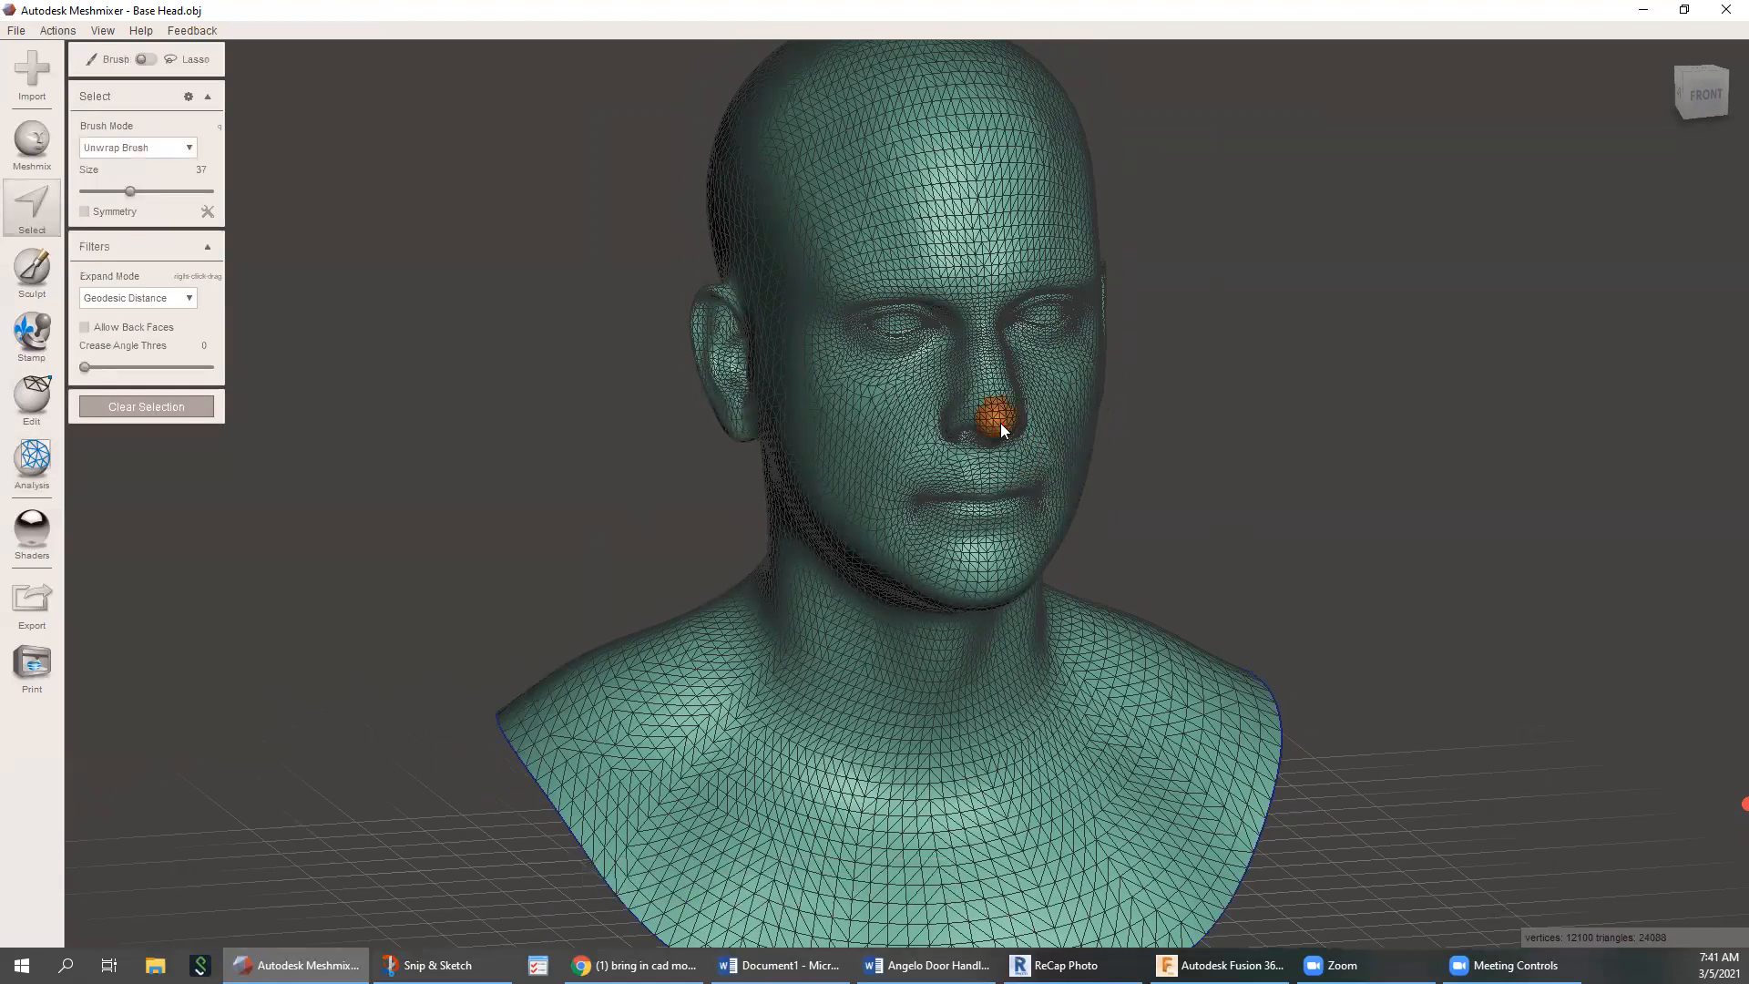
left_click(107, 32)
left_click(114, 47)
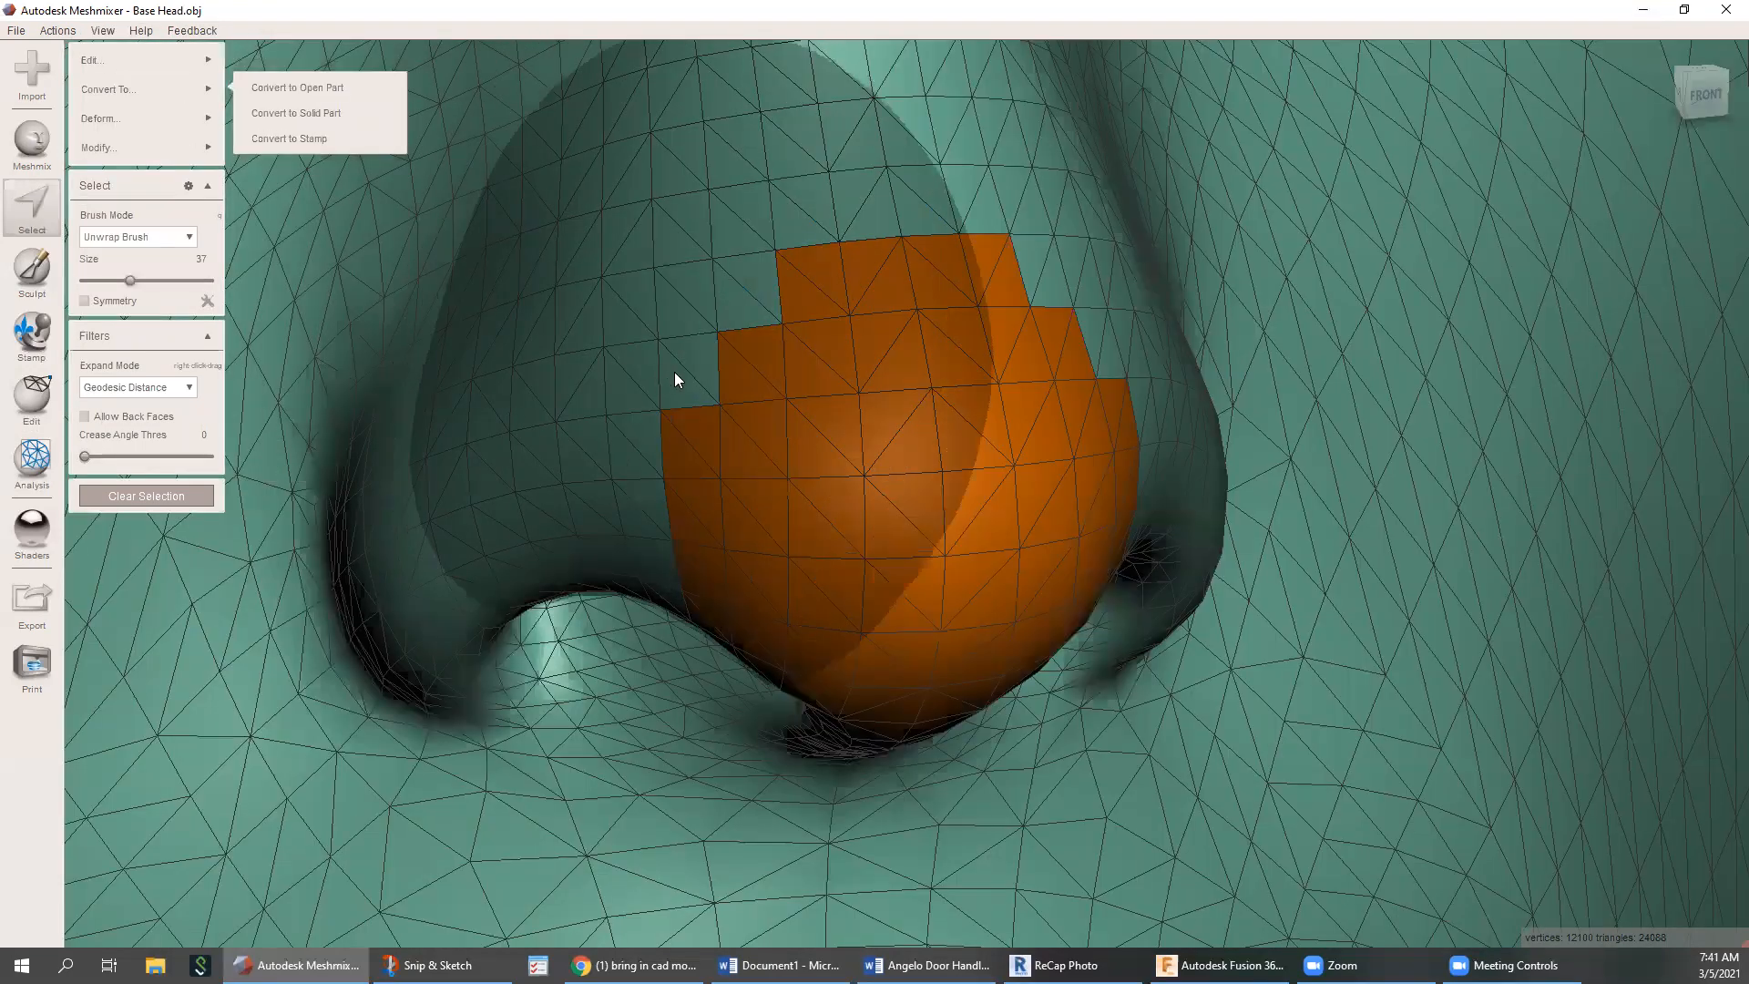
scroll(724, 375, "down", 15)
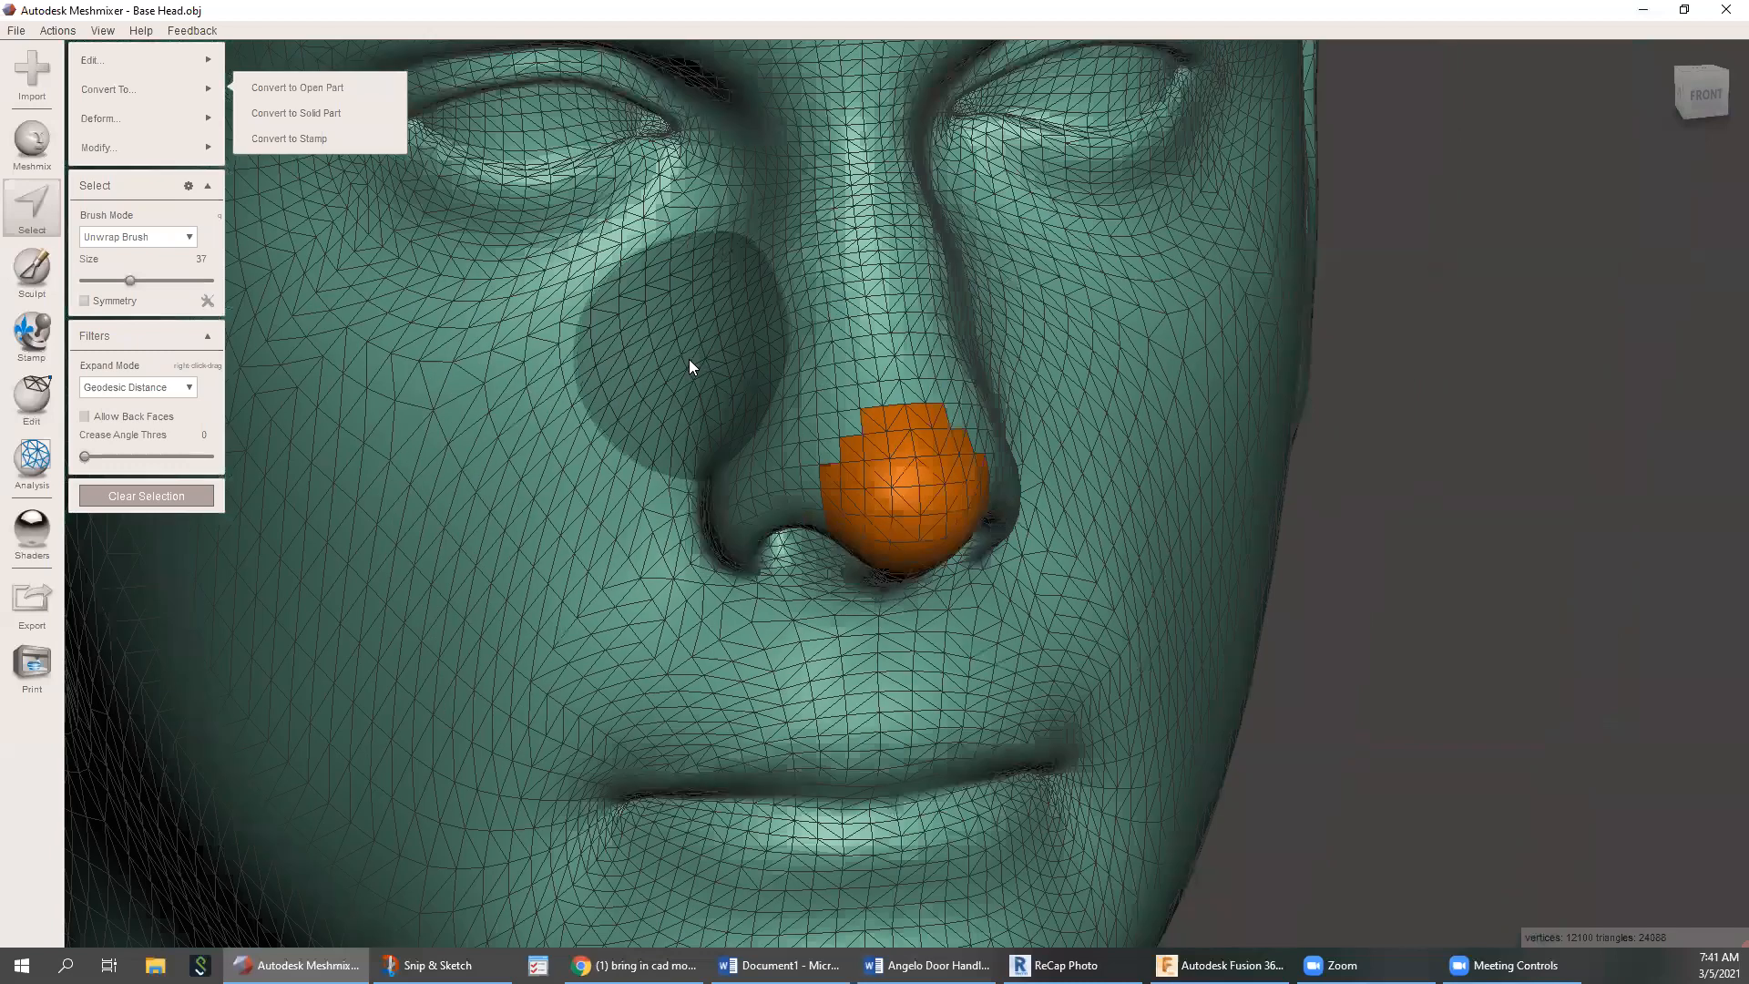
scroll(688, 369, "down", 4)
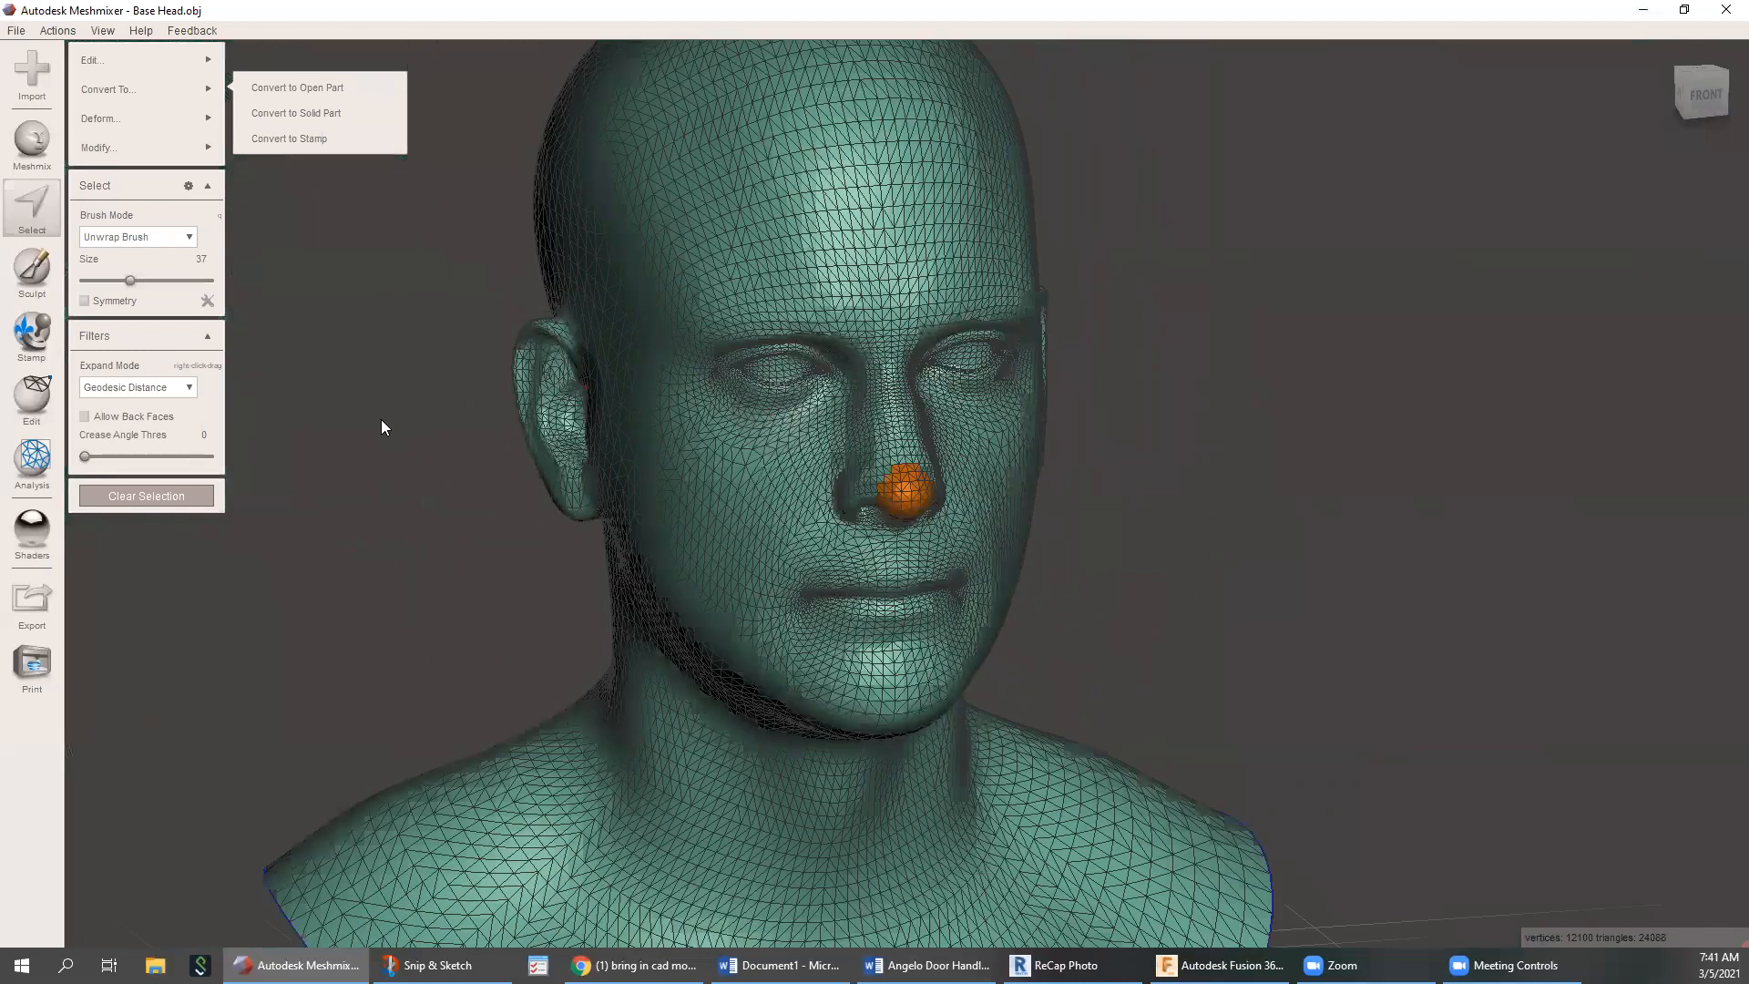
key("Escape")
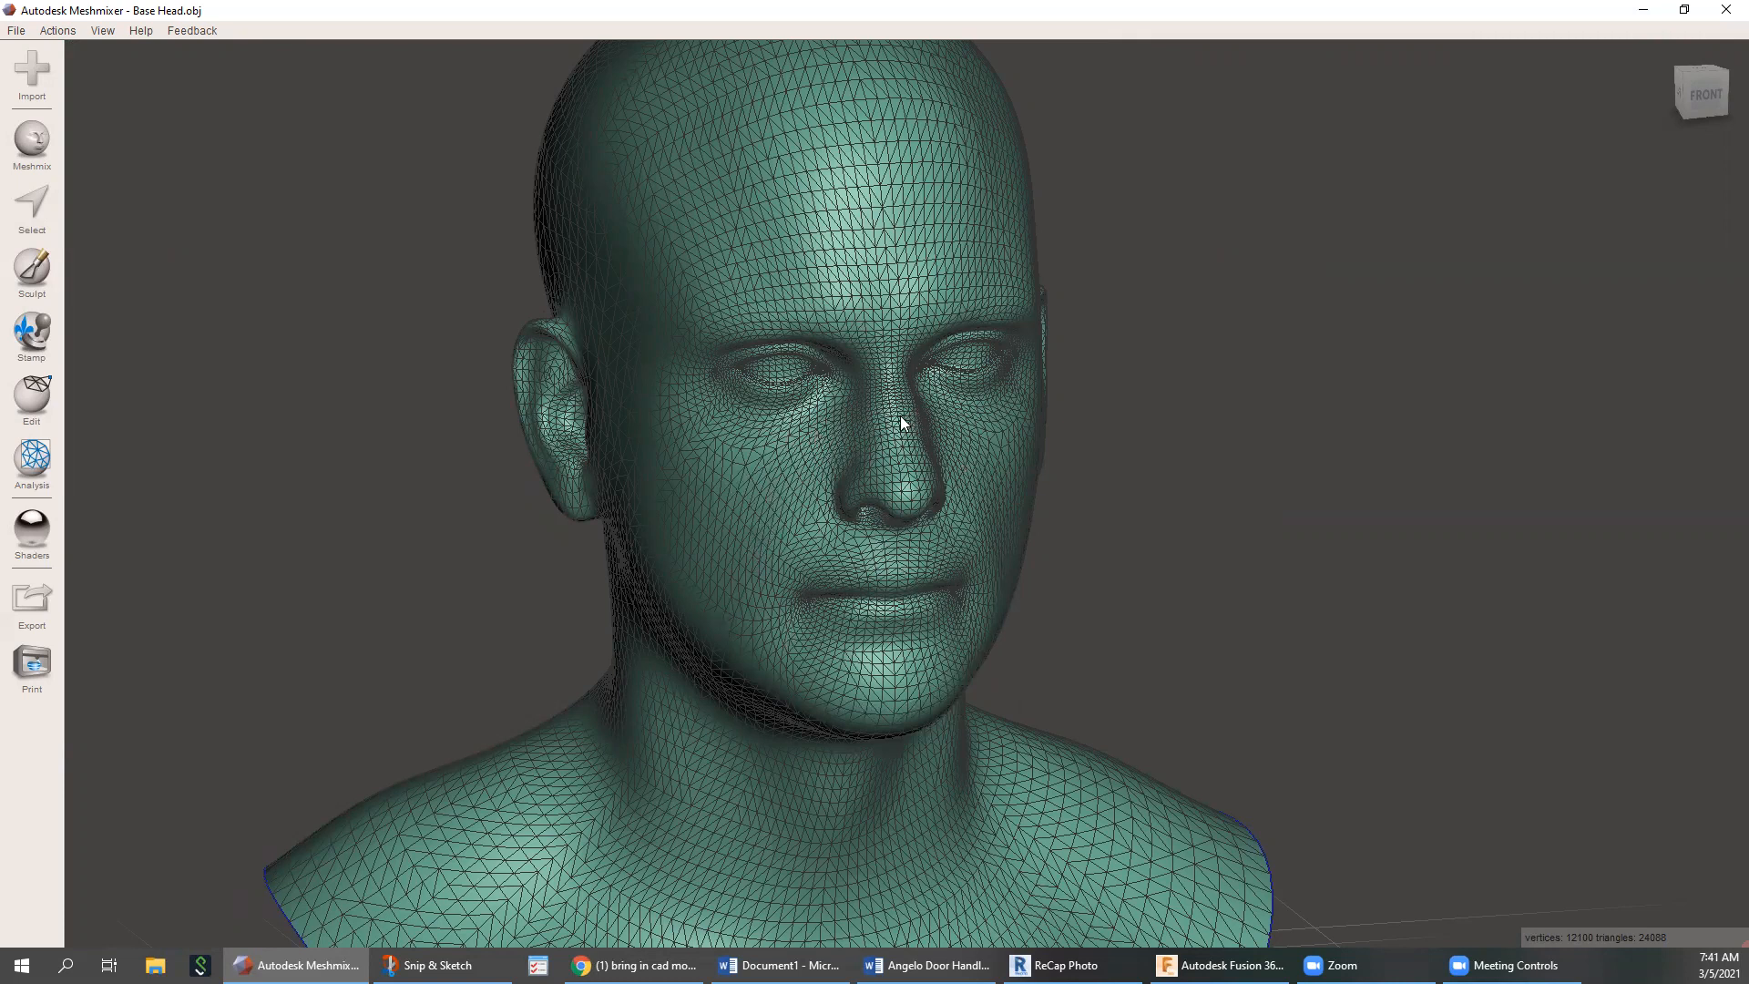
Start the Select tool on the bust and turn on Symmetry for the Unwrap Brush
scroll(891, 425, "down", 2)
mouse_move(891, 424)
right_mouse_down()
mouse_move(909, 417)
mouse_move(874, 470)
mouse_move(871, 428)
mouse_move(903, 450)
right_mouse_up()
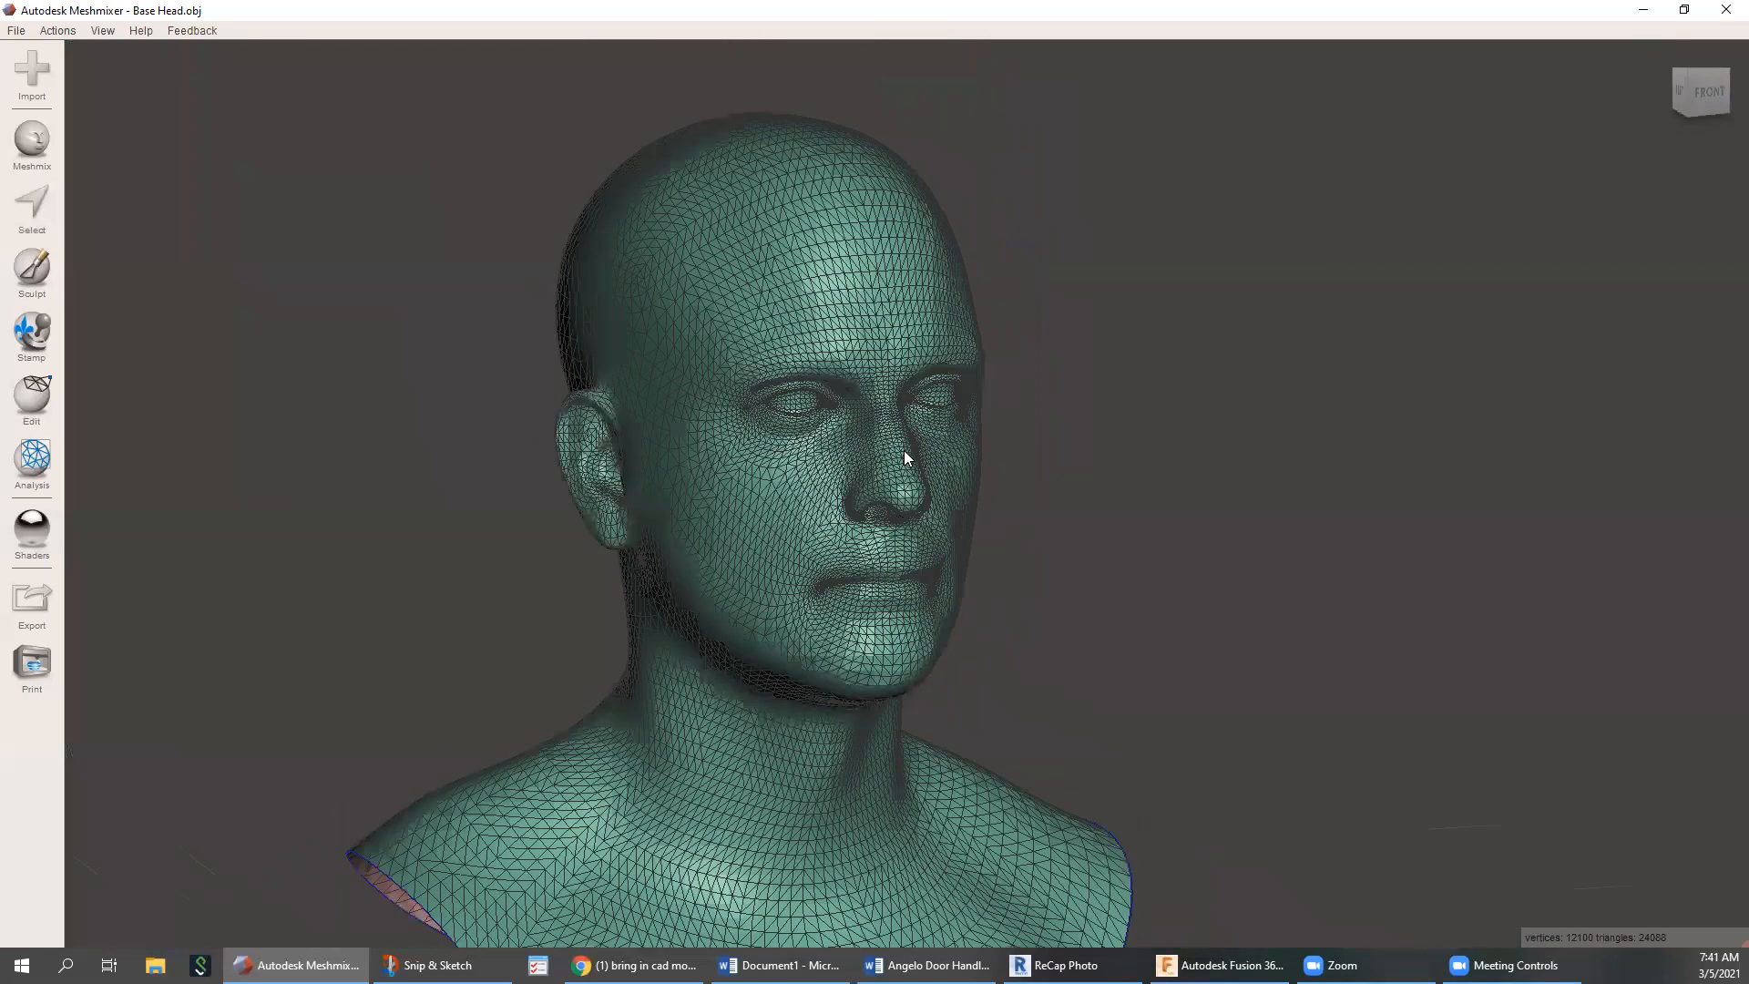
left_click(36, 206)
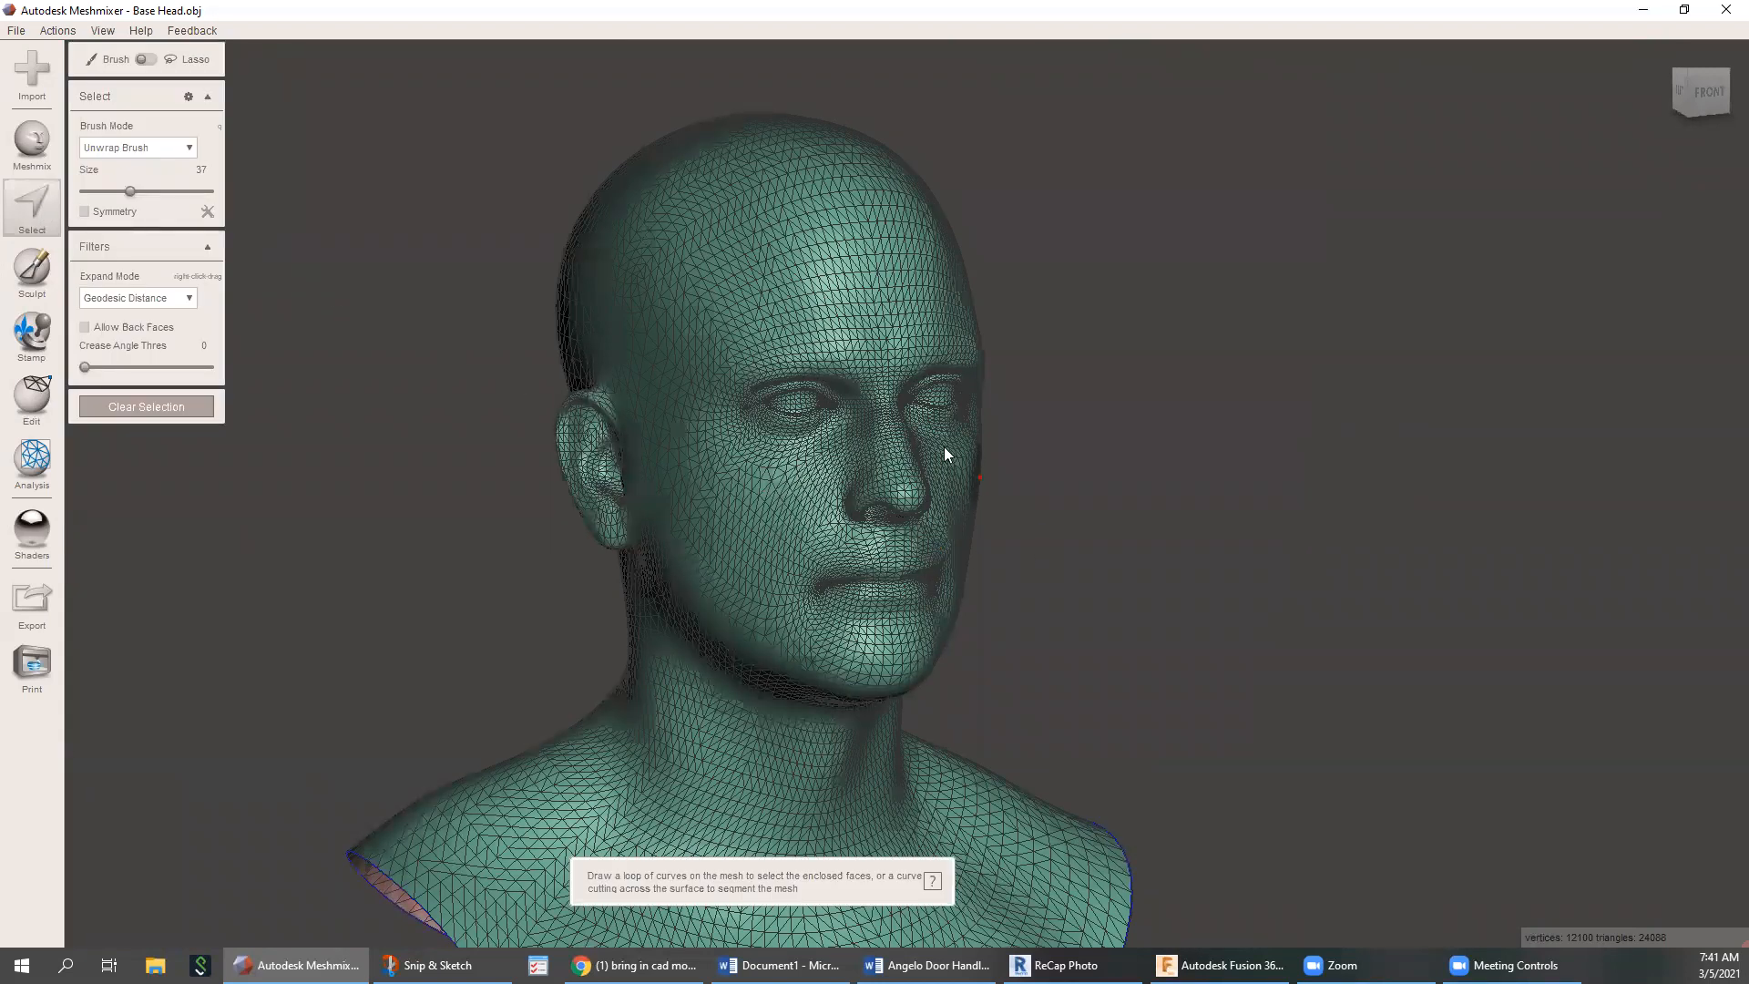
mouse_move(915, 466)
right_mouse_down()
mouse_move(886, 472)
mouse_move(931, 446)
right_mouse_up()
mouse_move(798, 474)
right_mouse_down()
mouse_move(910, 497)
mouse_move(570, 406)
right_mouse_up()
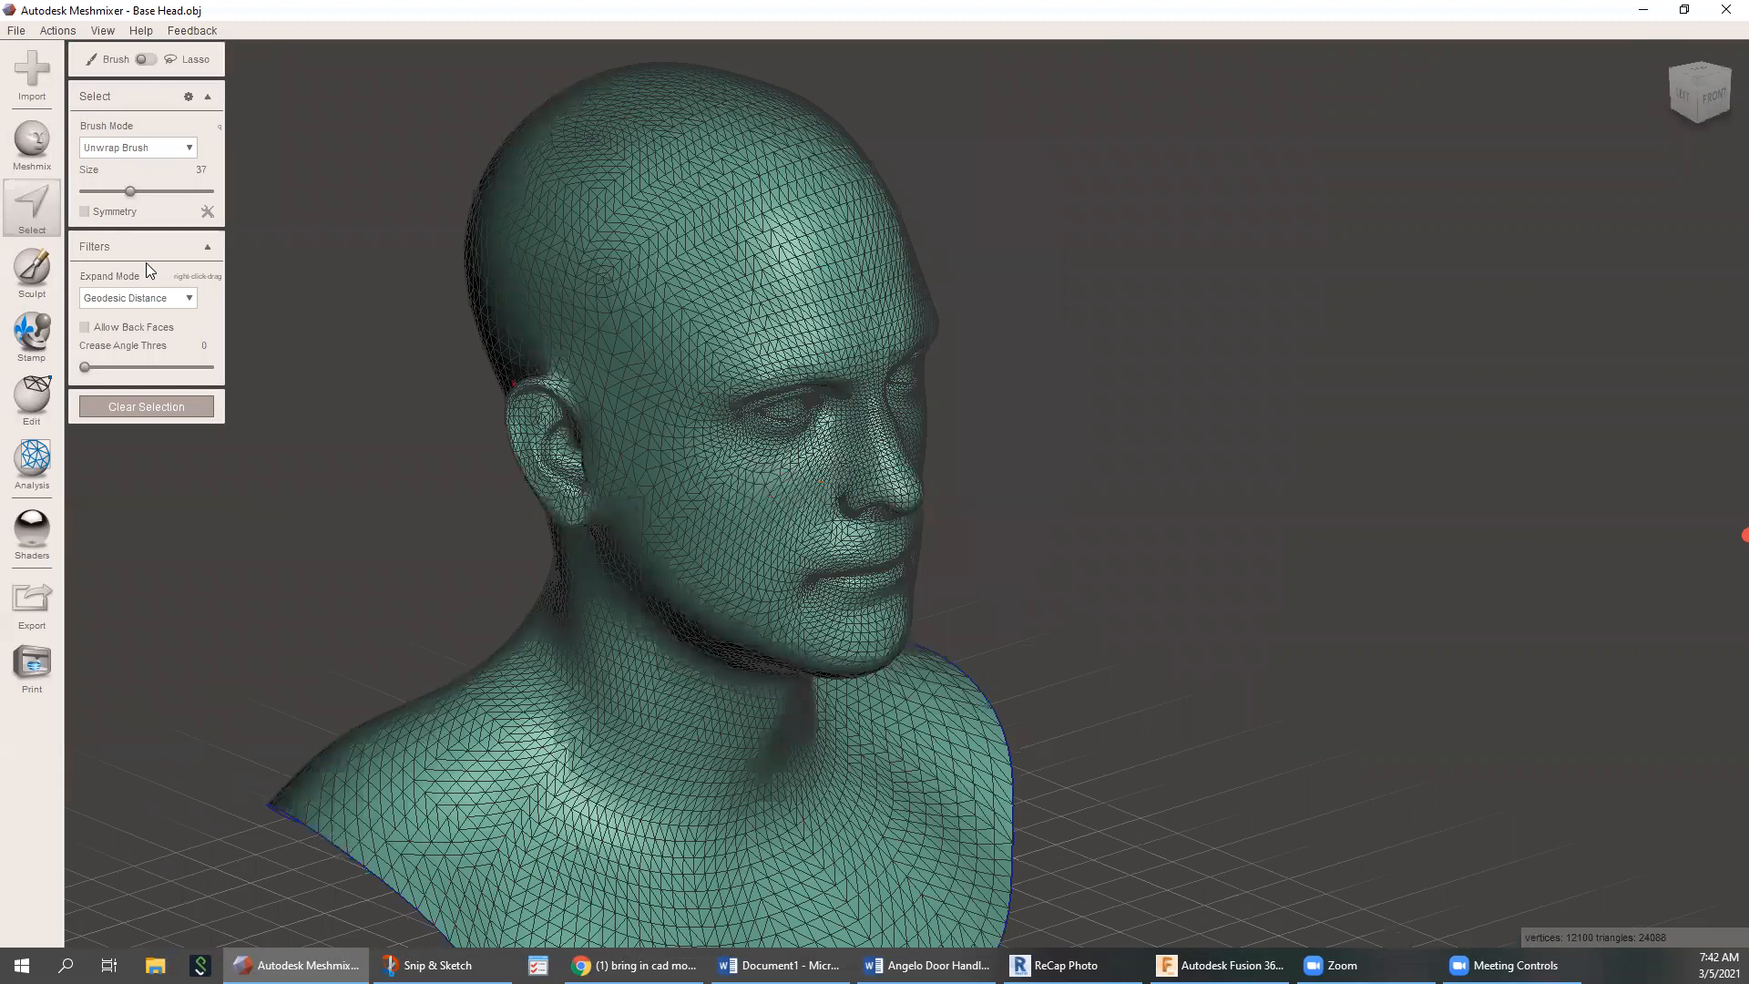
left_click(86, 212)
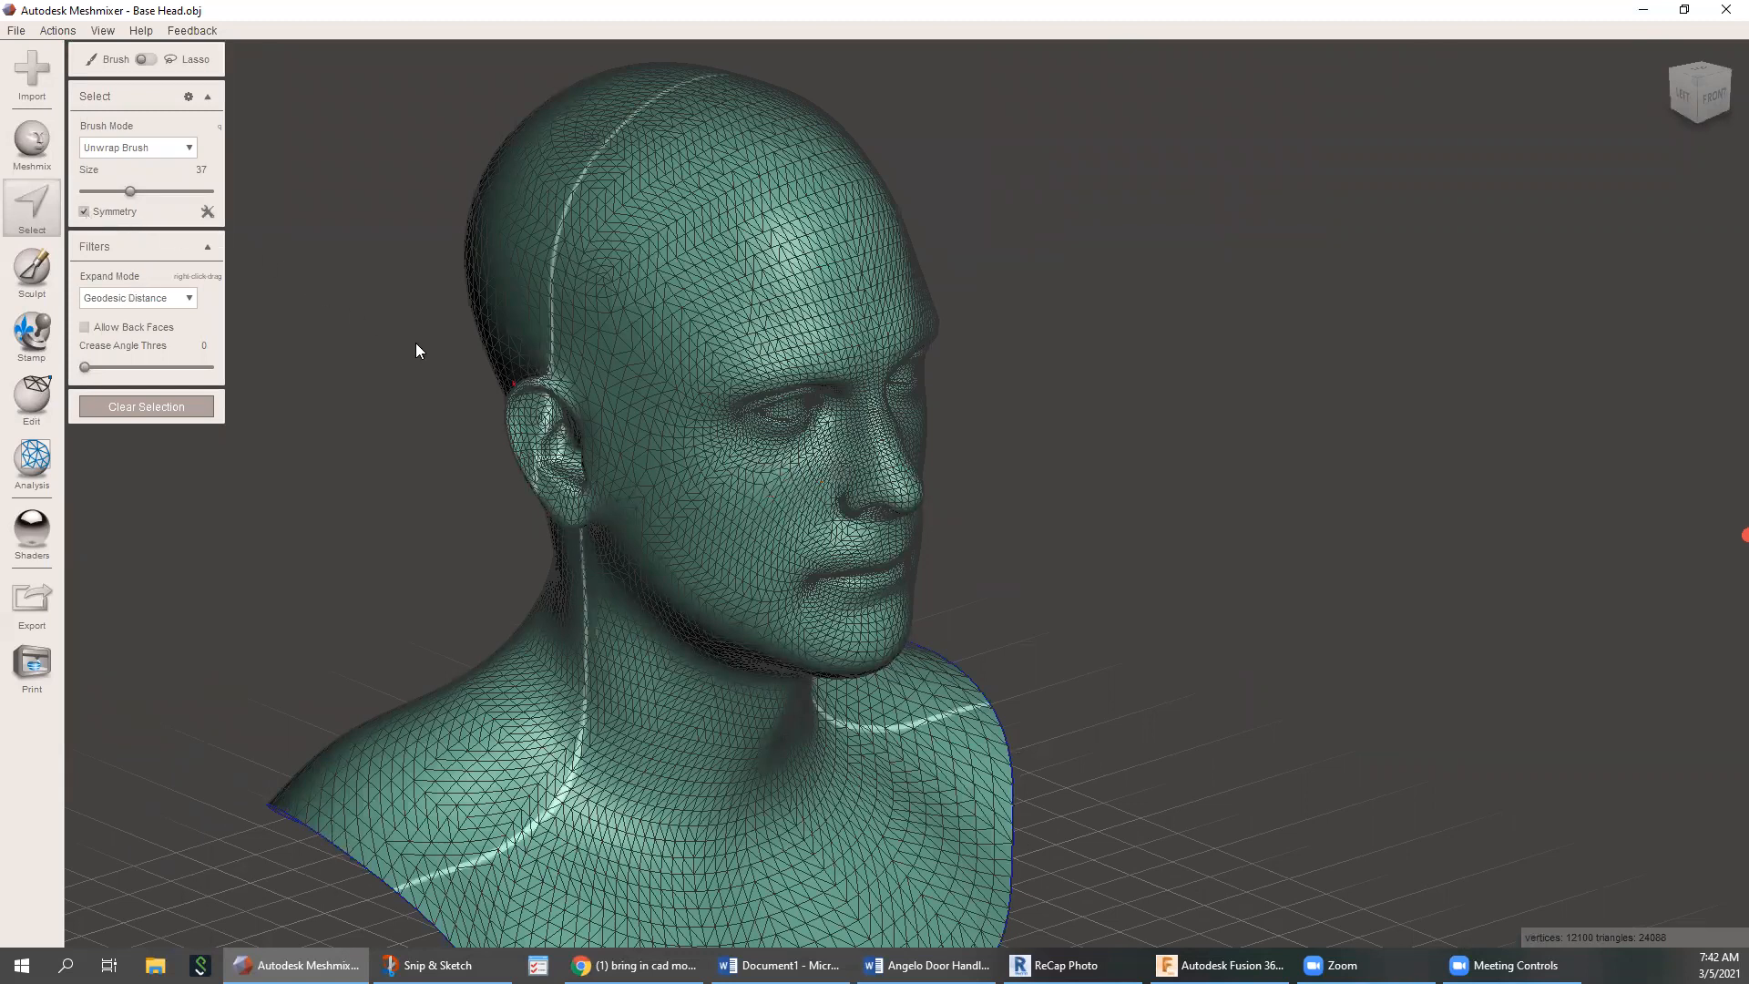
scroll(441, 372, "down", 5)
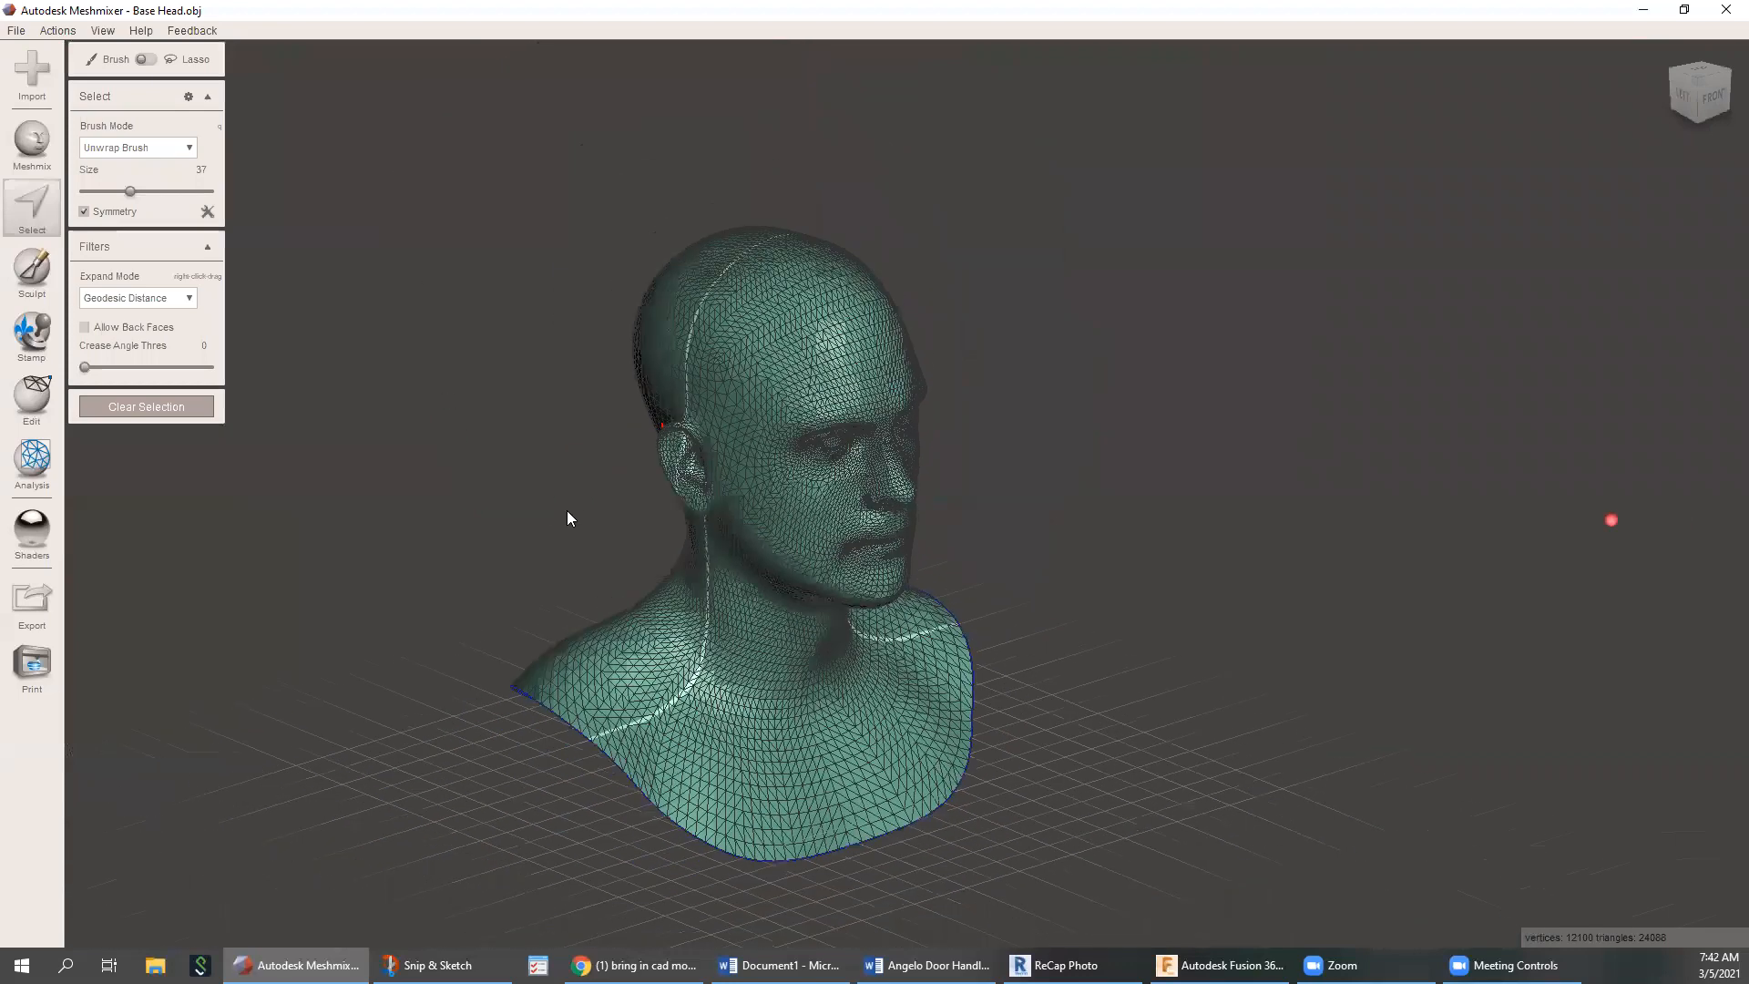
right_click_drag(532, 538, 521, 538)
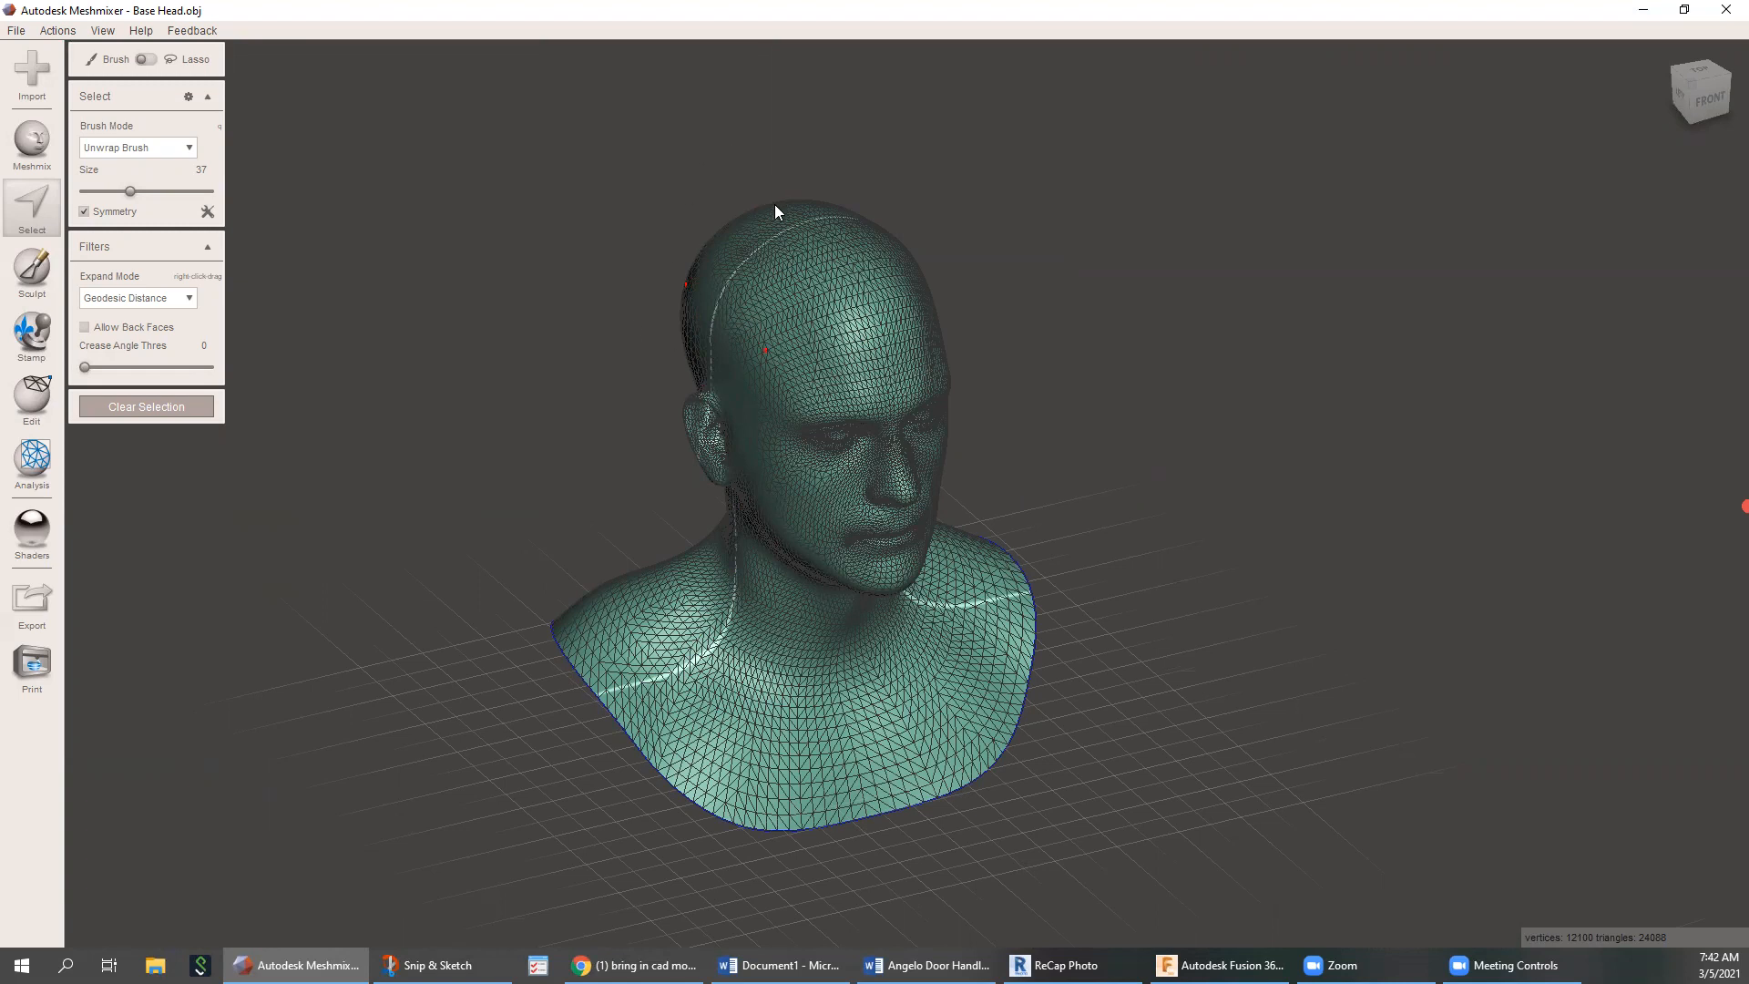
Rotate the symmetry plane so it divides the bust down the middle of the face, verify it from the front, and accept it
left_click(207, 212)
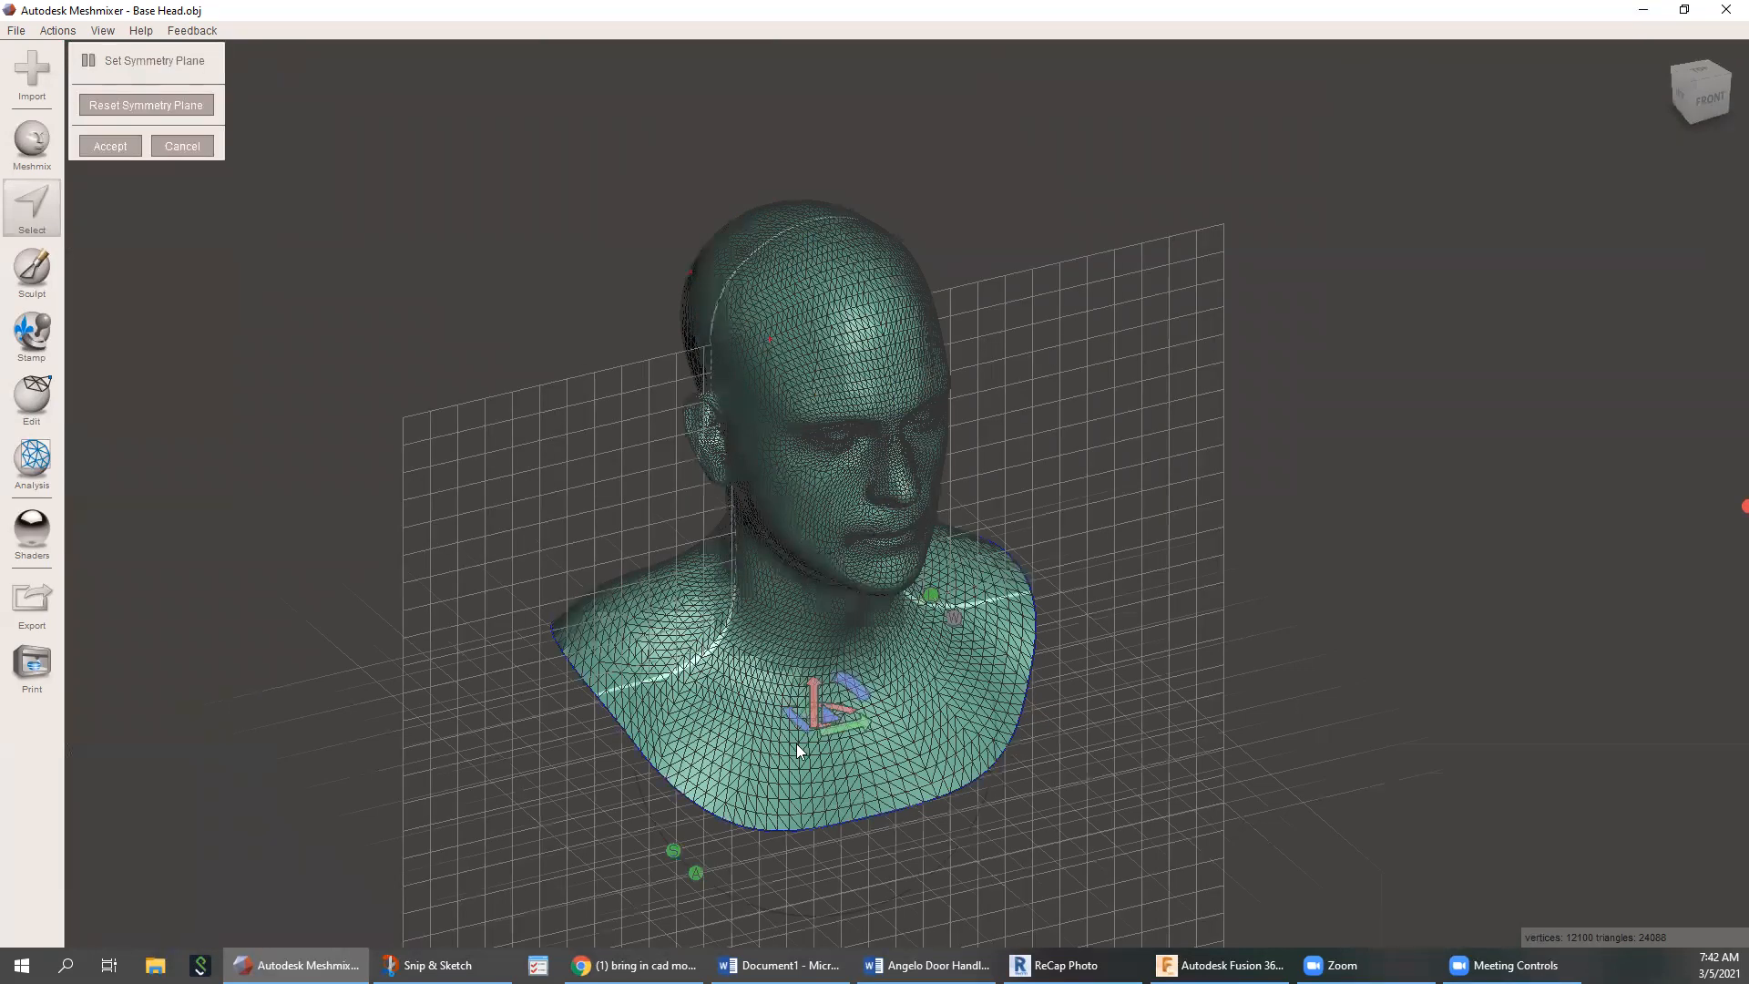
left_click_drag(846, 715, 1105, 831)
left_click_drag(1103, 834, 1160, 831)
right_click_drag(1179, 679, 997, 835)
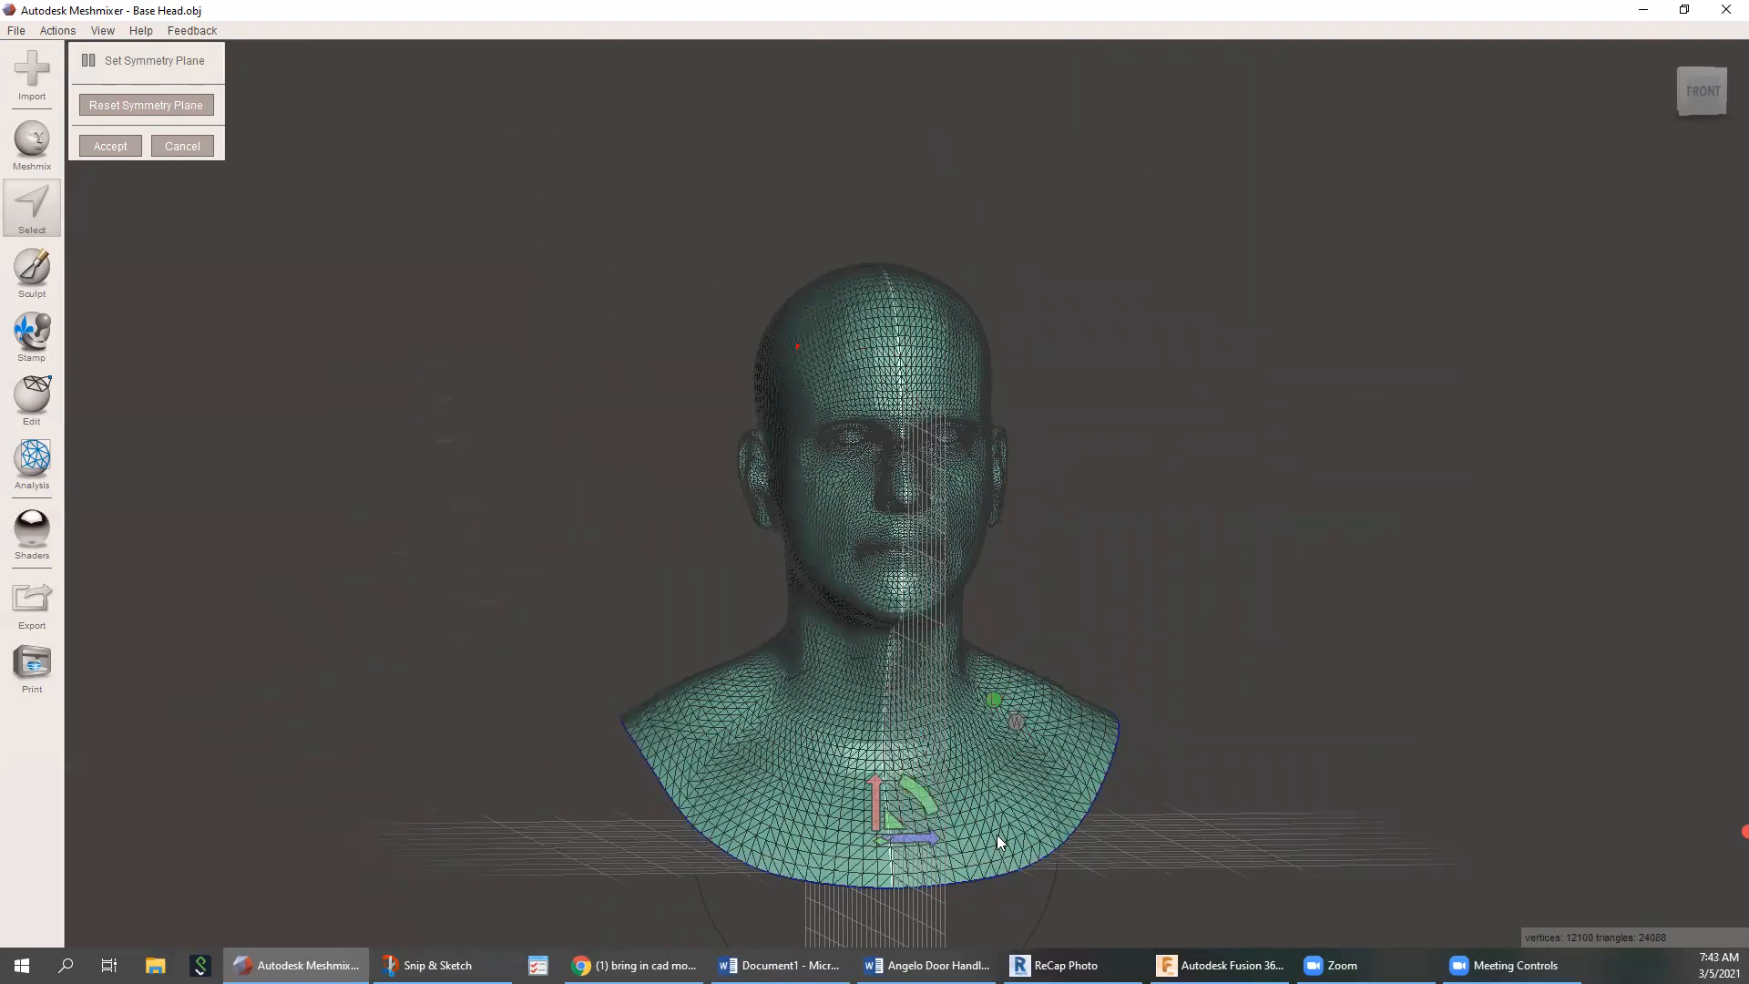
left_click(1701, 91)
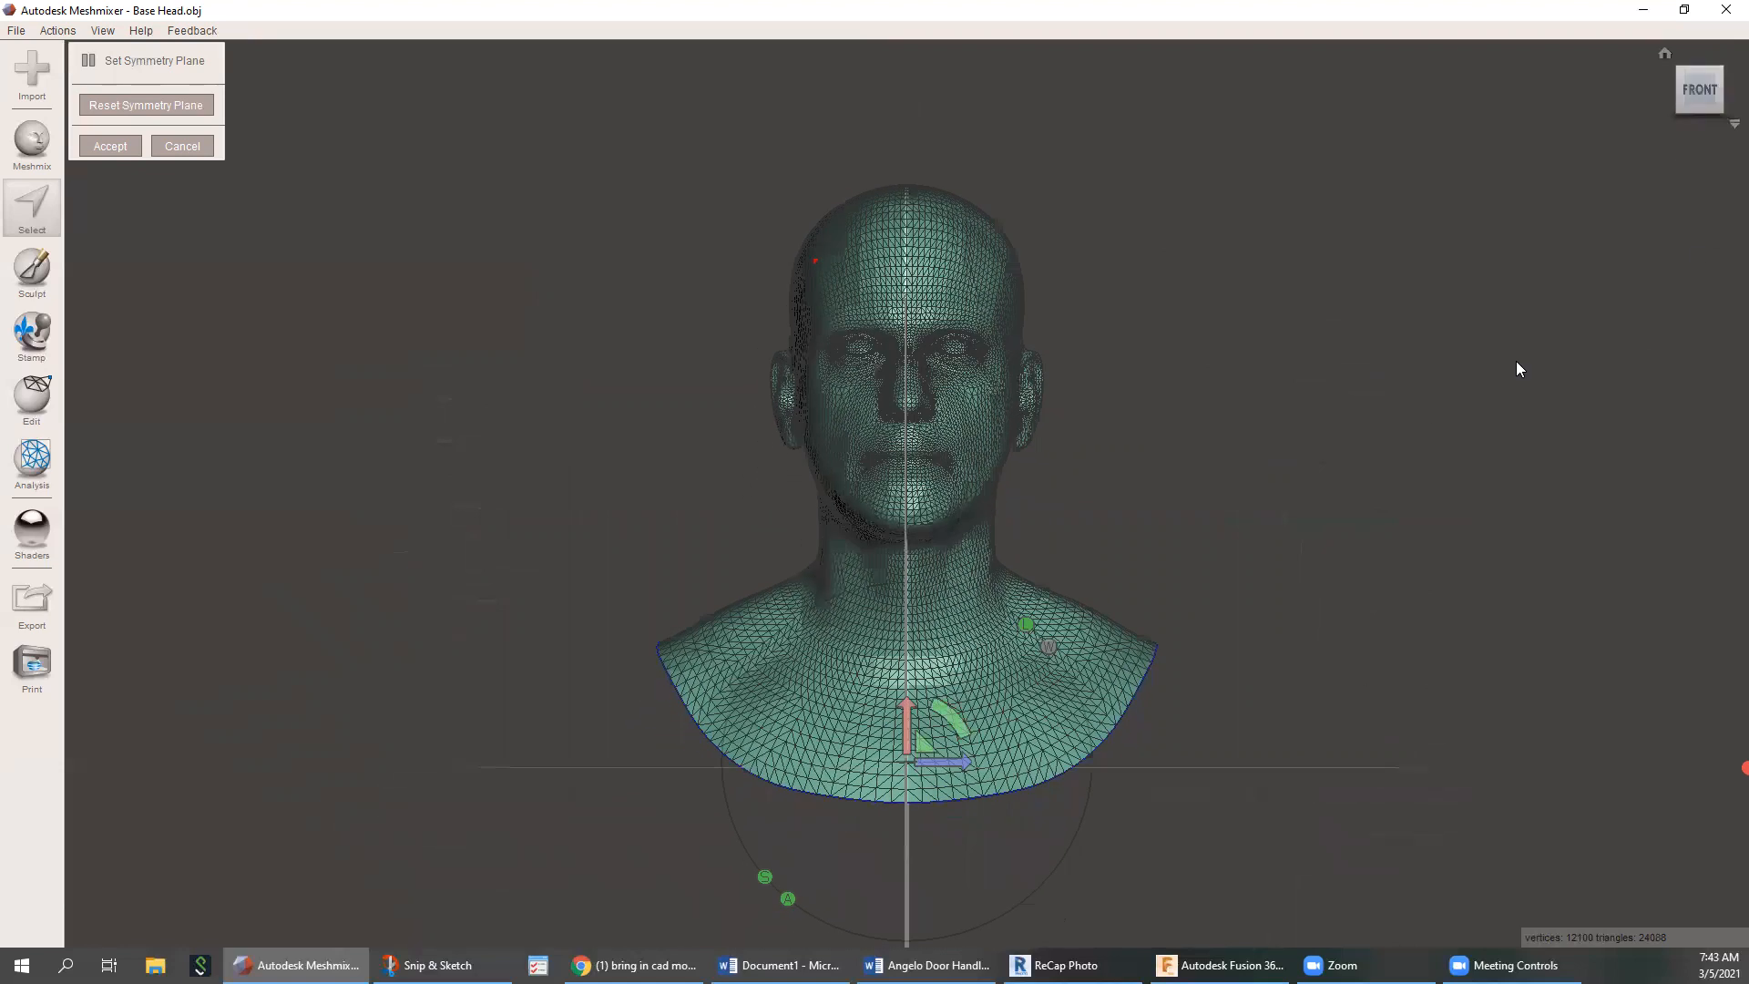
scroll(907, 389, "up", 5)
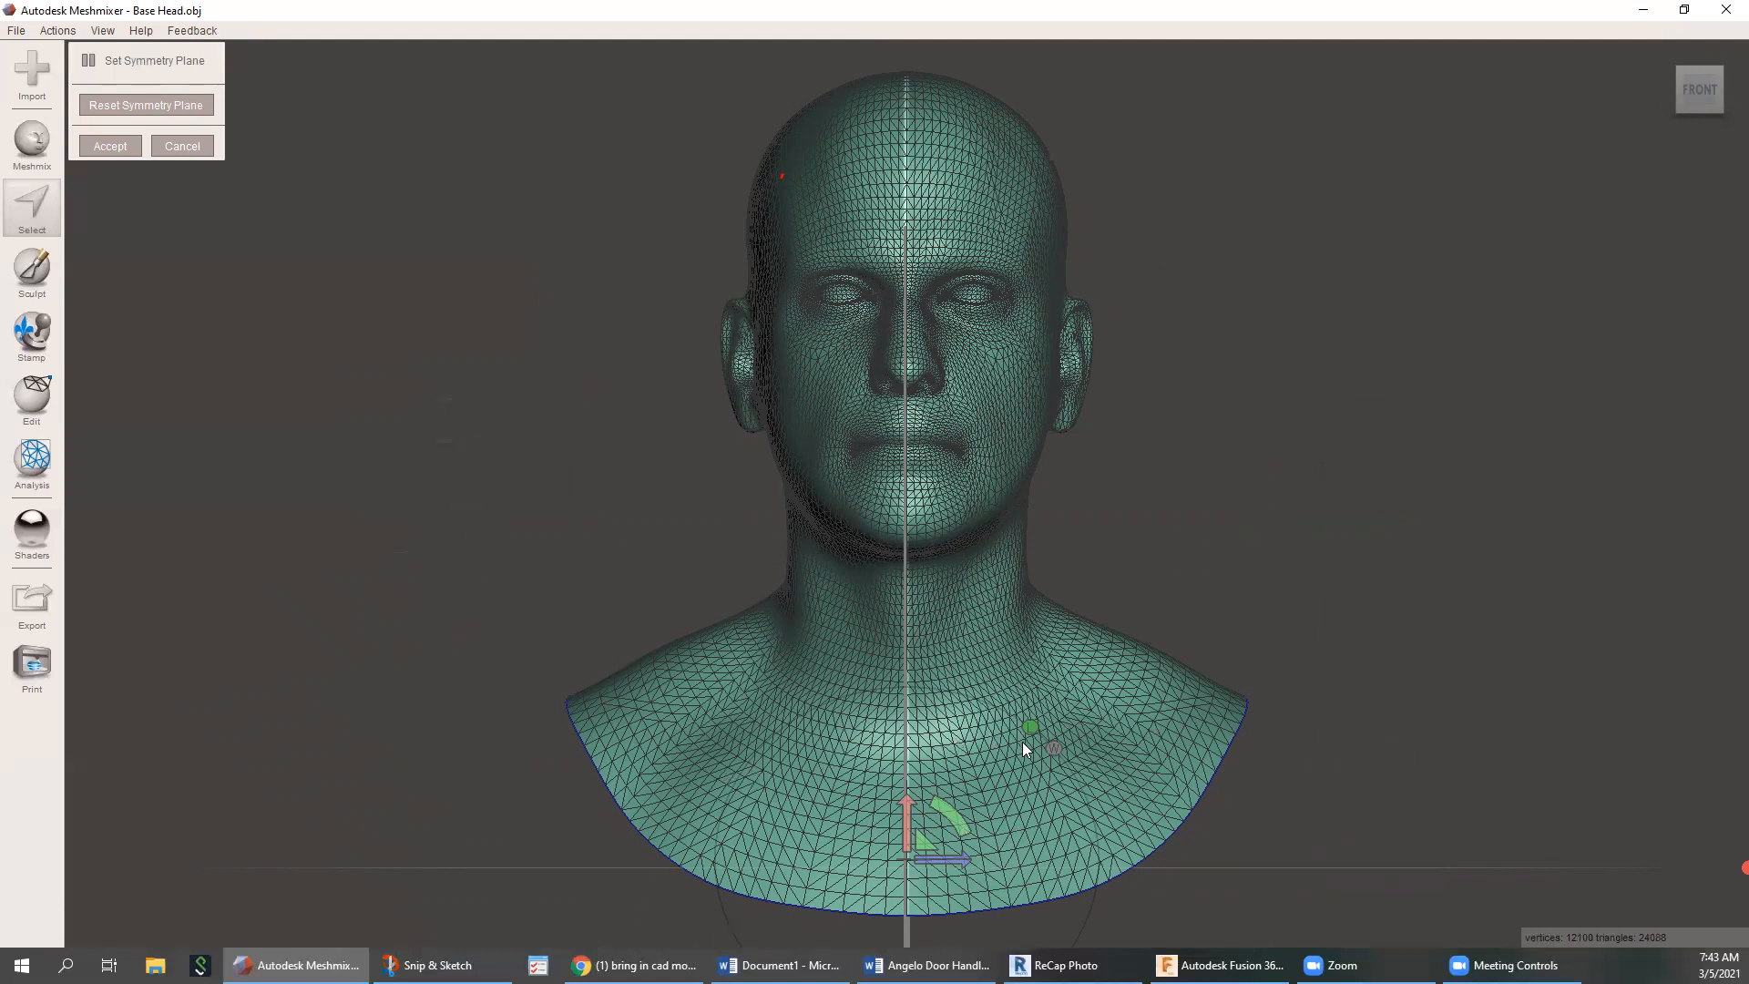
right_click_drag(1196, 405, 1257, 441)
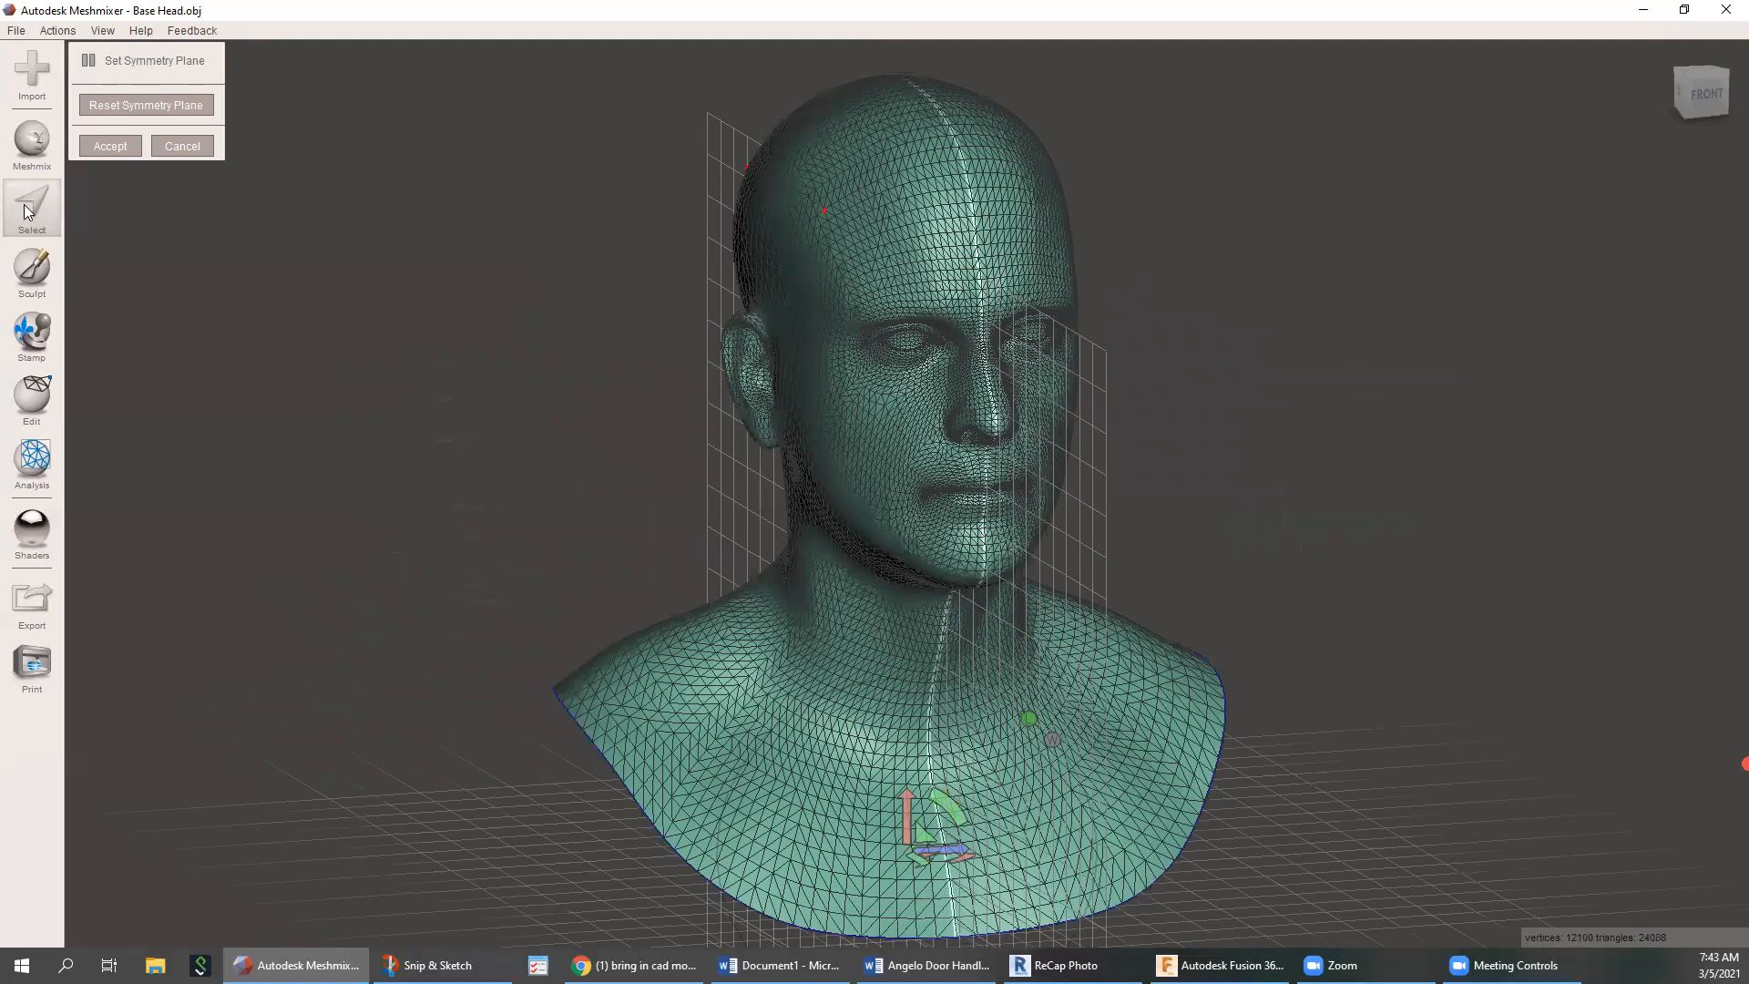
left_click(110, 146)
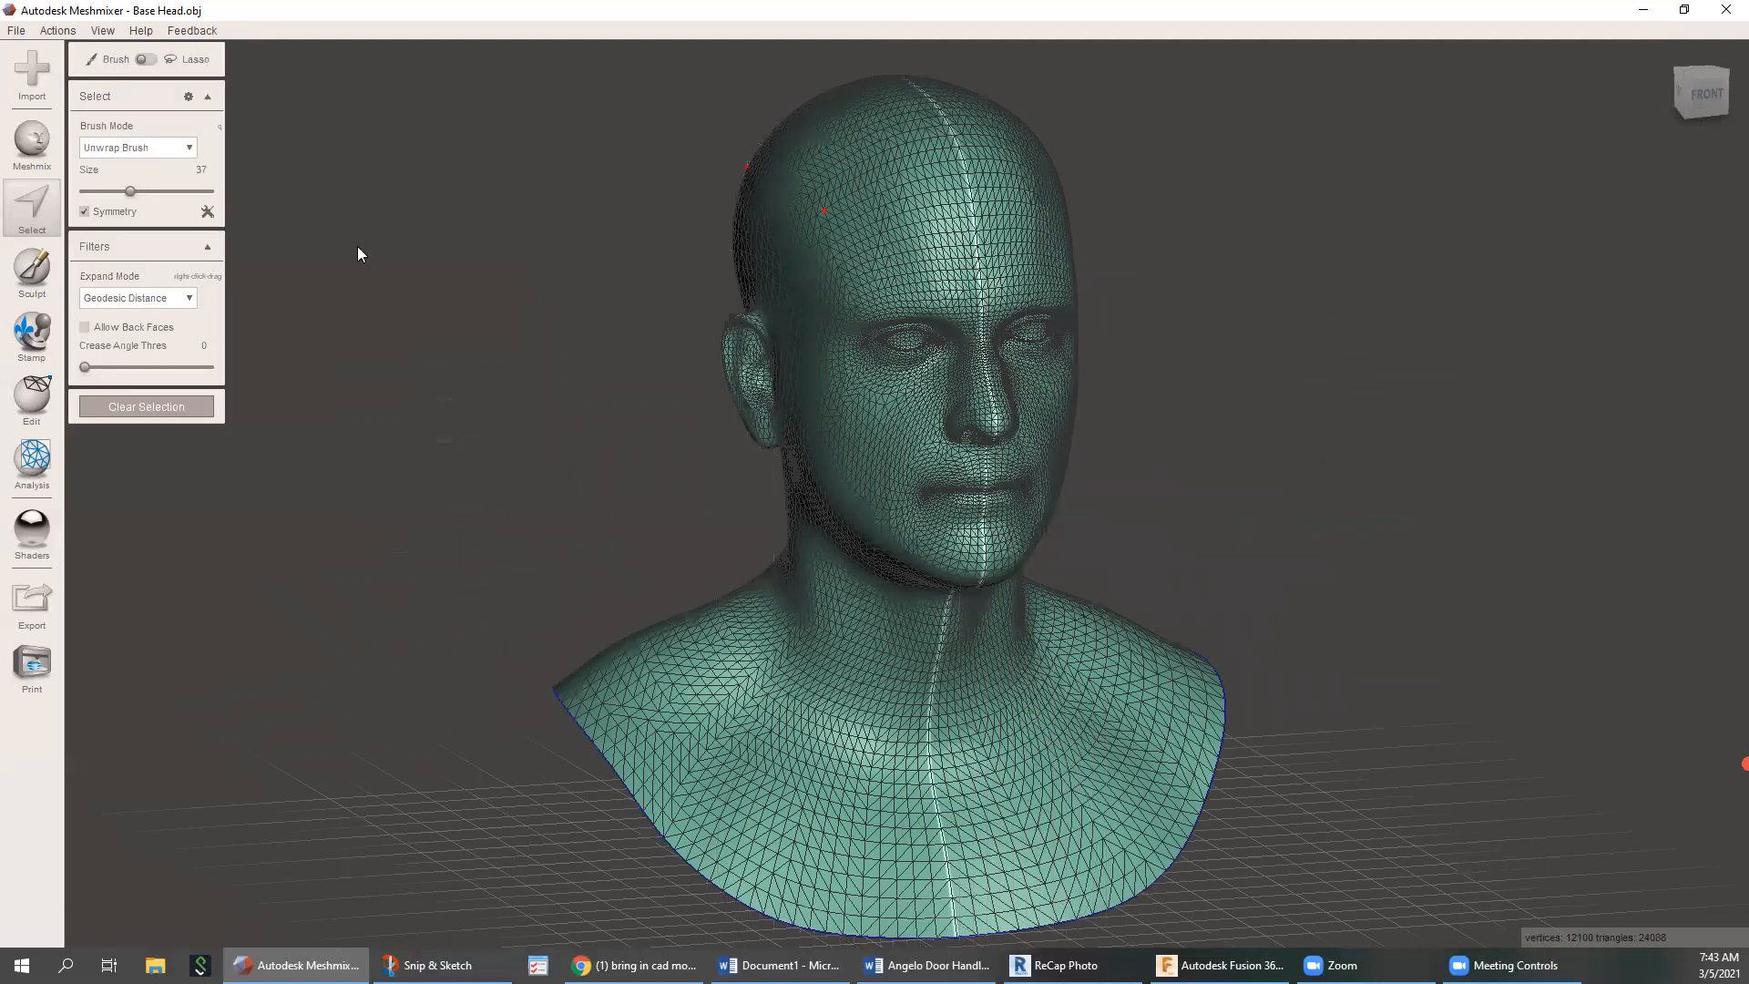
Paint a symmetric selection over the nose, inner cheeks, mouth and chin with the size 37 Unwrap Brush
left_click(44, 209)
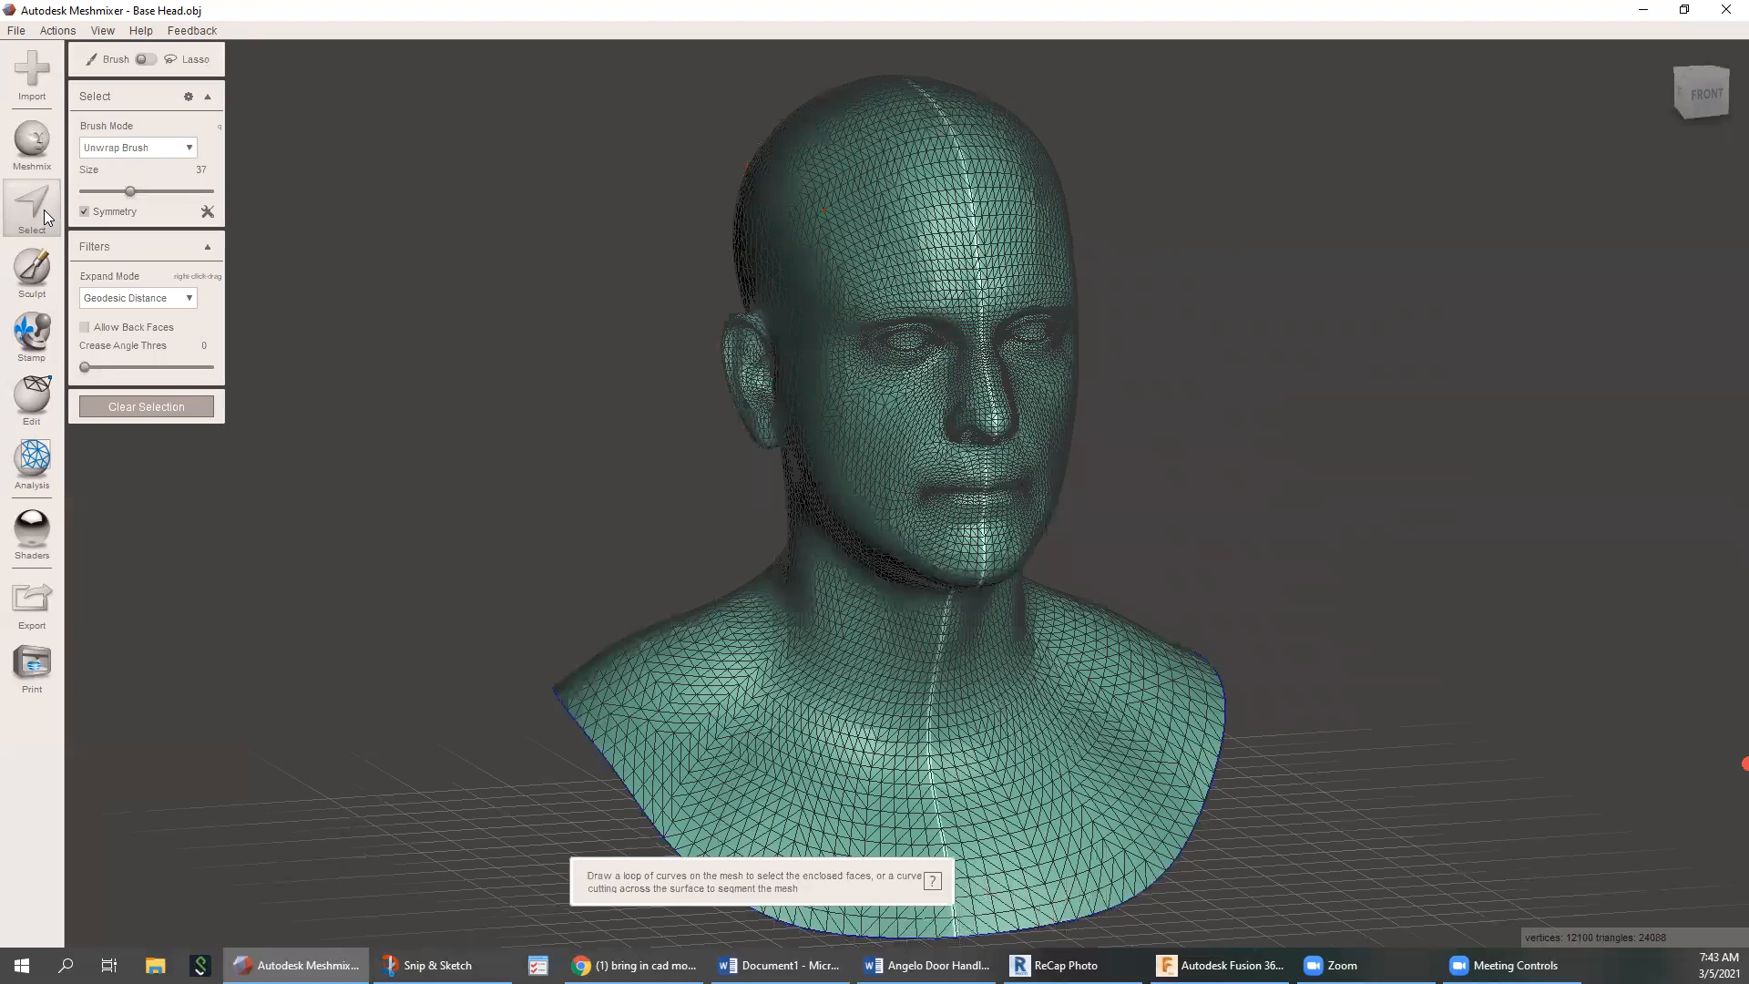
left_click(989, 387)
mouse_move(989, 387)
left_mouse_down()
mouse_move(925, 441)
mouse_move(902, 515)
left_mouse_up()
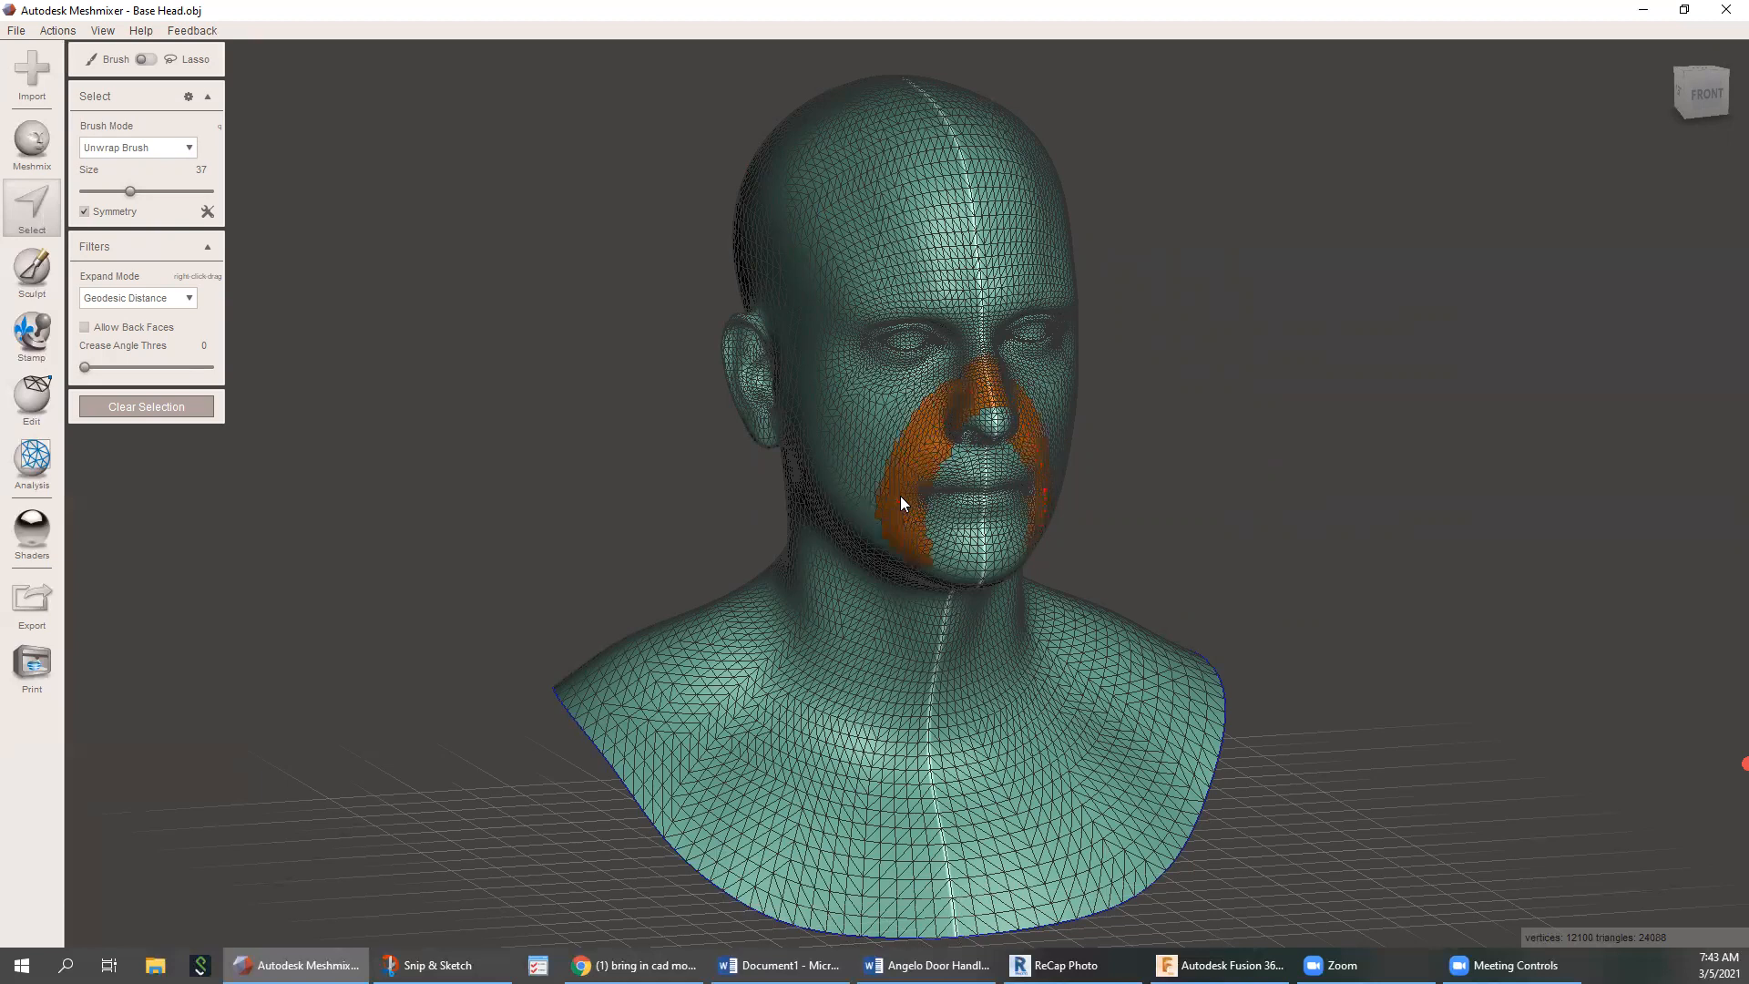
right_click_drag(936, 439, 947, 390)
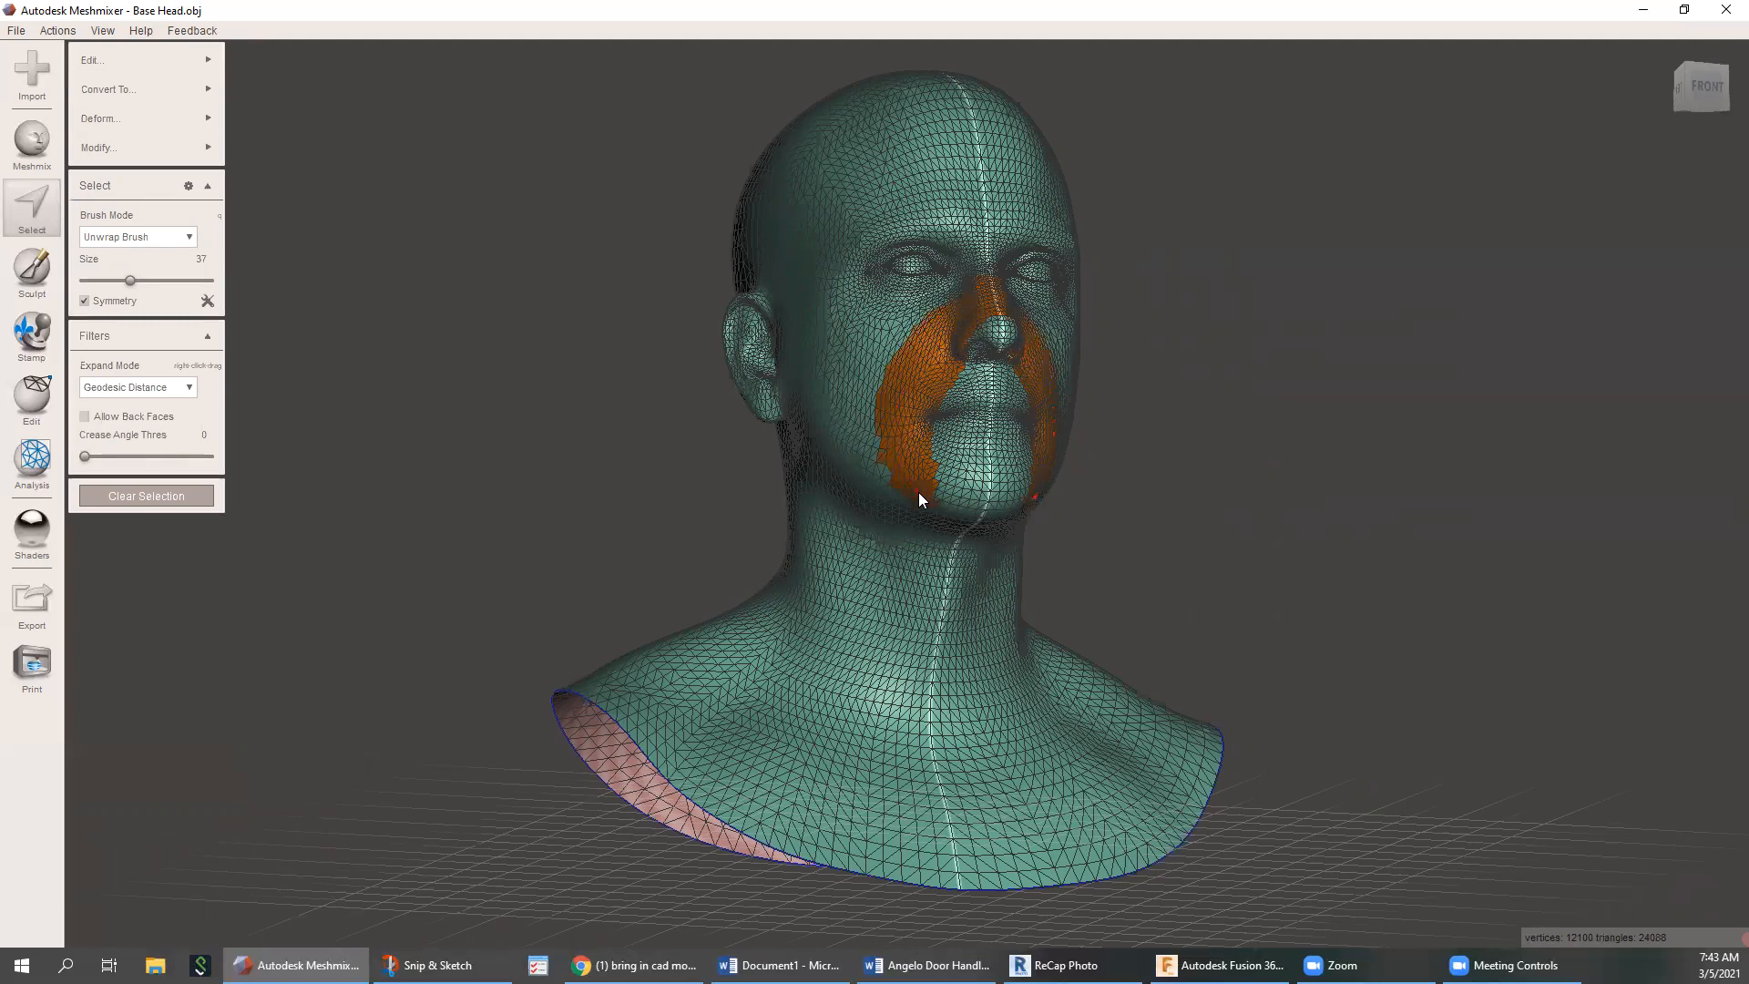
right_click_drag(920, 499, 953, 393)
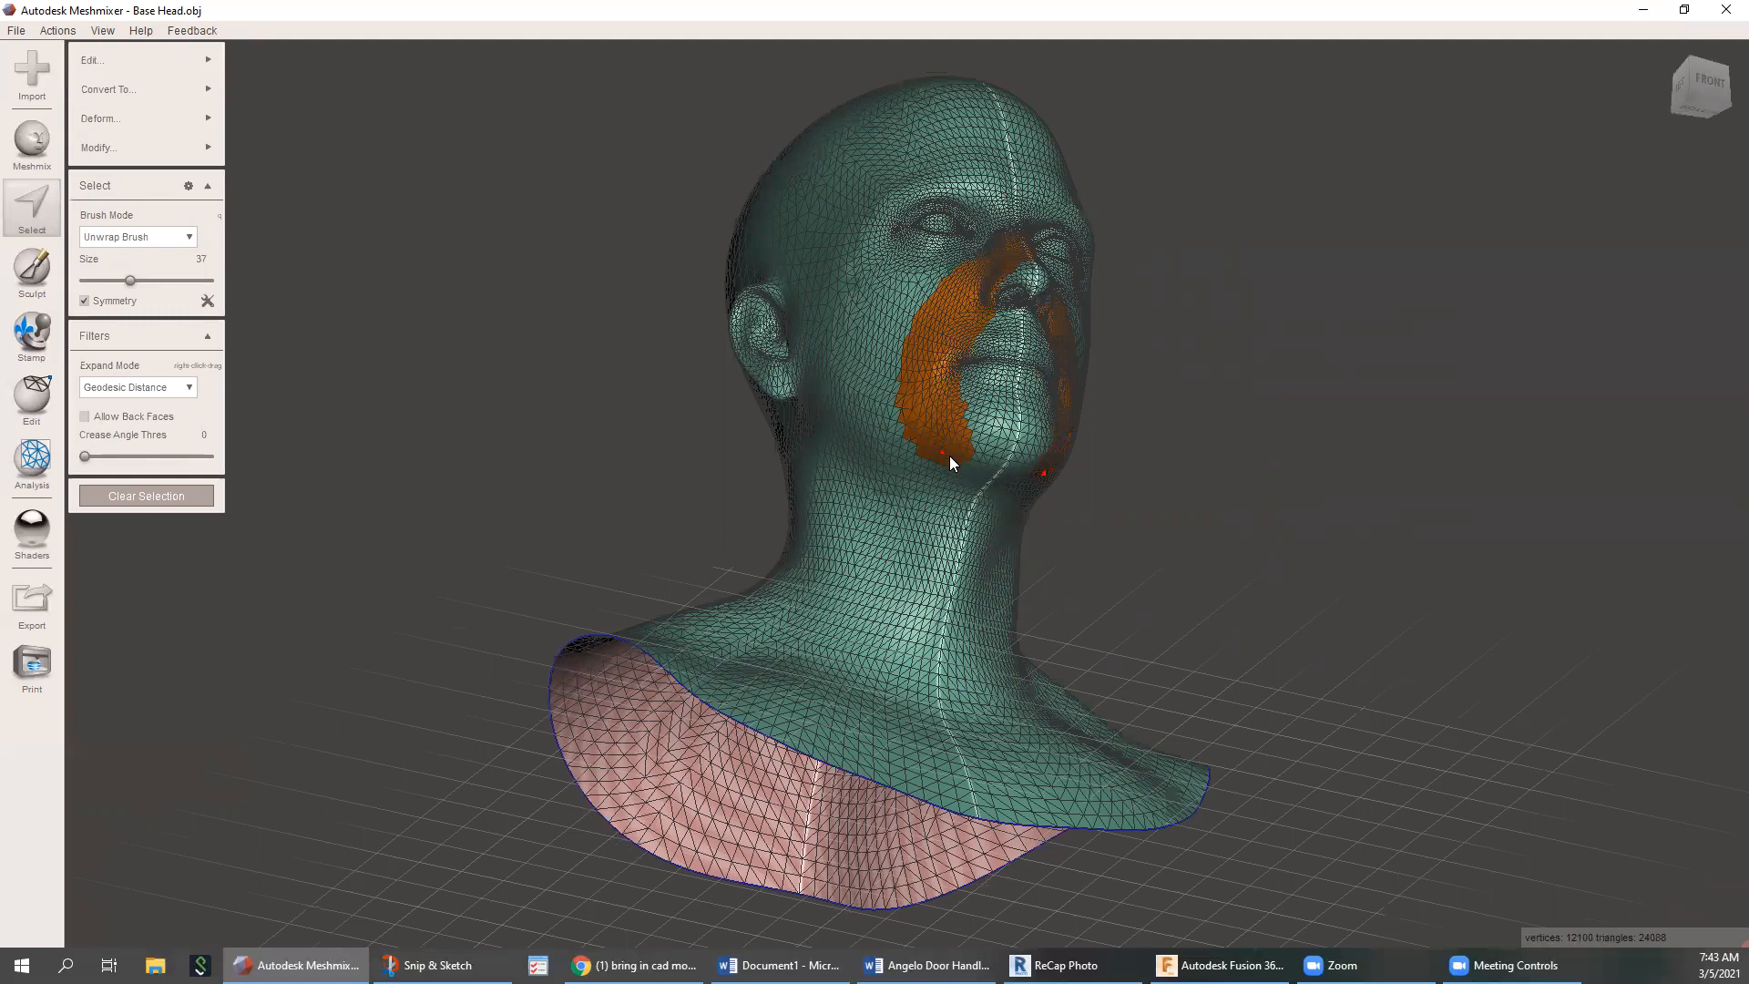
mouse_move(1000, 476)
left_mouse_down()
mouse_move(1025, 278)
mouse_move(971, 439)
left_mouse_up()
right_click_drag(971, 439, 850, 517)
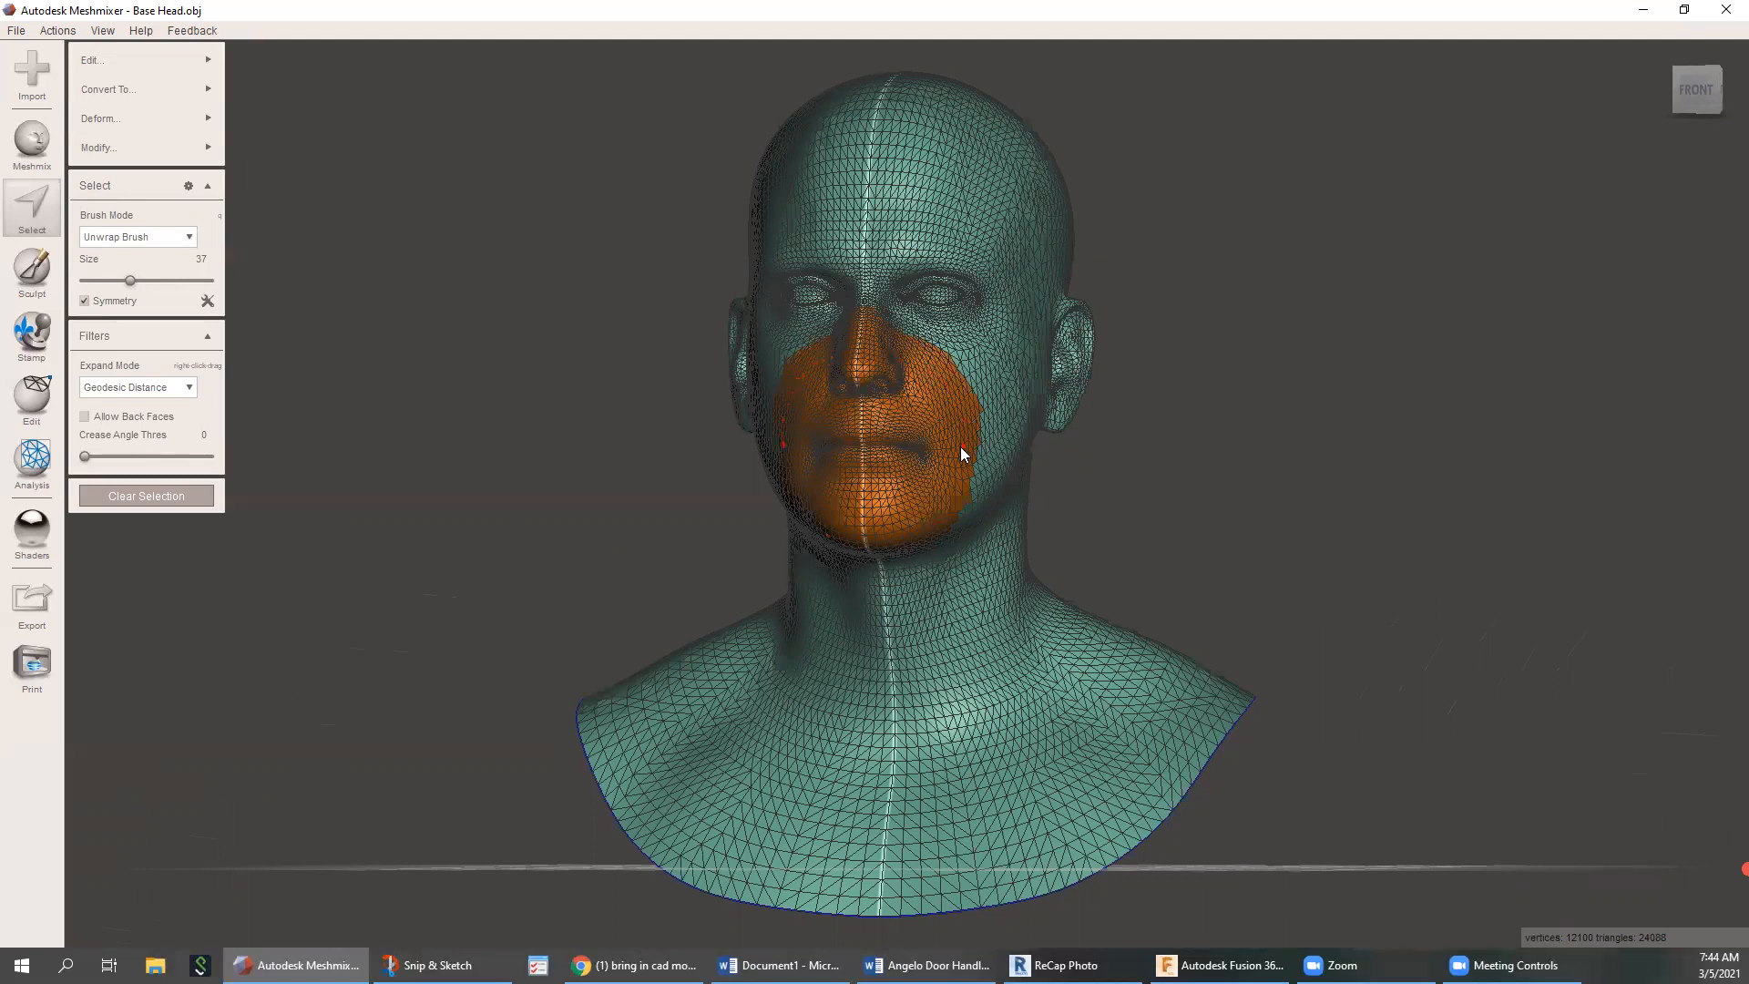
right_click_drag(892, 532, 936, 441)
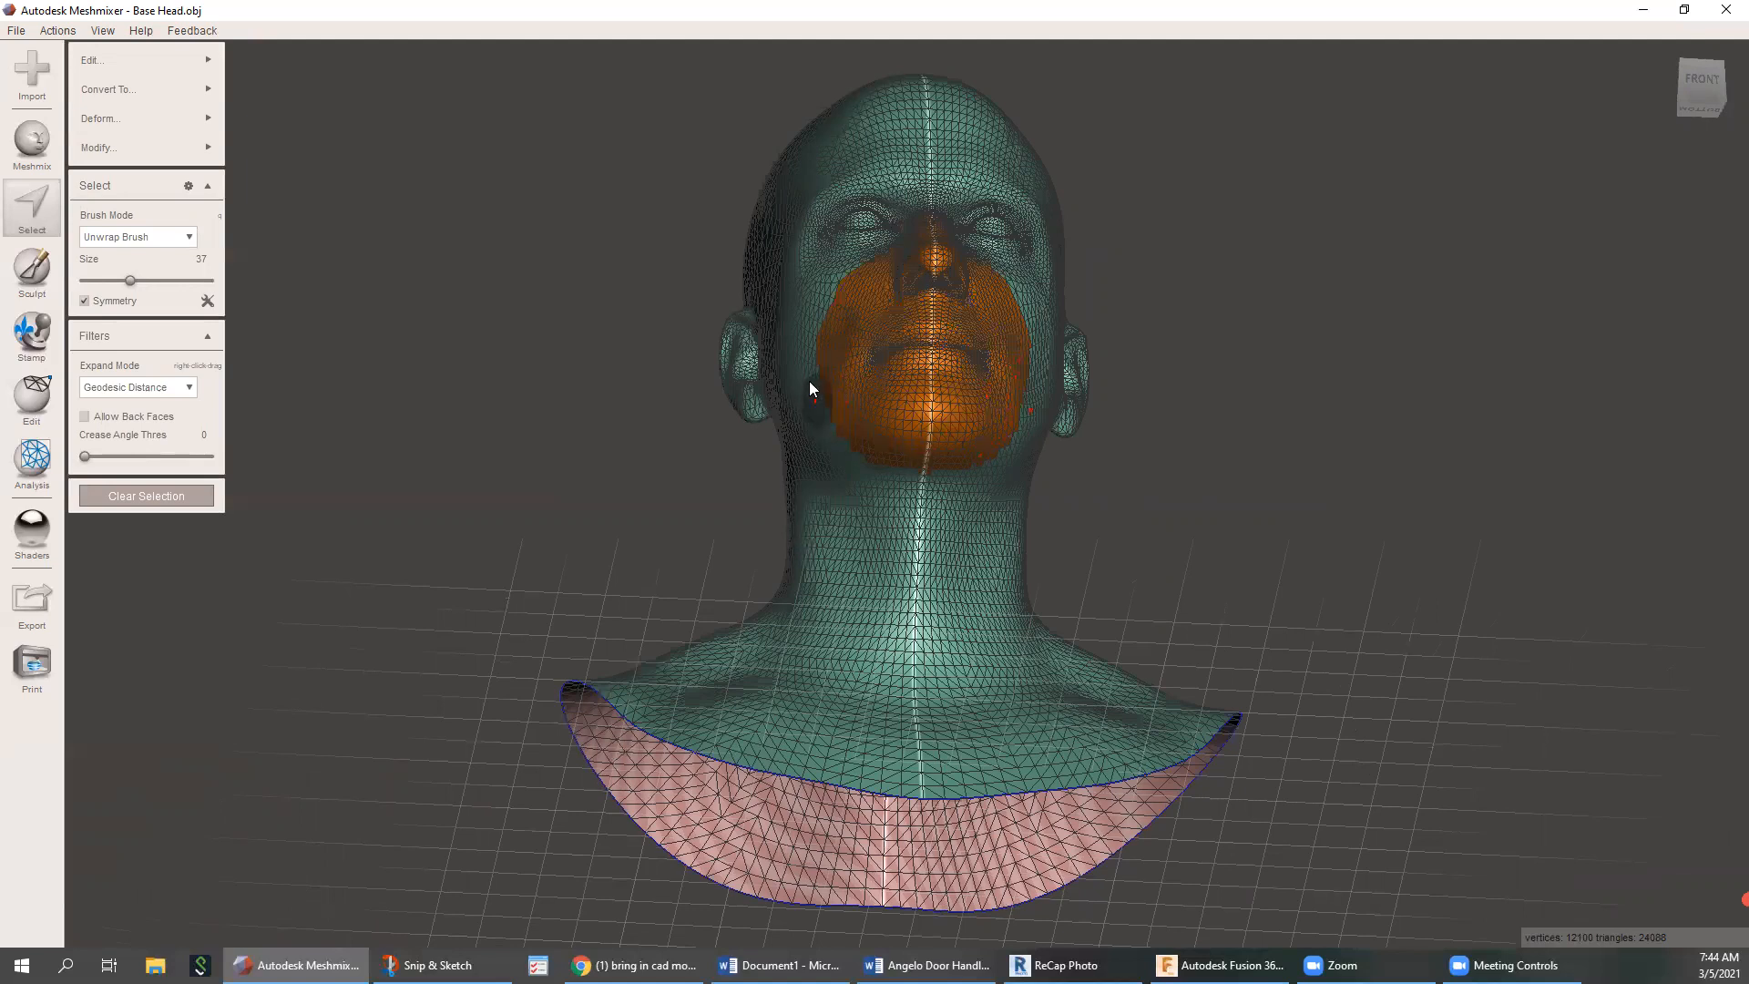
right_click_drag(894, 357, 1038, 453)
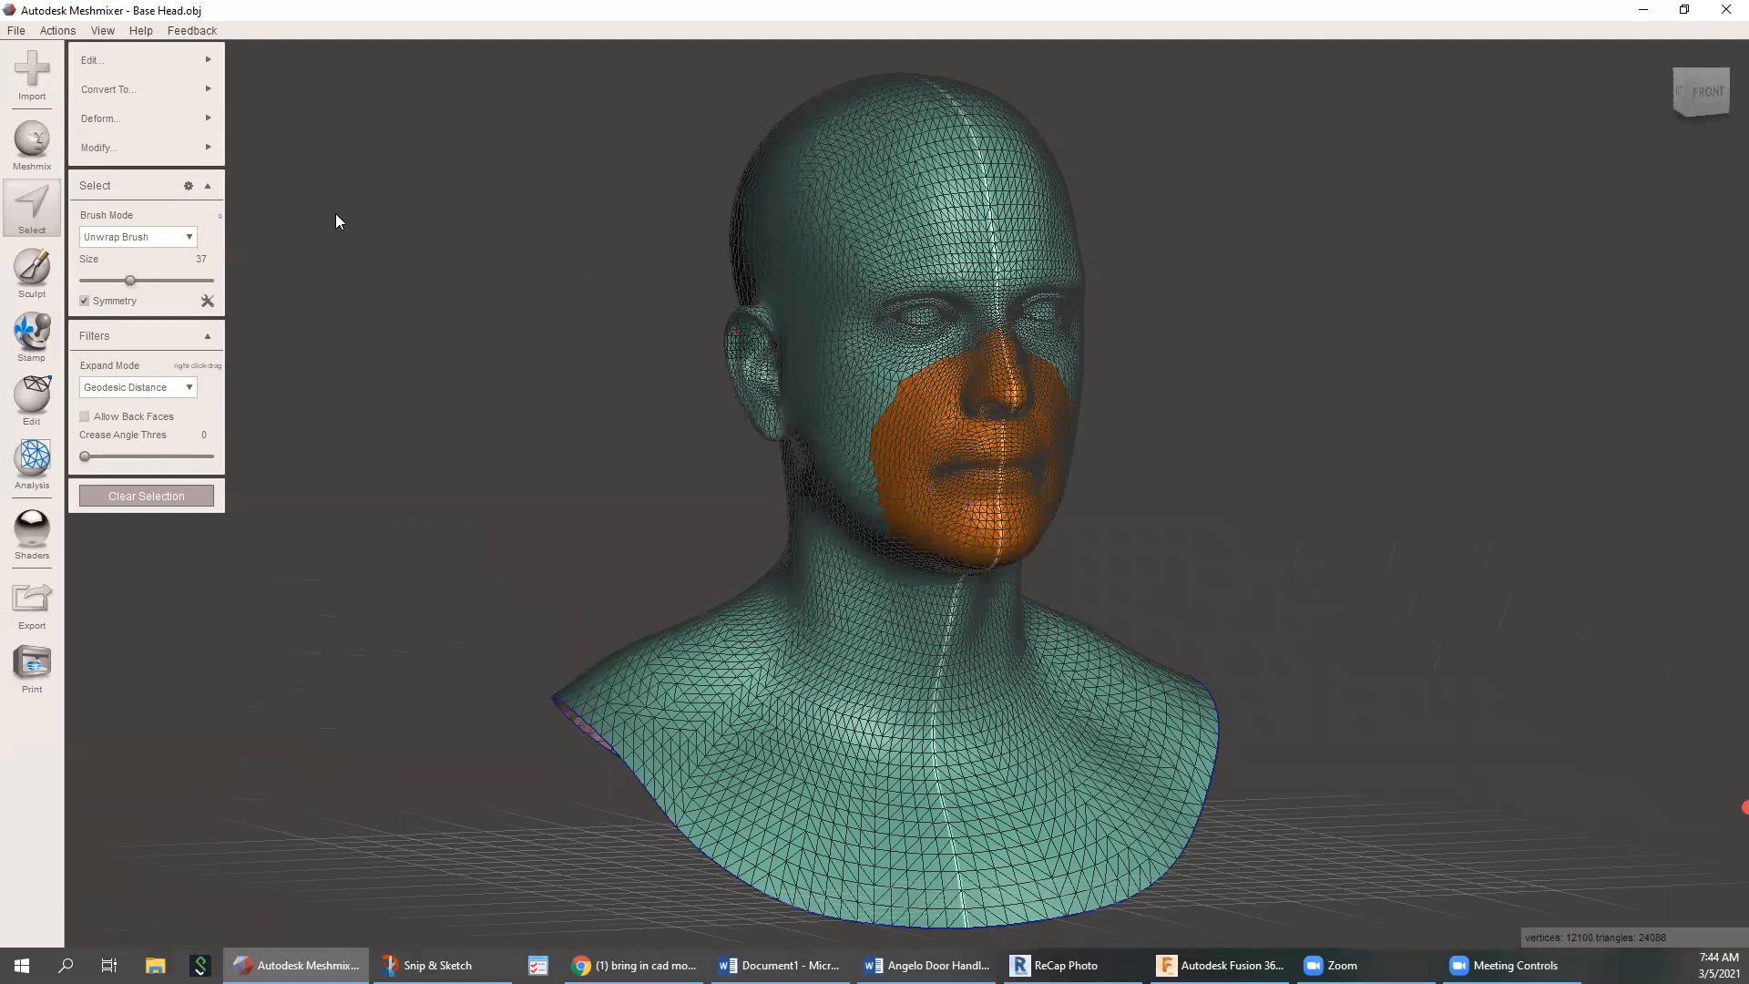
Remesh the selected lower face area in Relative Density mode with a density of 25%, and accept it
mouse_move(205, 62)
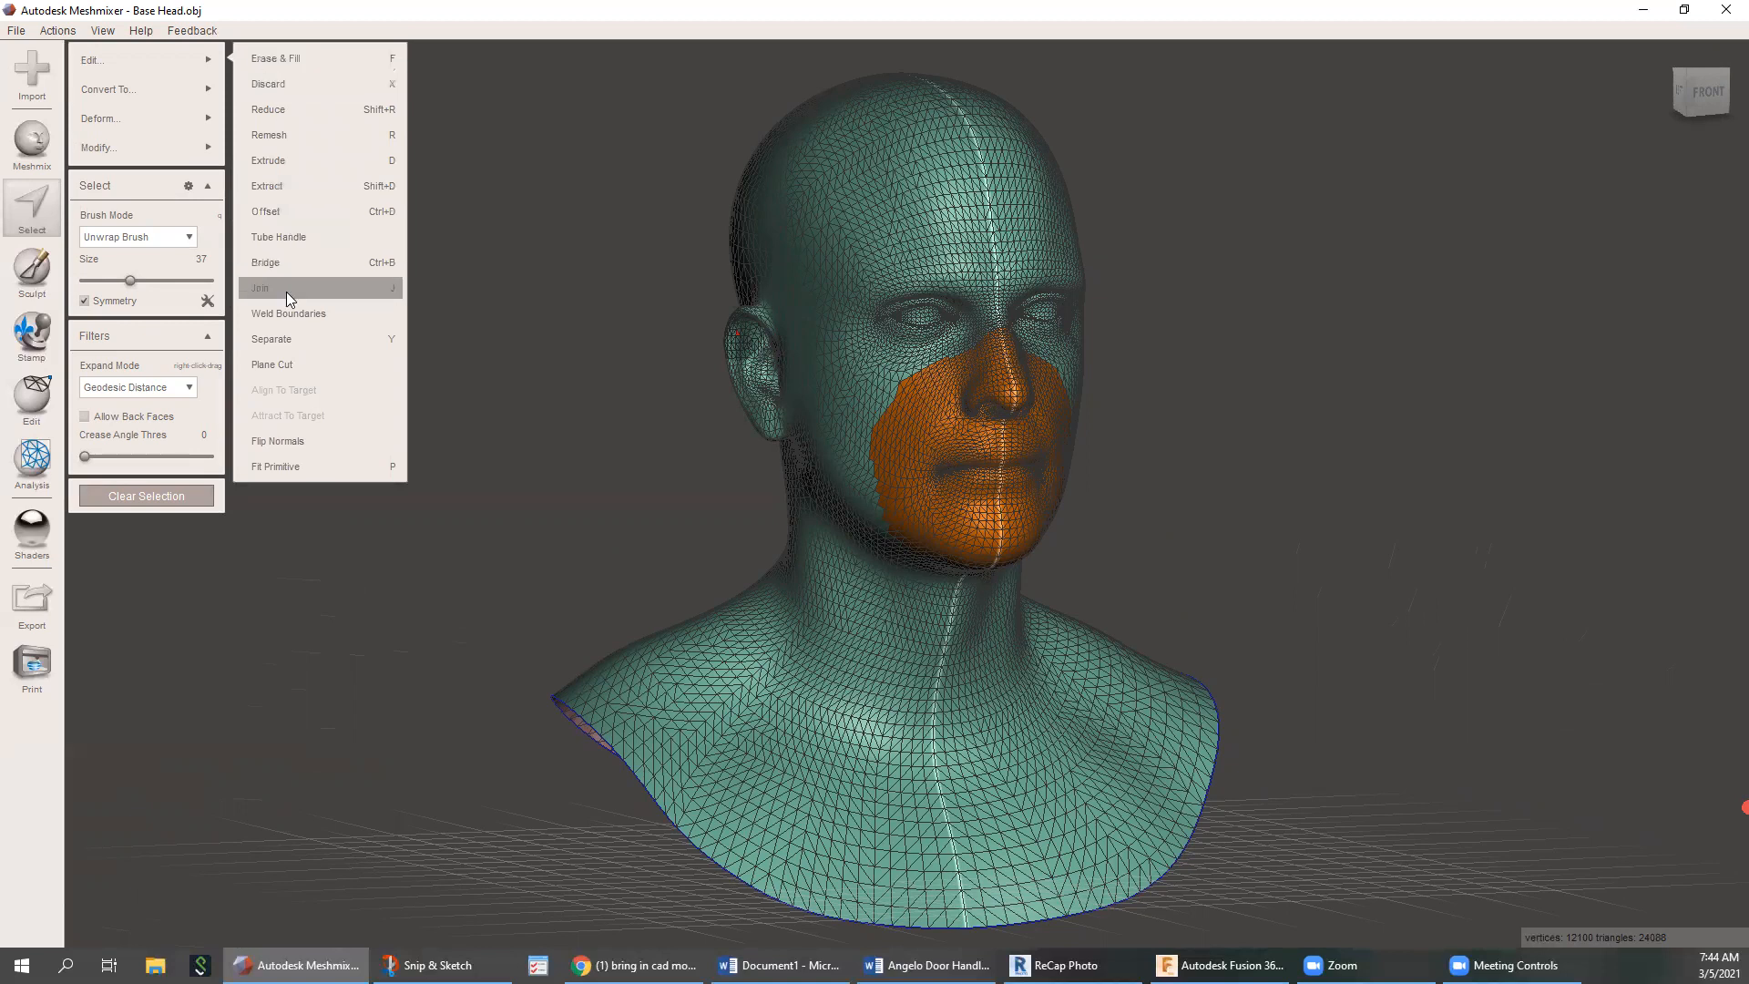
left_click(301, 137)
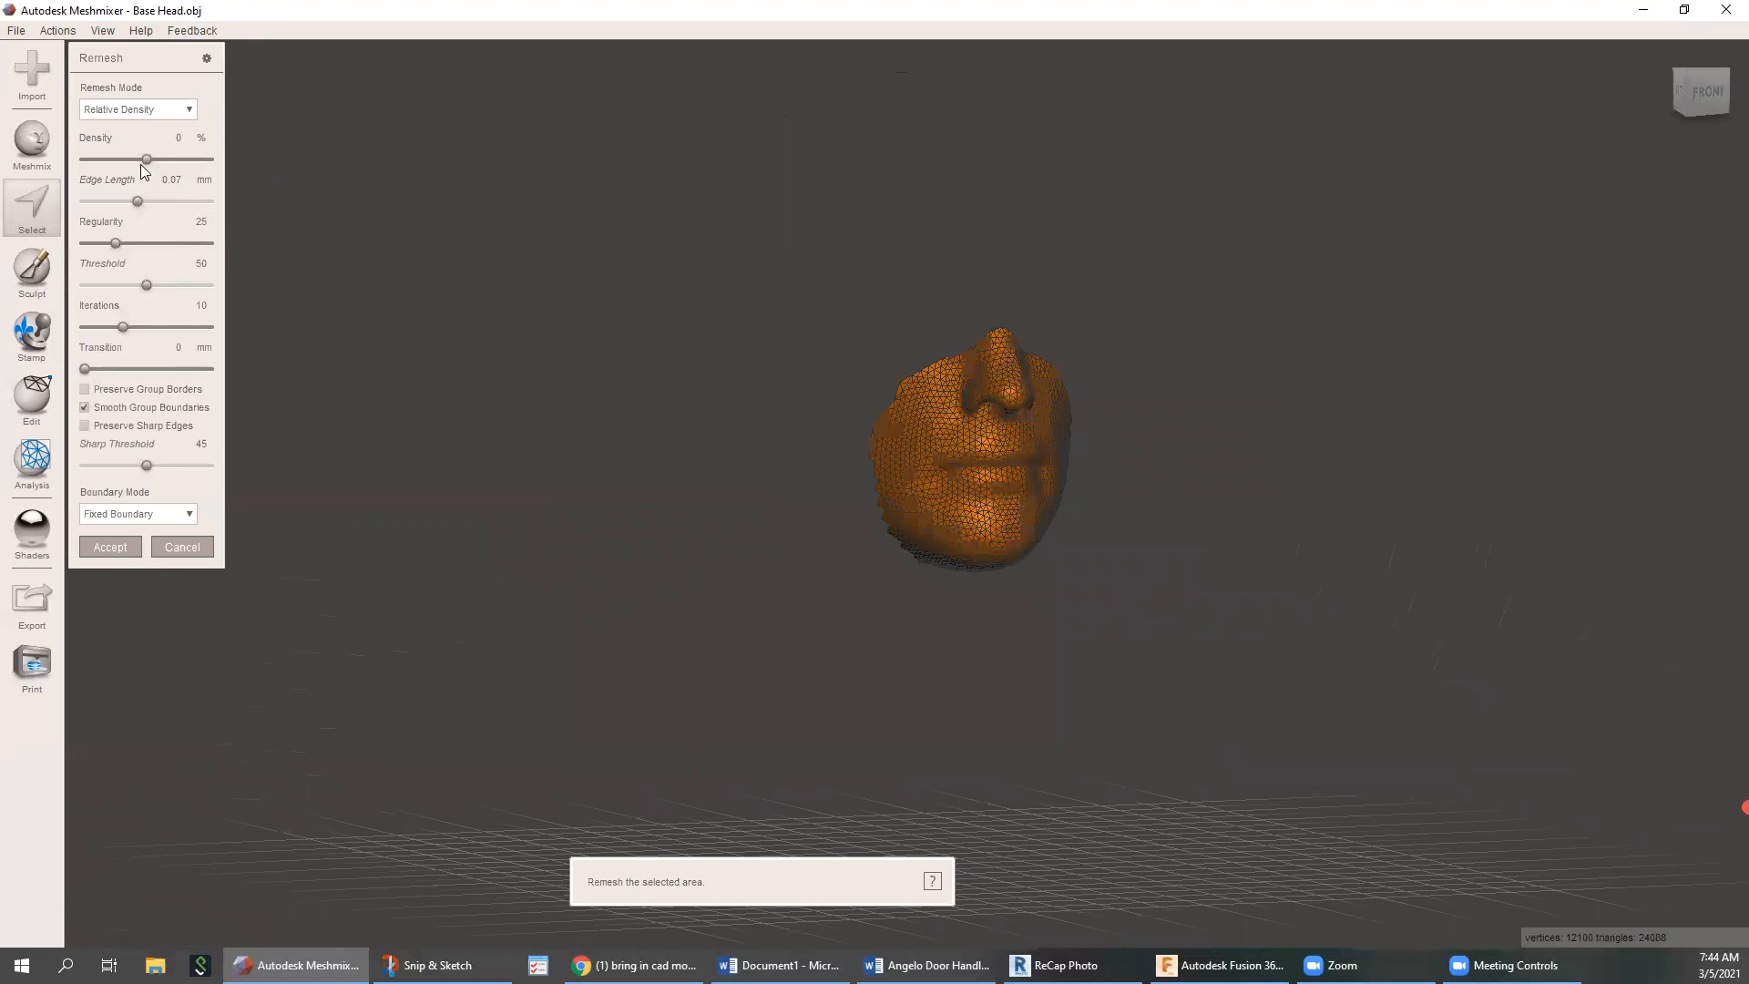
left_click_drag(147, 158, 165, 159)
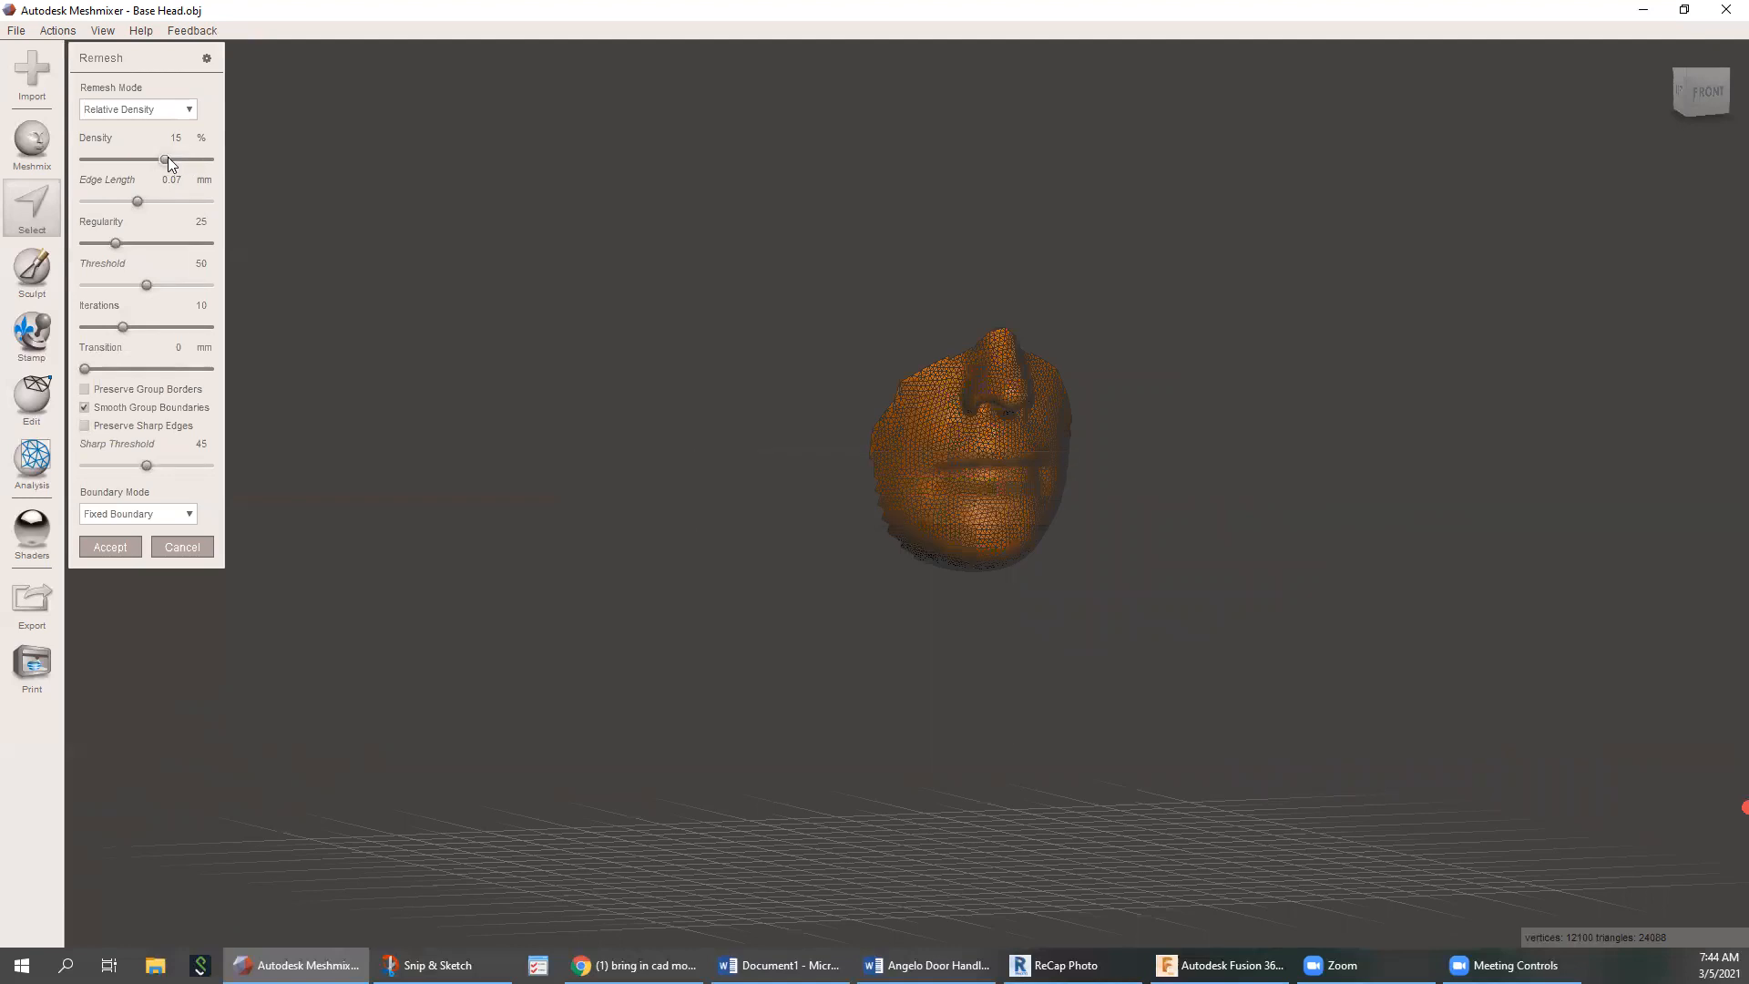
left_click(171, 159)
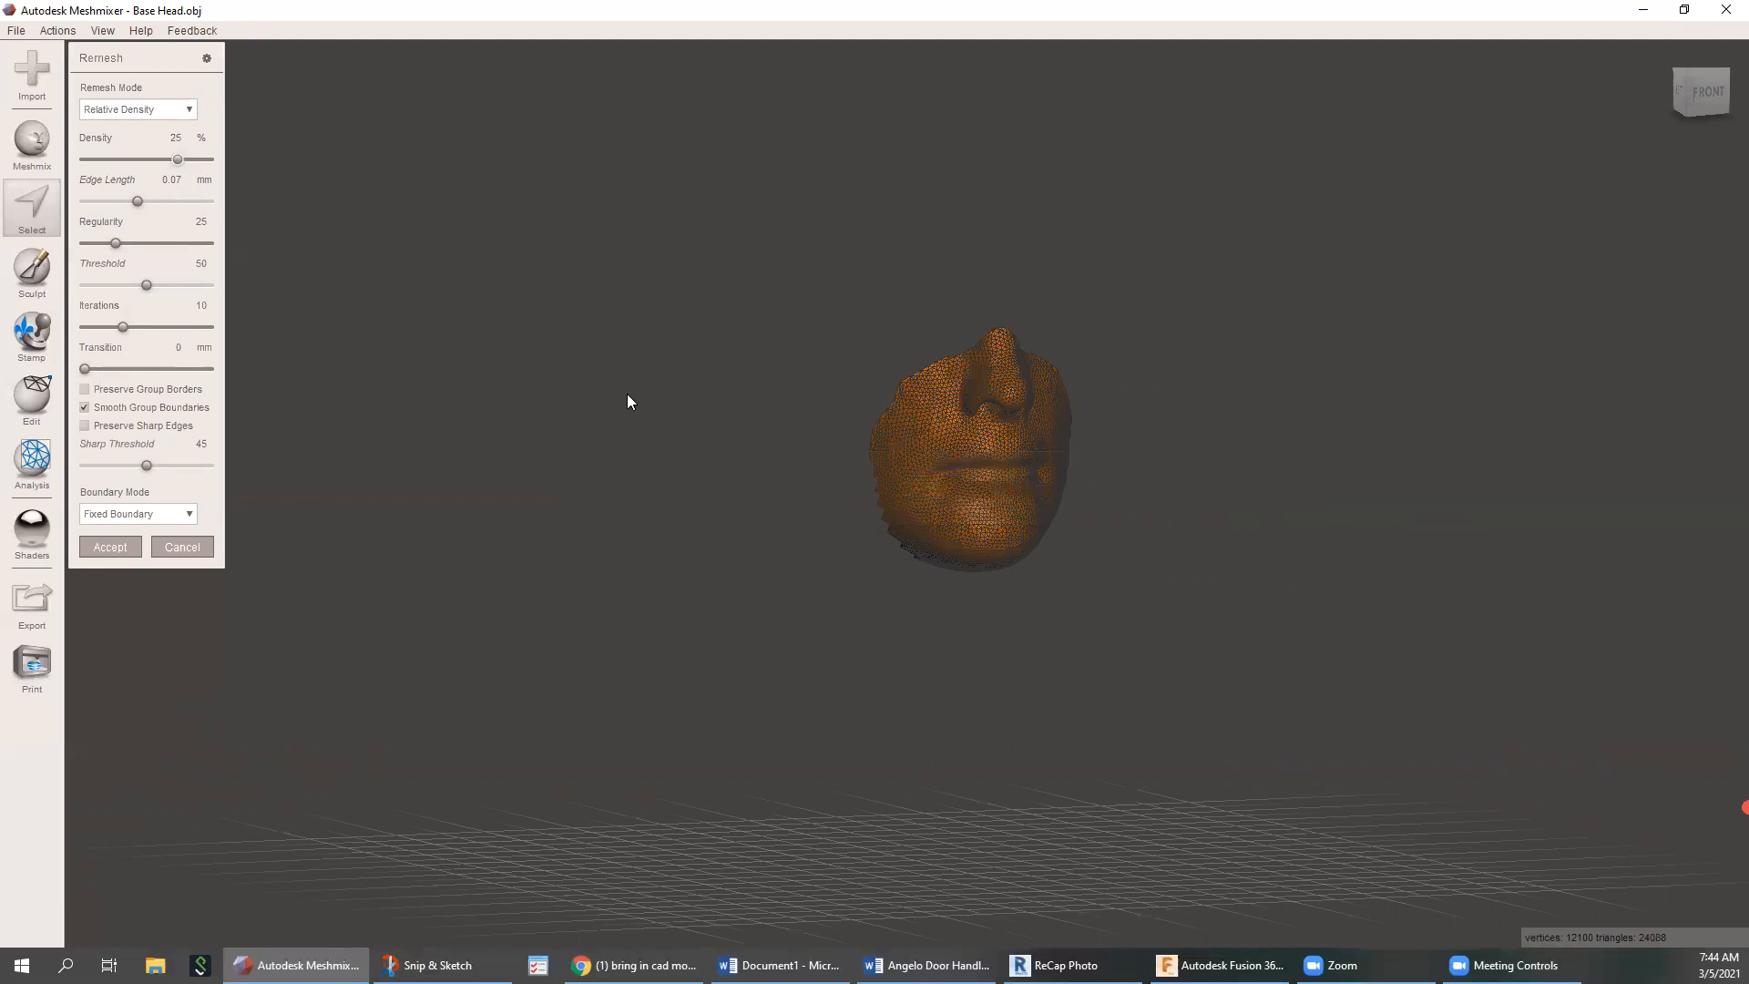
scroll(1032, 450, "down", 2)
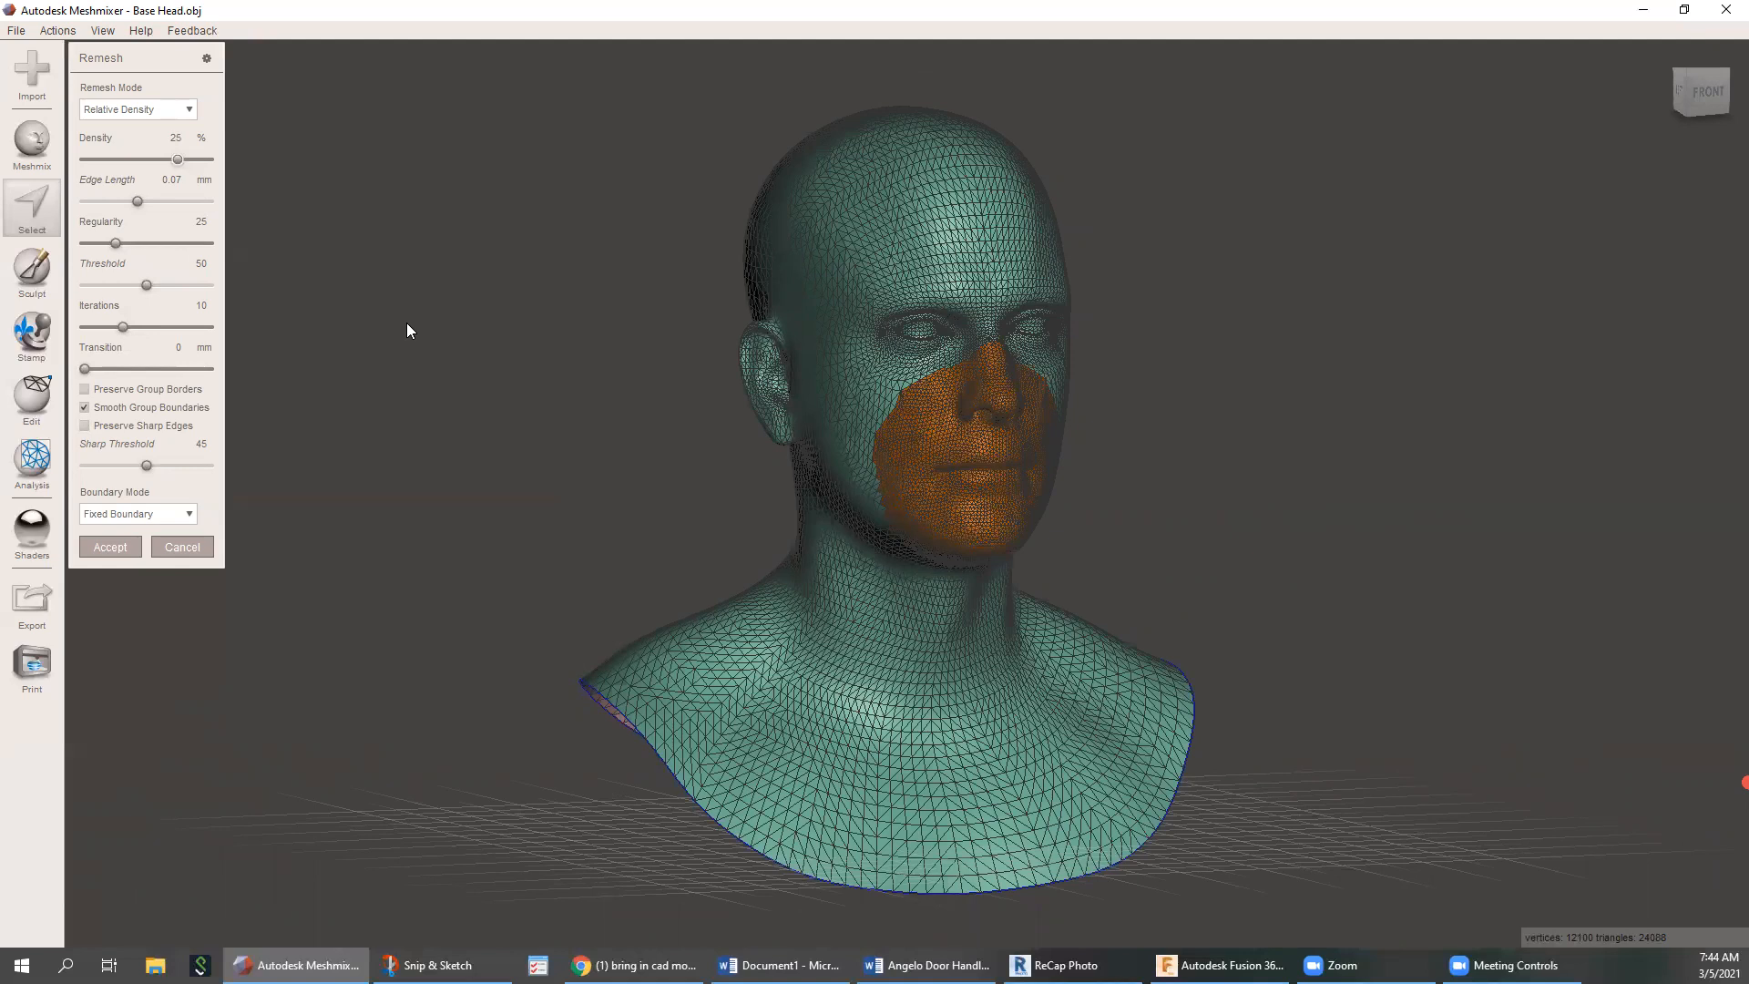
left_click(109, 546)
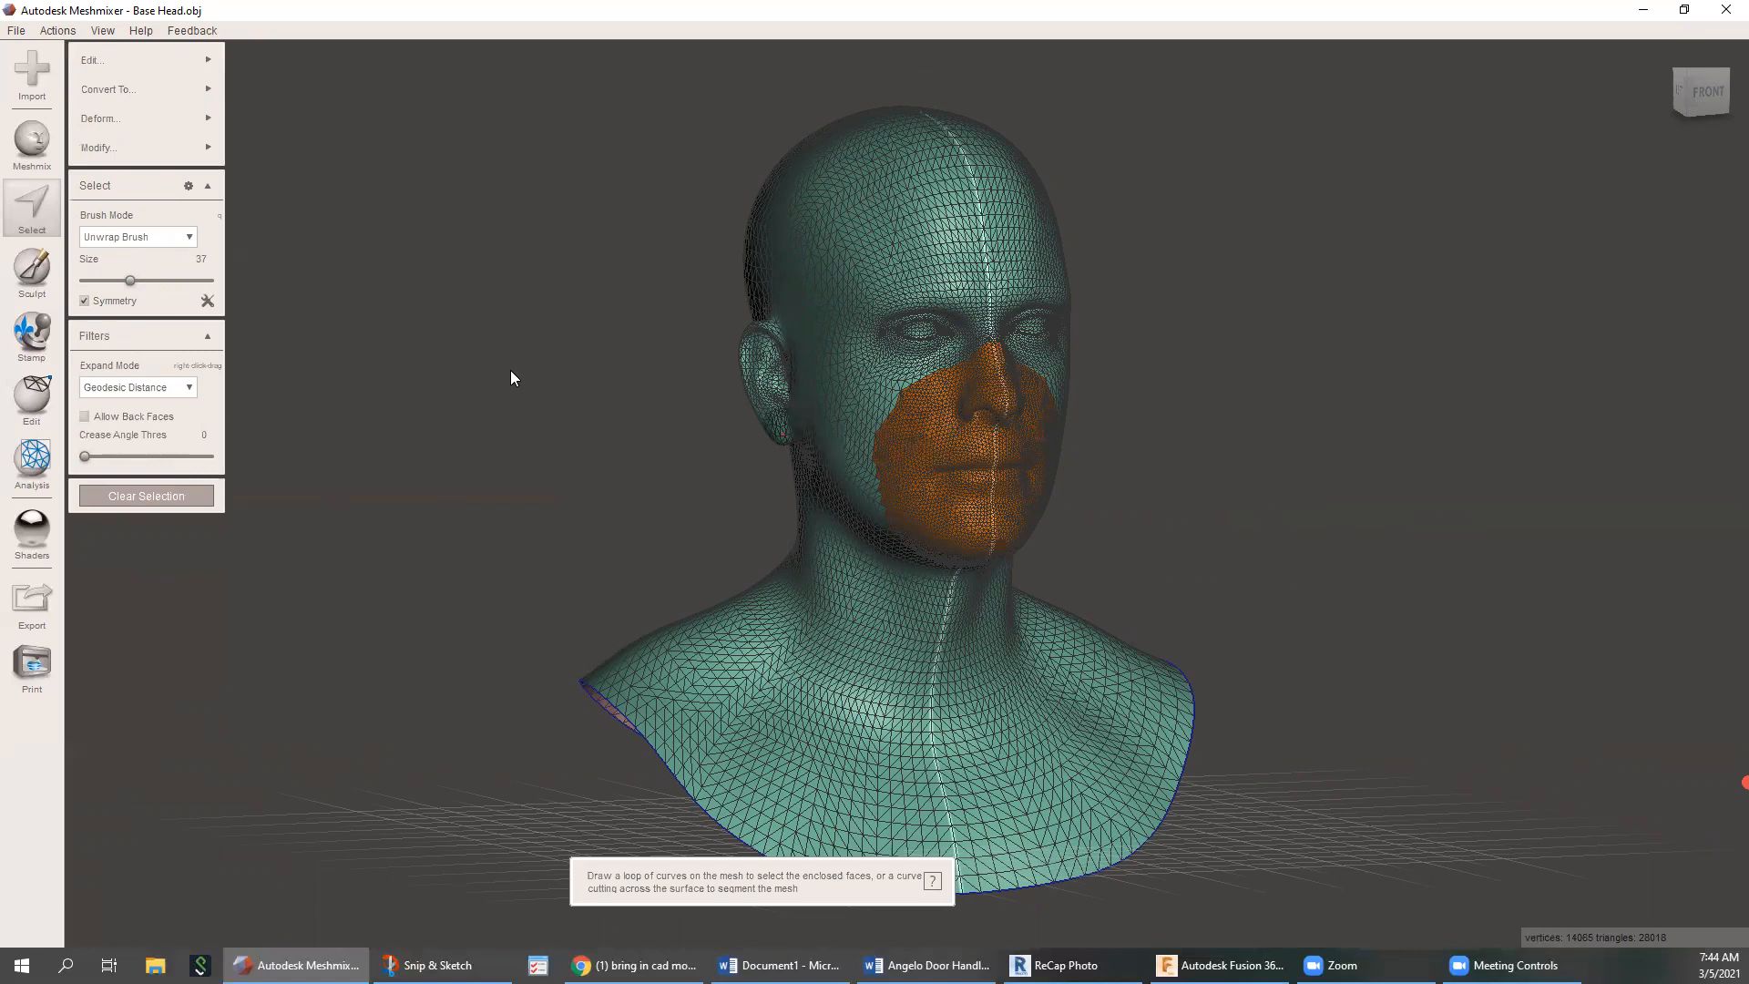
Examine the remeshed lower face up close and clear its selection
scroll(925, 415, "up", 3)
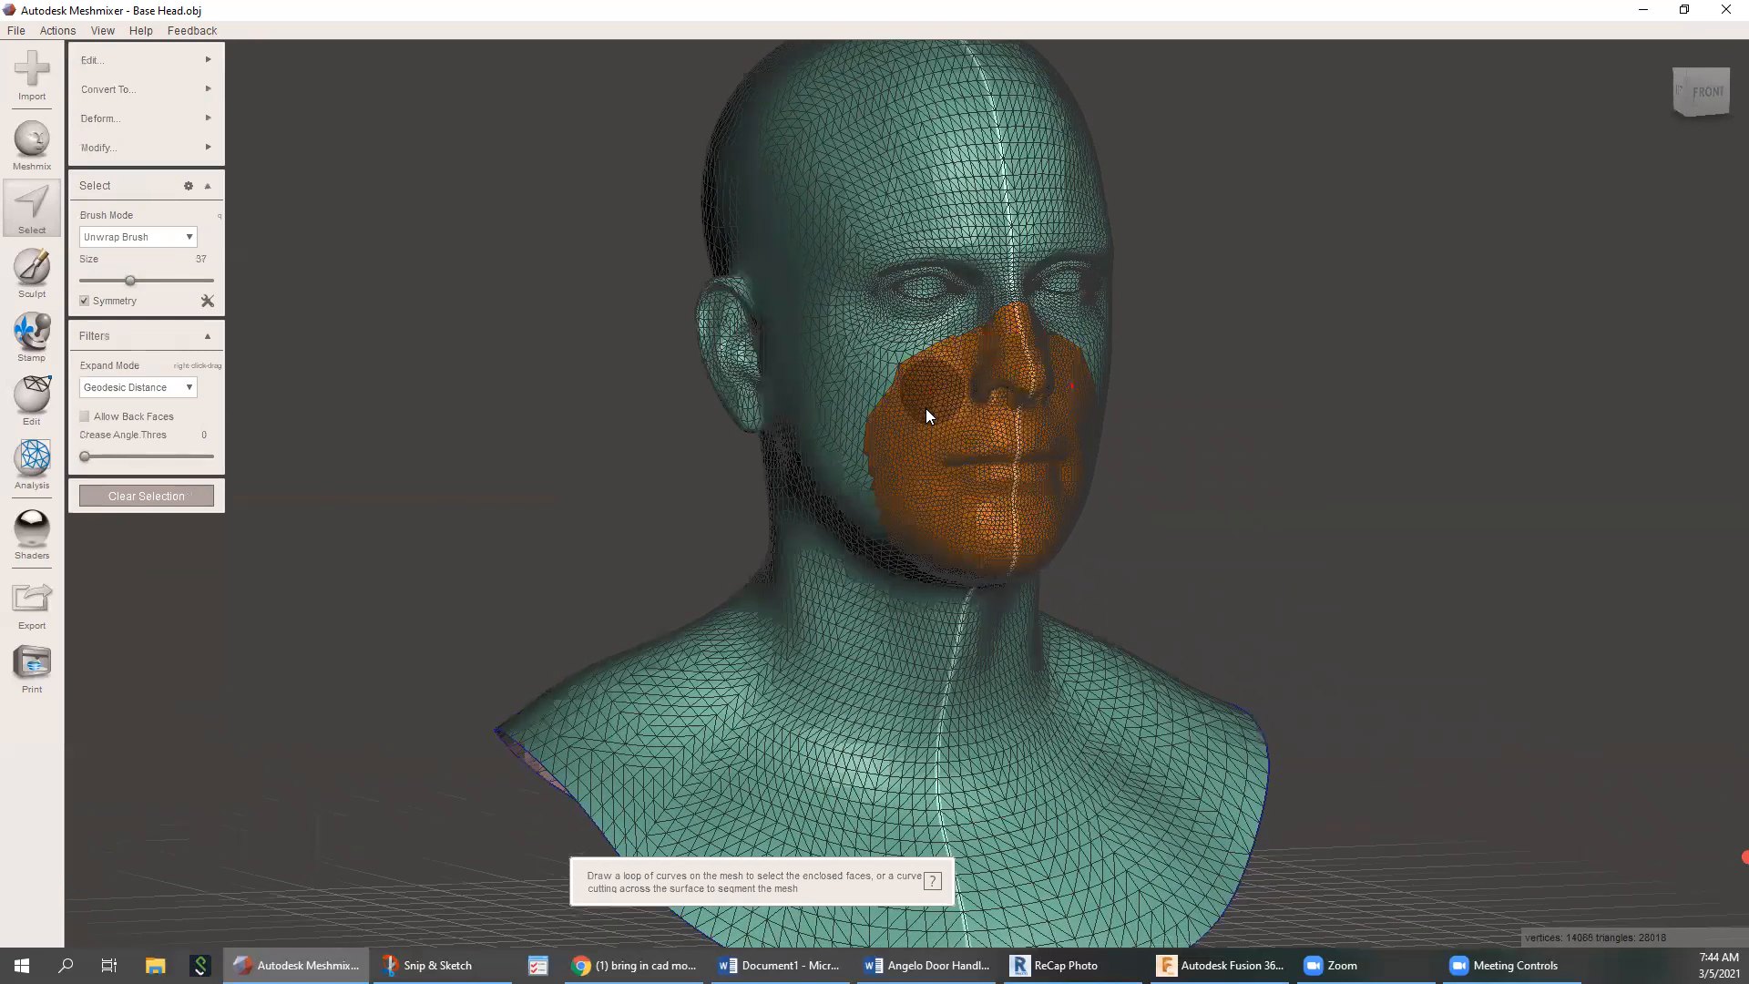
scroll(925, 415, "up", 2)
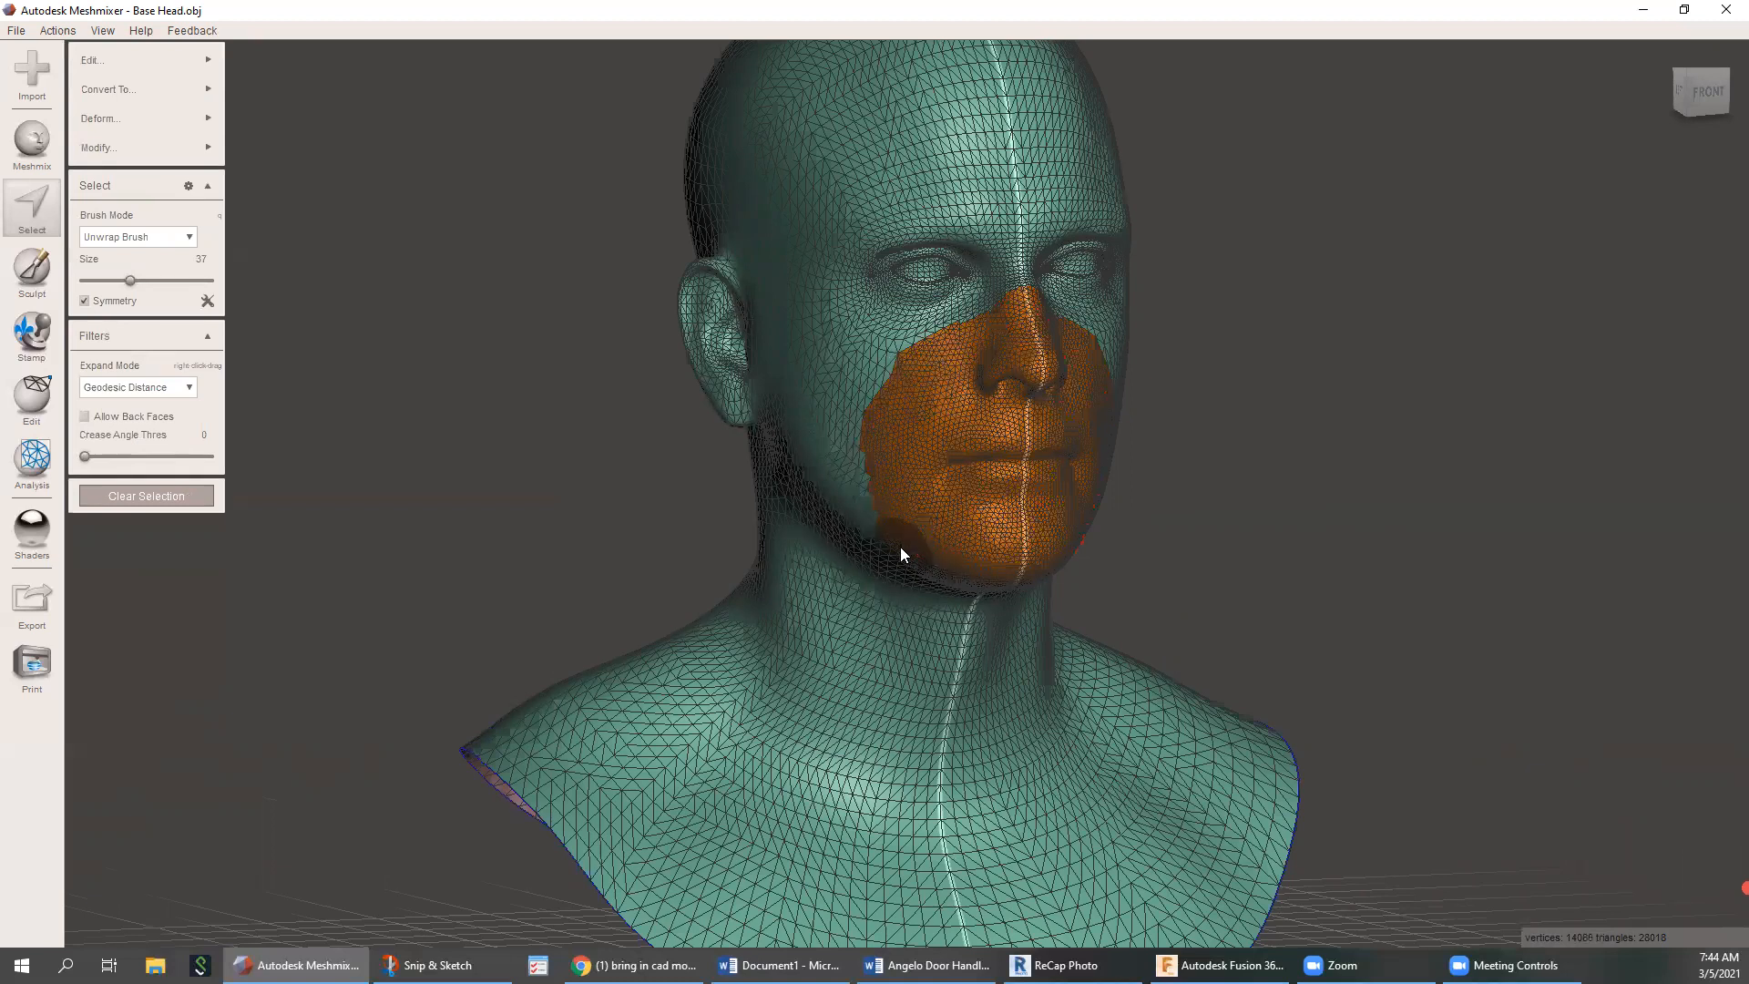
left_click_drag(966, 558, 922, 535)
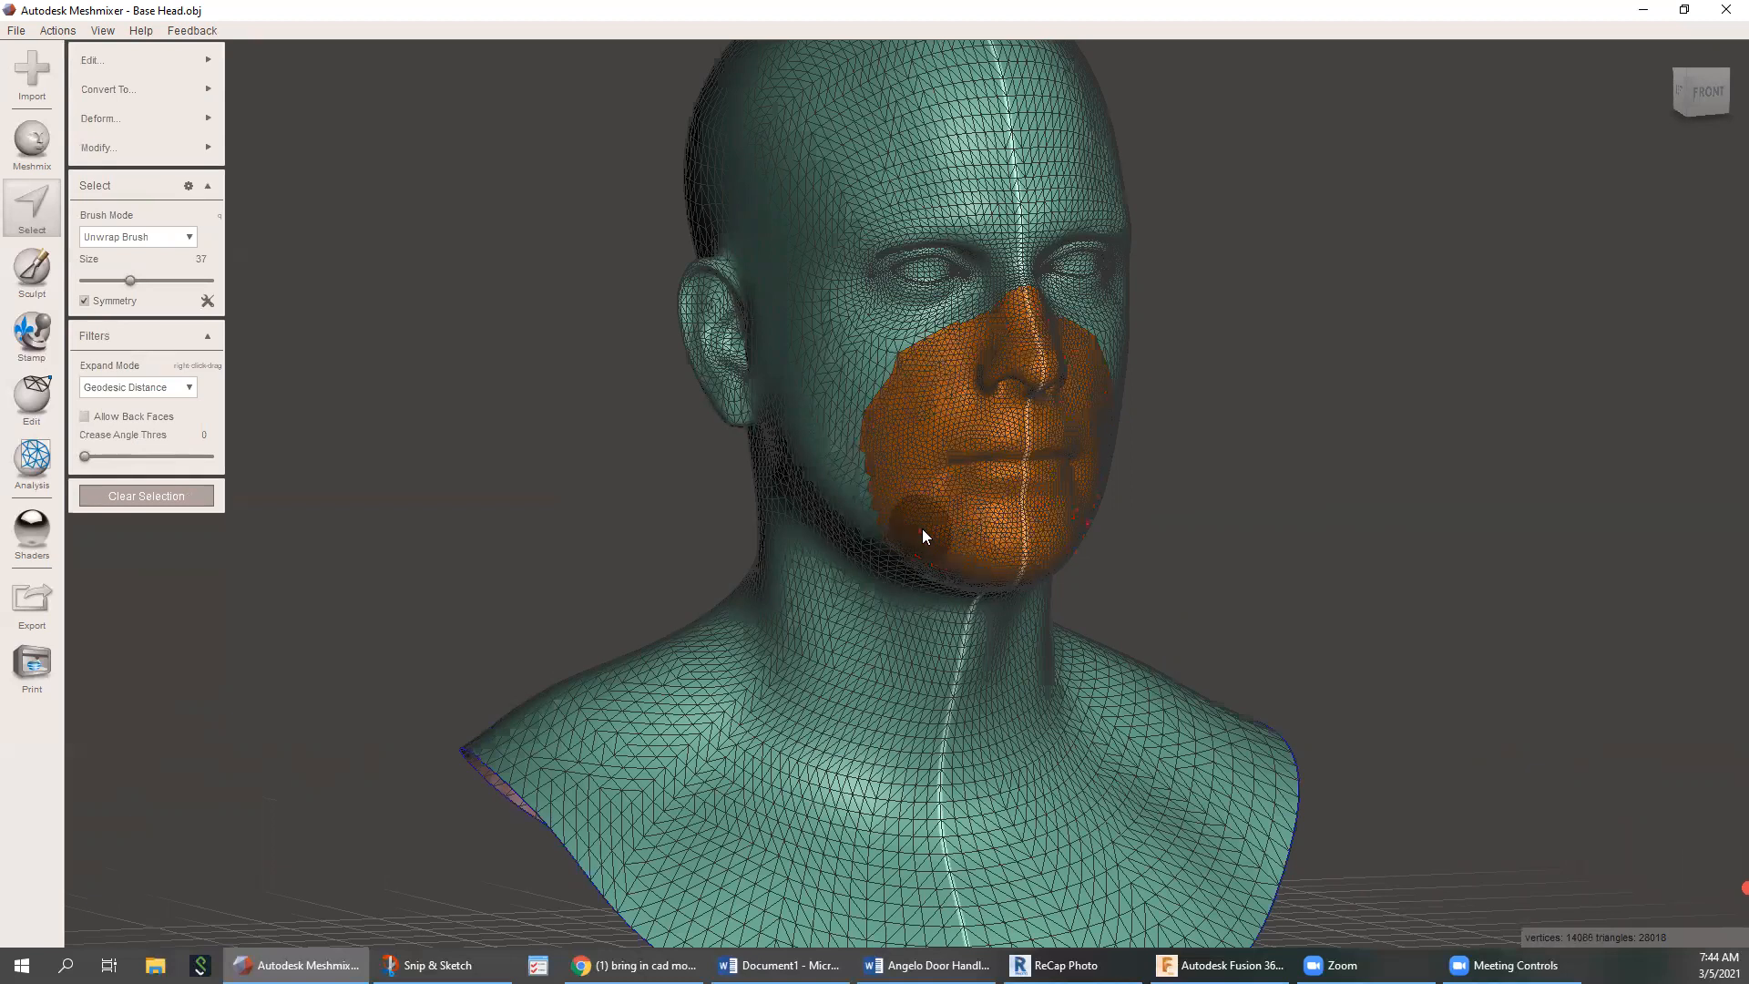
left_click(169, 498)
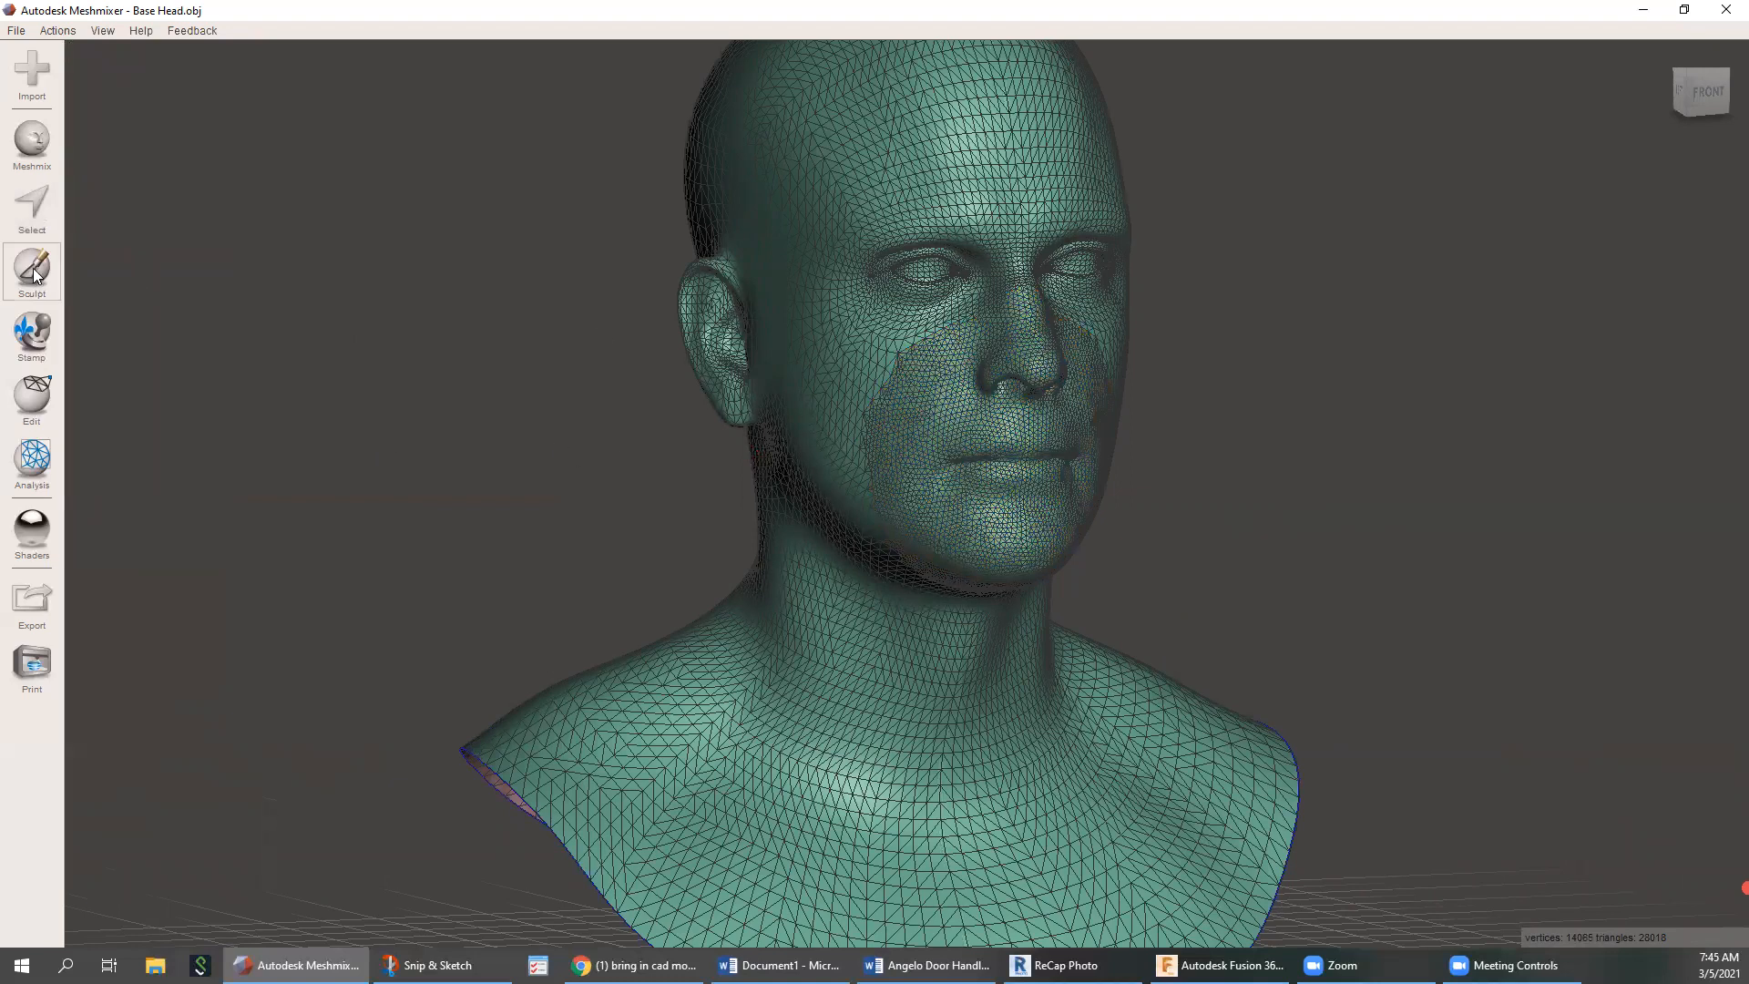
Paint a symmetric selection ring over the nose bridge, beside the mouth and under the chin with the size 28 Unwrap Brush
left_click(42, 208)
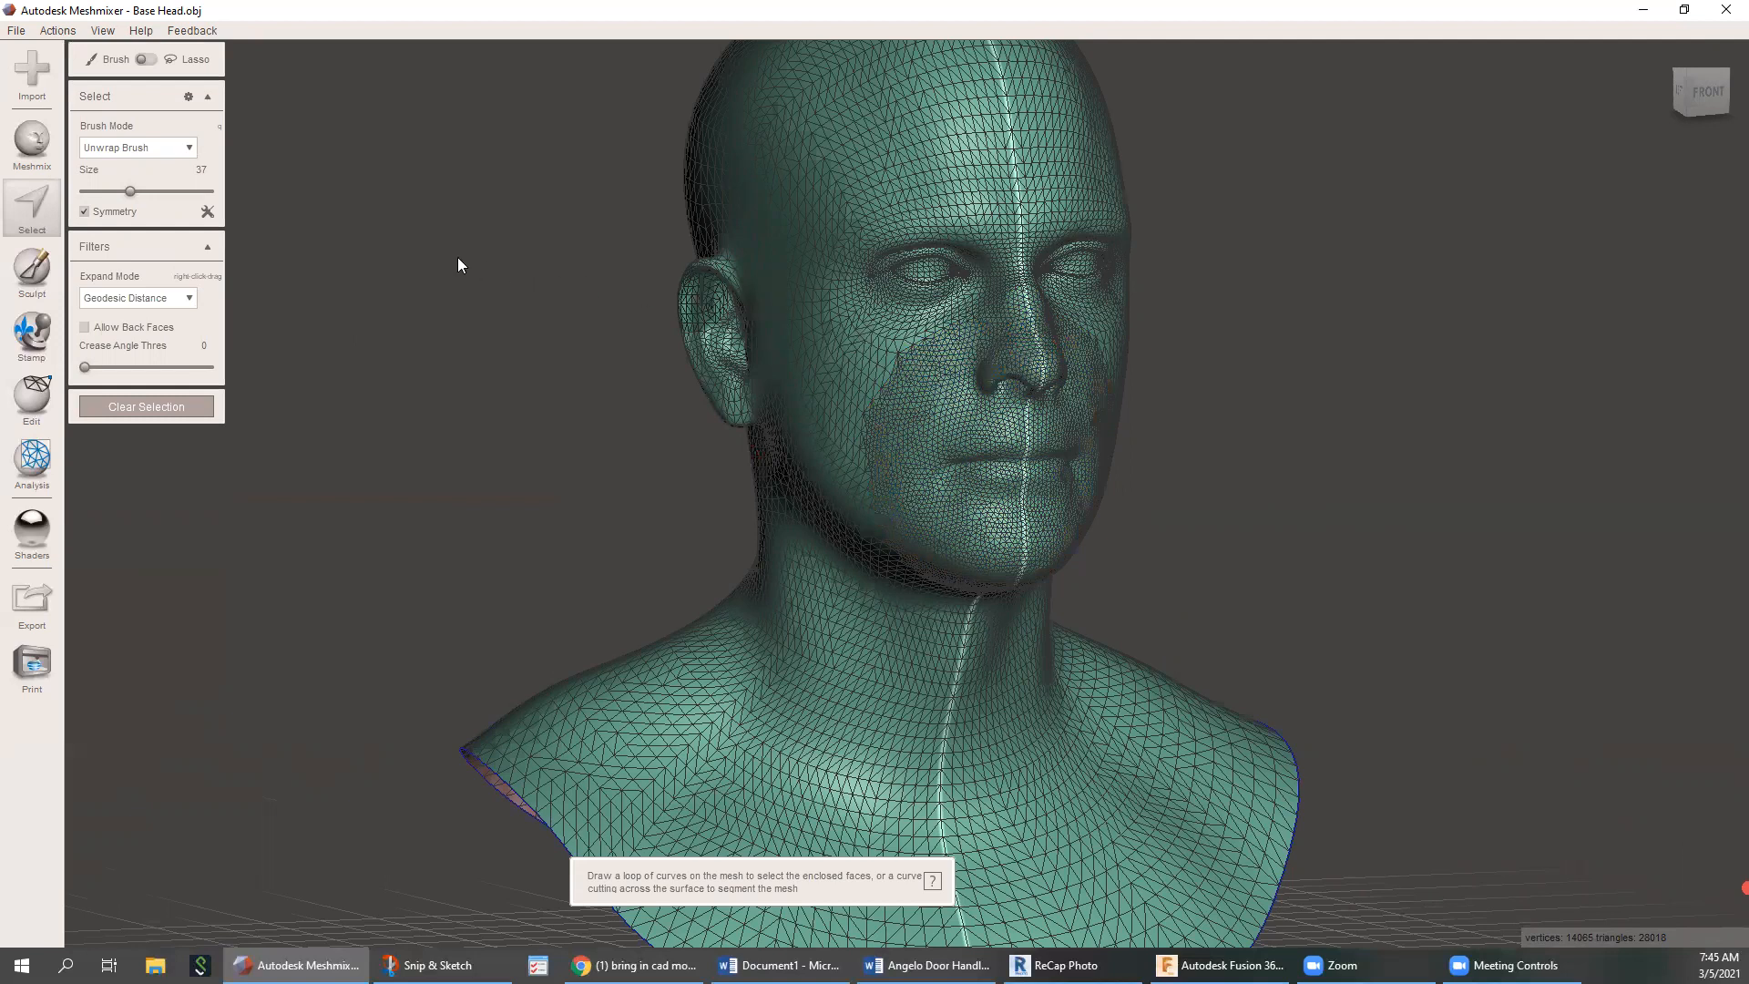
left_click_drag(130, 192, 119, 191)
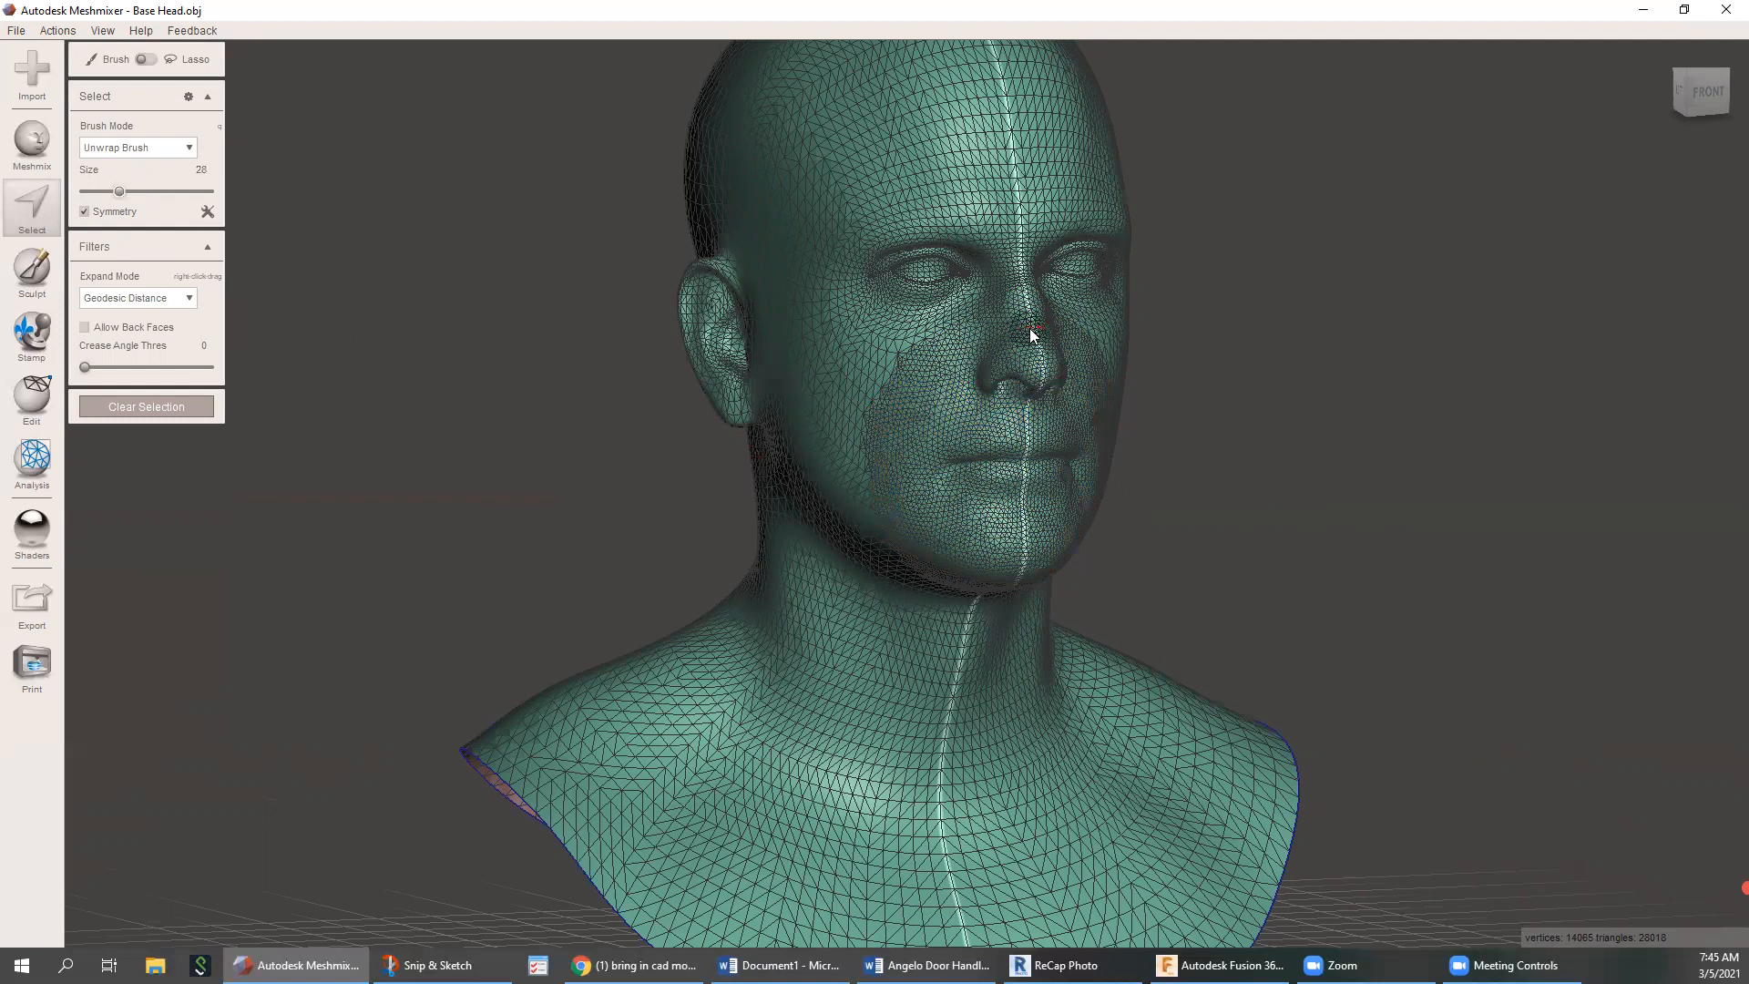
left_click_drag(1033, 335, 949, 388)
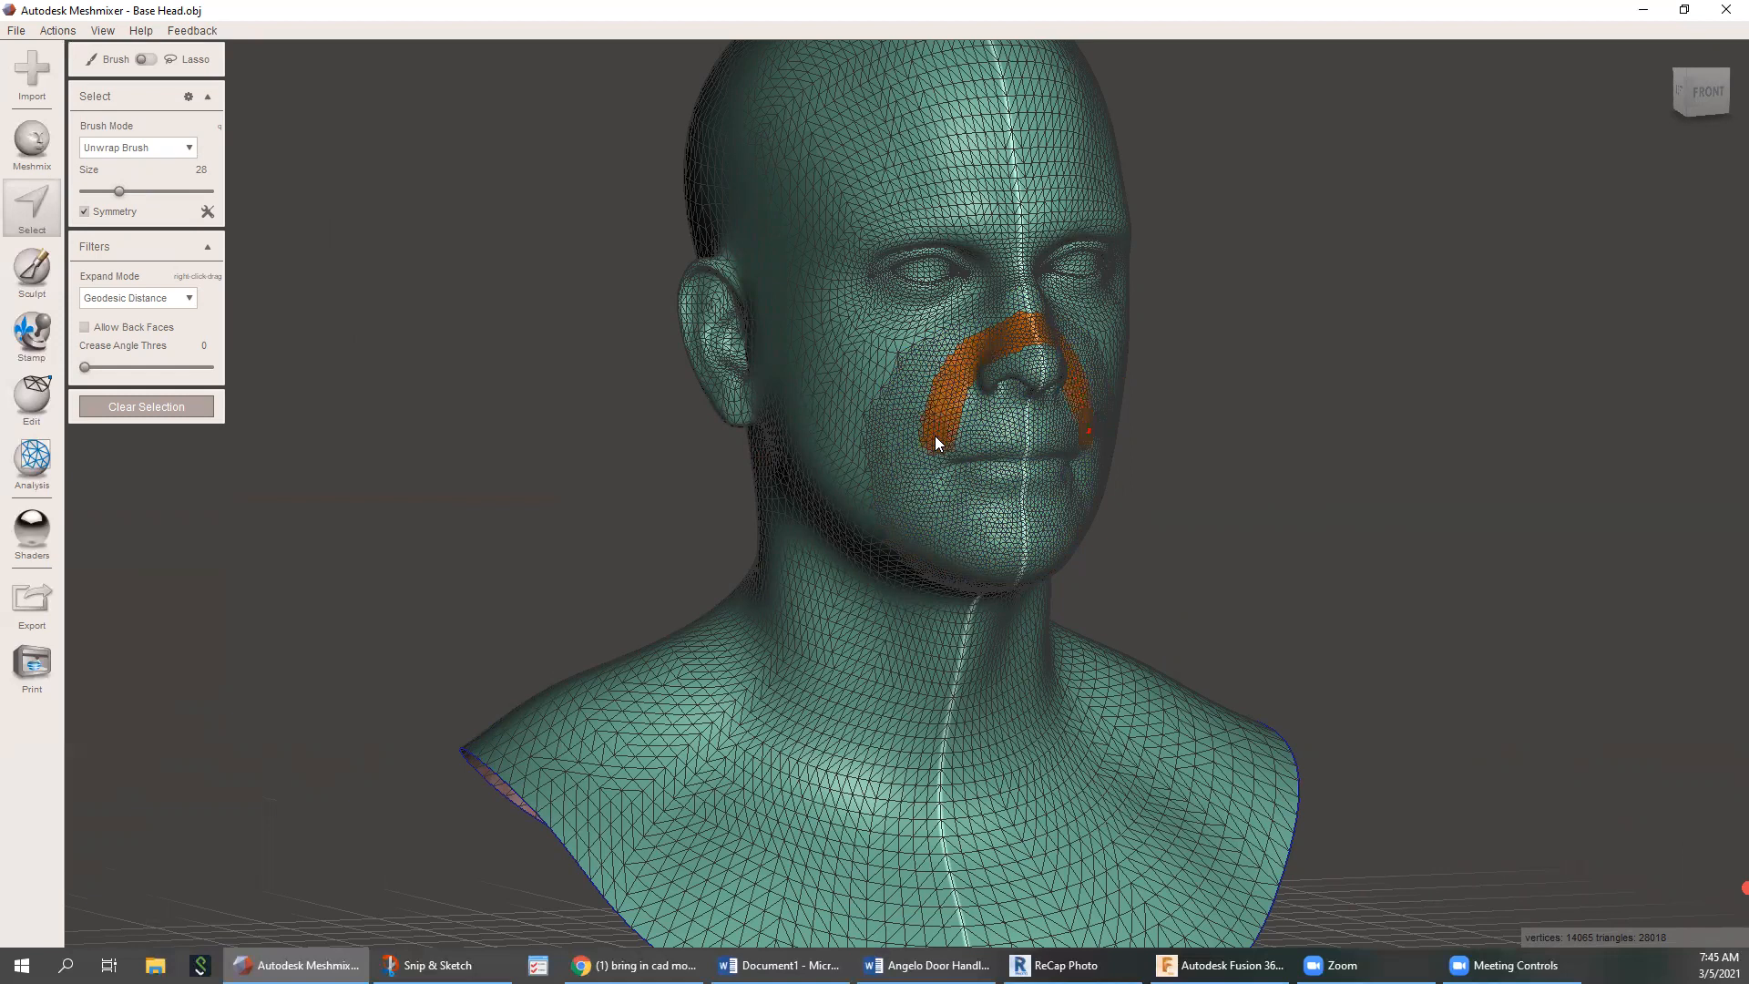
left_click_drag(931, 459, 931, 500)
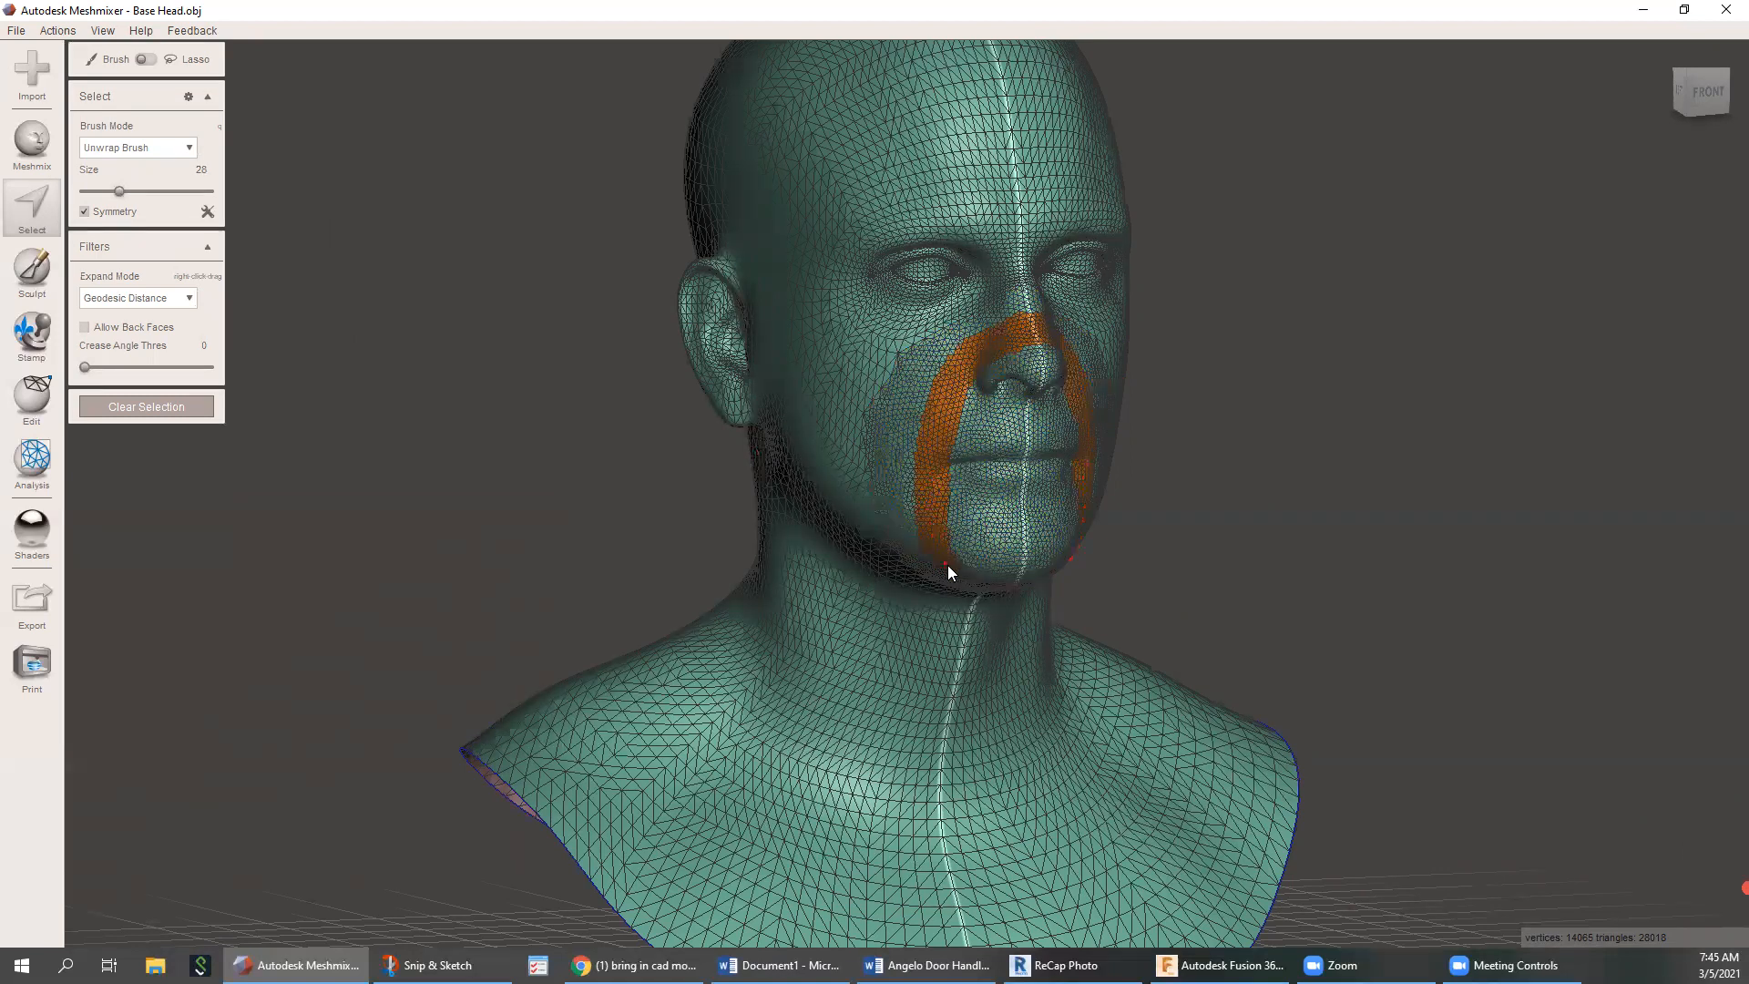
left_click_drag(1007, 584, 1020, 585)
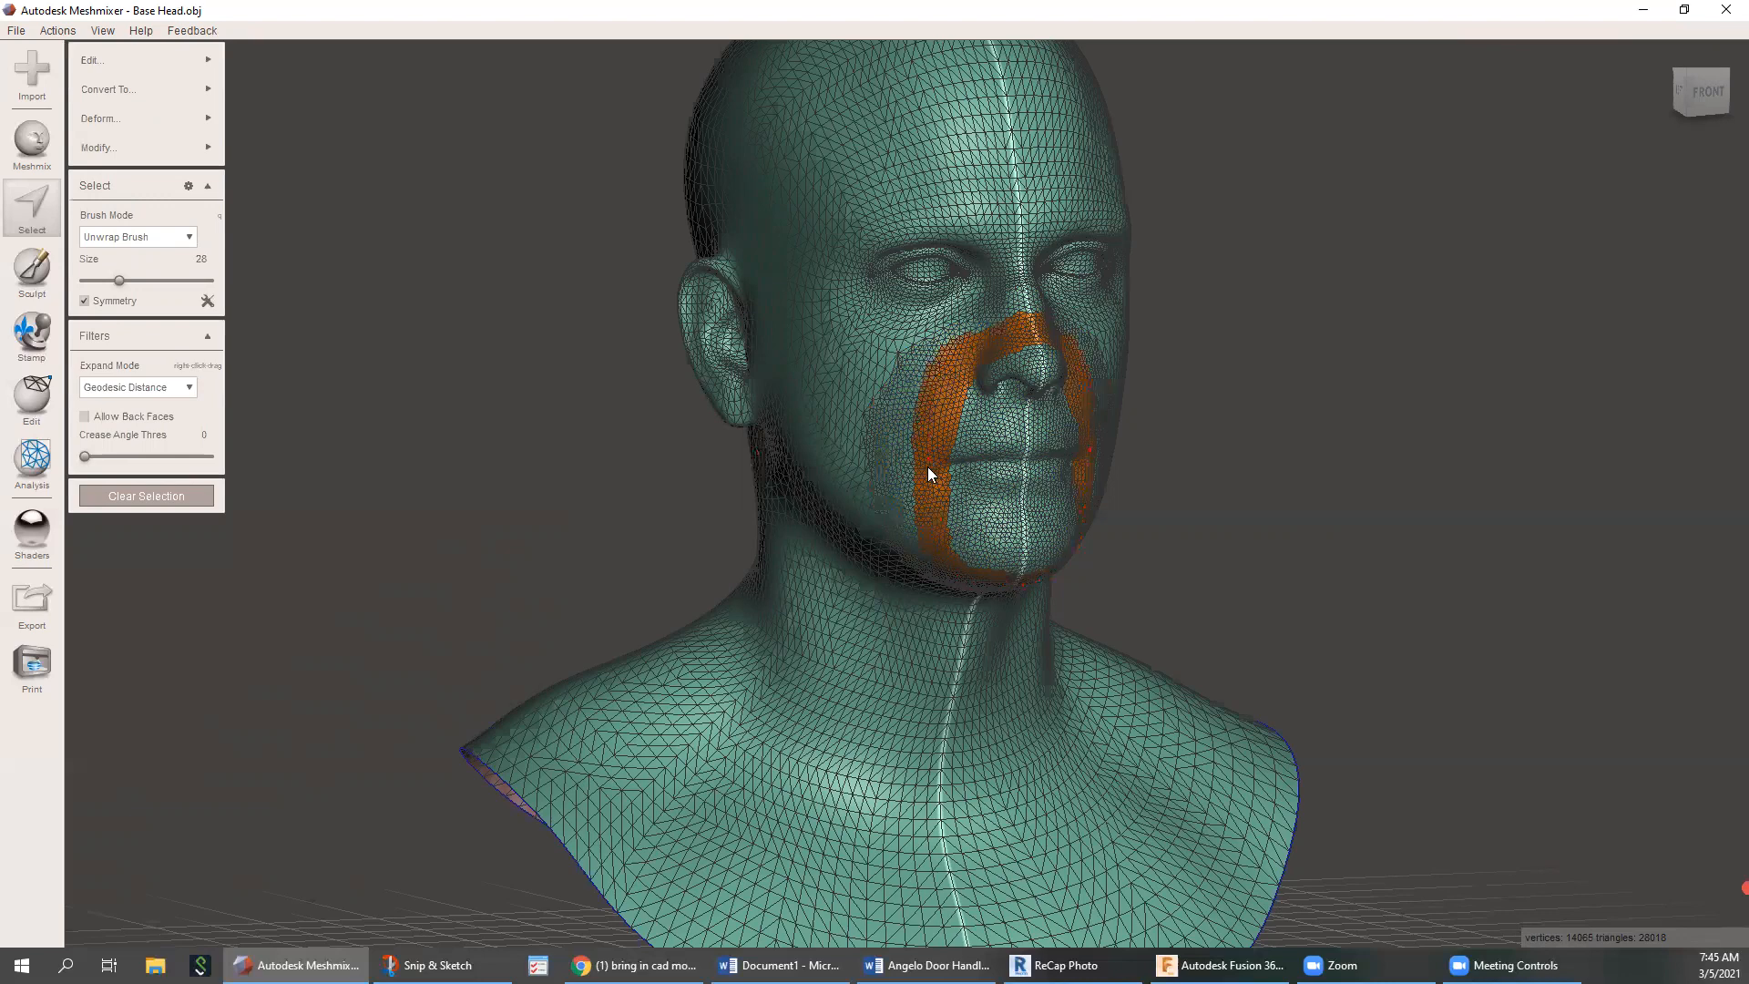
Fill the inside of the selection ring so it covers the nose, mouth and chin completely
right_click_drag(960, 512, 925, 359)
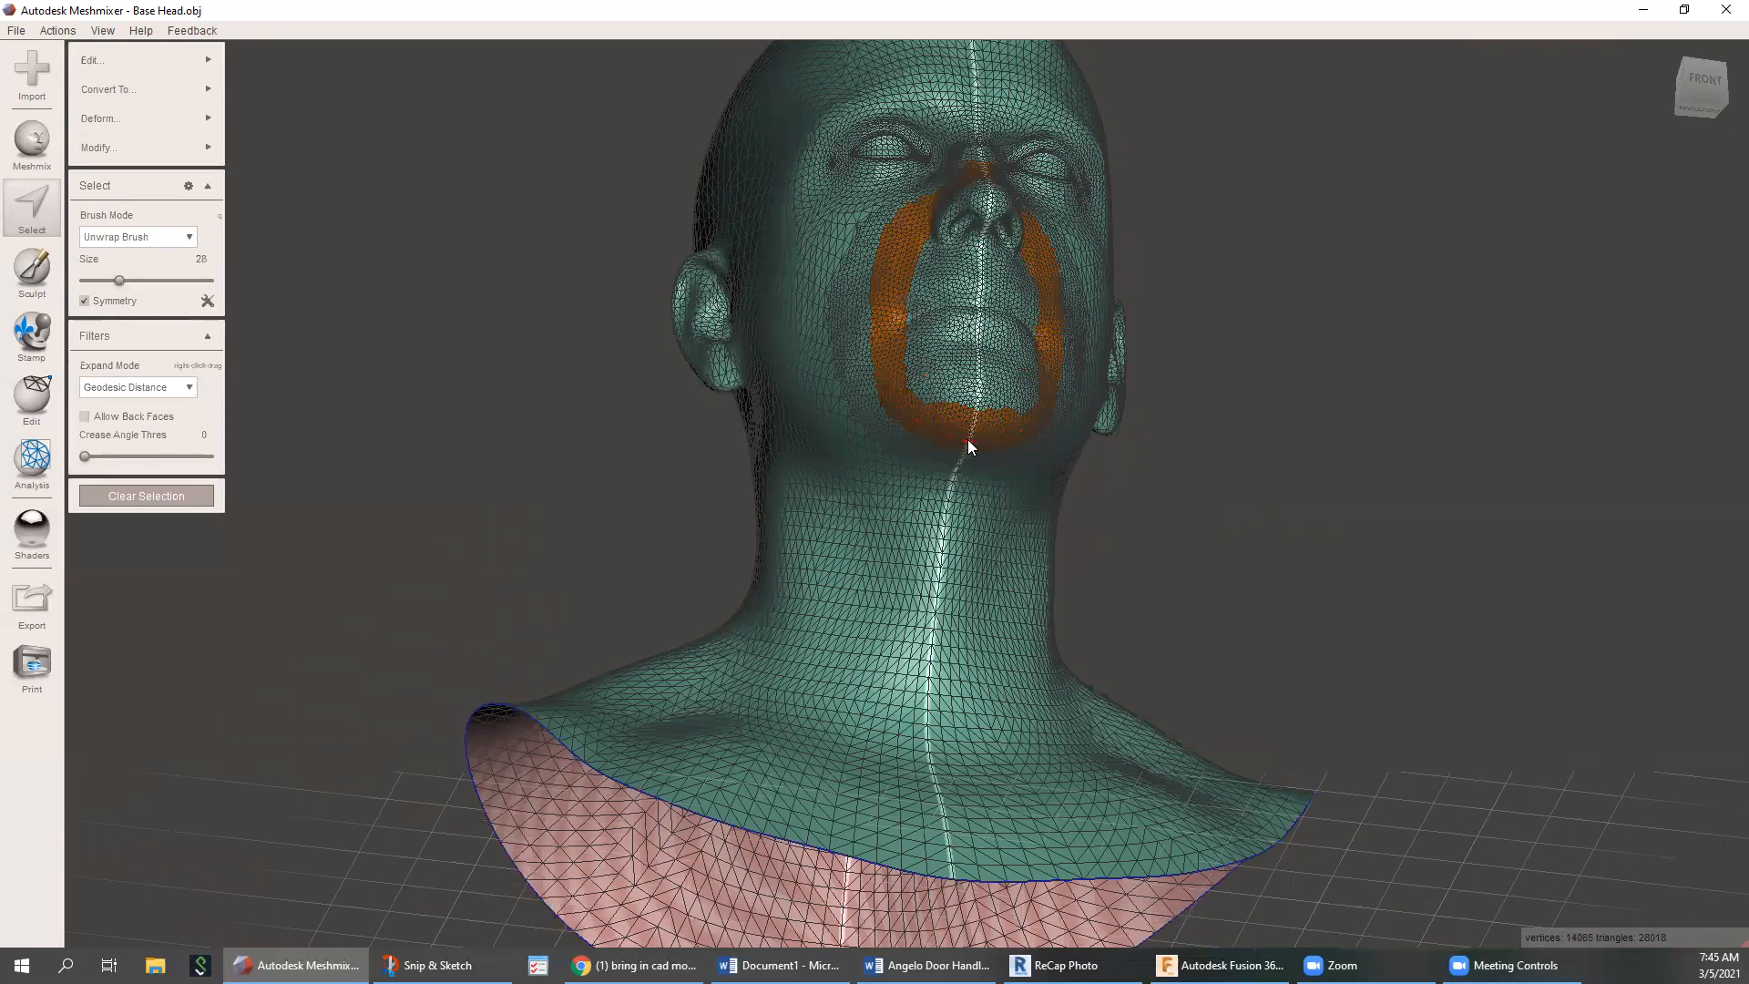
right_click_drag(922, 344, 926, 420)
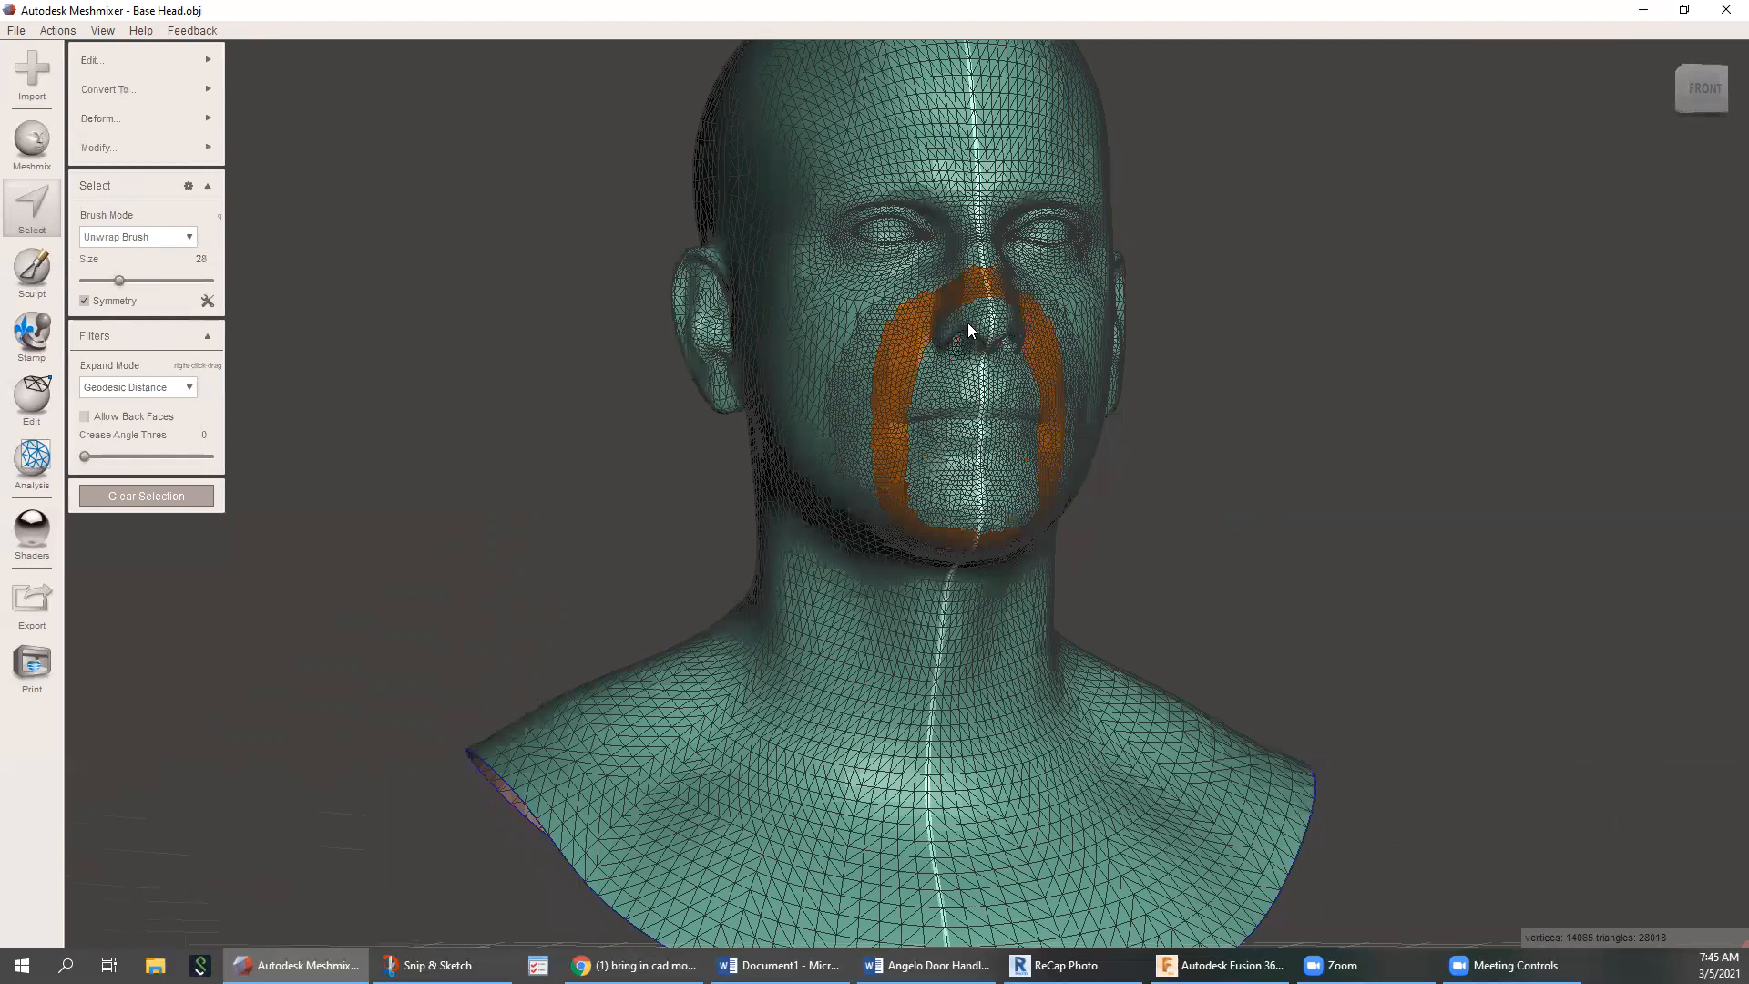
mouse_move(978, 308)
left_mouse_down()
mouse_move(979, 515)
mouse_move(929, 517)
mouse_move(907, 374)
left_mouse_up()
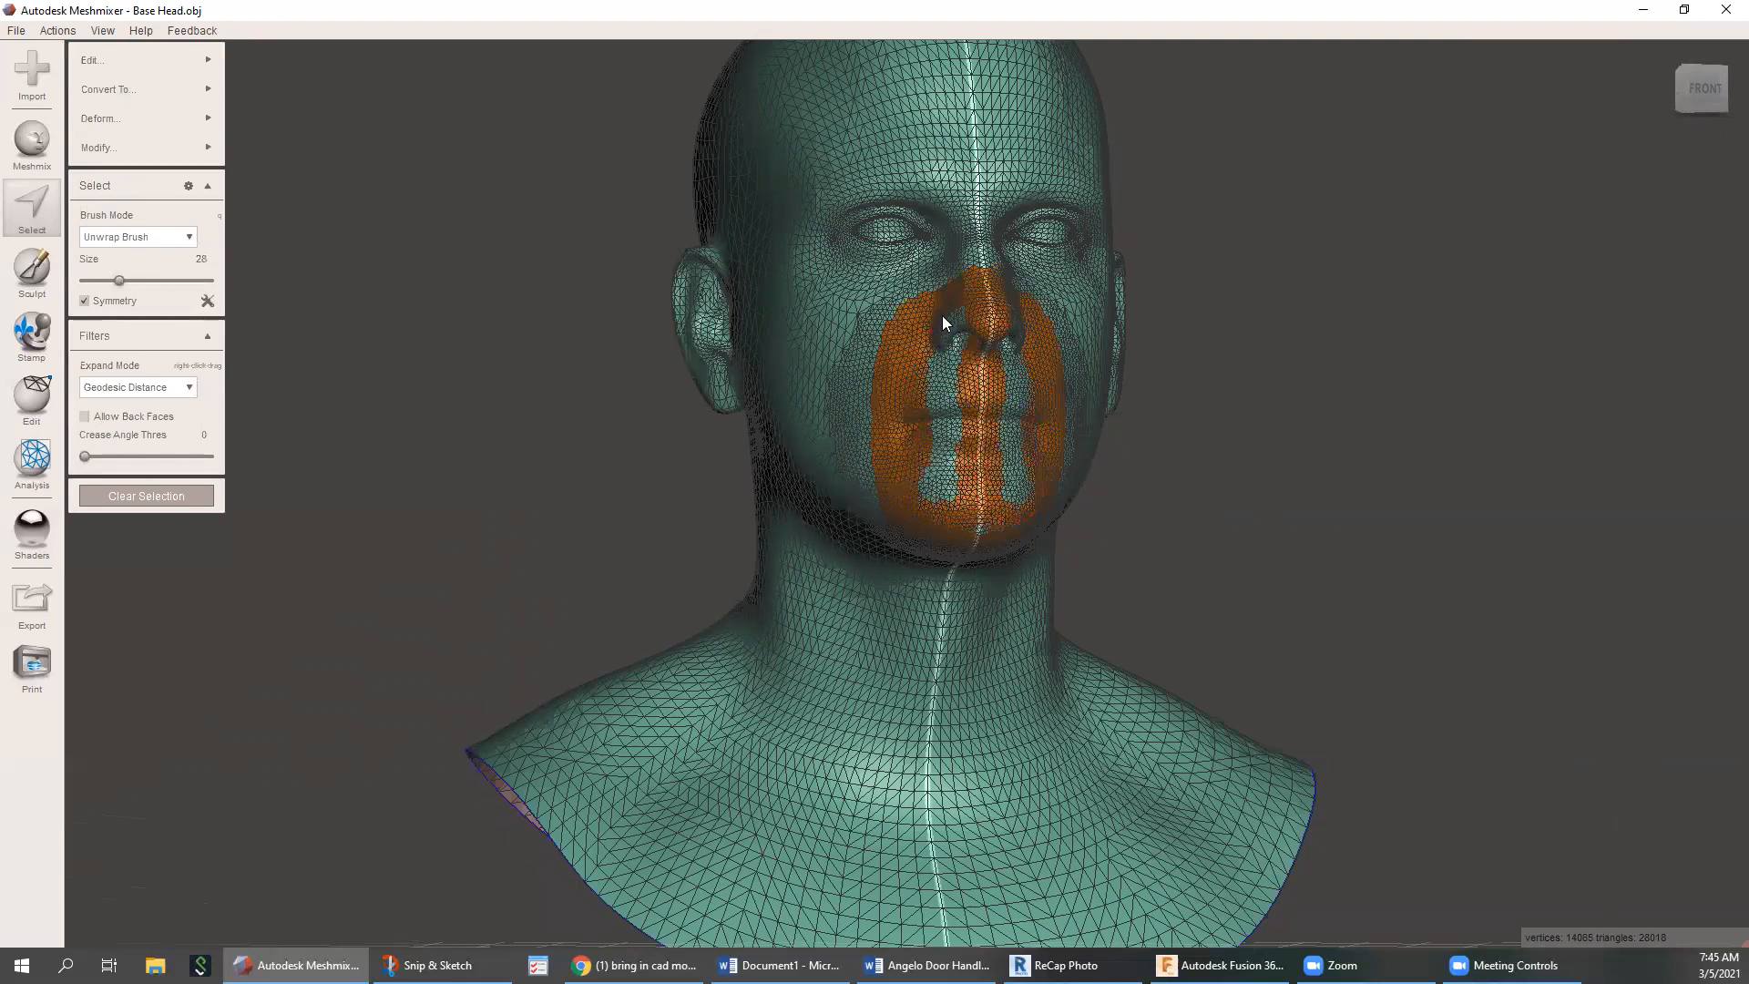
mouse_move(962, 312)
left_mouse_down()
mouse_move(937, 495)
mouse_move(968, 493)
mouse_move(947, 381)
mouse_move(985, 537)
mouse_move(975, 360)
mouse_move(994, 330)
mouse_move(949, 375)
left_mouse_up()
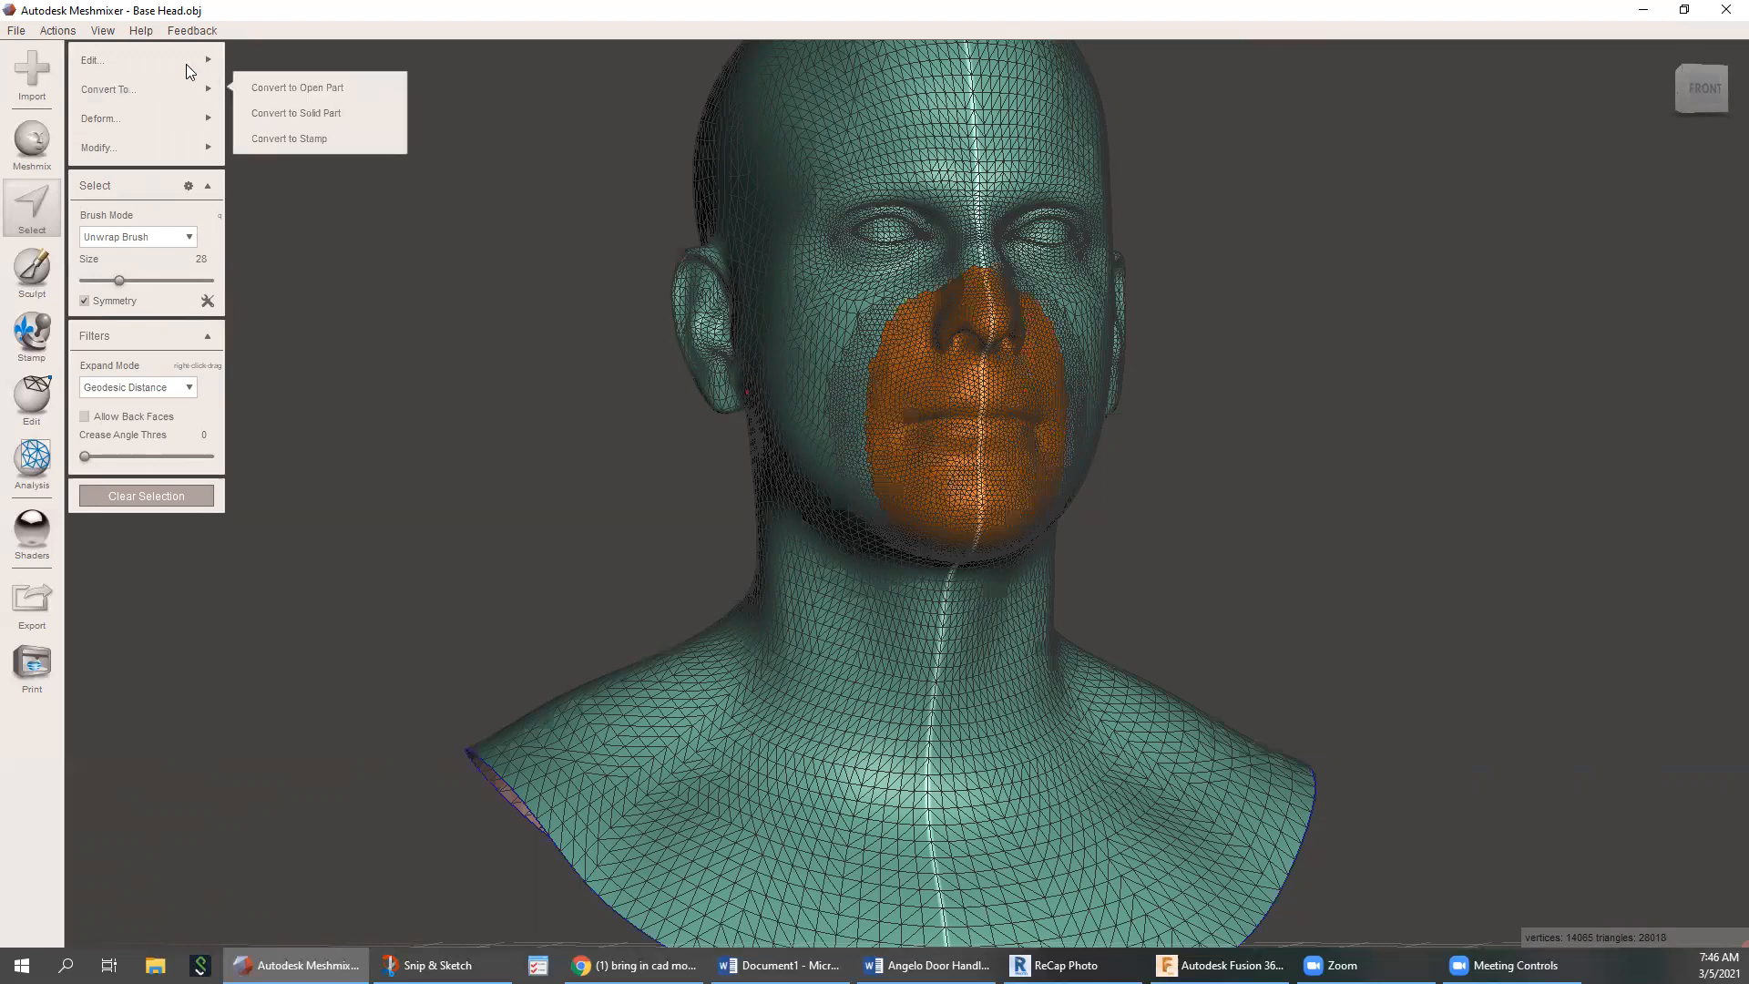
Smooth the boundary of the lower face selection with Smoothness 90 and Iterations 44, creating new groups, and accept it
mouse_move(196, 61)
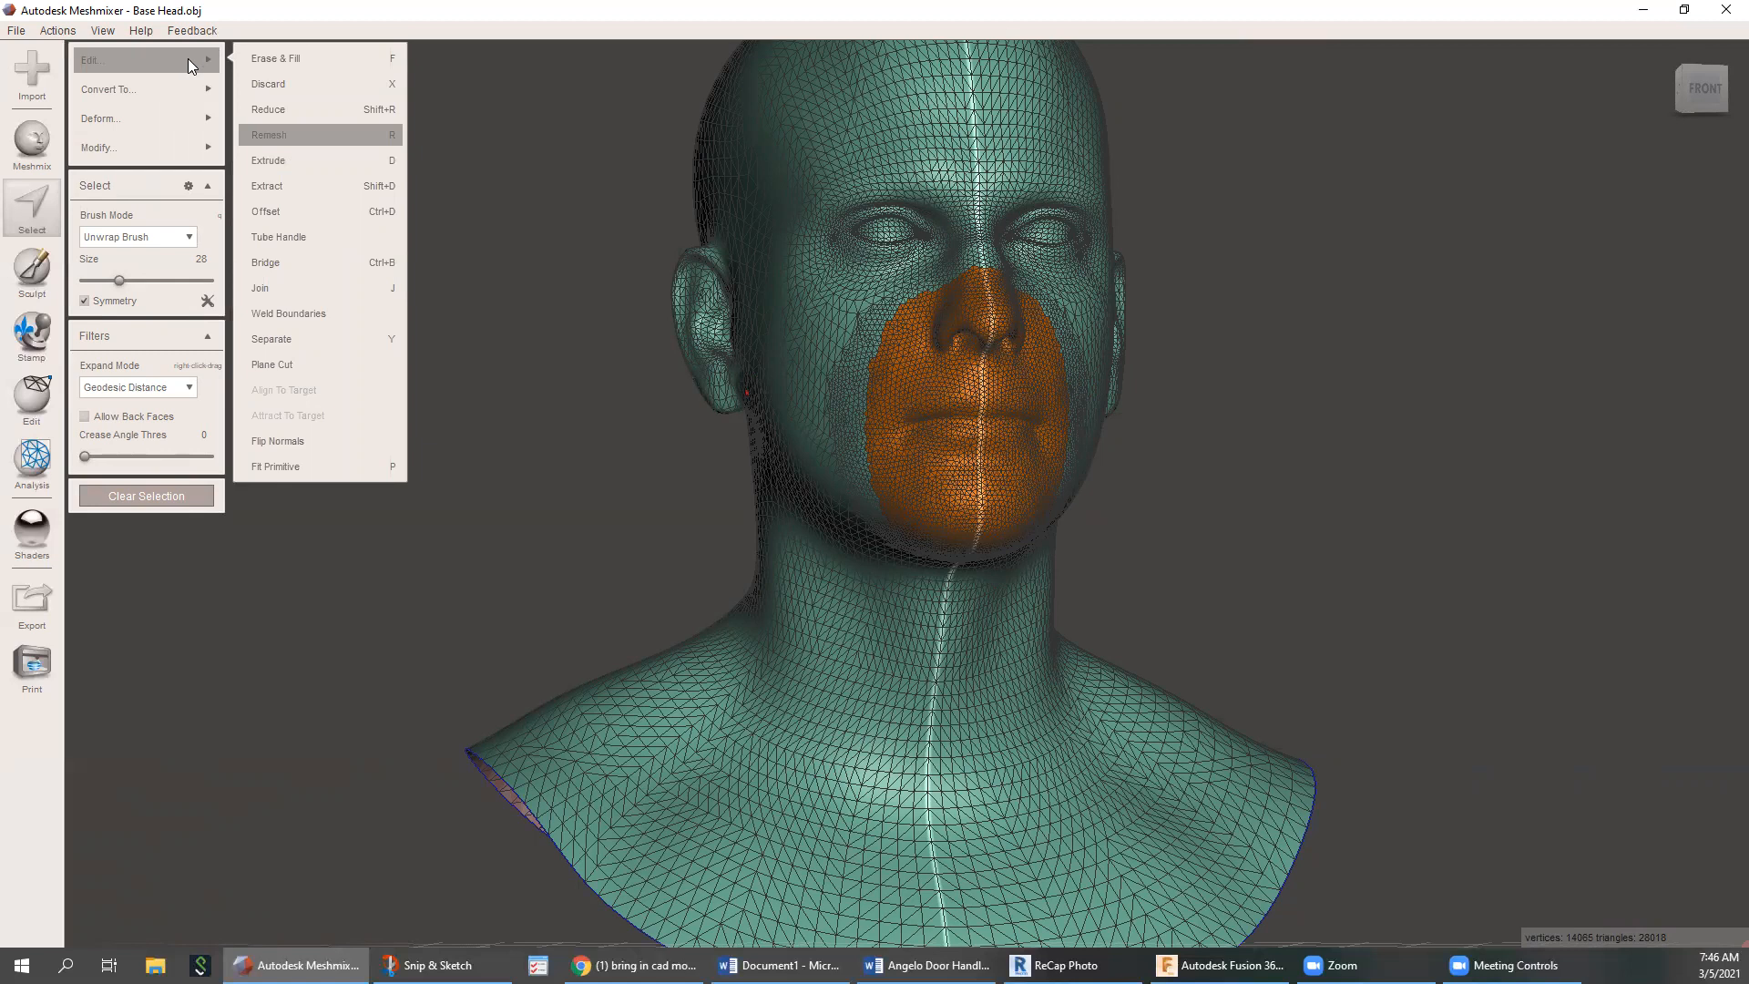
mouse_move(151, 149)
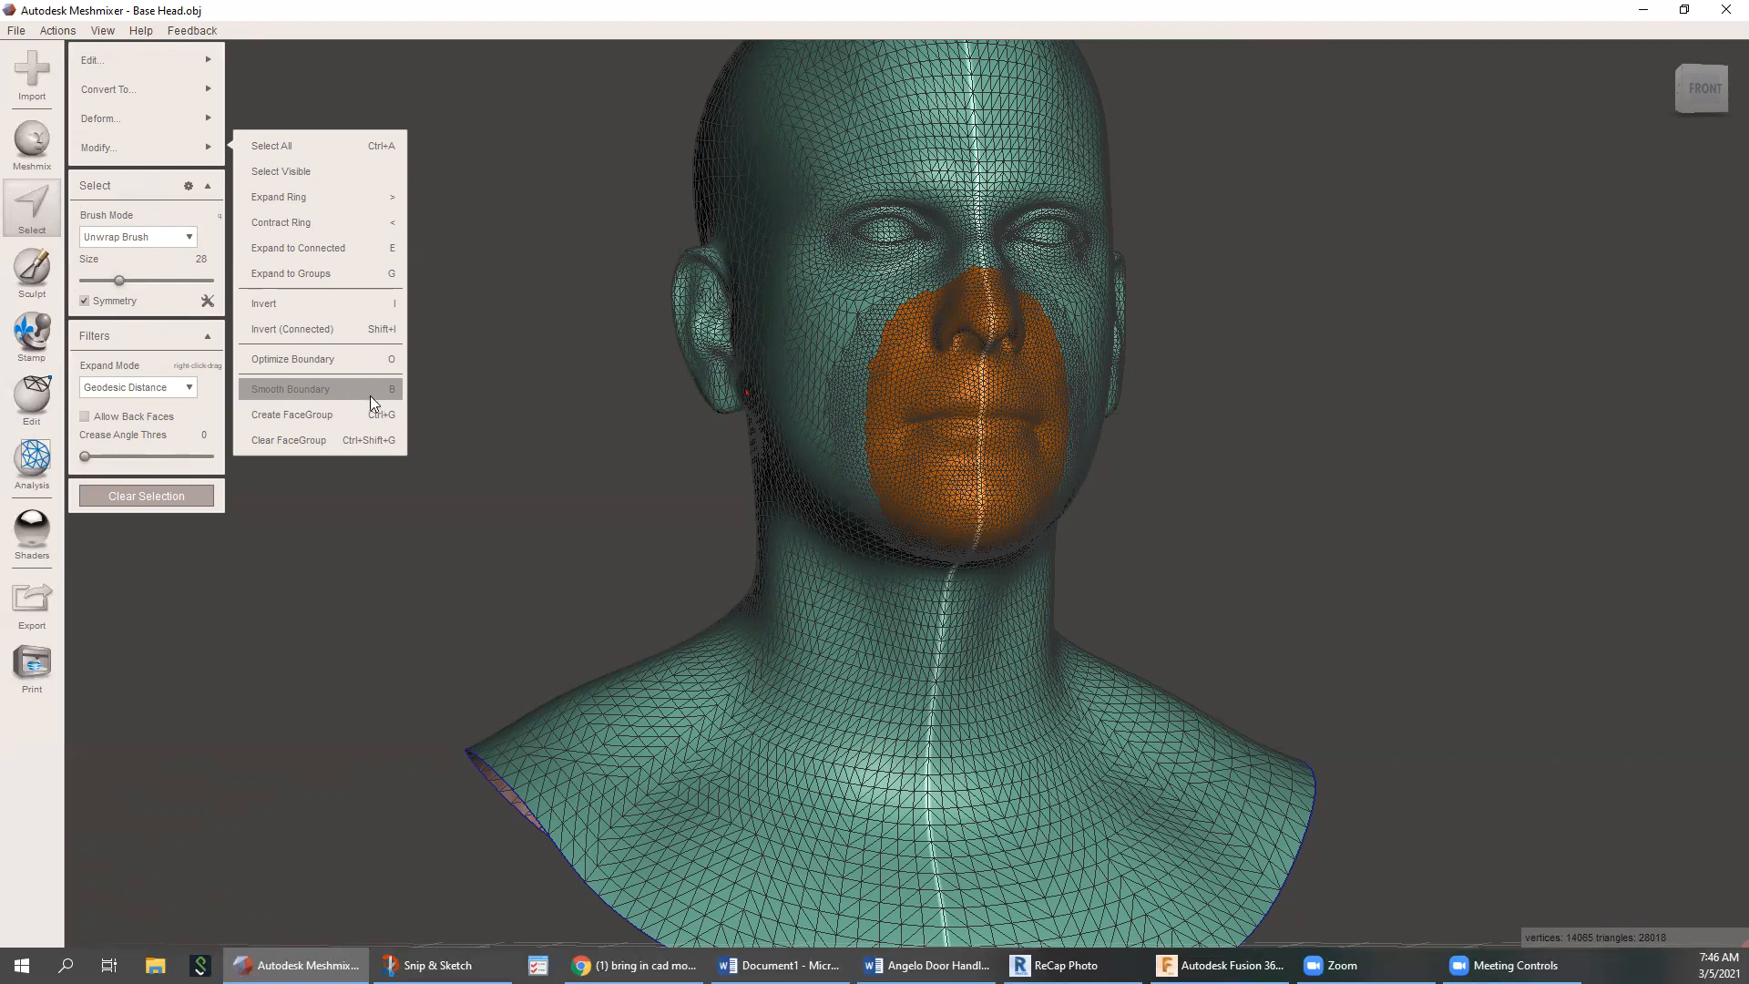
left_click(295, 392)
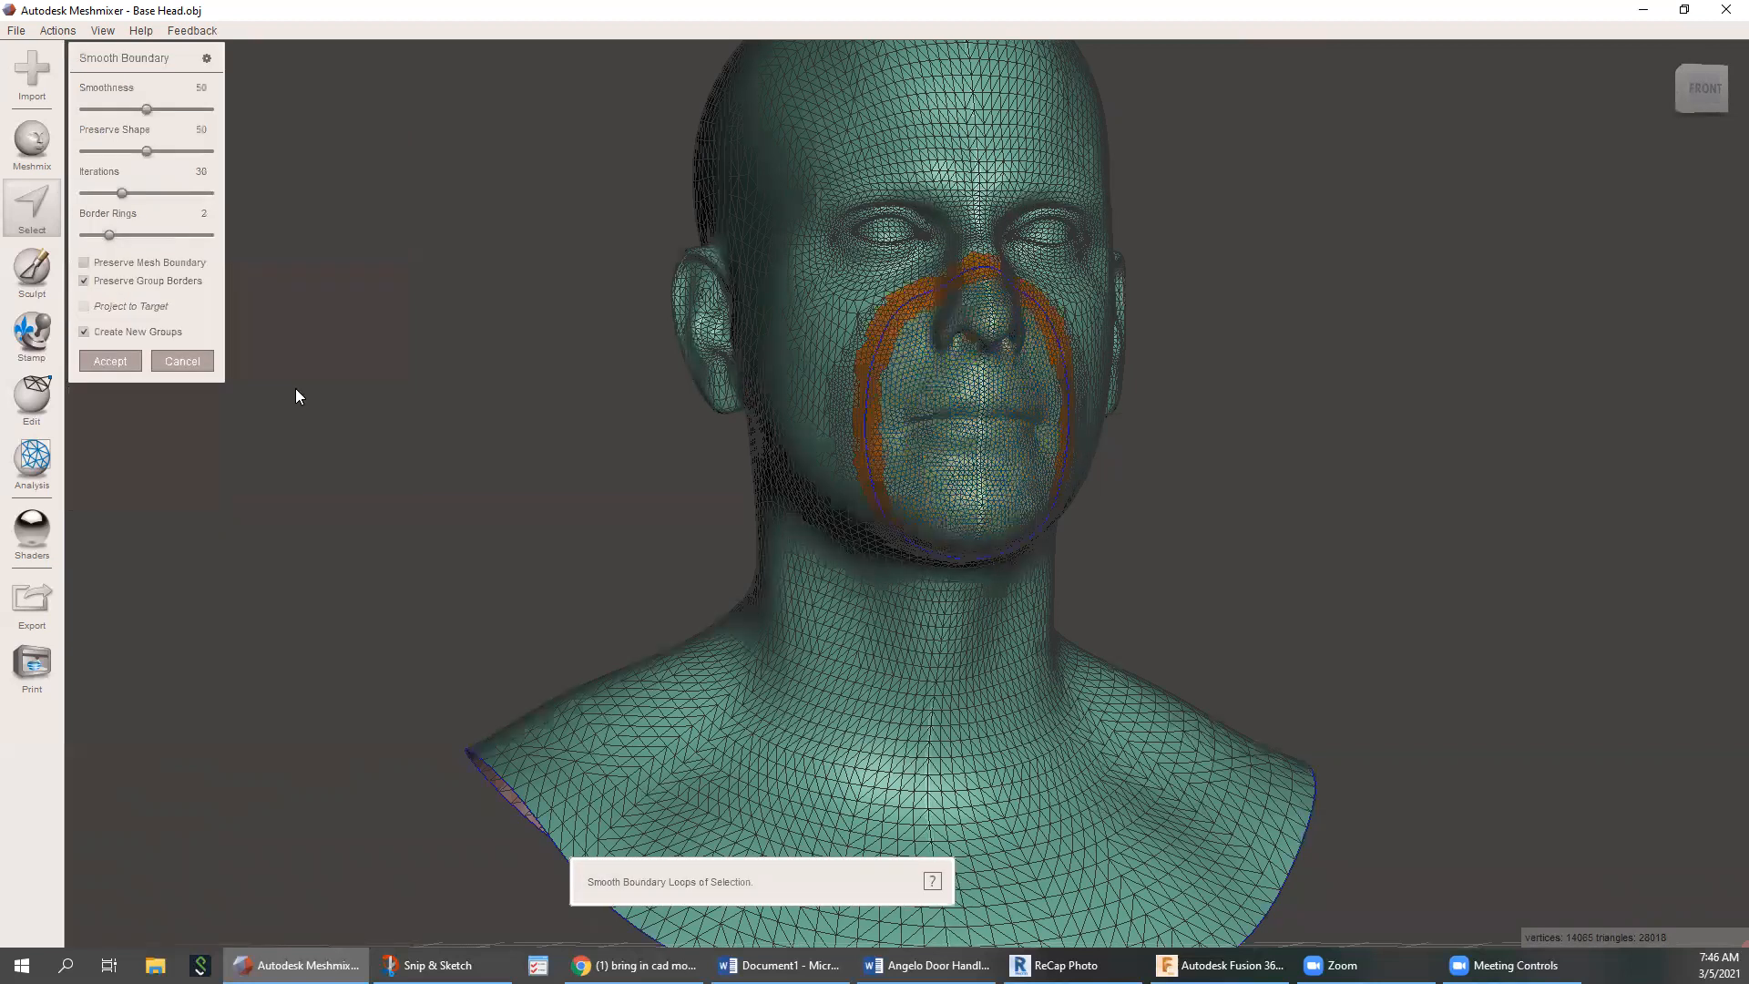
right_click_drag(962, 311, 942, 393)
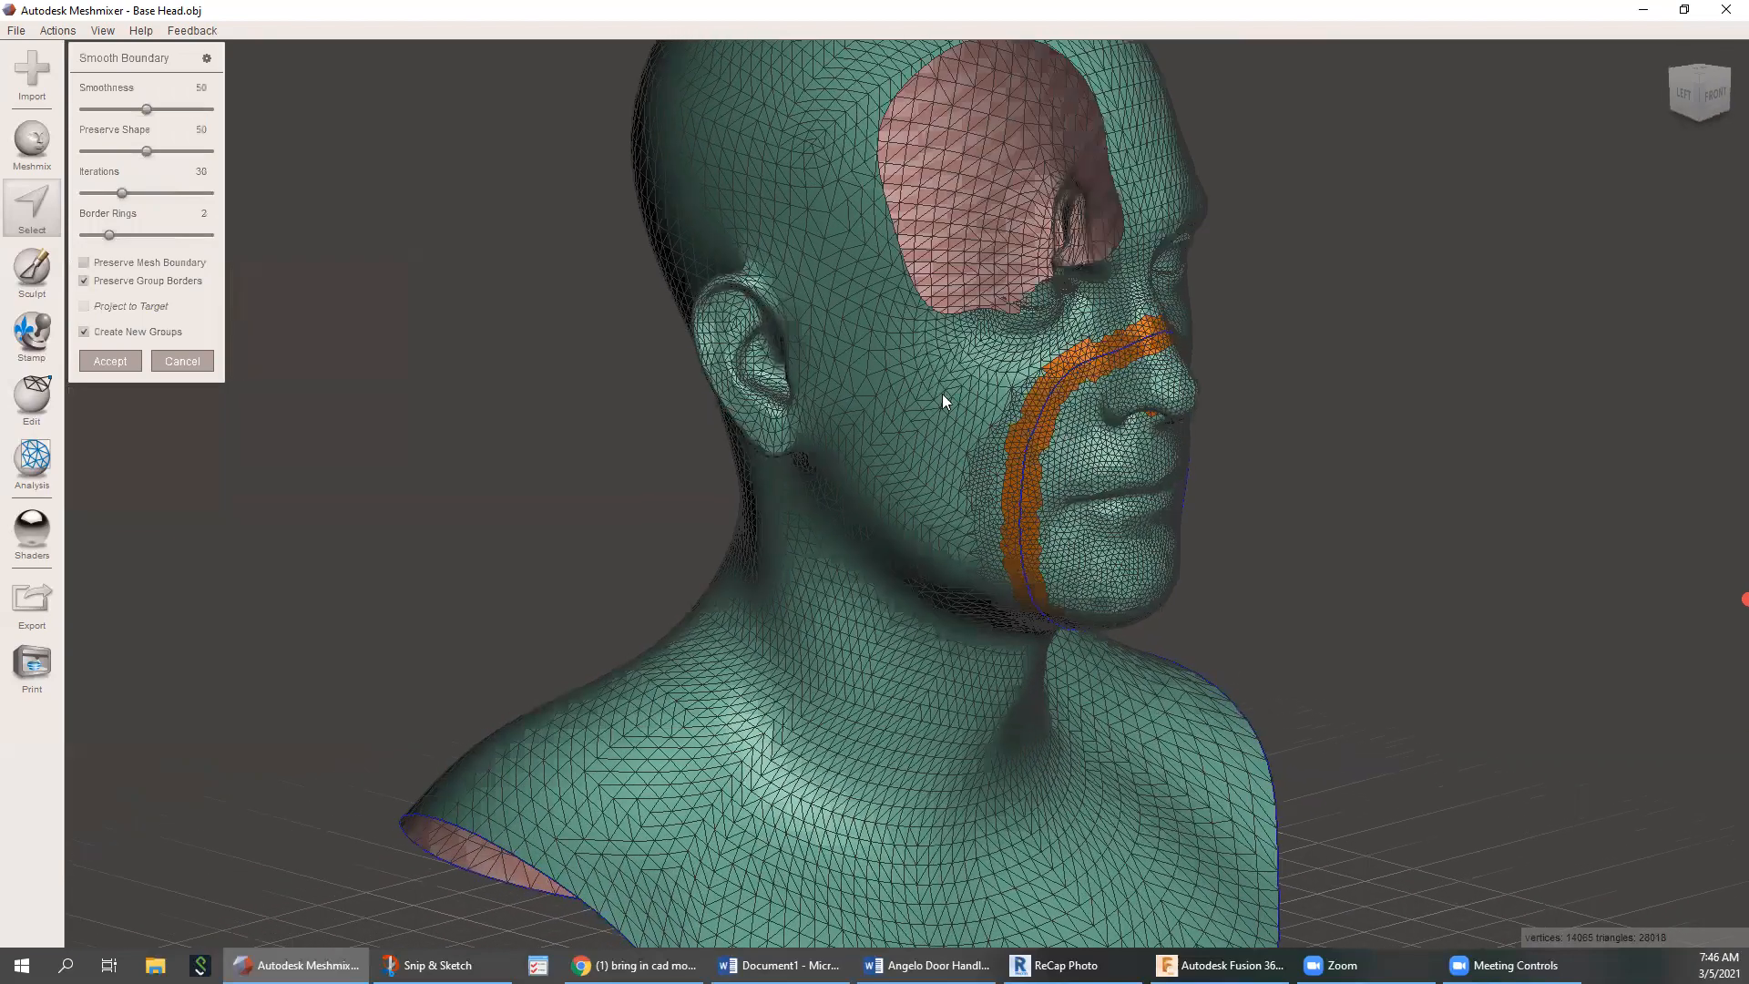
scroll(1033, 416, "down", 4)
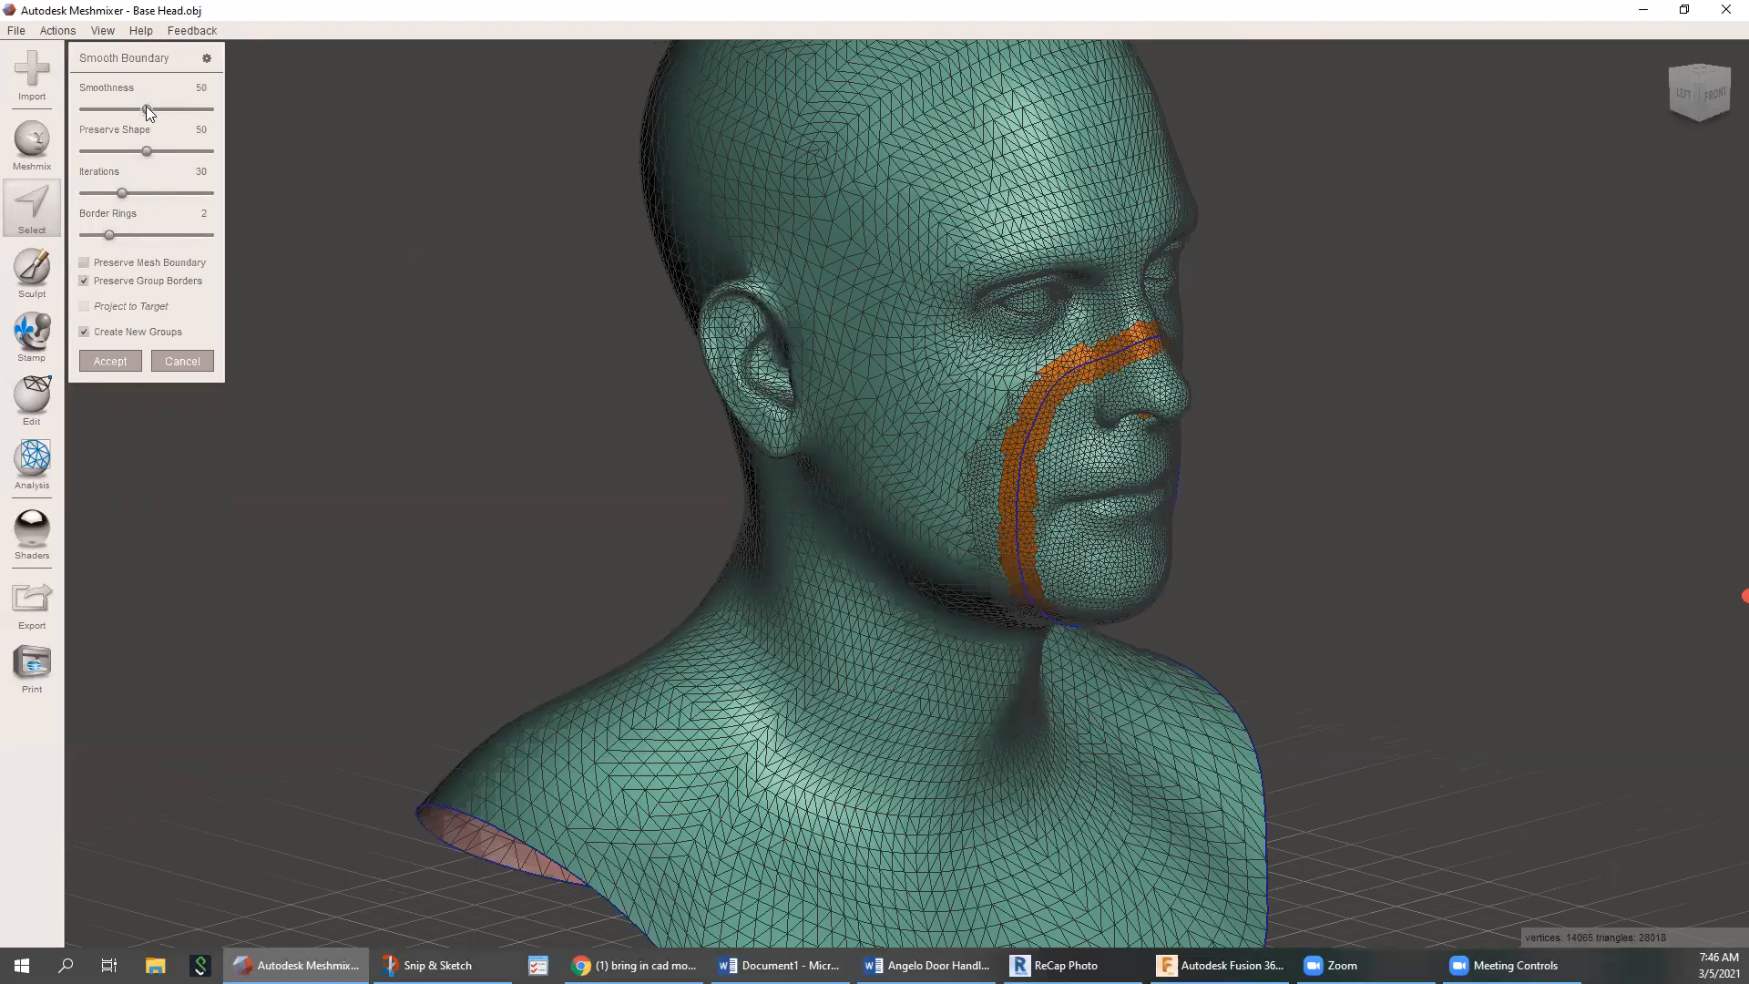
left_click_drag(156, 109, 163, 109)
left_click_drag(121, 193, 128, 193)
right_click_drag(442, 259, 328, 255)
scroll(594, 352, "up", 2)
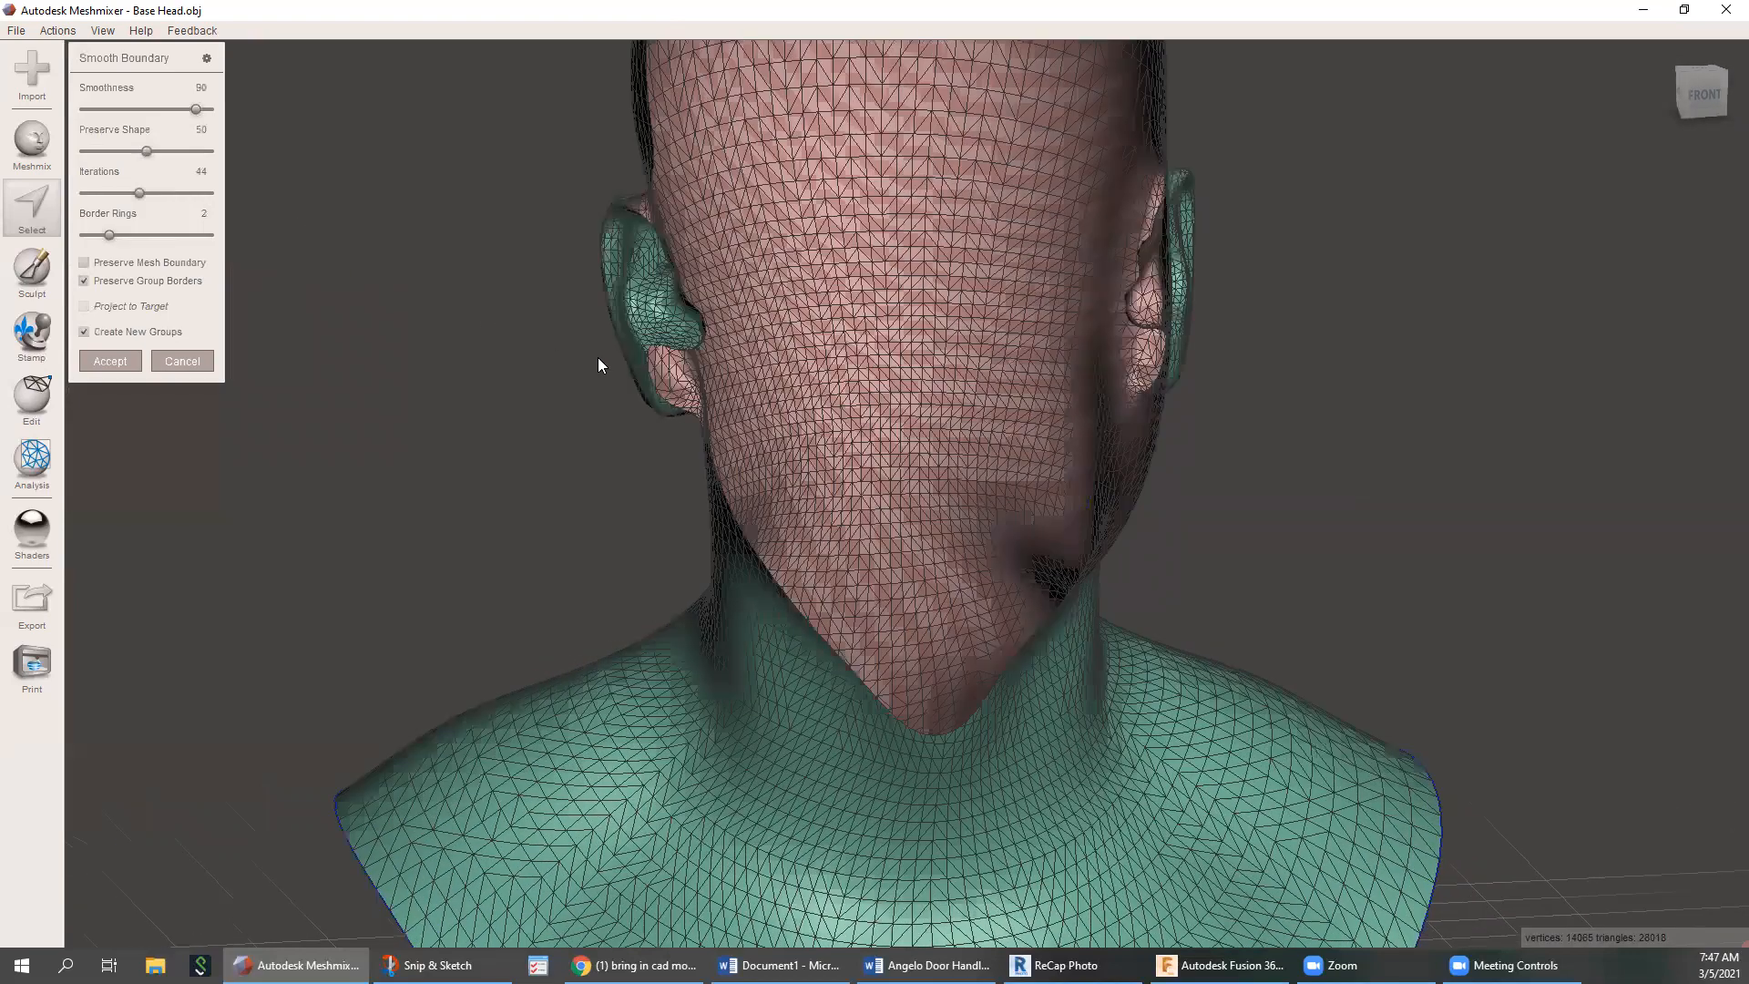
scroll(594, 352, "down", 3)
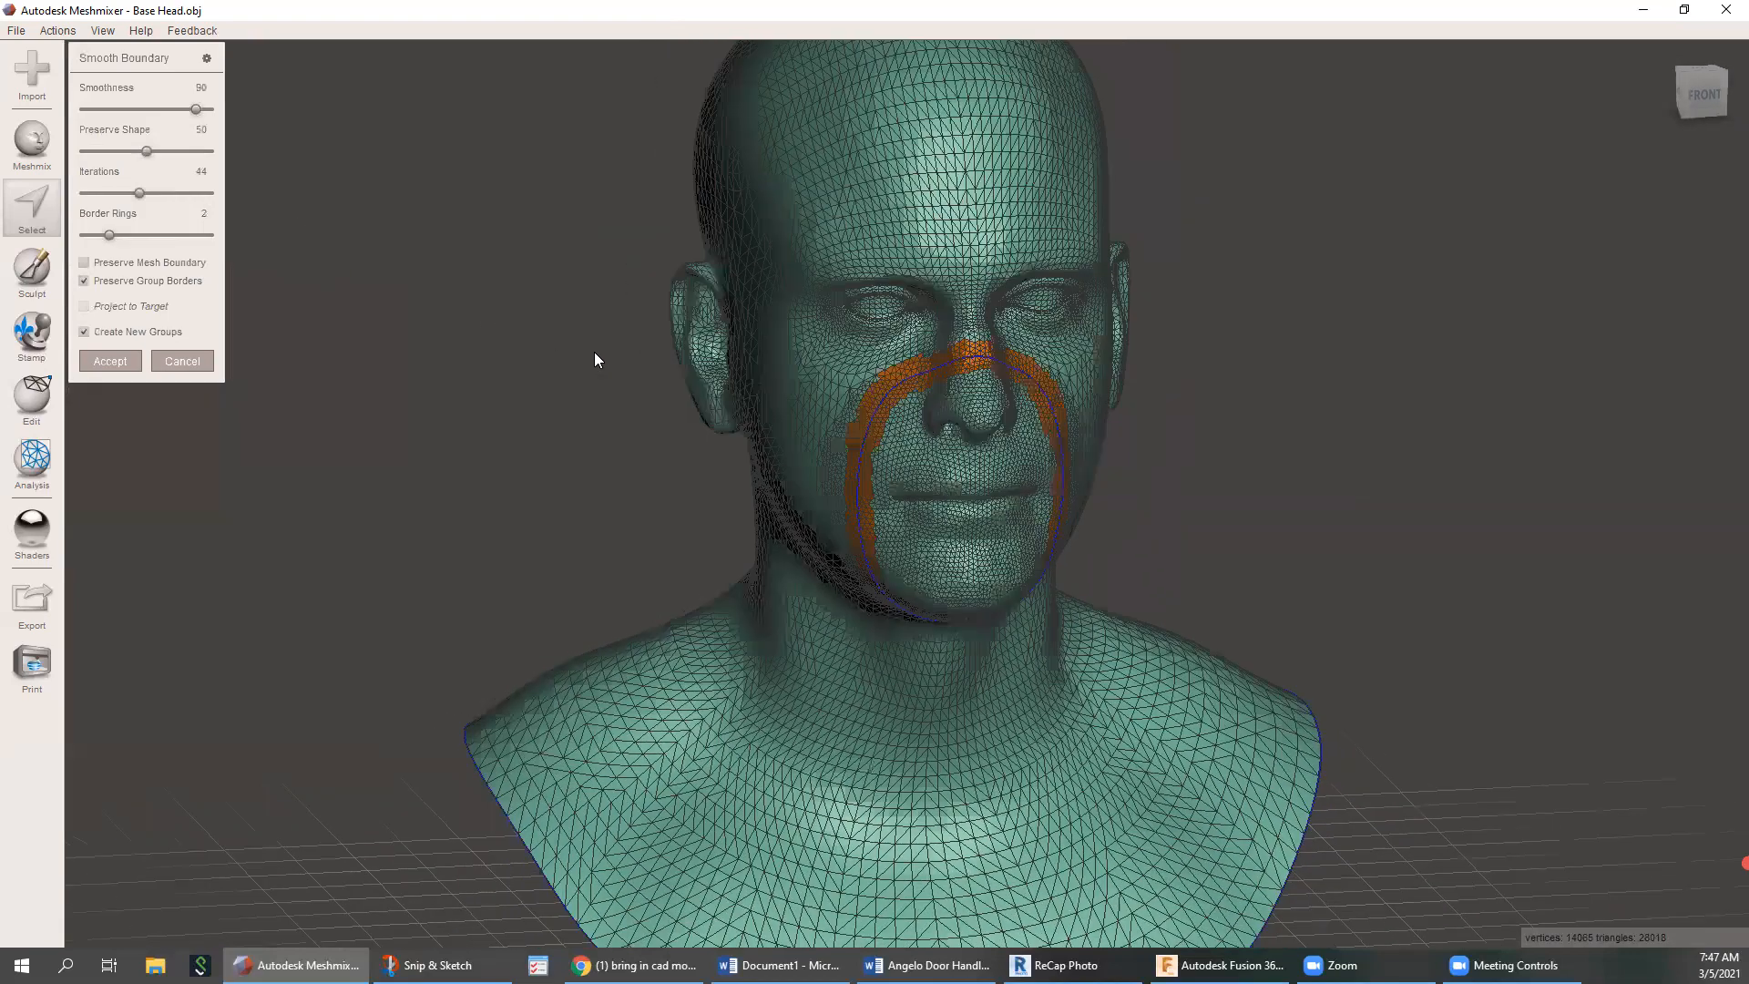
left_click(110, 360)
Clear the lower face selection and examine the smoothed boundary of its face group from both sides
right_click_drag(508, 455, 353, 413)
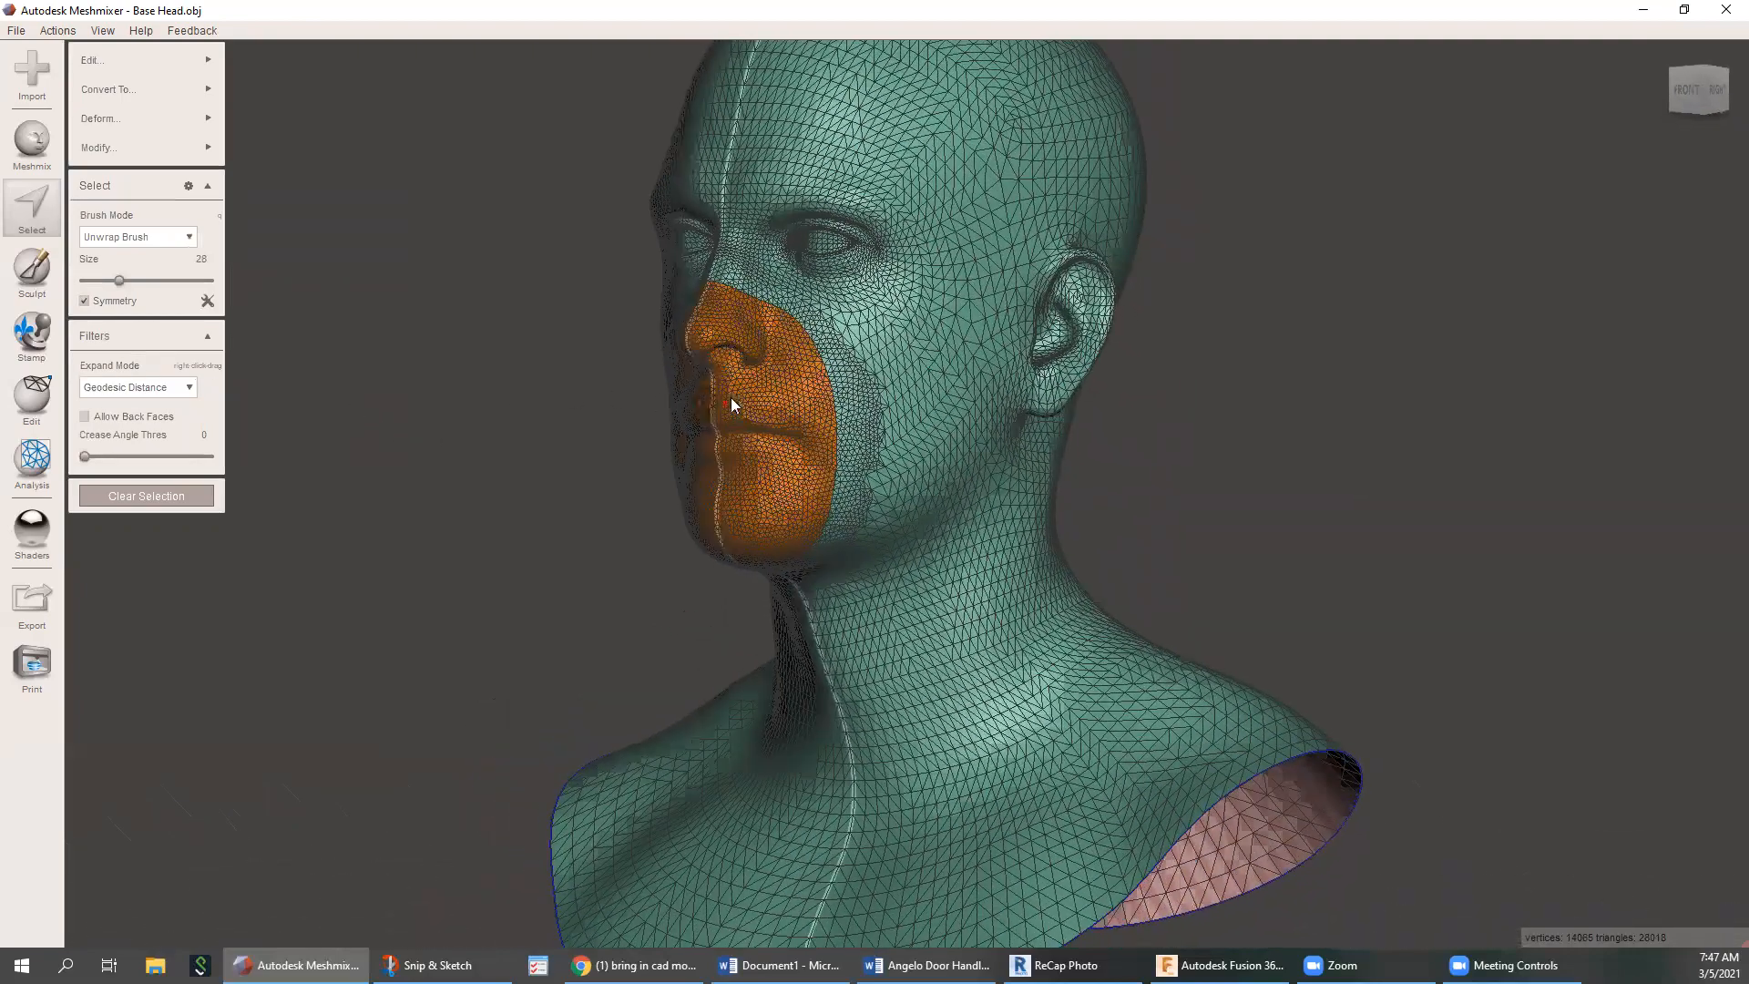
scroll(816, 386, "up", 2)
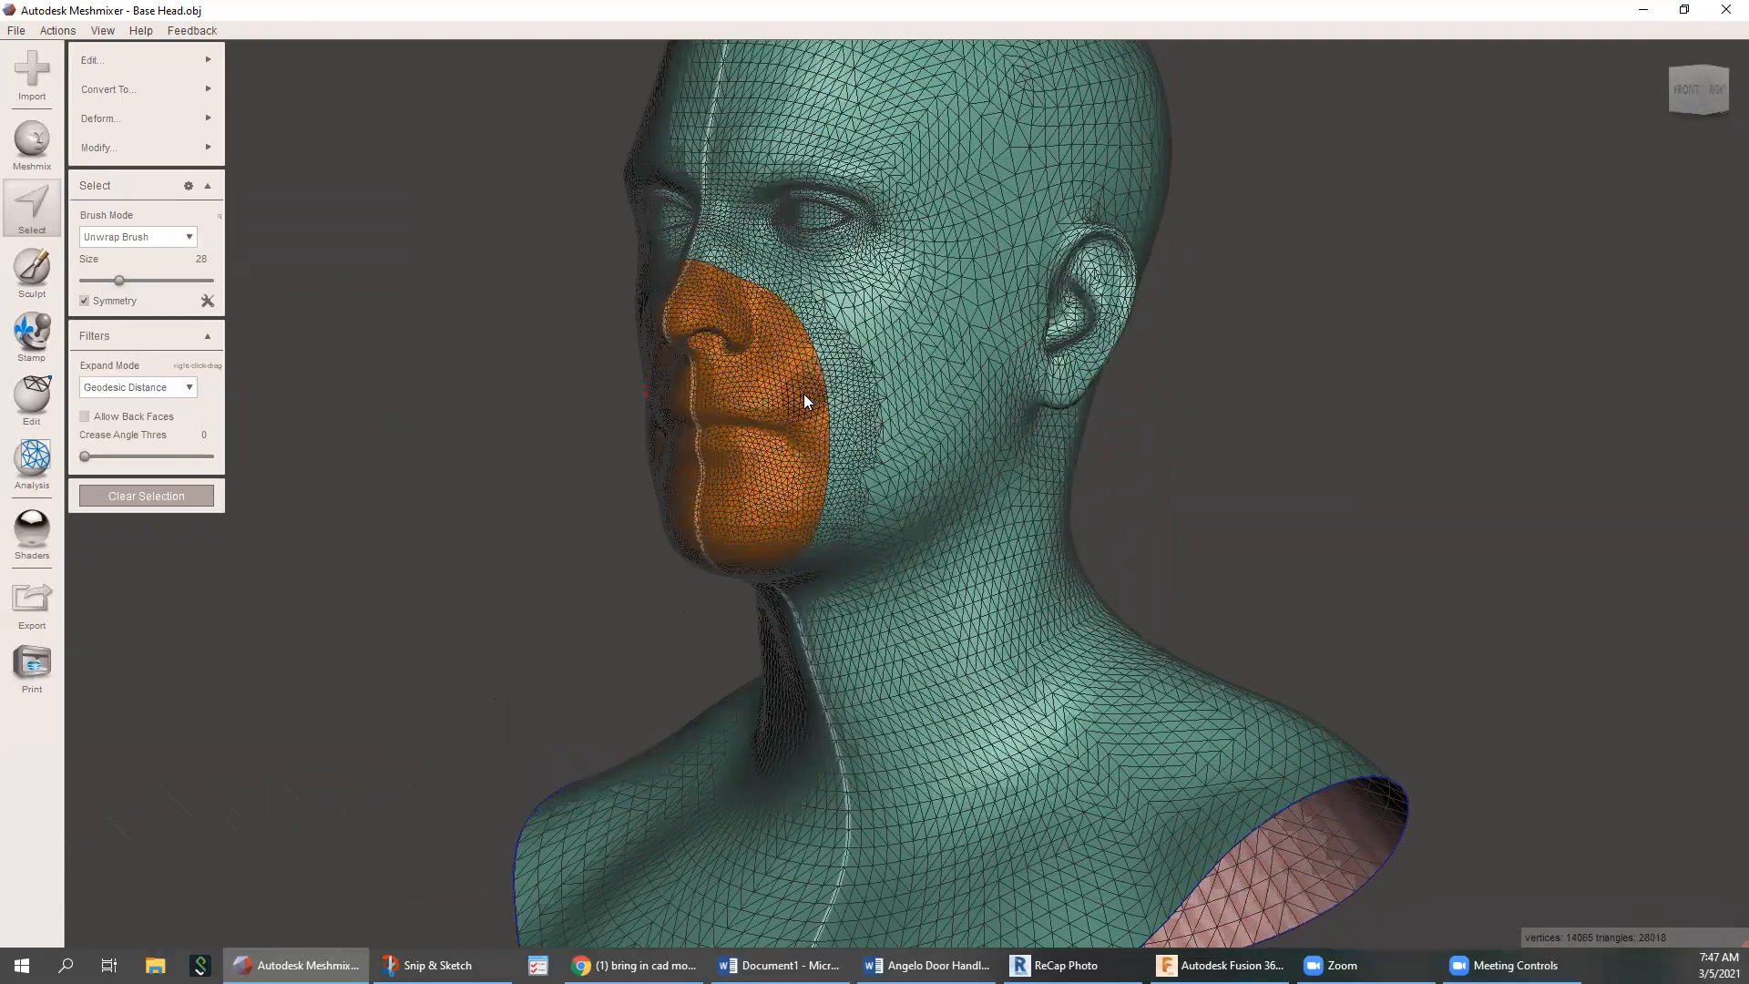
left_click(106, 33)
left_click(113, 49)
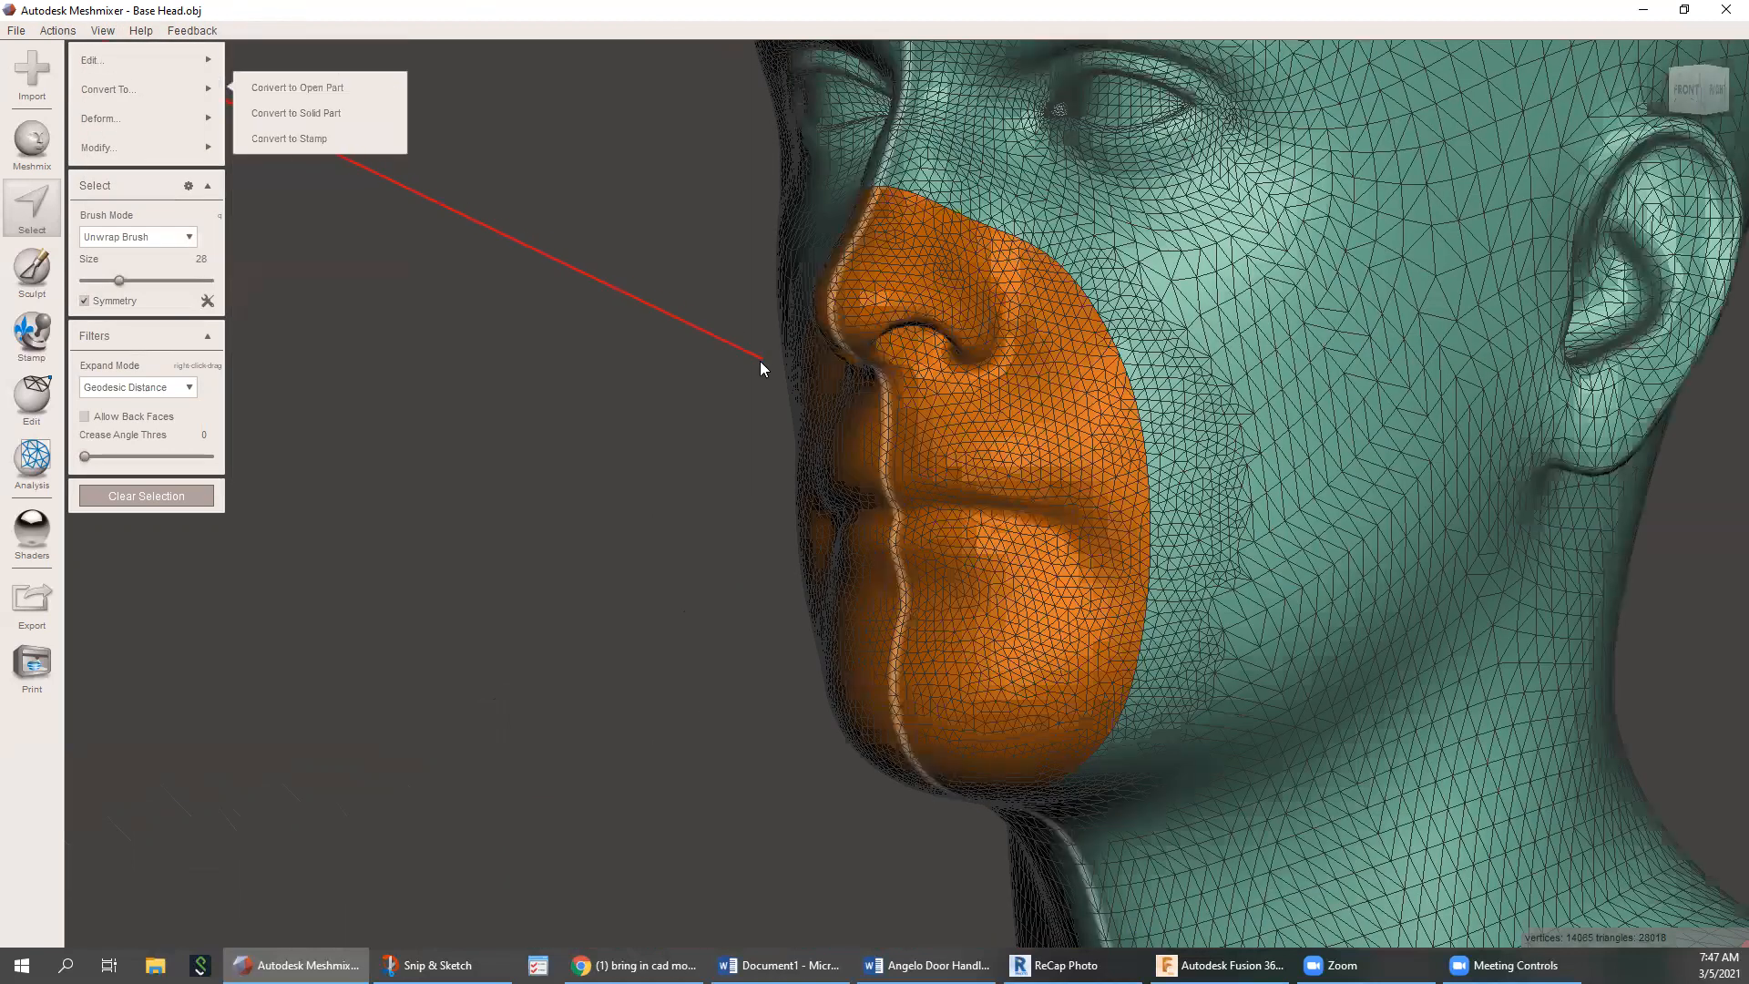
left_click(179, 499)
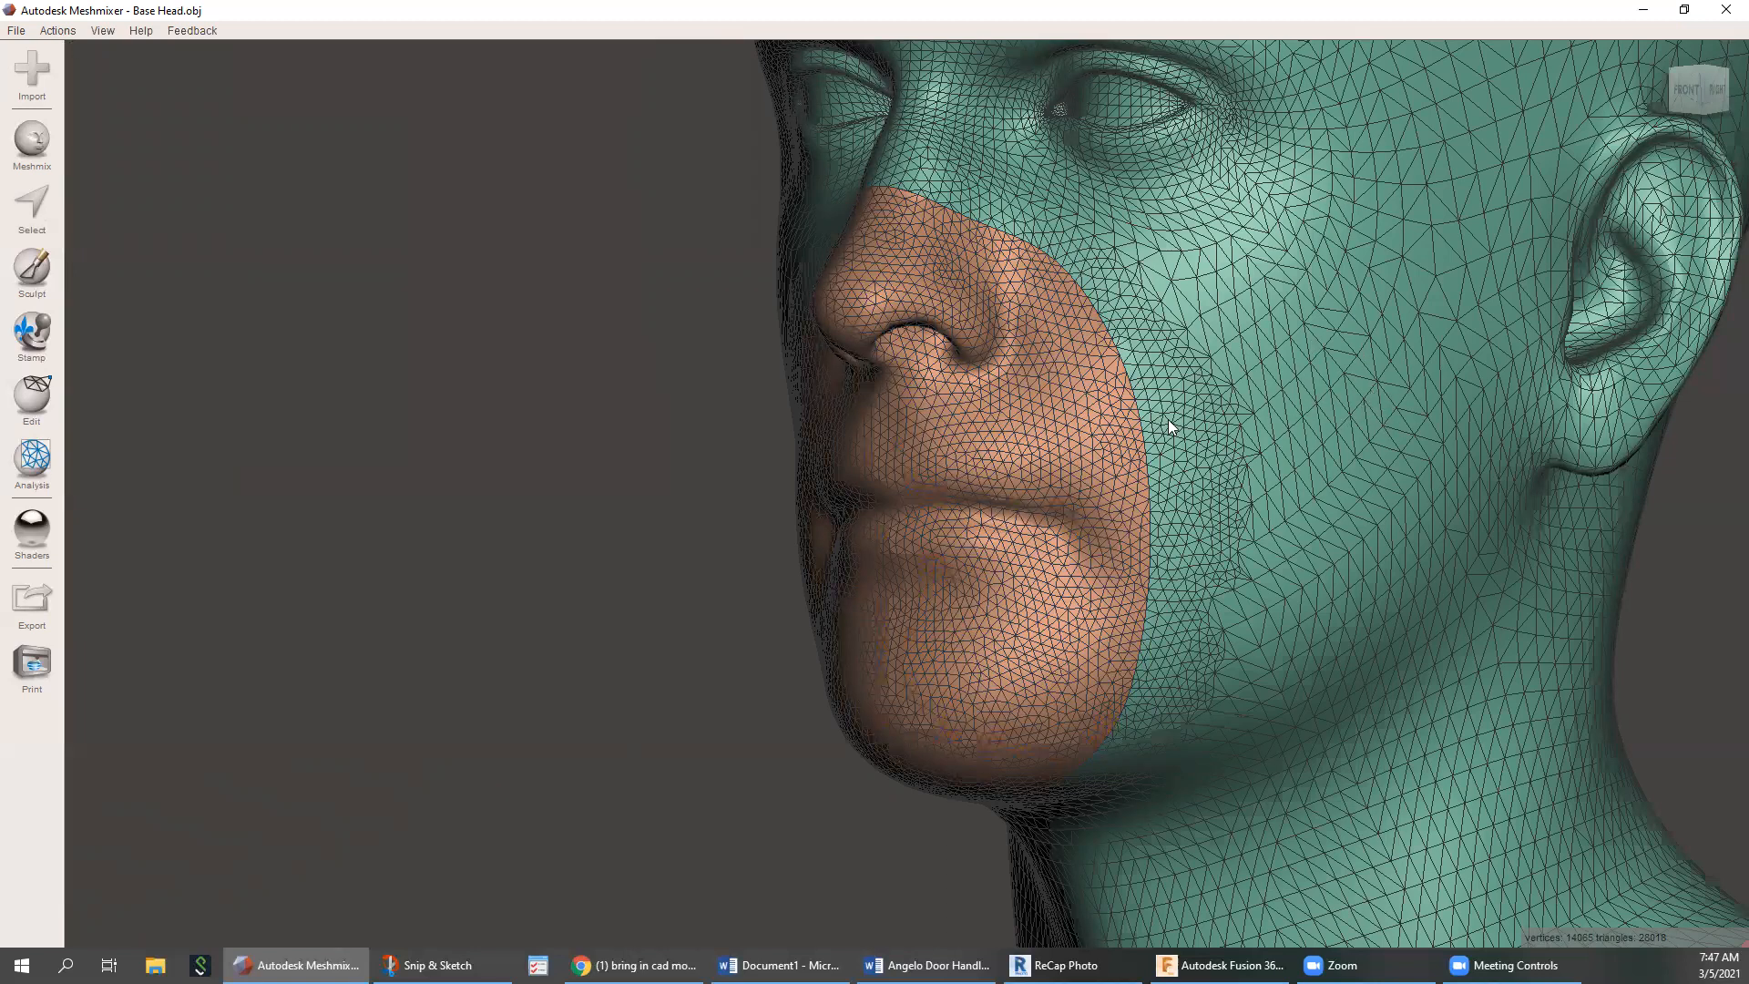
scroll(1158, 448, "up", 1)
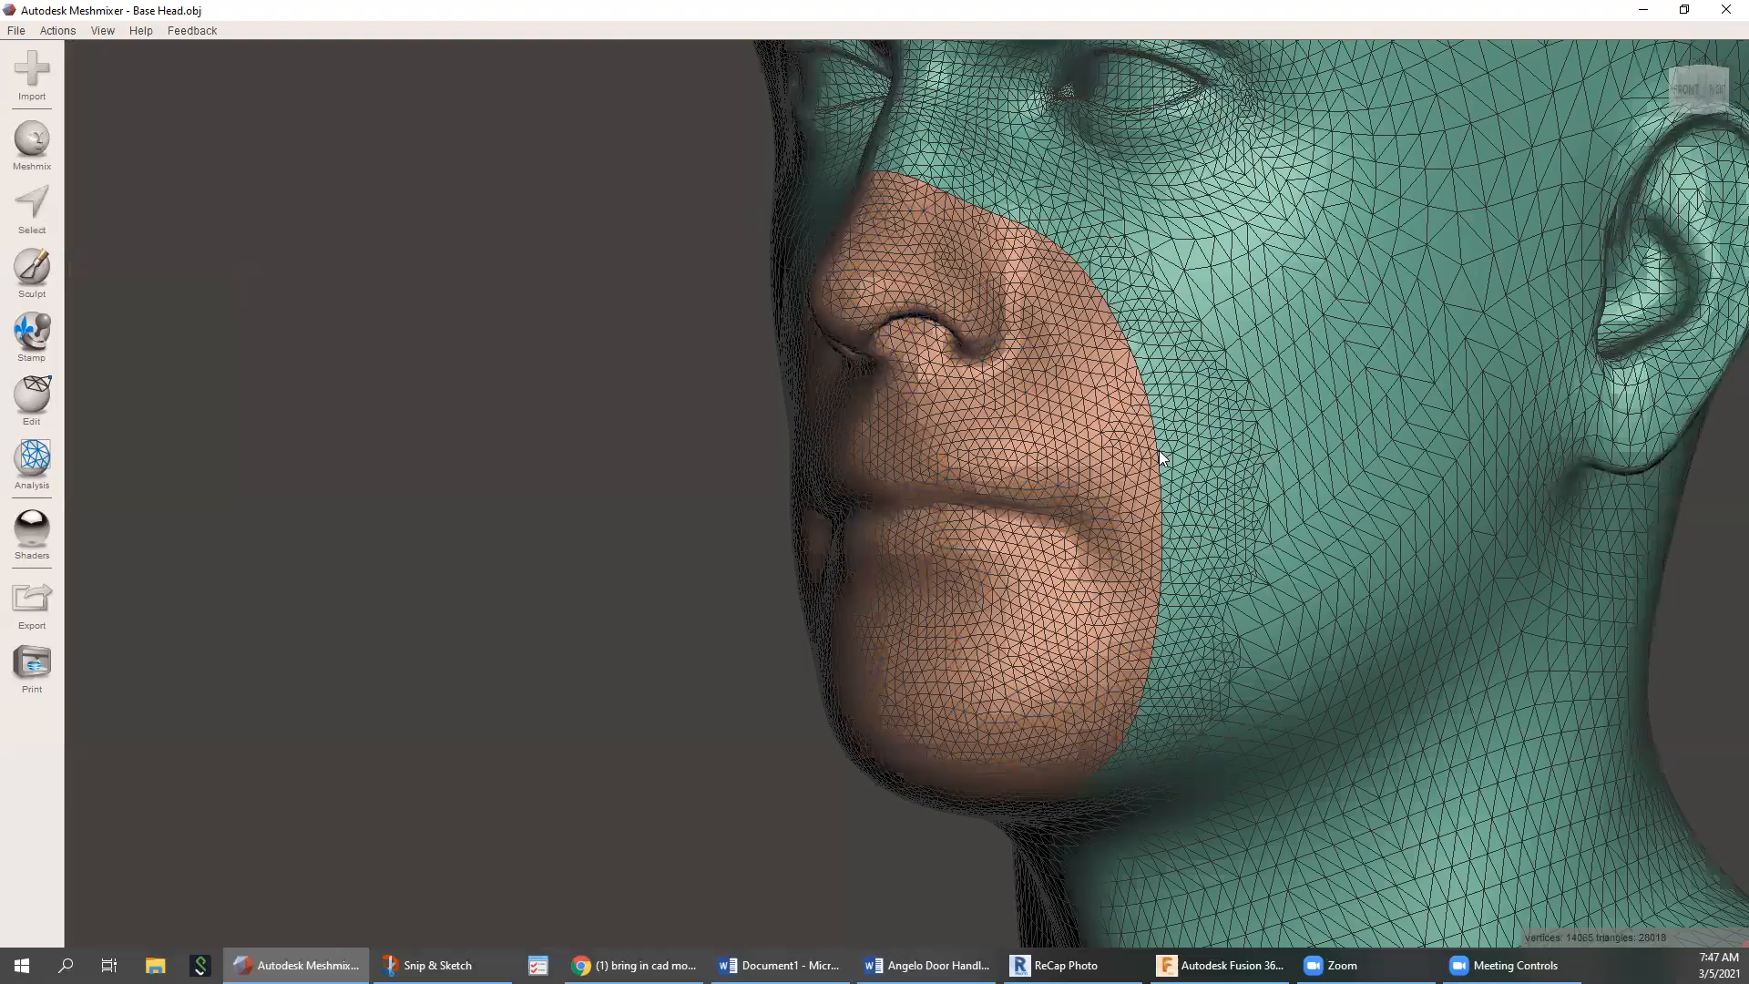
scroll(1160, 449, "down", 5)
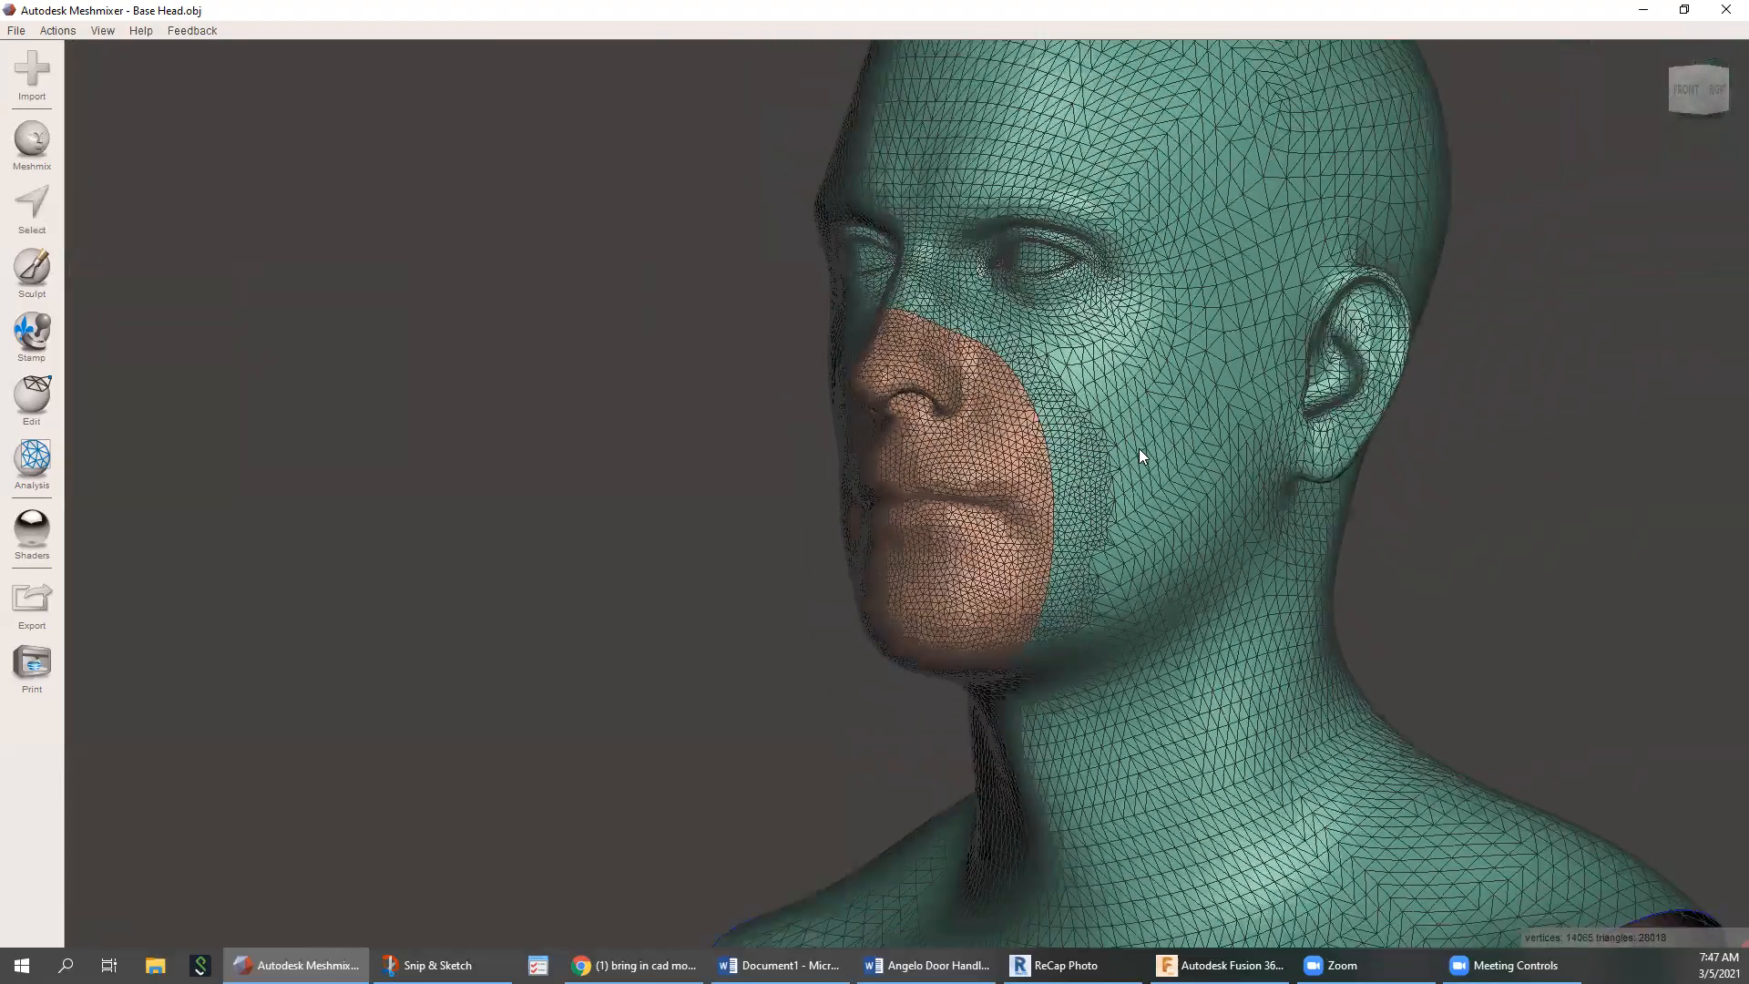
right_click_drag(911, 506, 1090, 562)
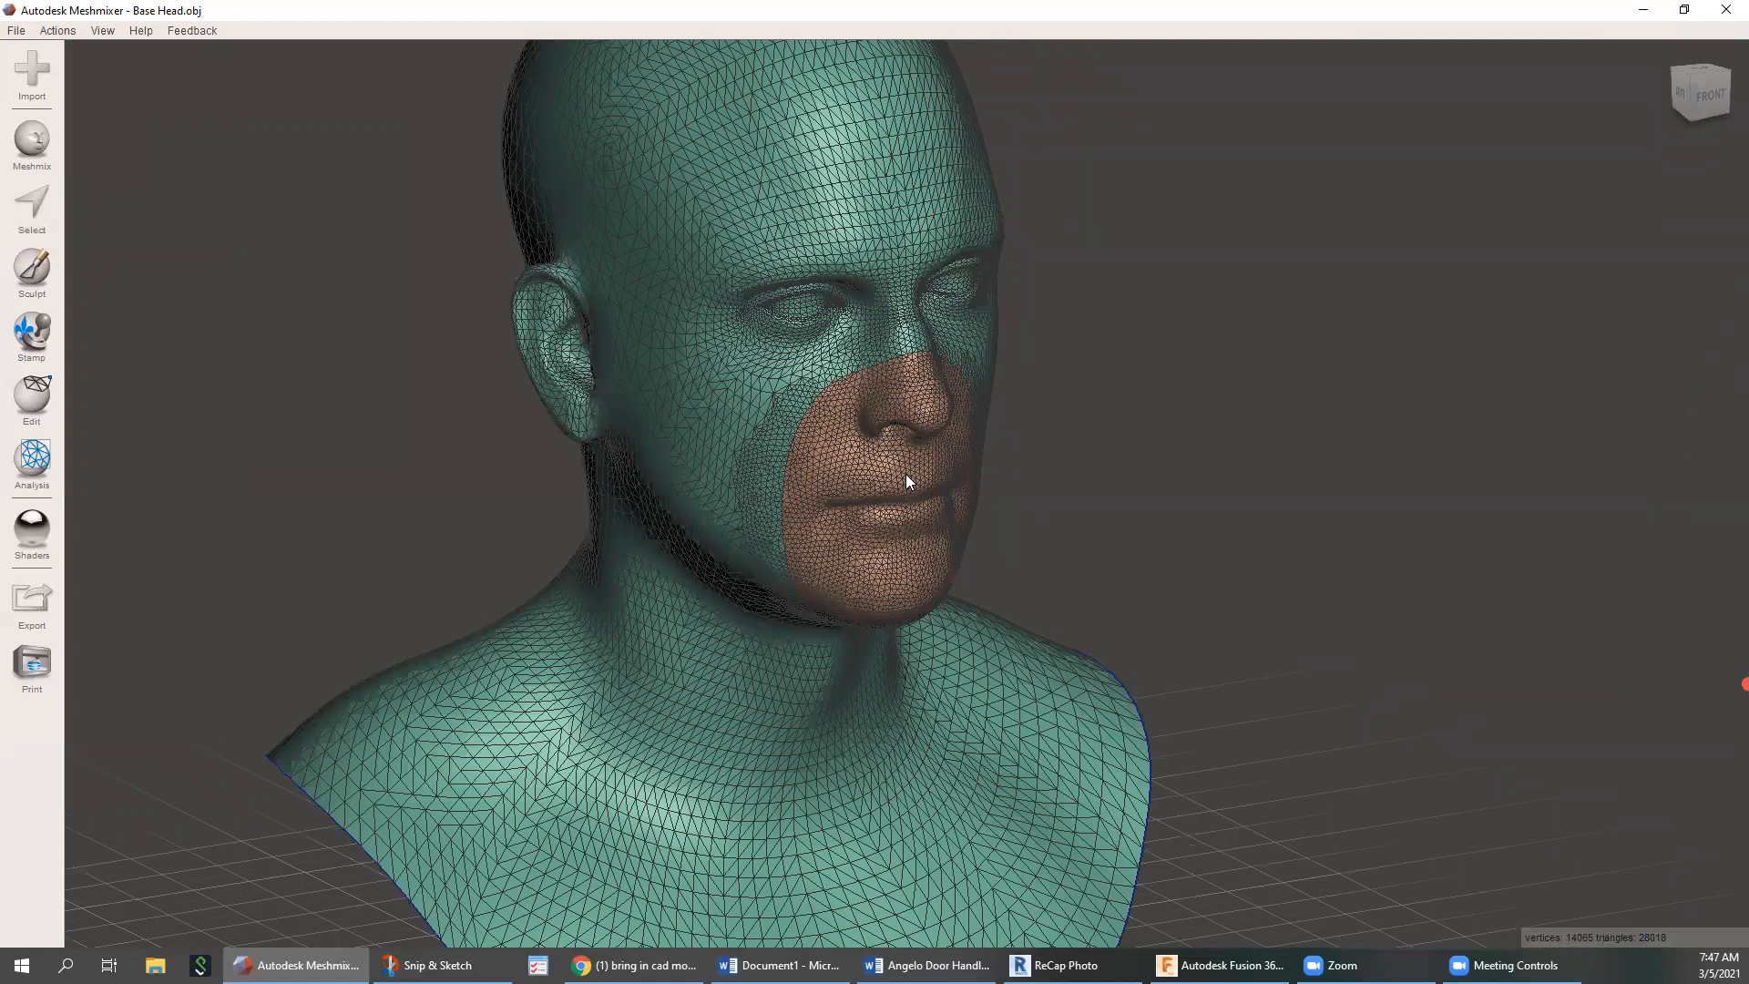
right_click_drag(905, 467, 903, 428)
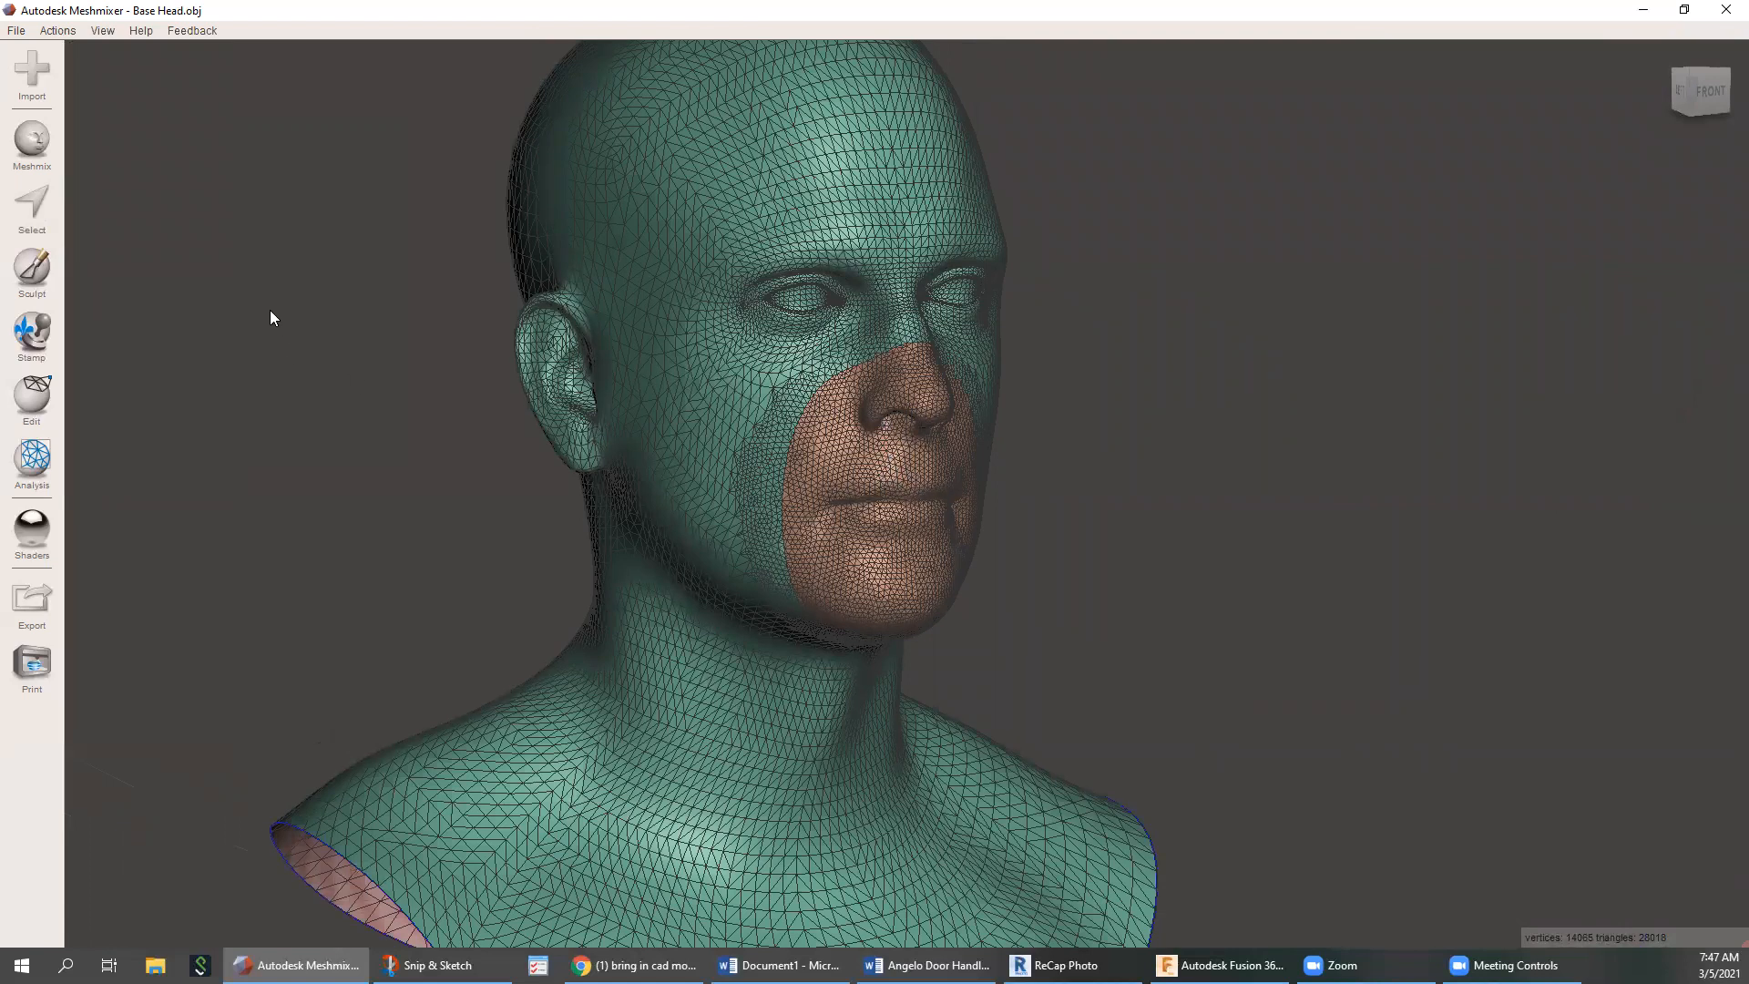
Select the whole lower face group and offset it by 2 mm as an unconnected surface with Preserve Groups on
left_click(51, 191)
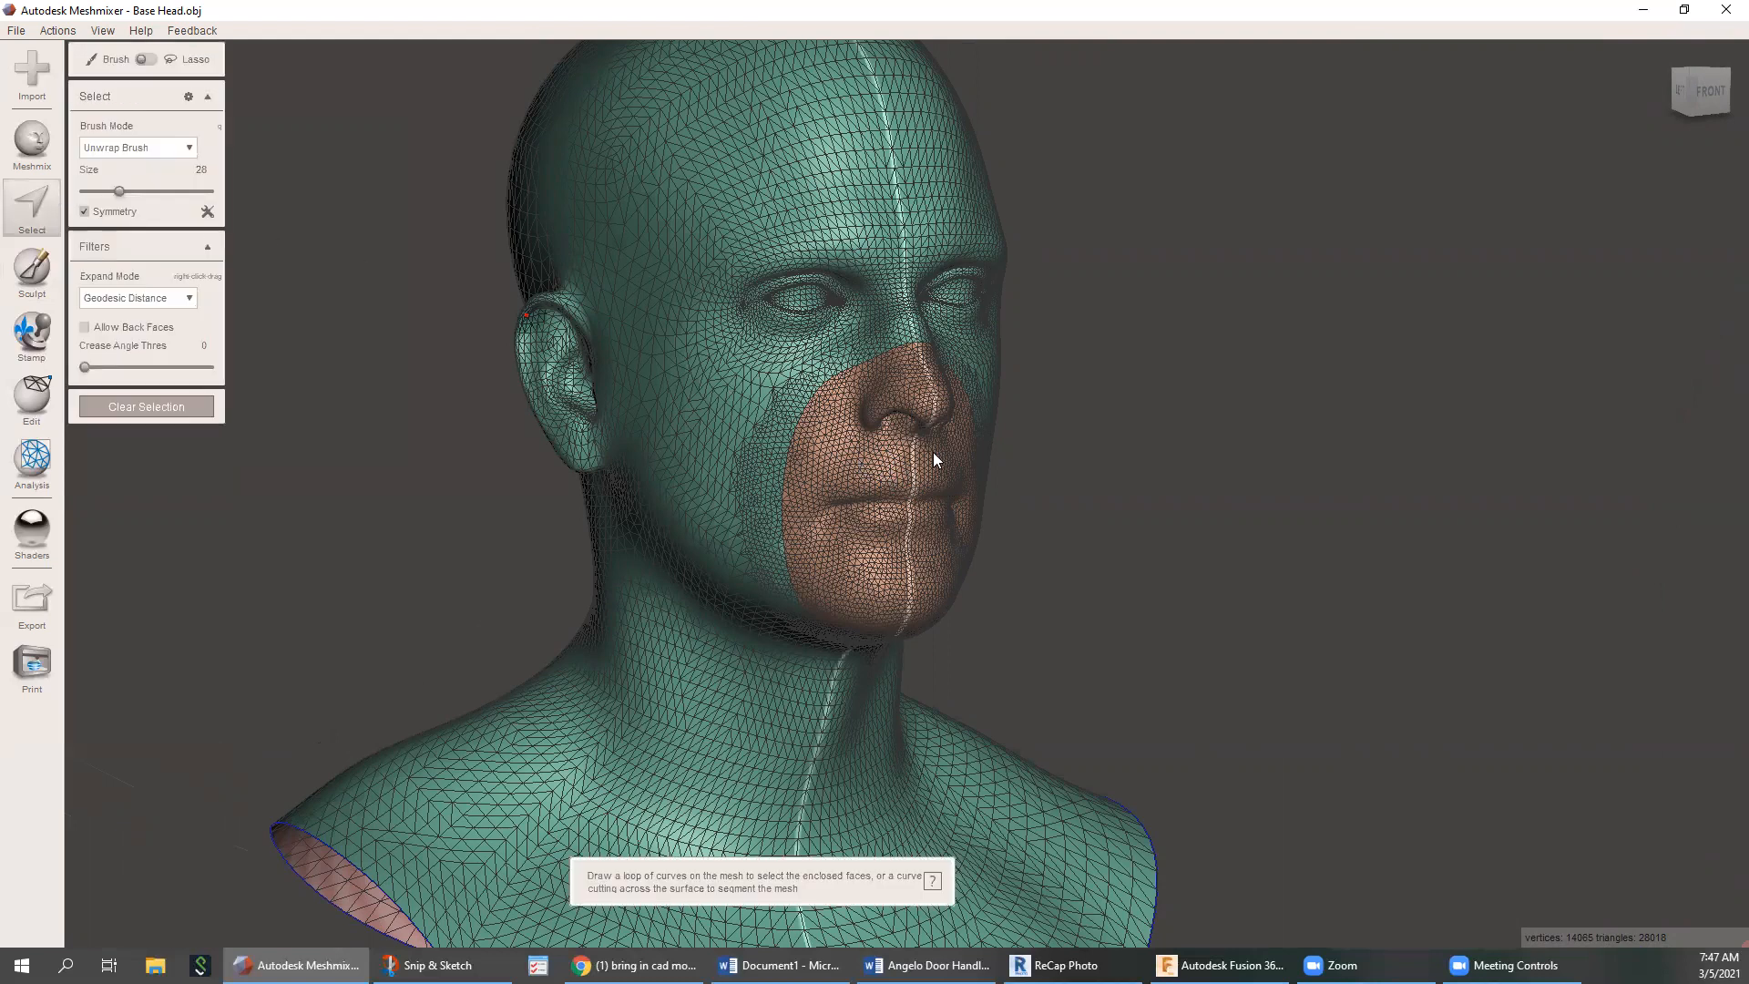
left_click(906, 460)
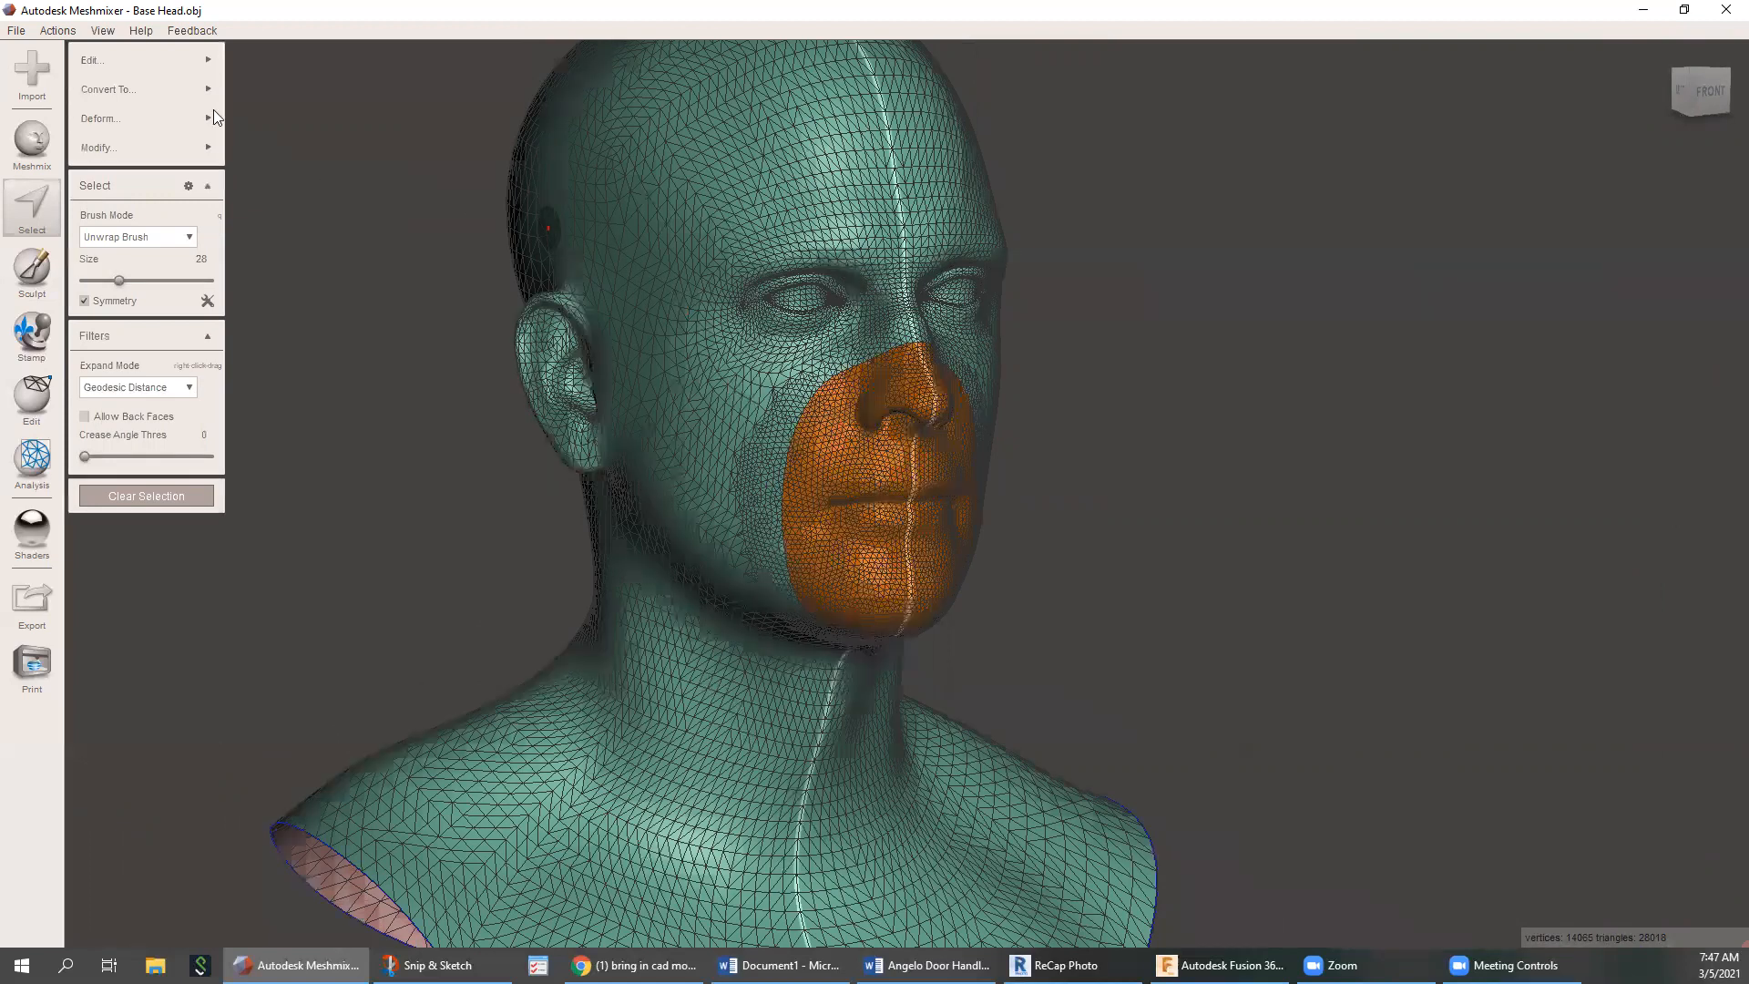
mouse_move(160, 58)
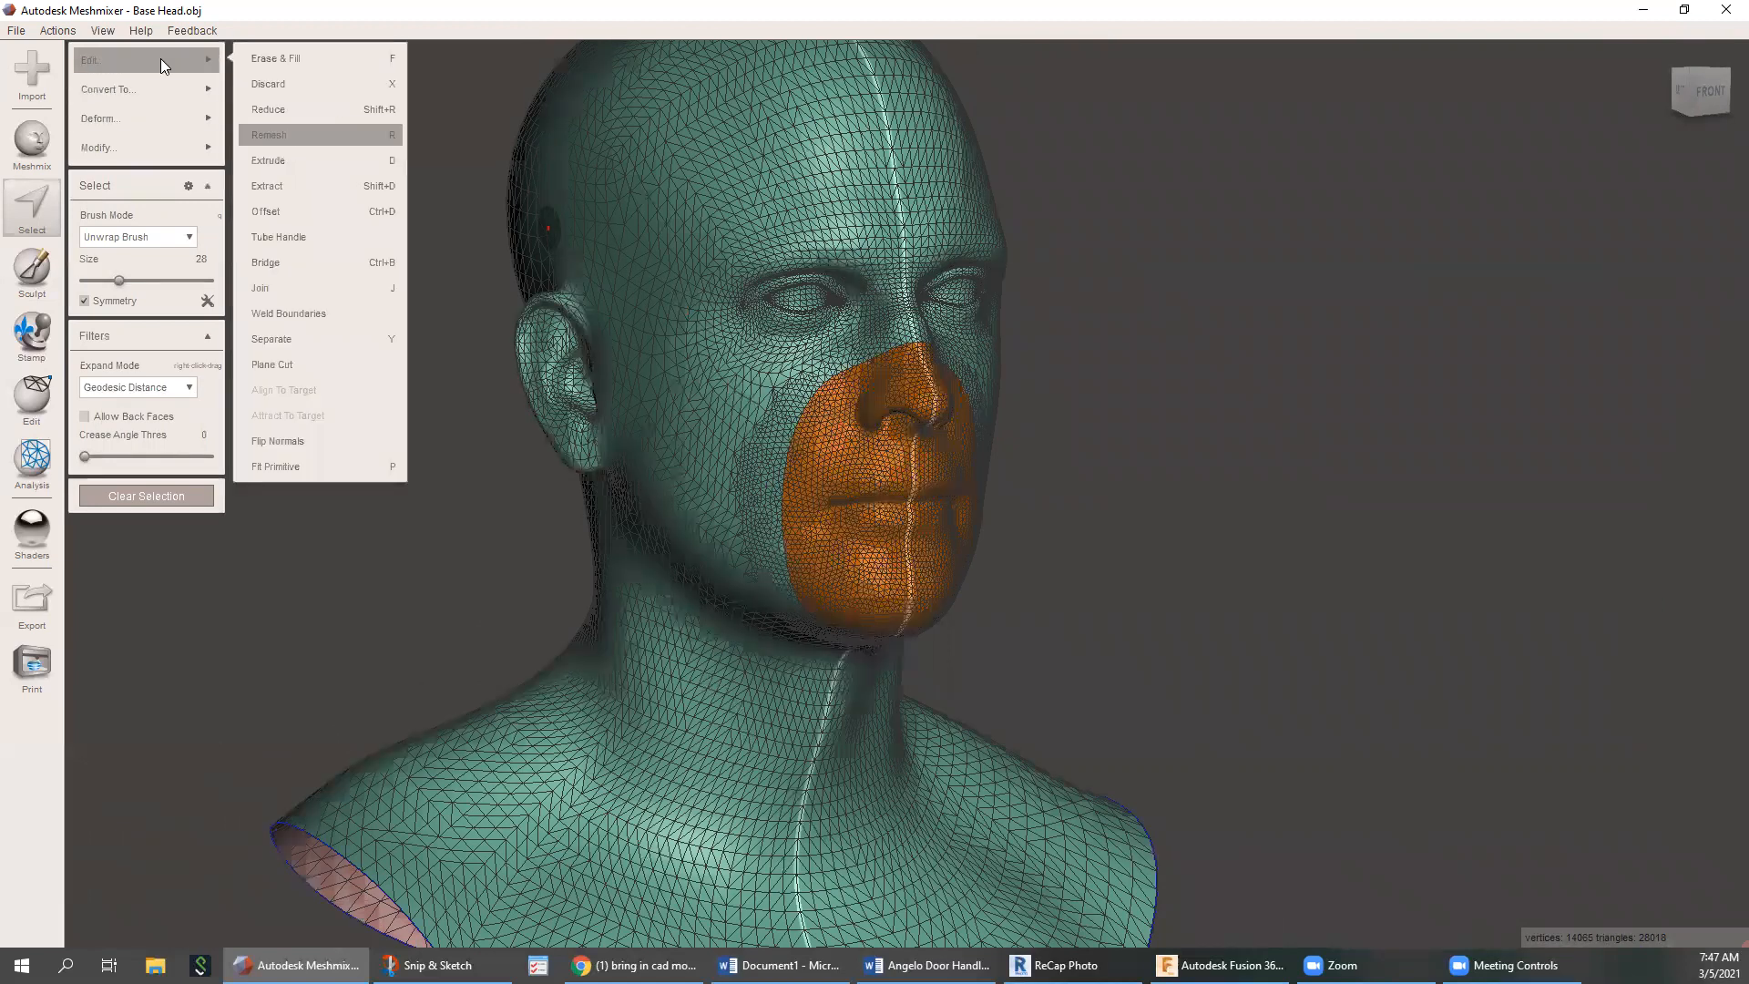
left_click(306, 214)
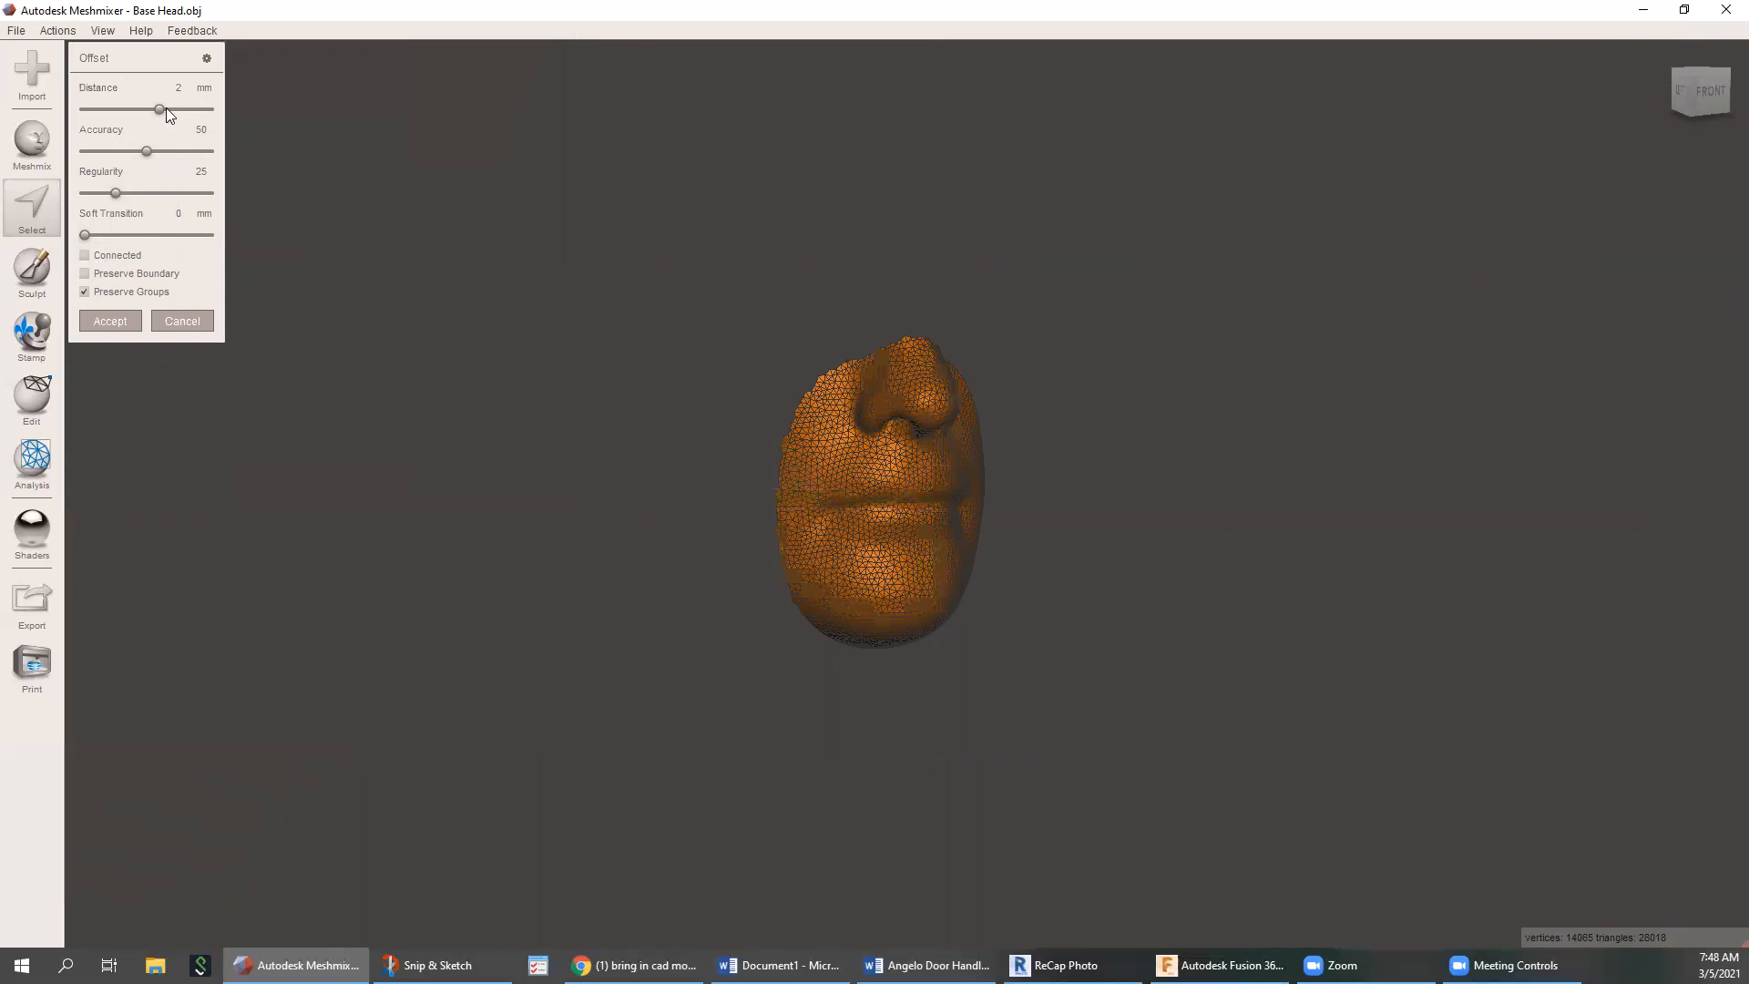
left_click(107, 324)
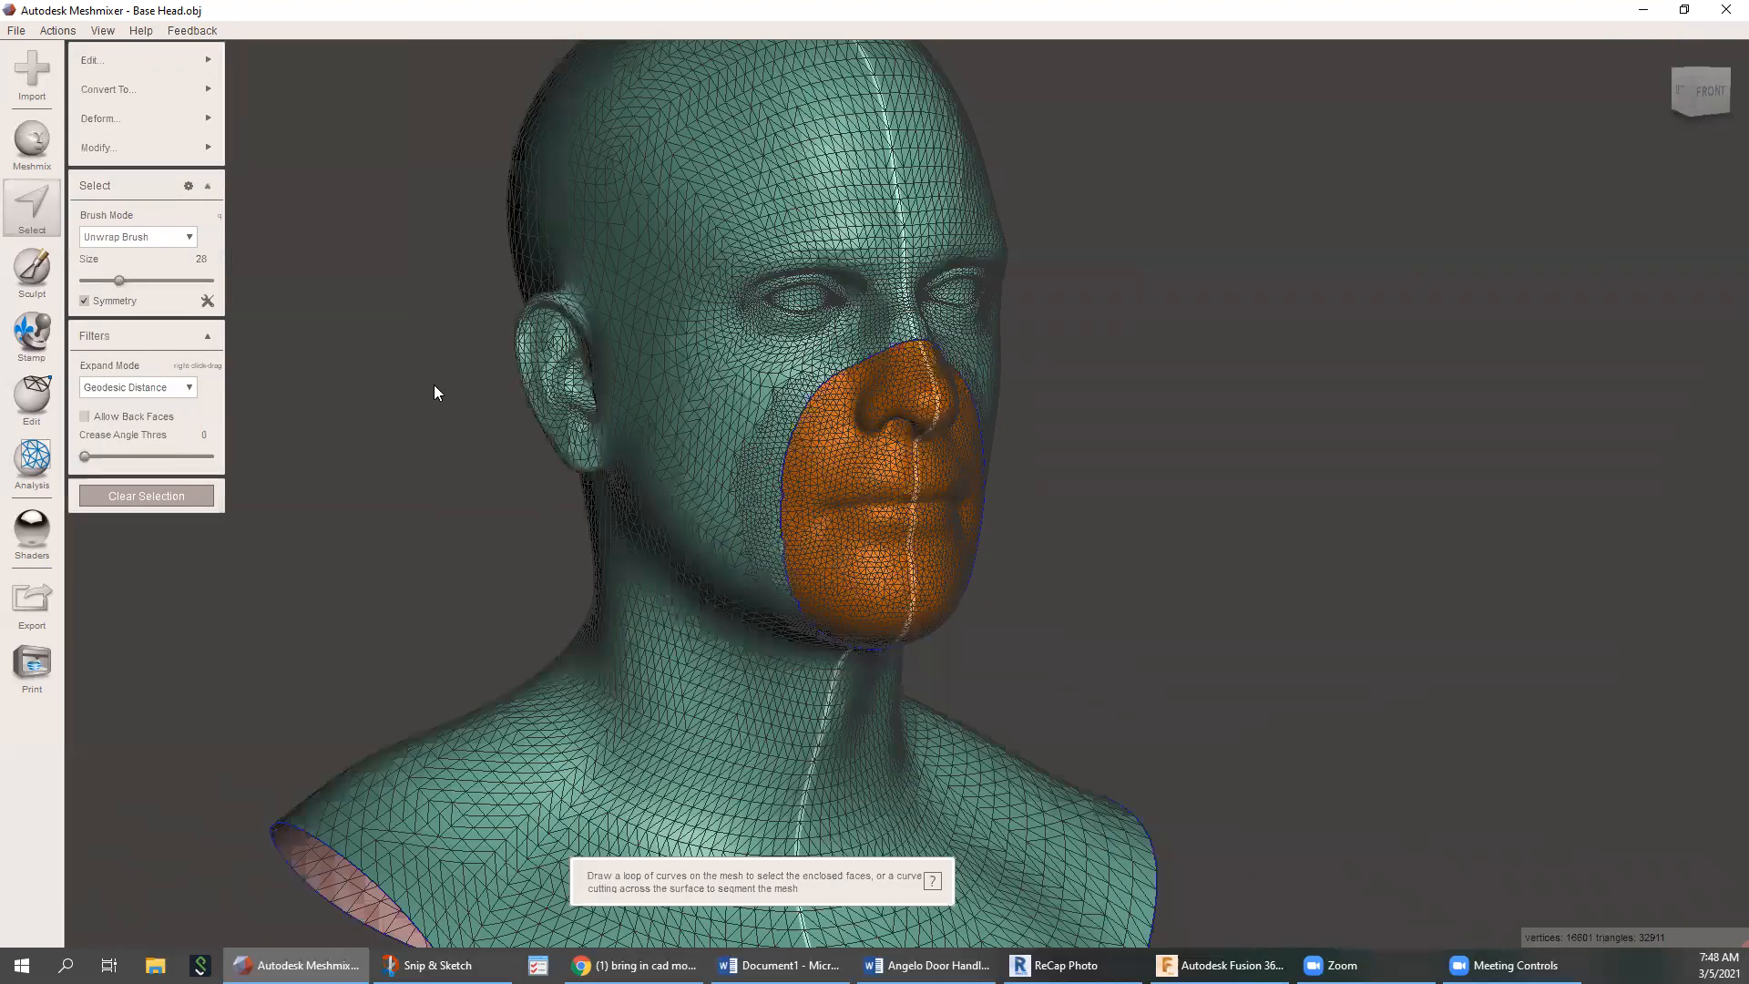
Check the offset surface's clearance from the face in profile and front view, and separate it from the head into its own object
right_click_drag(561, 430, 682, 460)
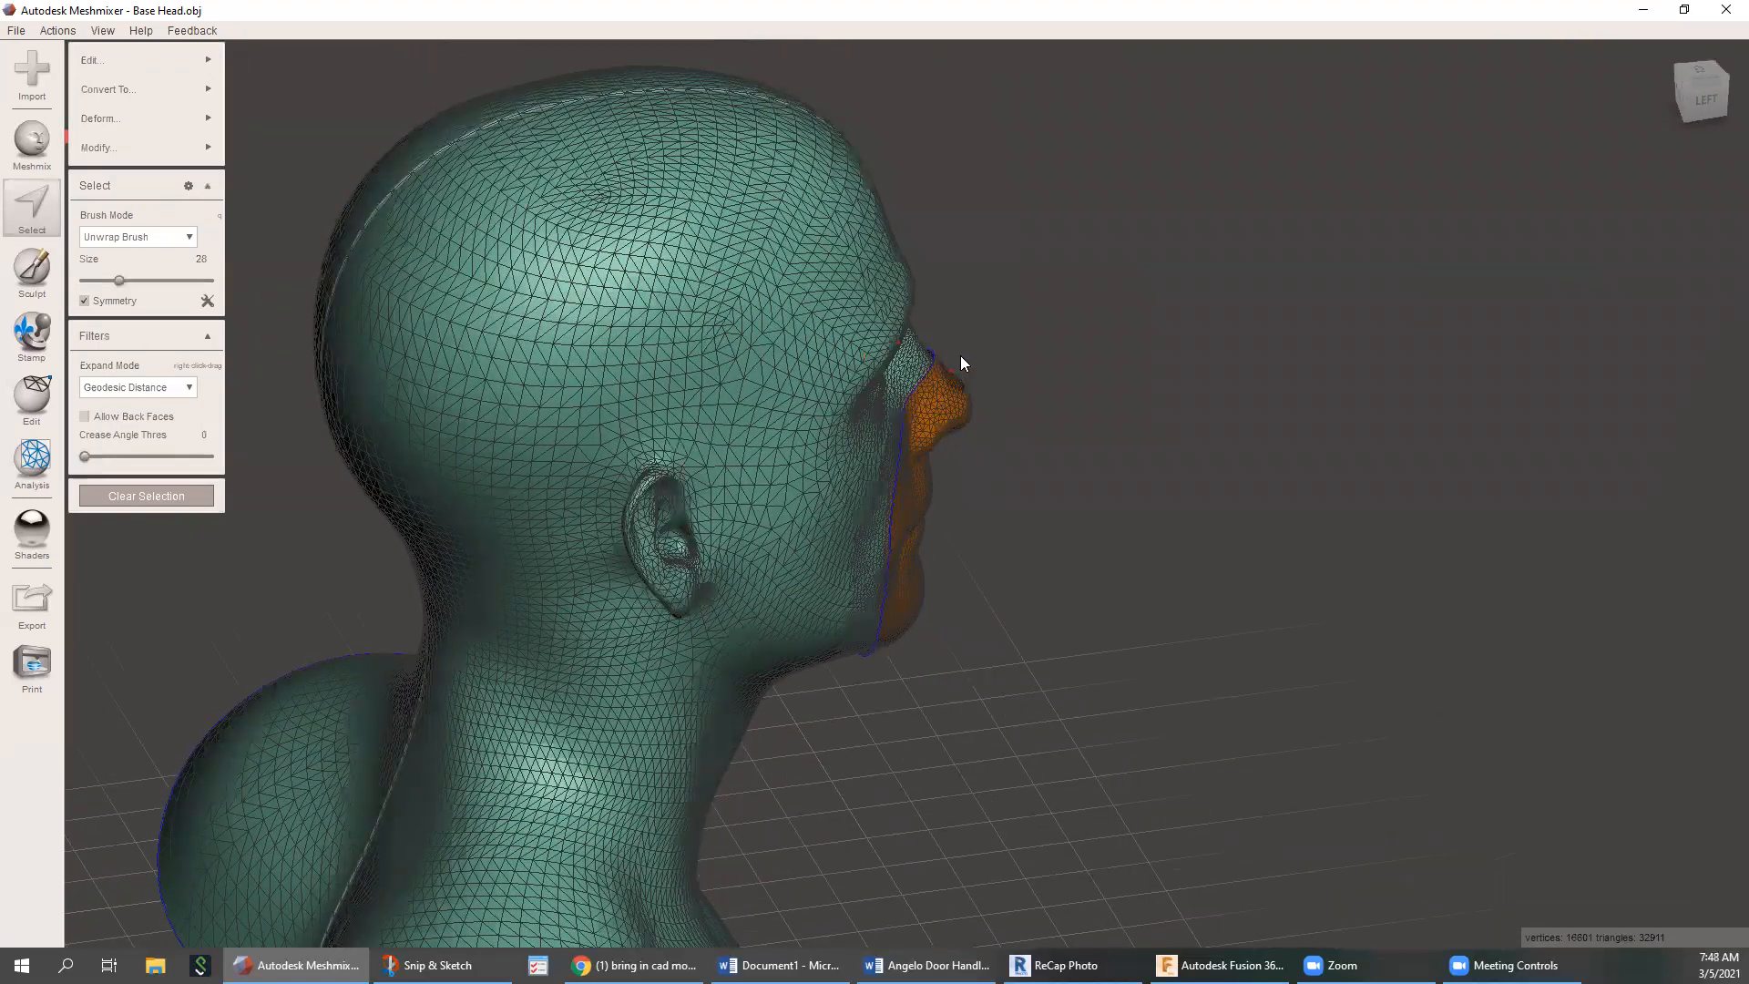
scroll(933, 396, "down", 2)
scroll(934, 401, "up", 6)
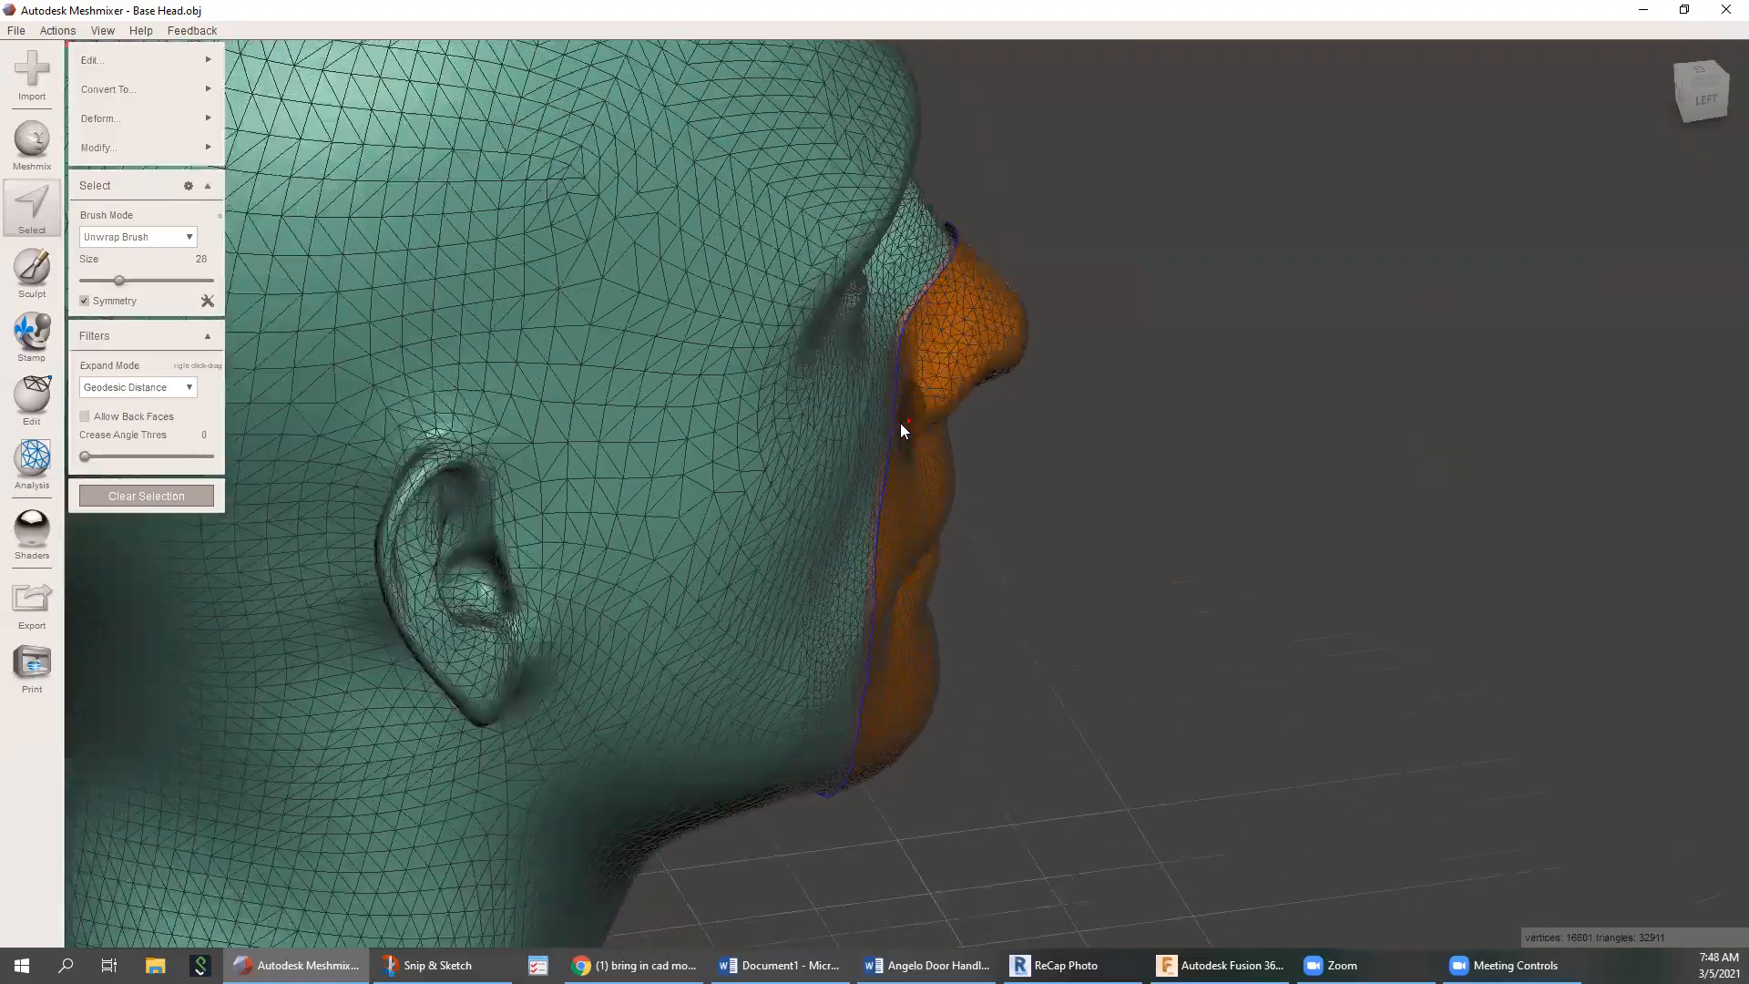
right_click_drag(925, 454, 556, 423)
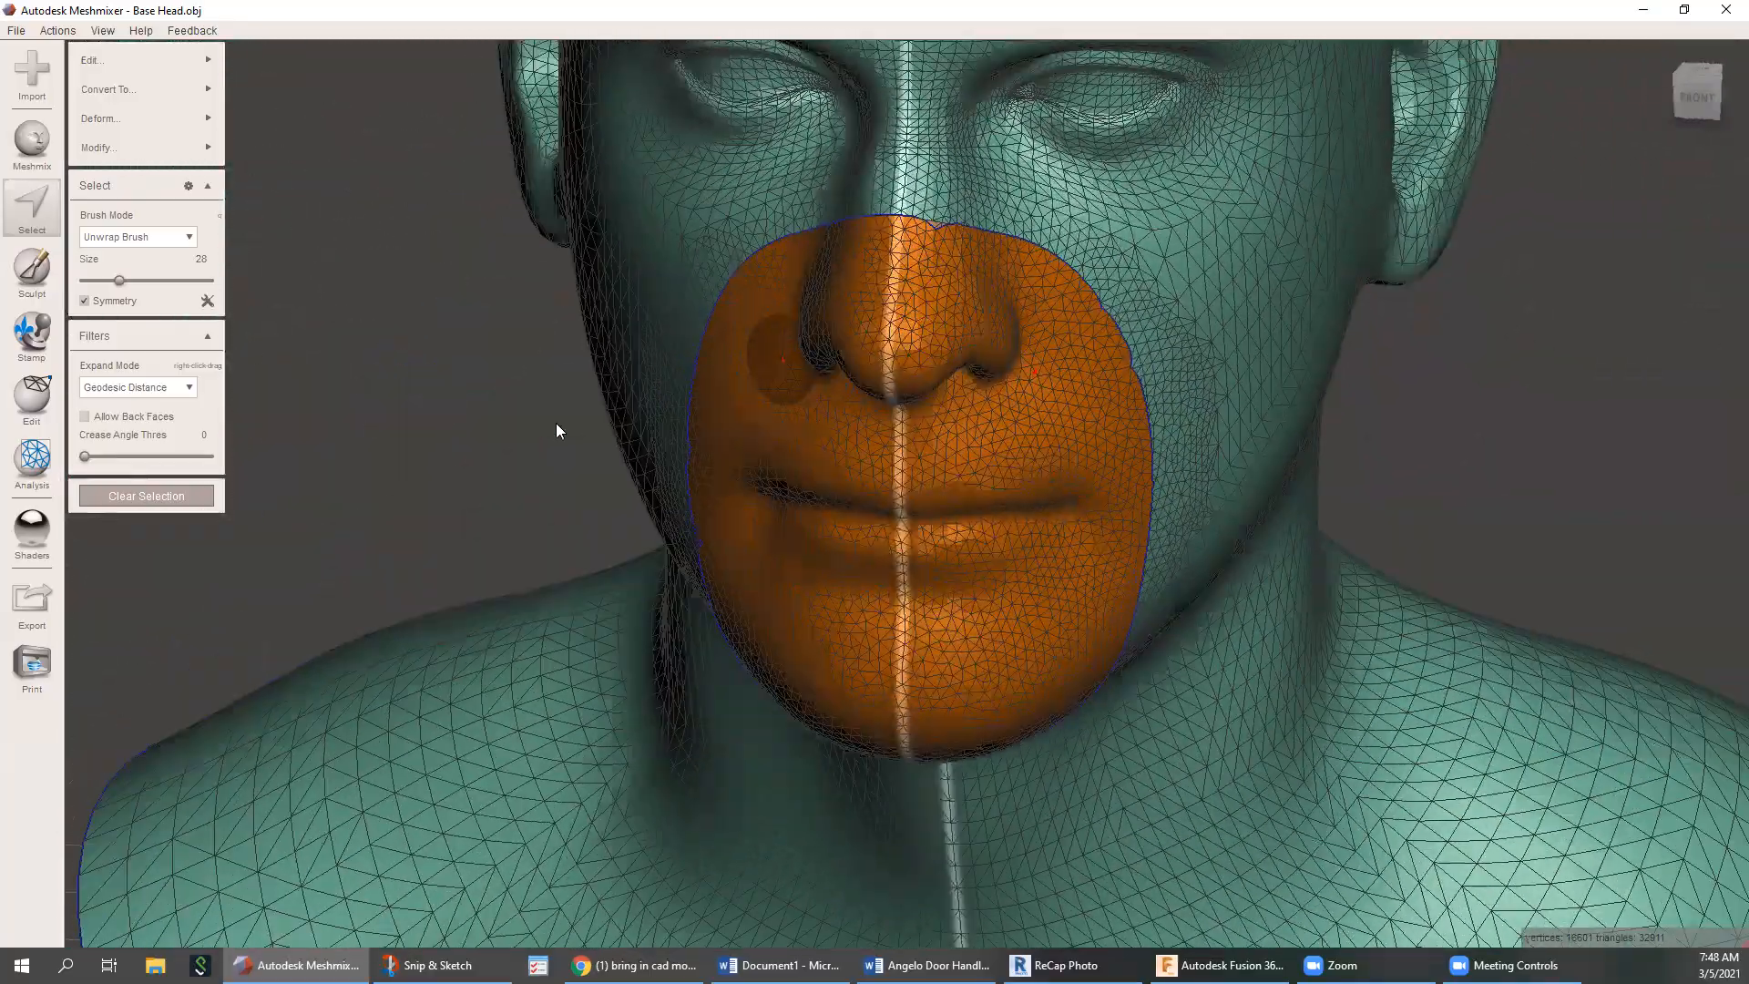
scroll(681, 461, "down", 5)
right_click_drag(683, 463, 942, 531)
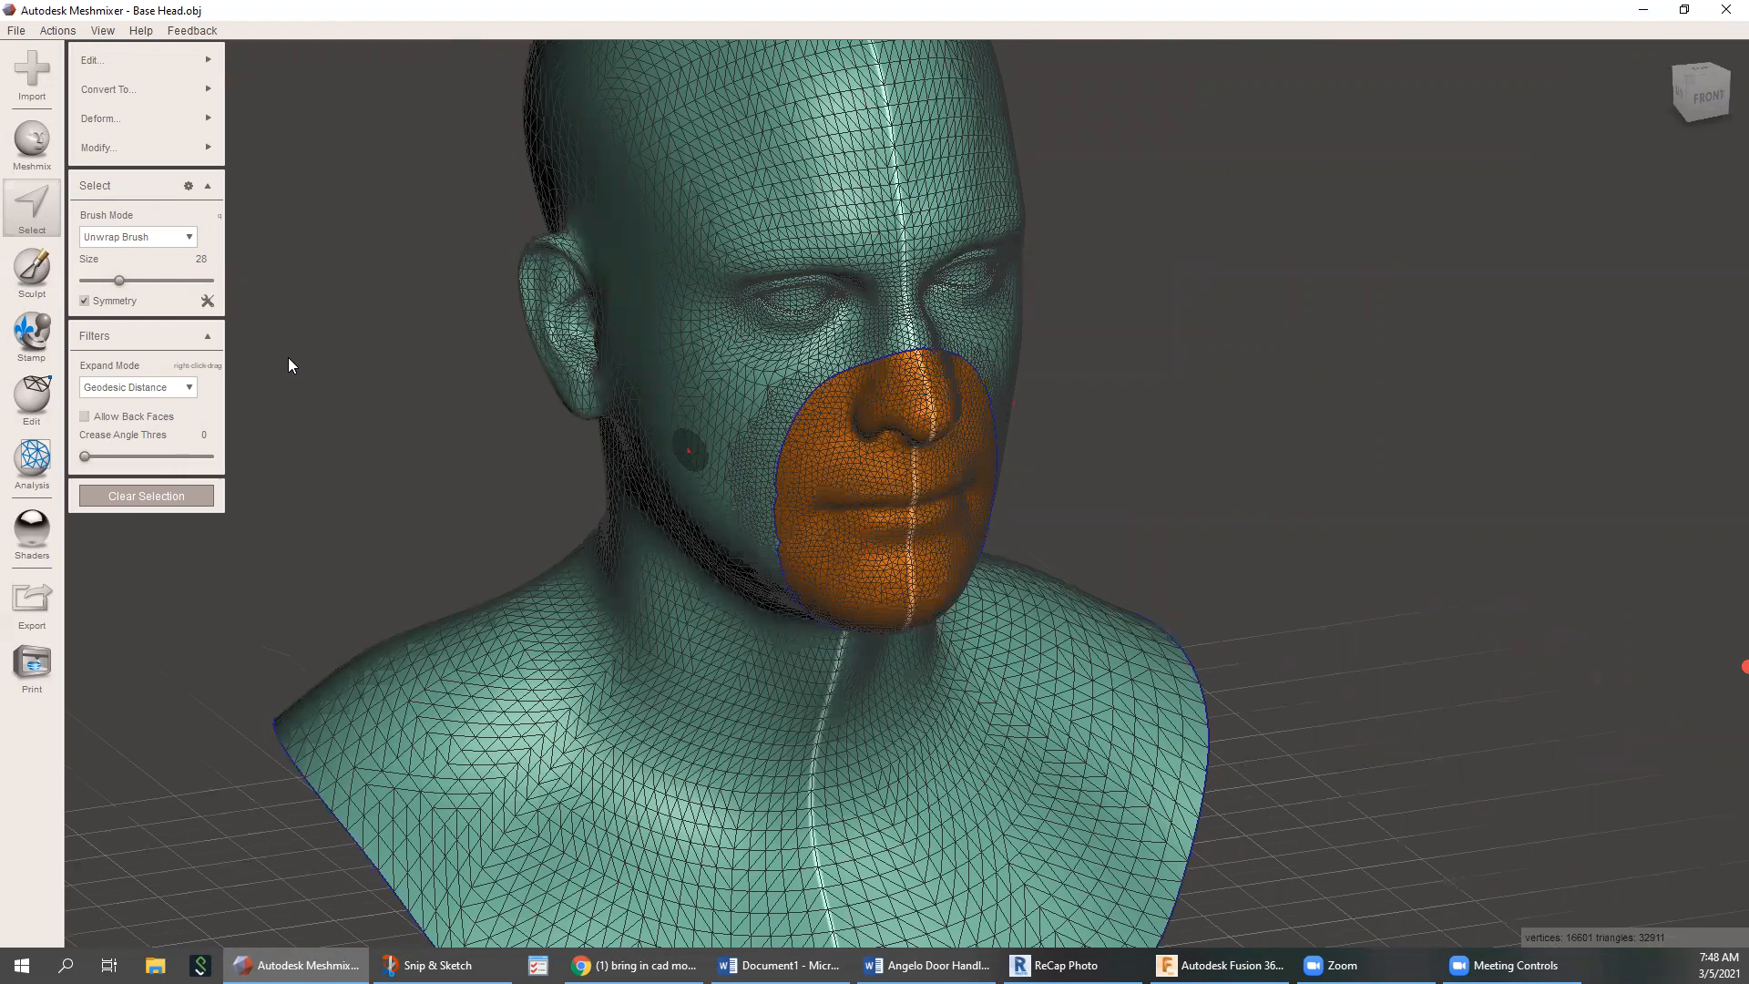
mouse_move(116, 57)
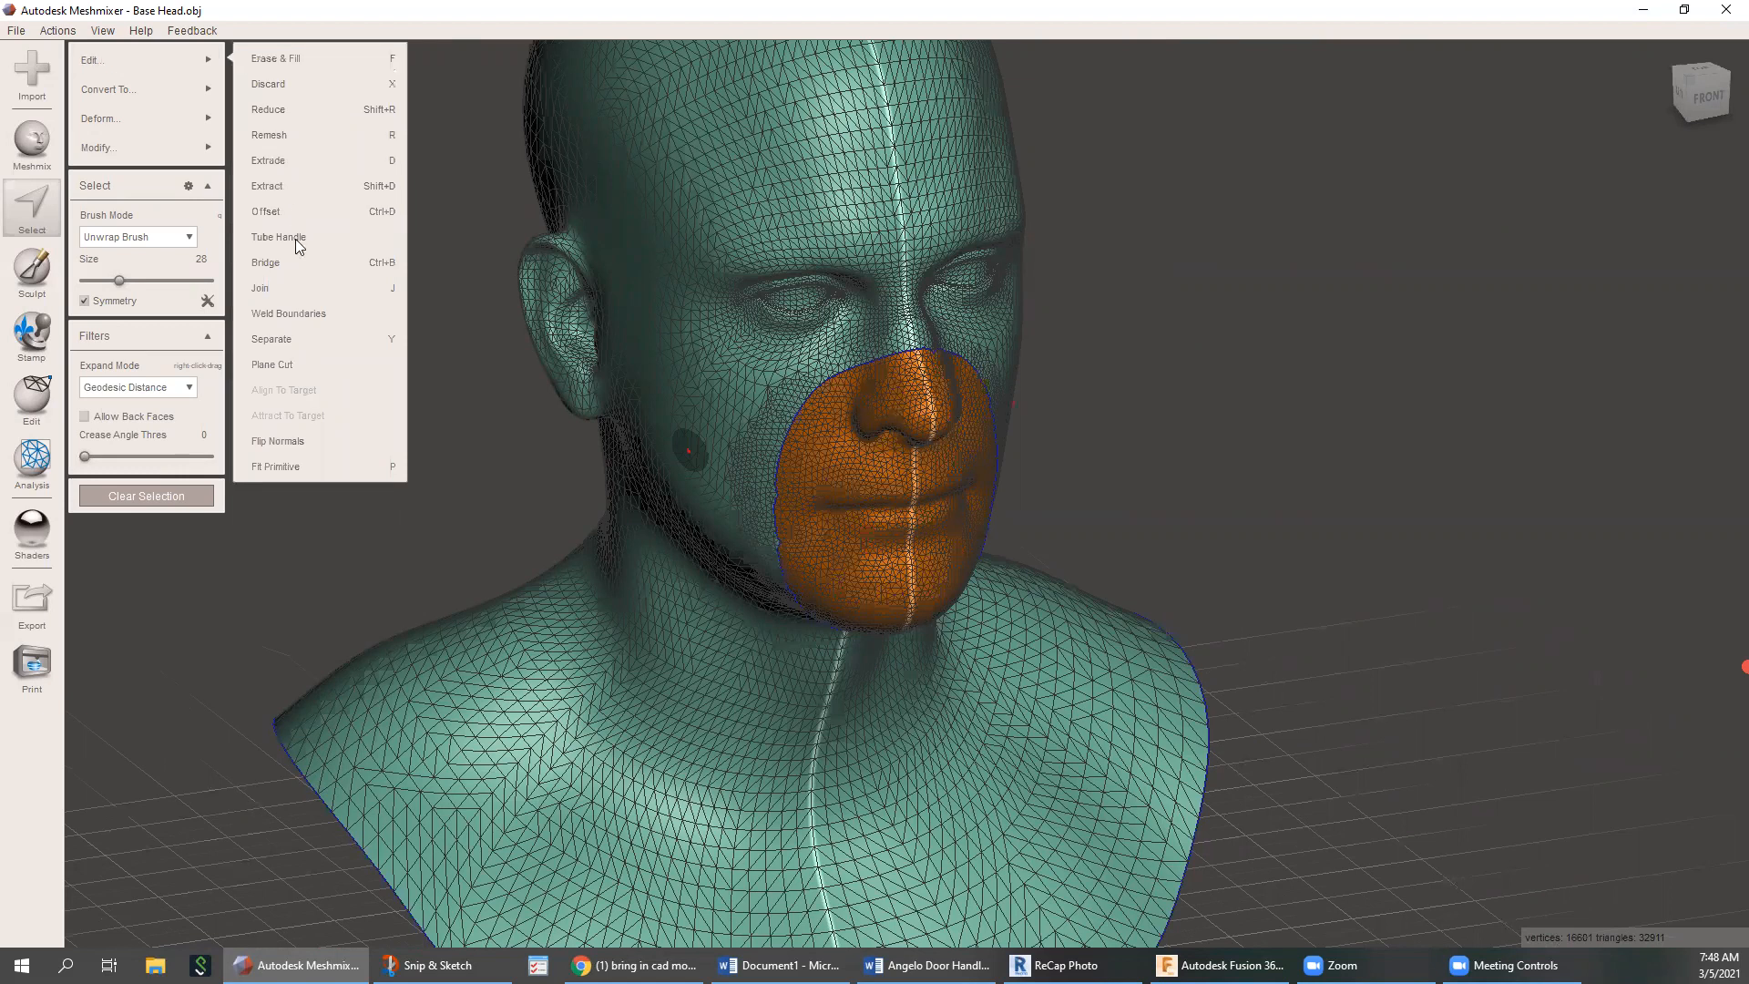
left_click(298, 335)
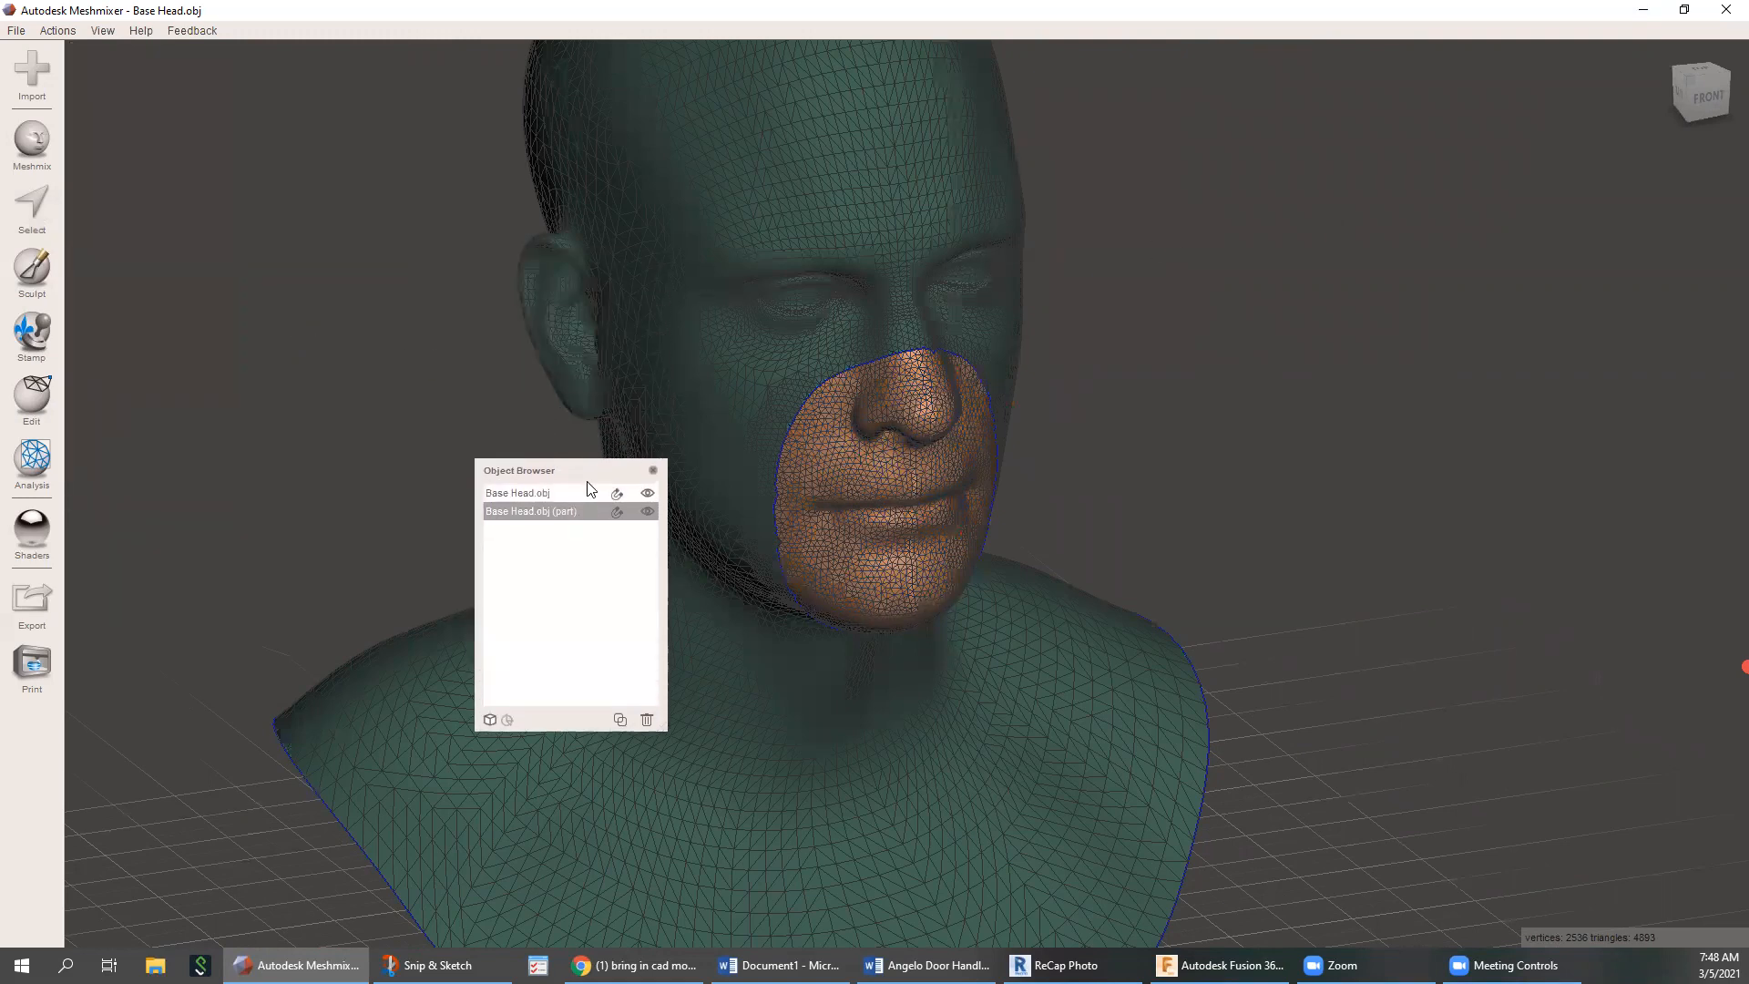
Rename the separated face part to Mask and hide the base head object
double_click(527, 511)
left_click_drag(537, 514, 476, 525)
type("Mask")
left_click(649, 494)
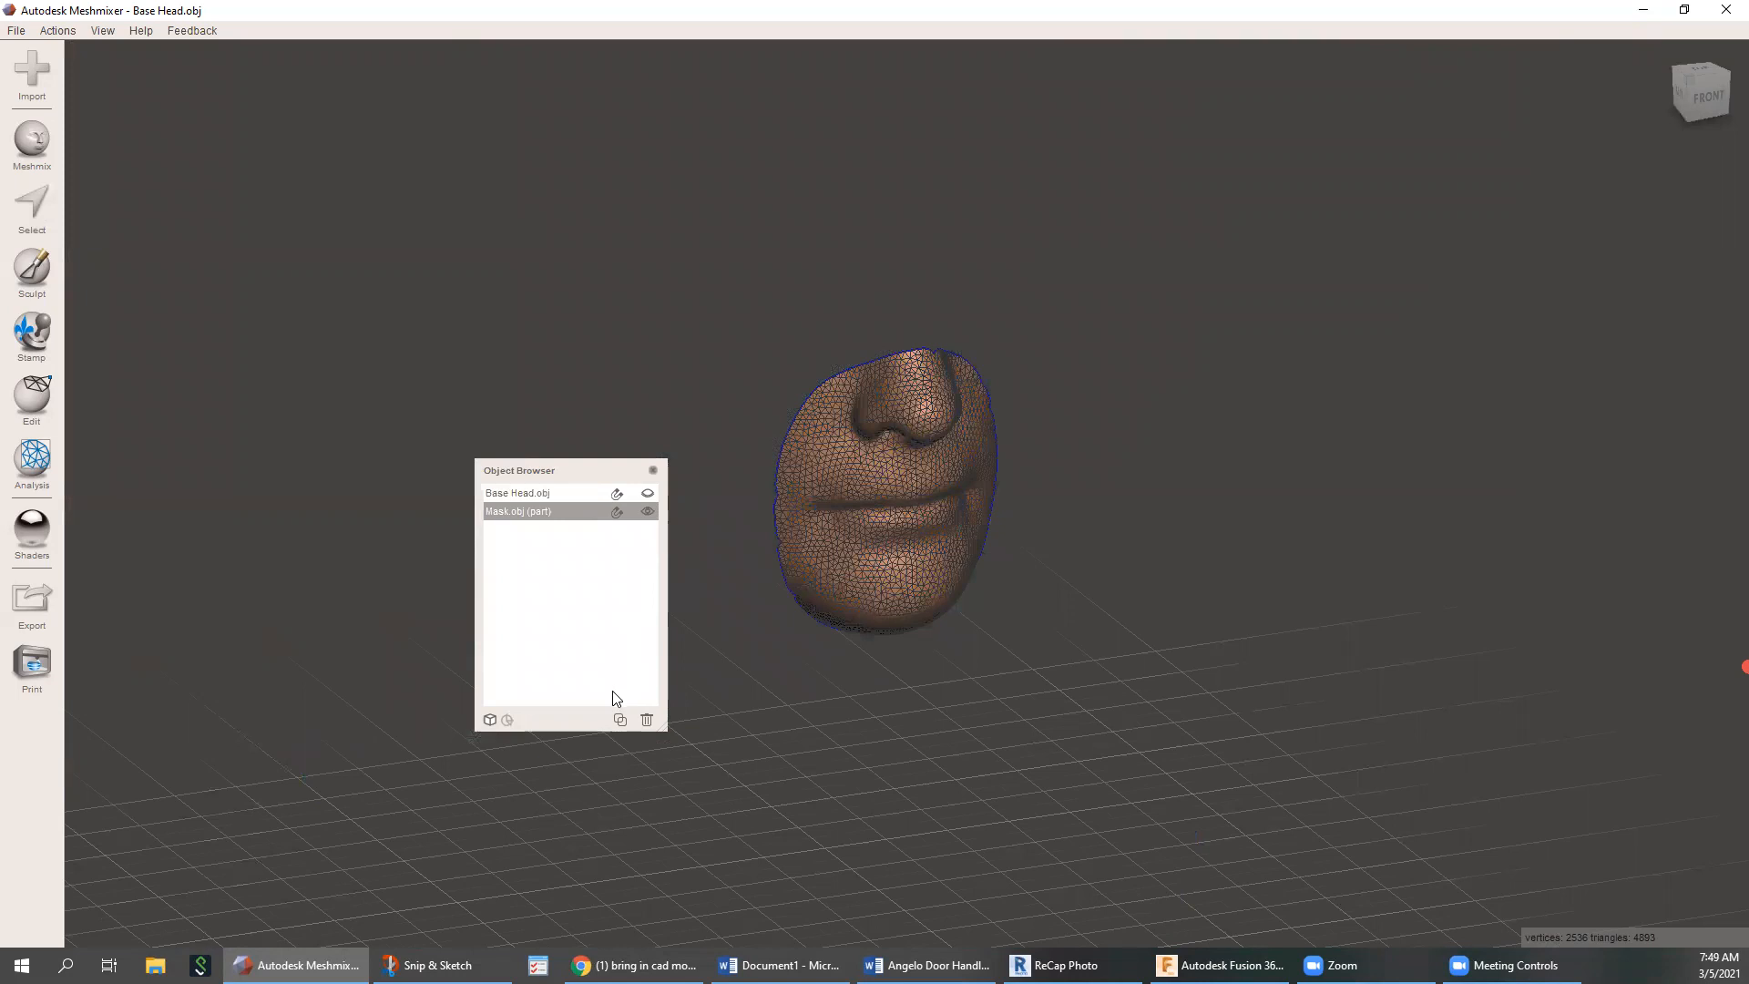
Examine the isolated mask surface around the nostrils, lips and chin from several angles
right_click_drag(695, 347, 733, 324)
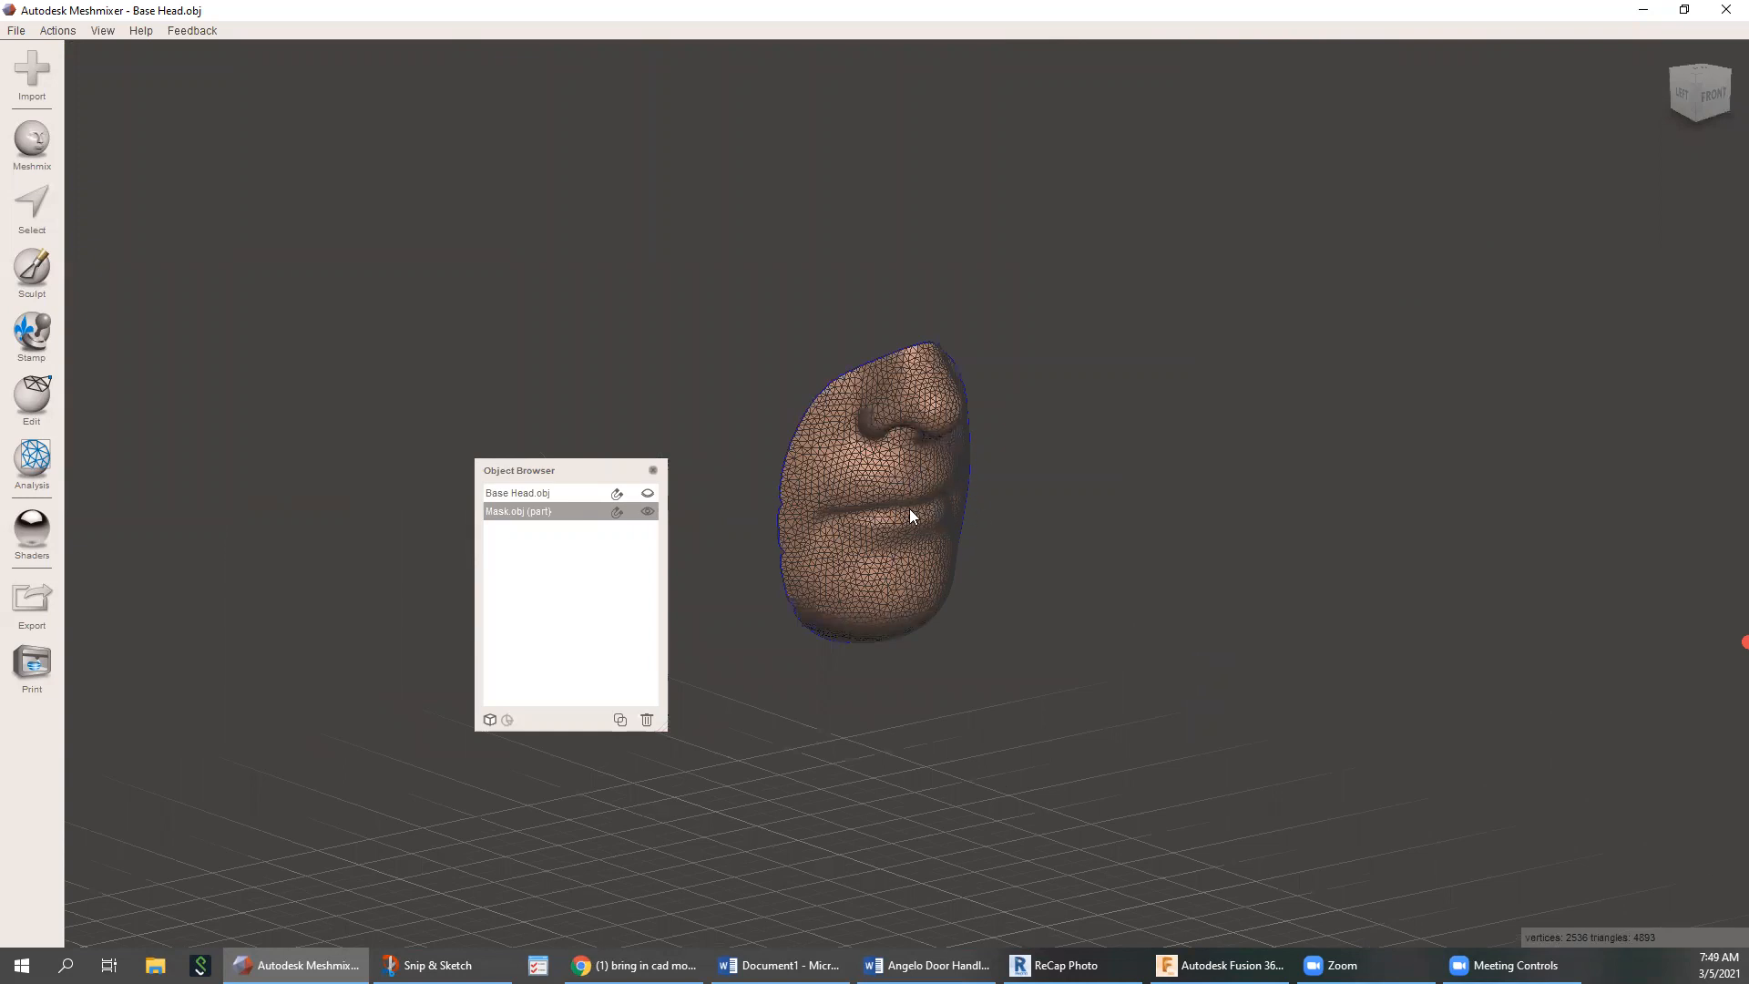
mouse_move(912, 481)
right_mouse_down()
mouse_move(820, 350)
mouse_move(856, 487)
mouse_move(898, 500)
right_mouse_up()
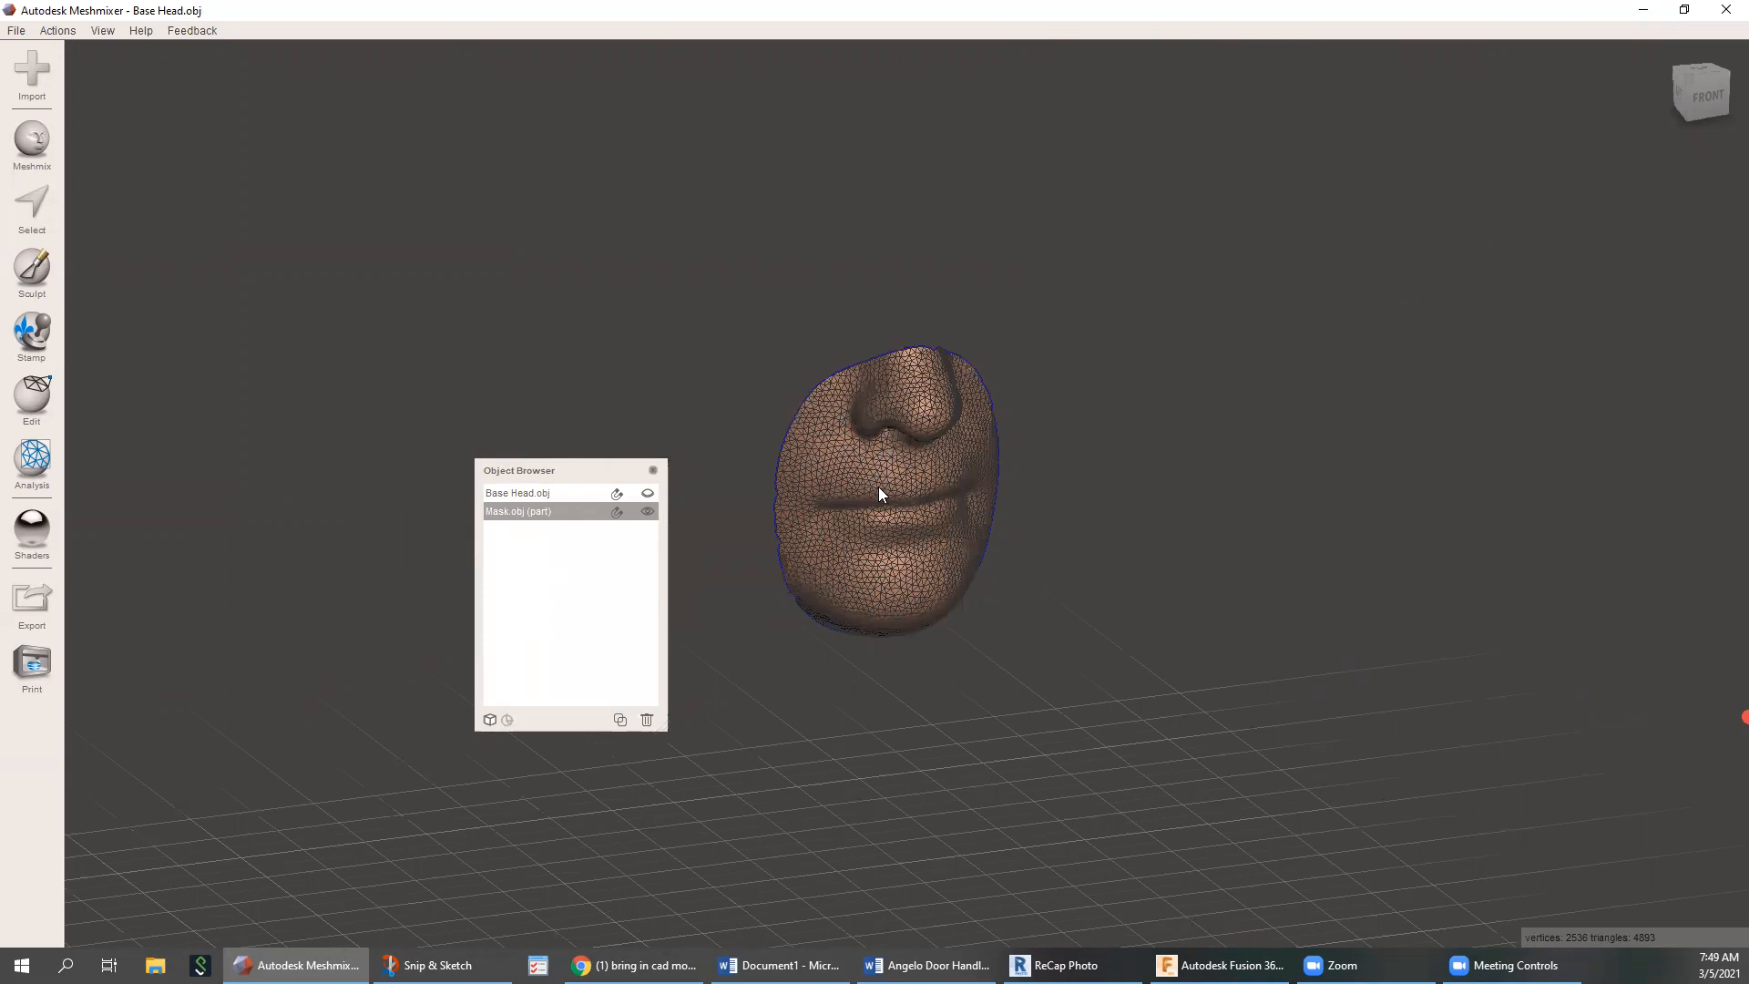
mouse_move(902, 456)
right_mouse_down()
mouse_move(889, 339)
mouse_move(942, 405)
mouse_move(922, 451)
right_mouse_up()
scroll(921, 446, "up", 5)
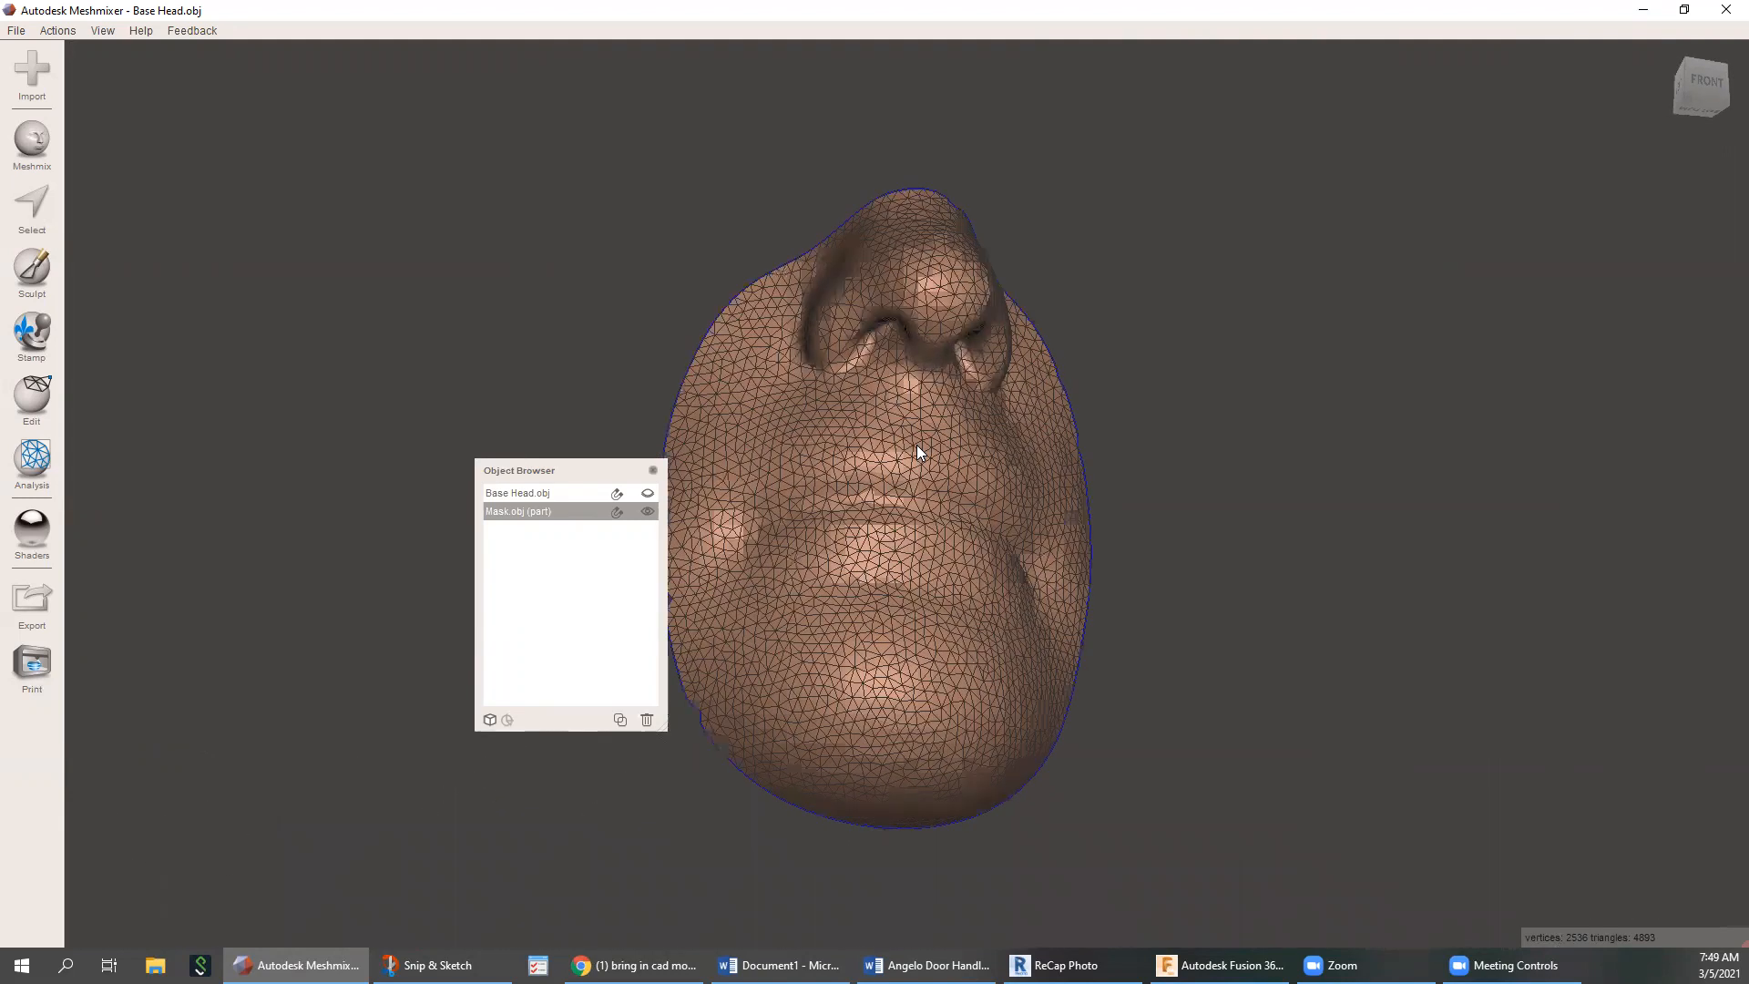
right_click_drag(949, 449, 768, 301)
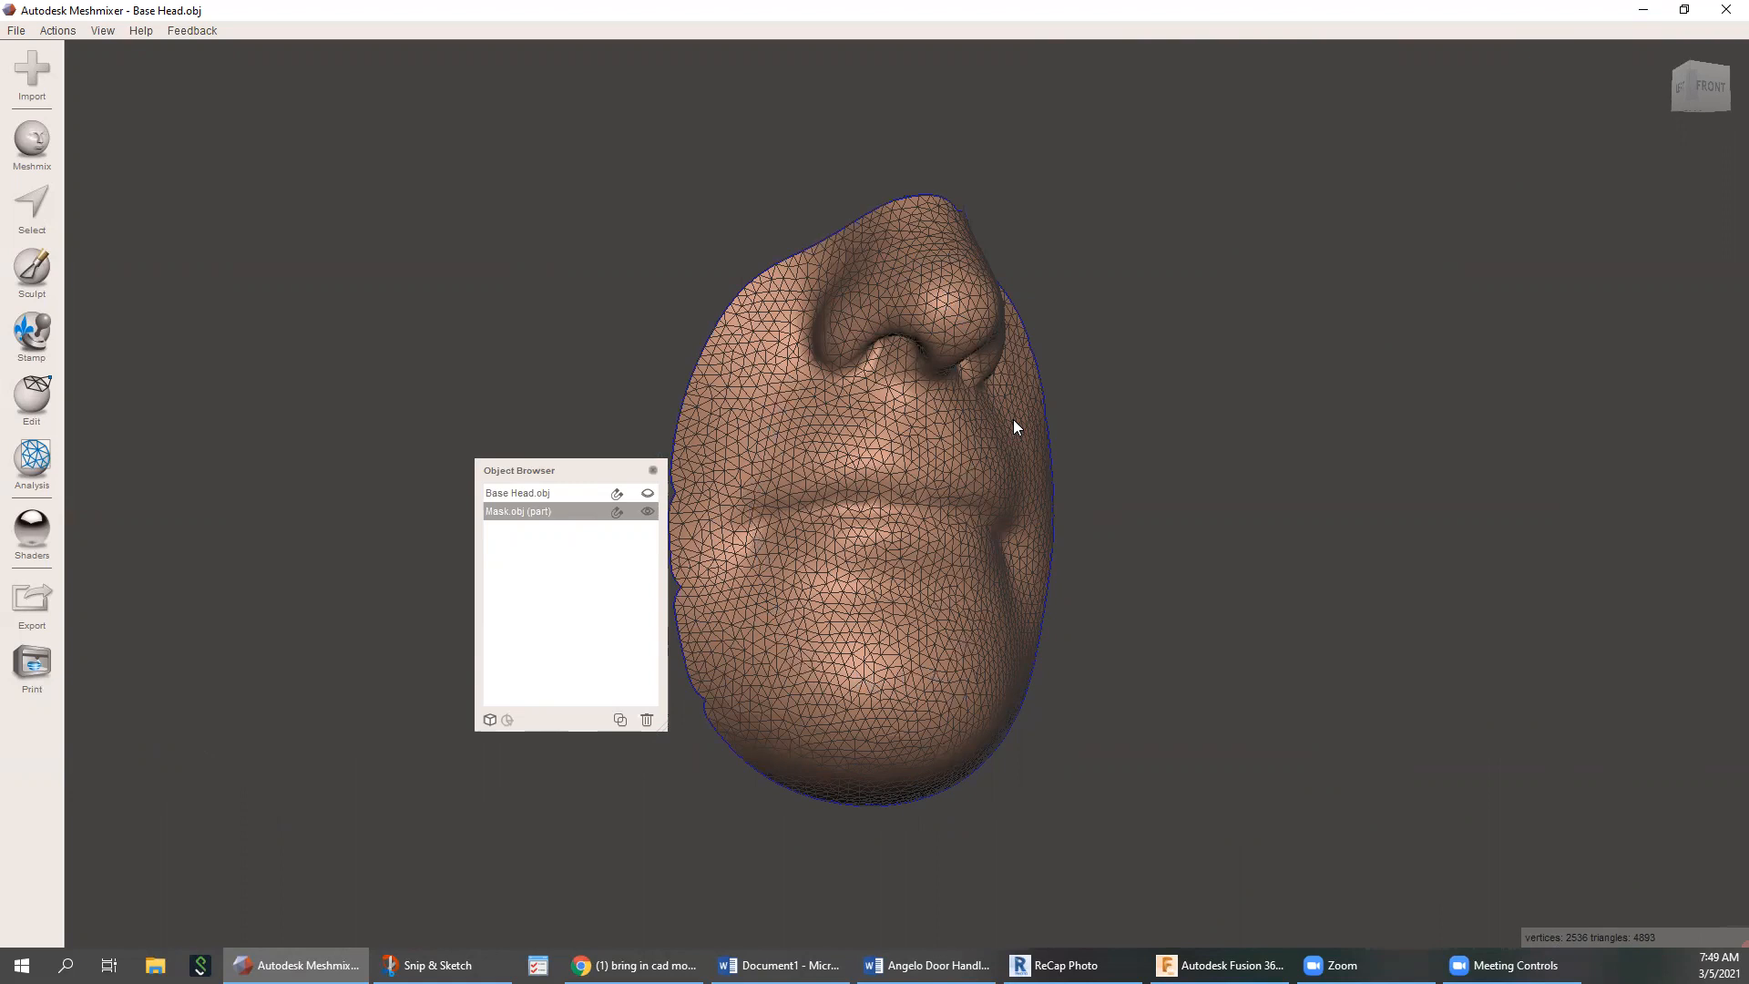
right_click_drag(1015, 421, 992, 319)
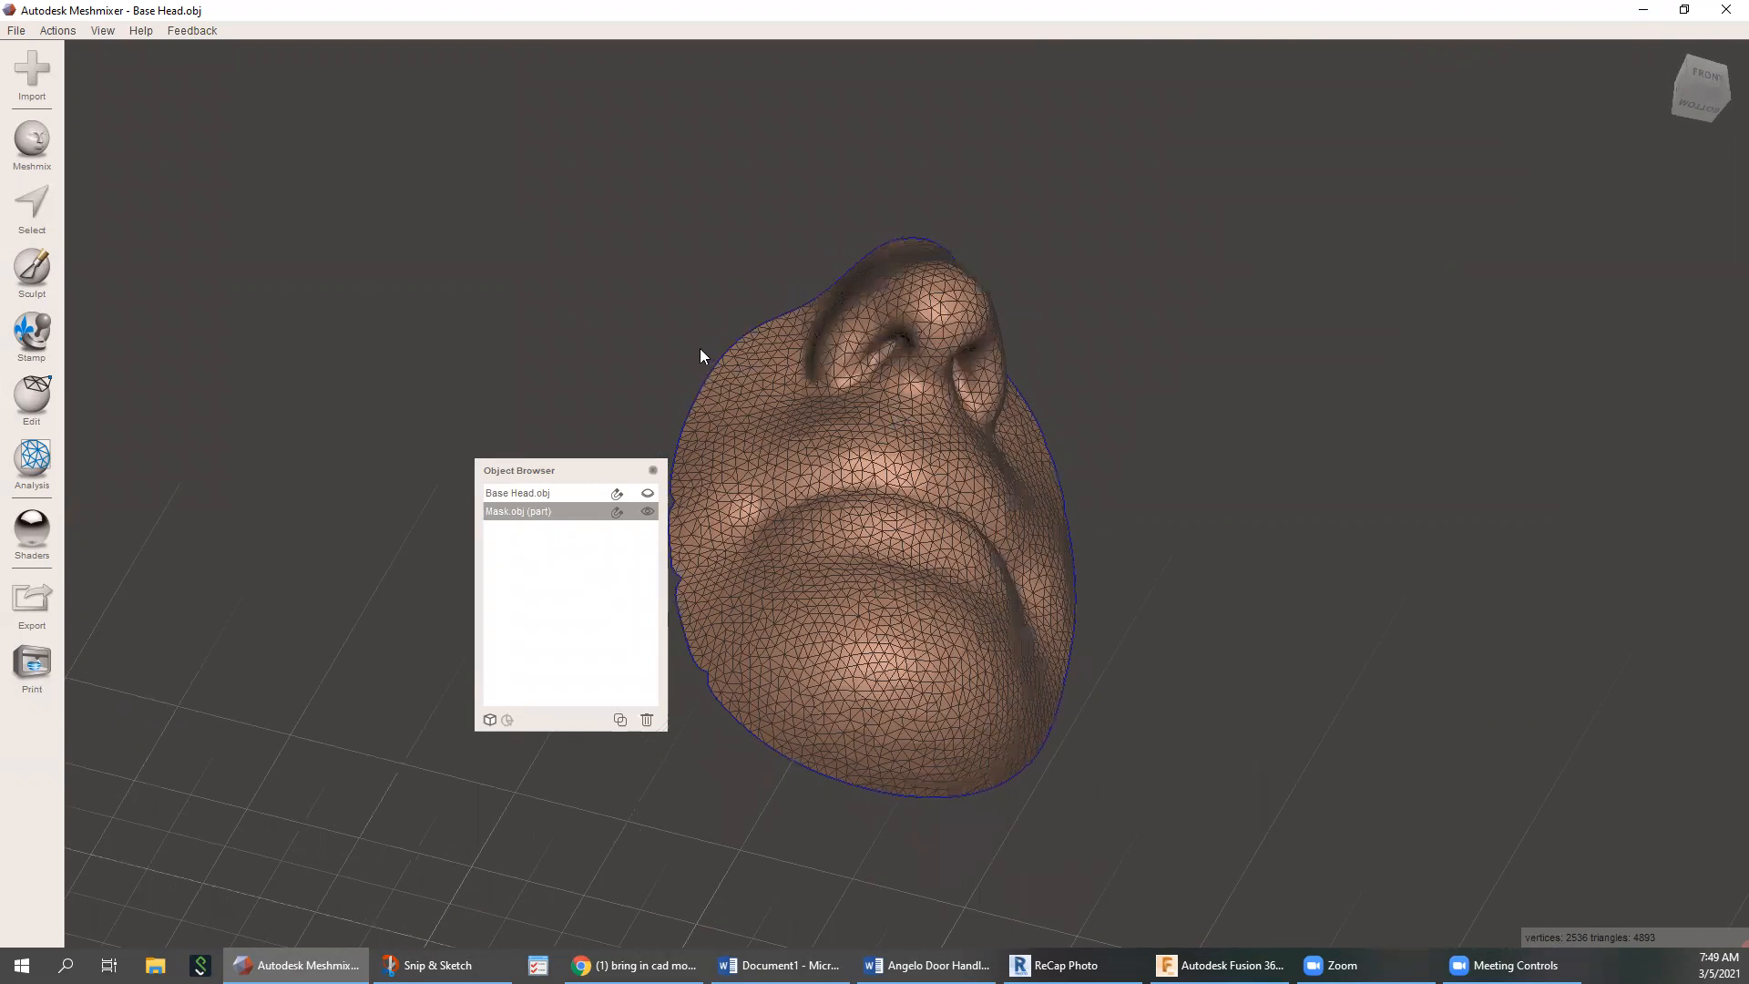
Select both nostrils with the symmetric Unwrap Brush and replace them using Erase & Fill with Smooth MVC
left_click(32, 205)
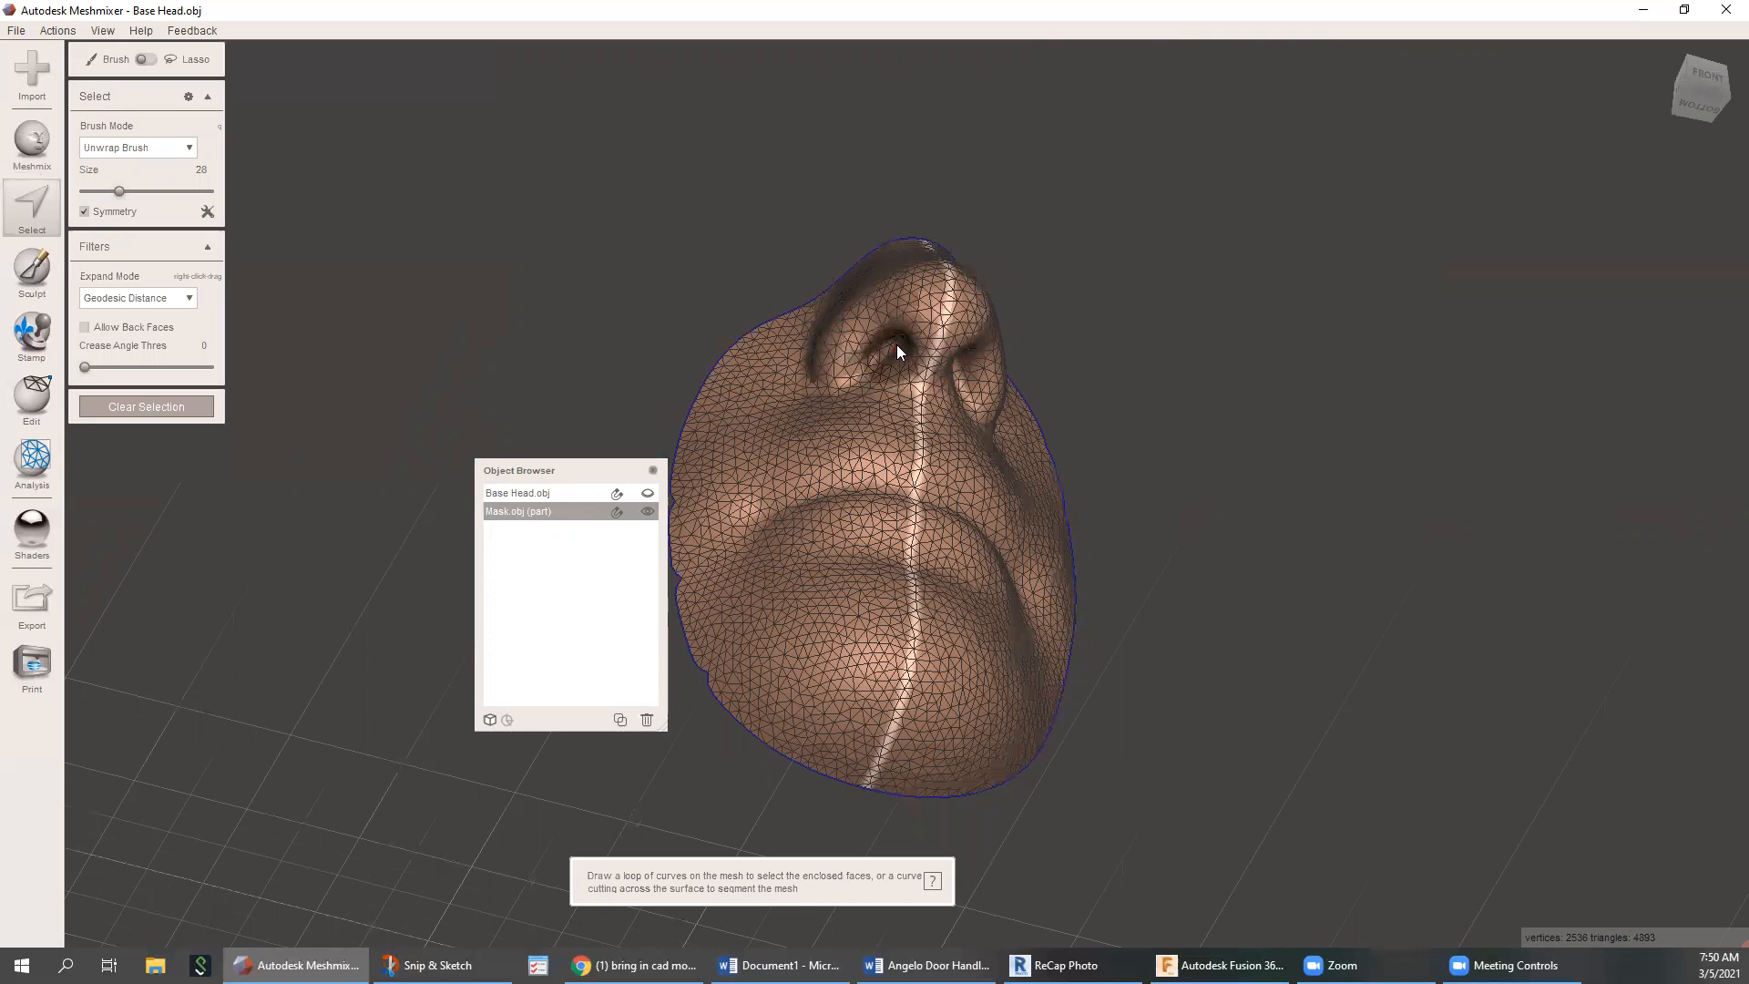
mouse_move(905, 335)
left_mouse_down()
mouse_move(869, 344)
mouse_move(858, 365)
mouse_move(881, 376)
mouse_move(836, 351)
left_mouse_up()
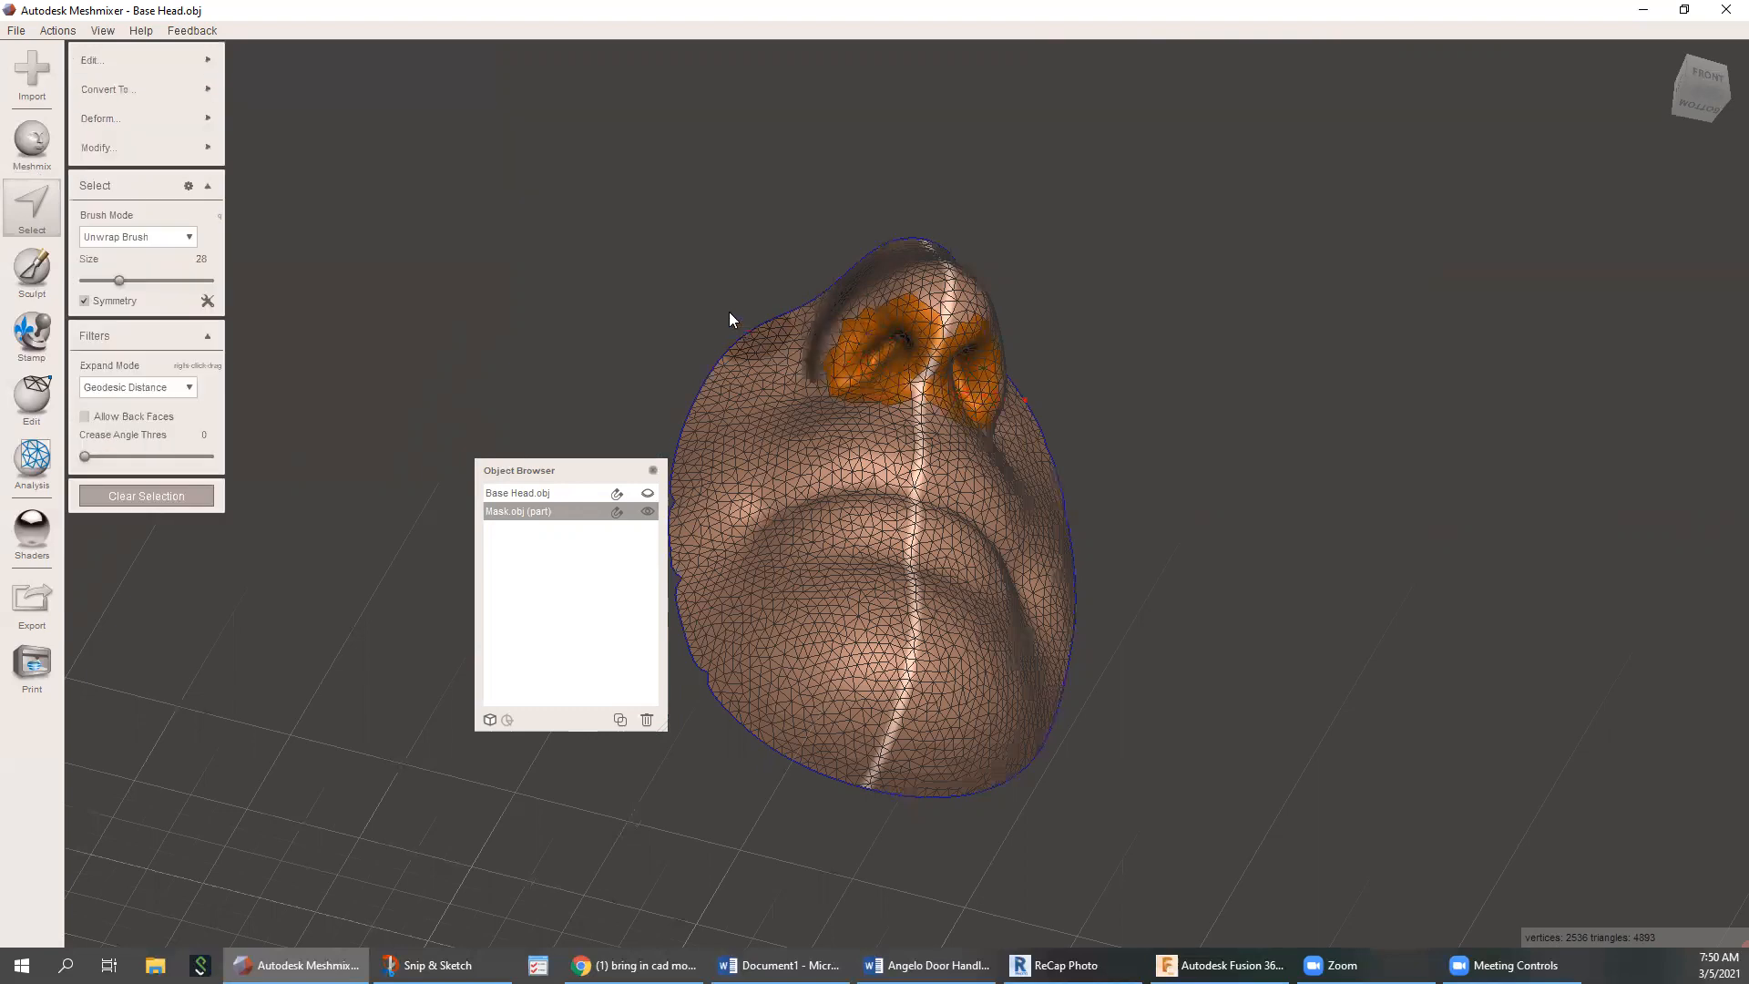
mouse_move(637, 237)
right_mouse_down()
mouse_move(665, 266)
mouse_move(645, 255)
right_mouse_up()
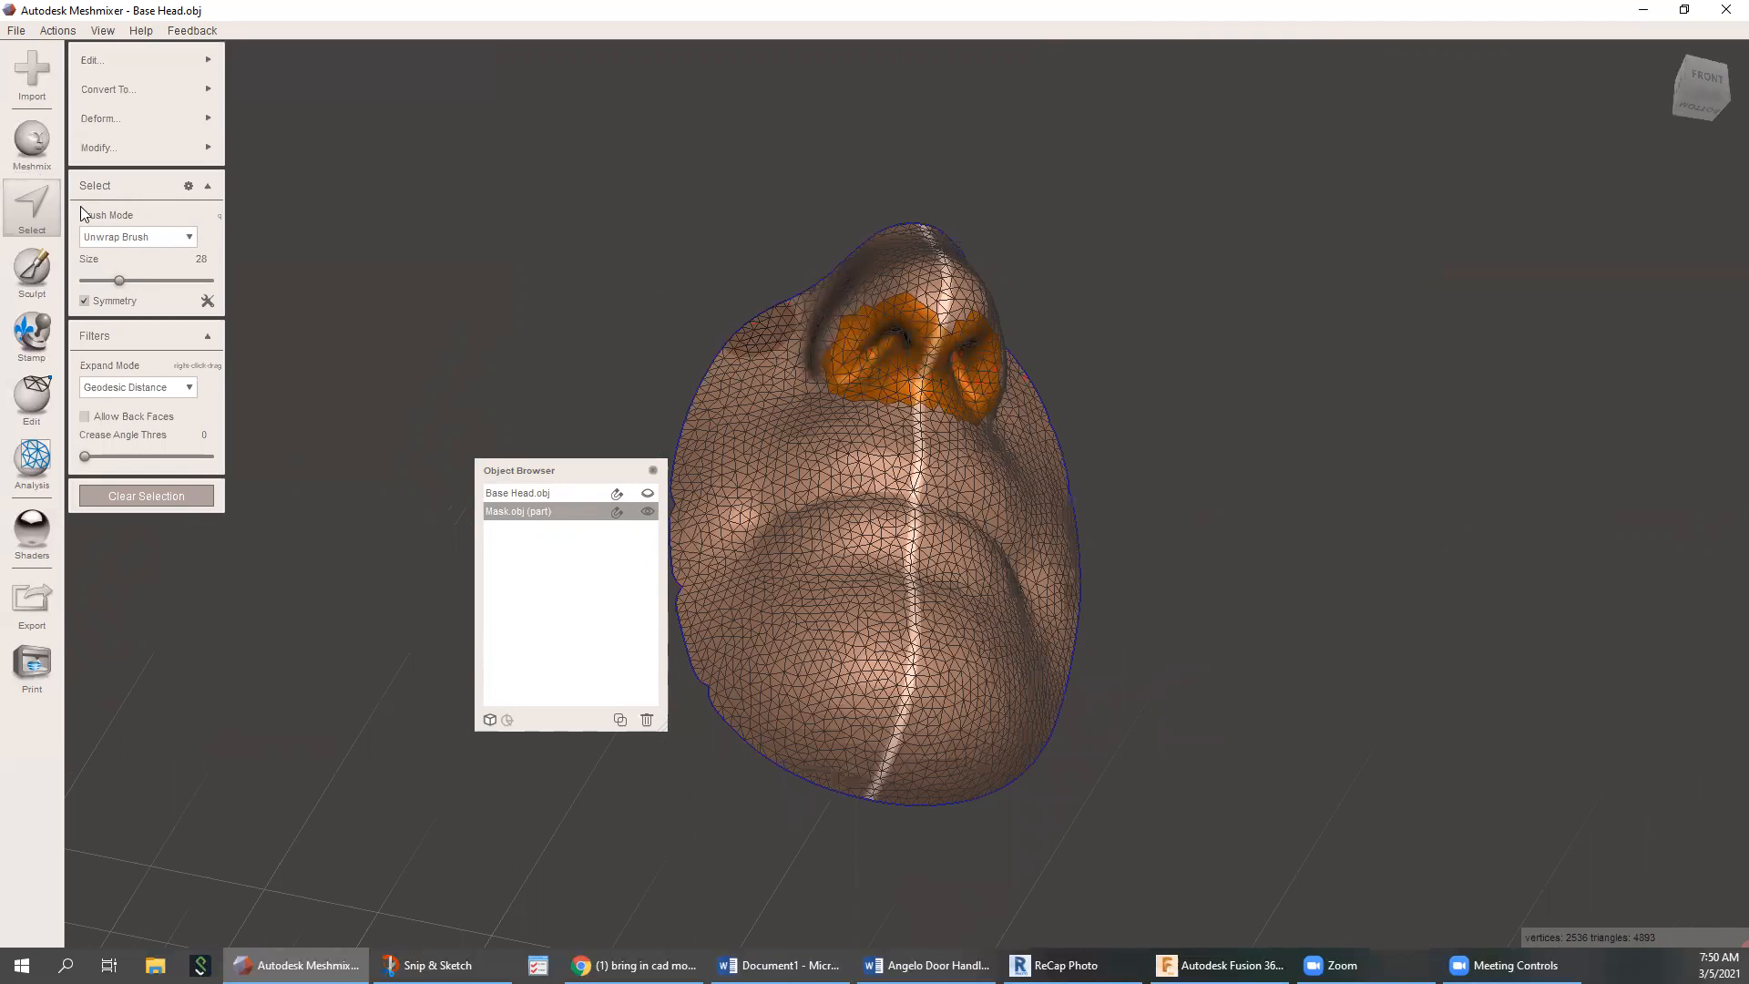
mouse_move(142, 58)
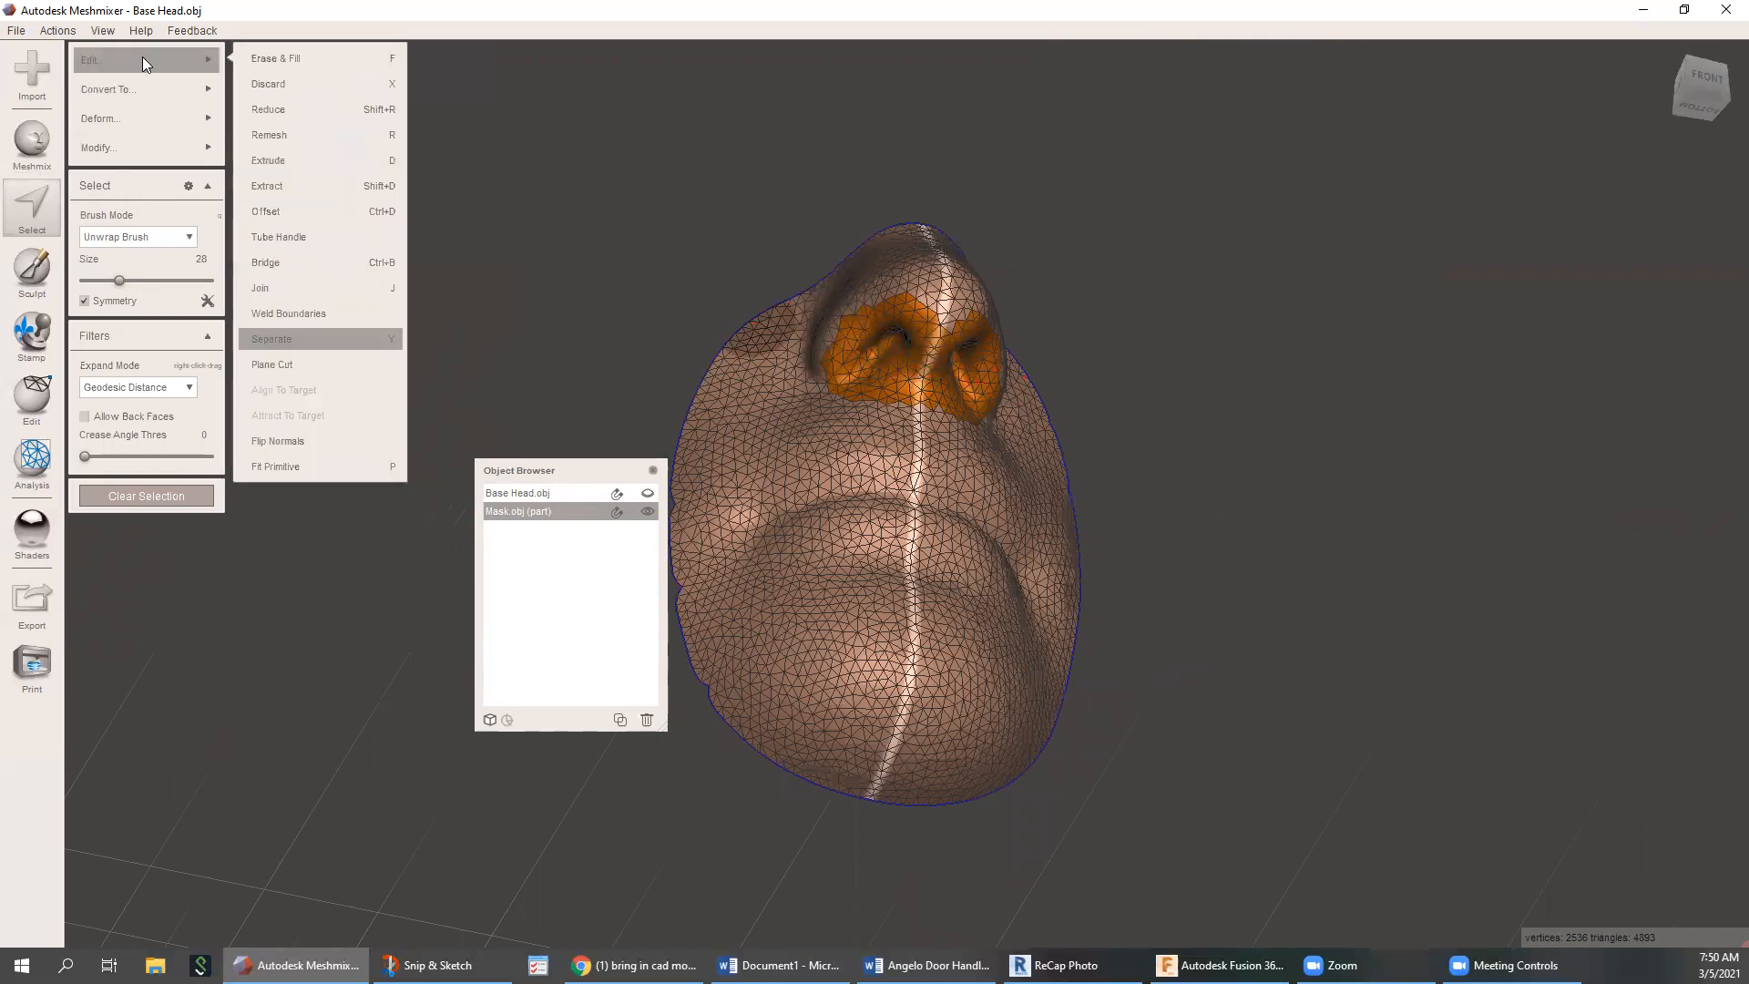
left_click(272, 60)
right_click_drag(996, 317, 1060, 408)
right_click_drag(916, 433, 987, 423)
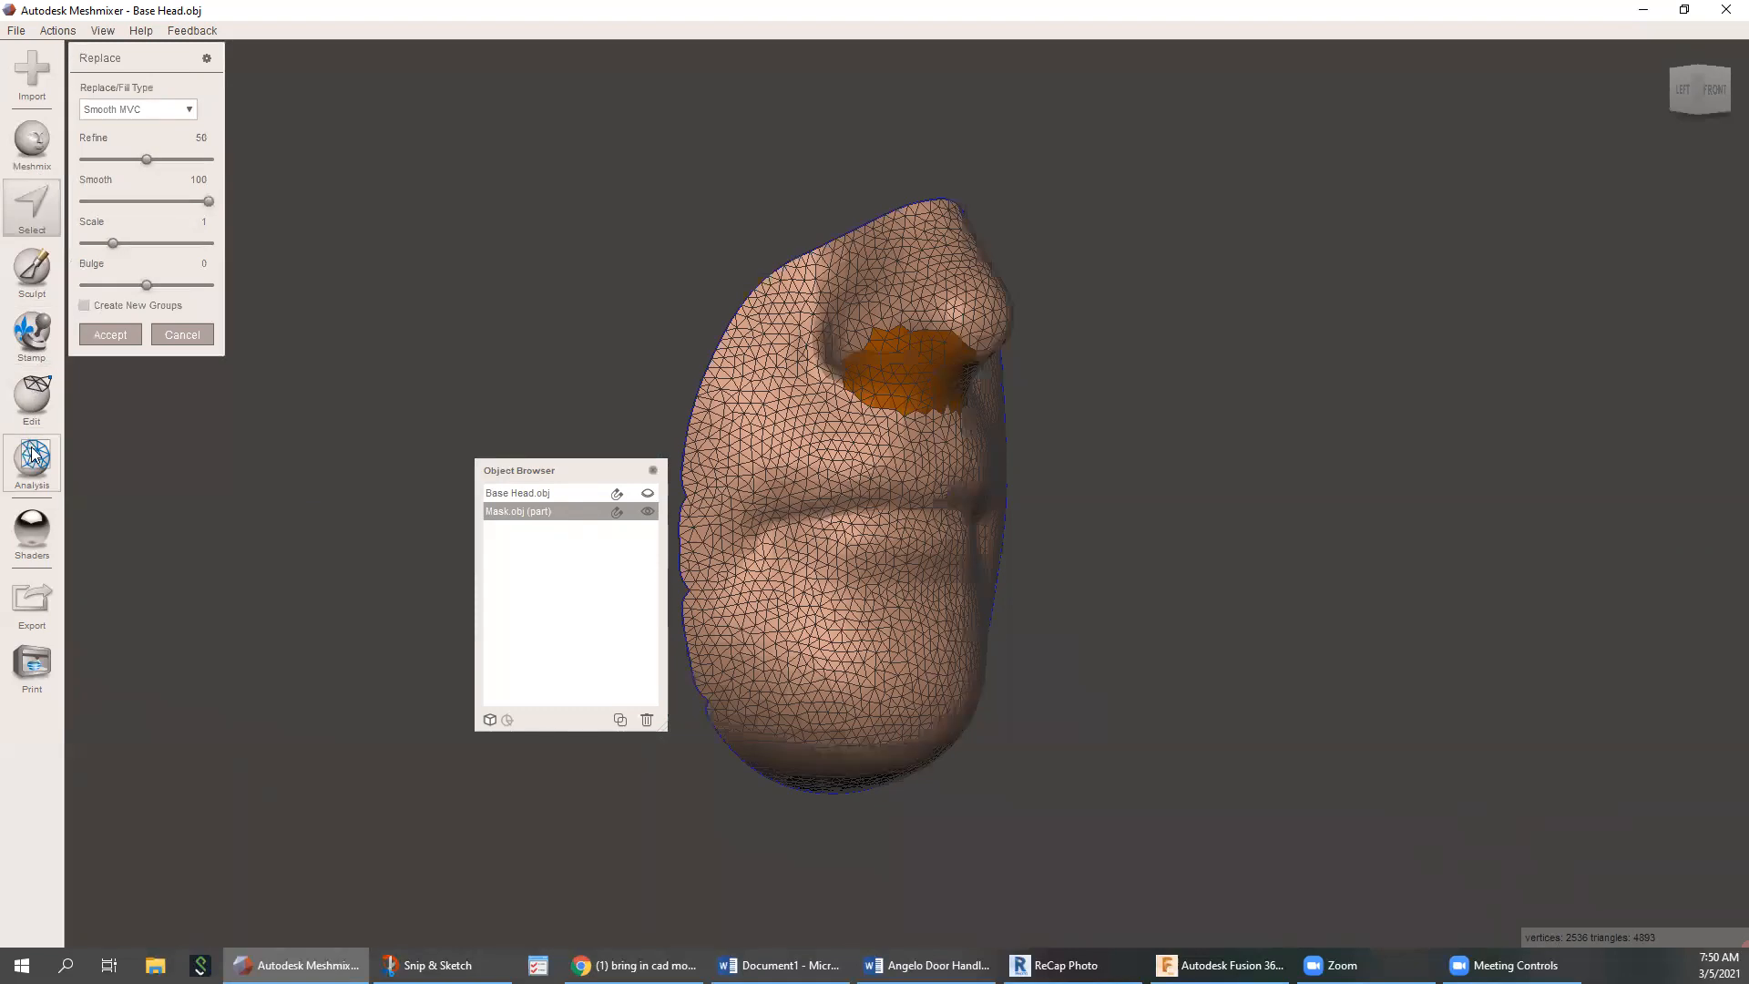
left_click(98, 331)
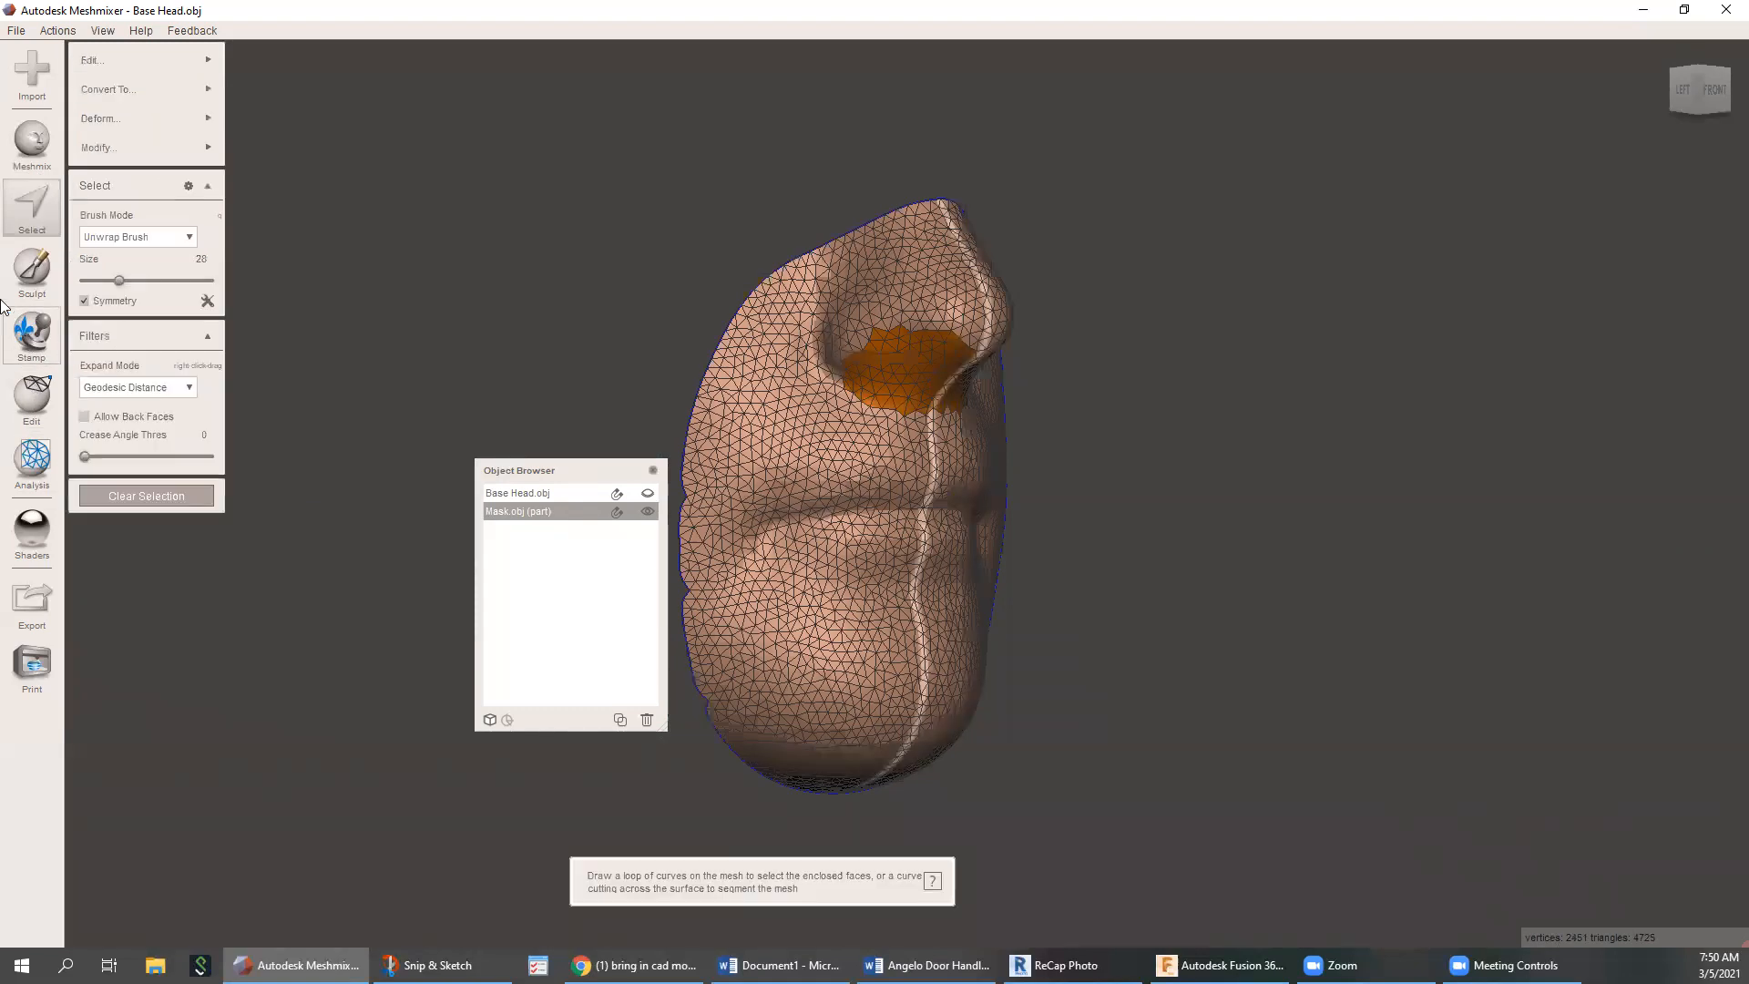
Extend the selection around the sides of the nose base and replace the area with a Smooth MVC Erase & Fill
left_click(822, 343)
mouse_move(830, 368)
left_mouse_down()
mouse_move(838, 347)
mouse_move(730, 346)
mouse_move(632, 292)
mouse_move(674, 300)
left_mouse_up()
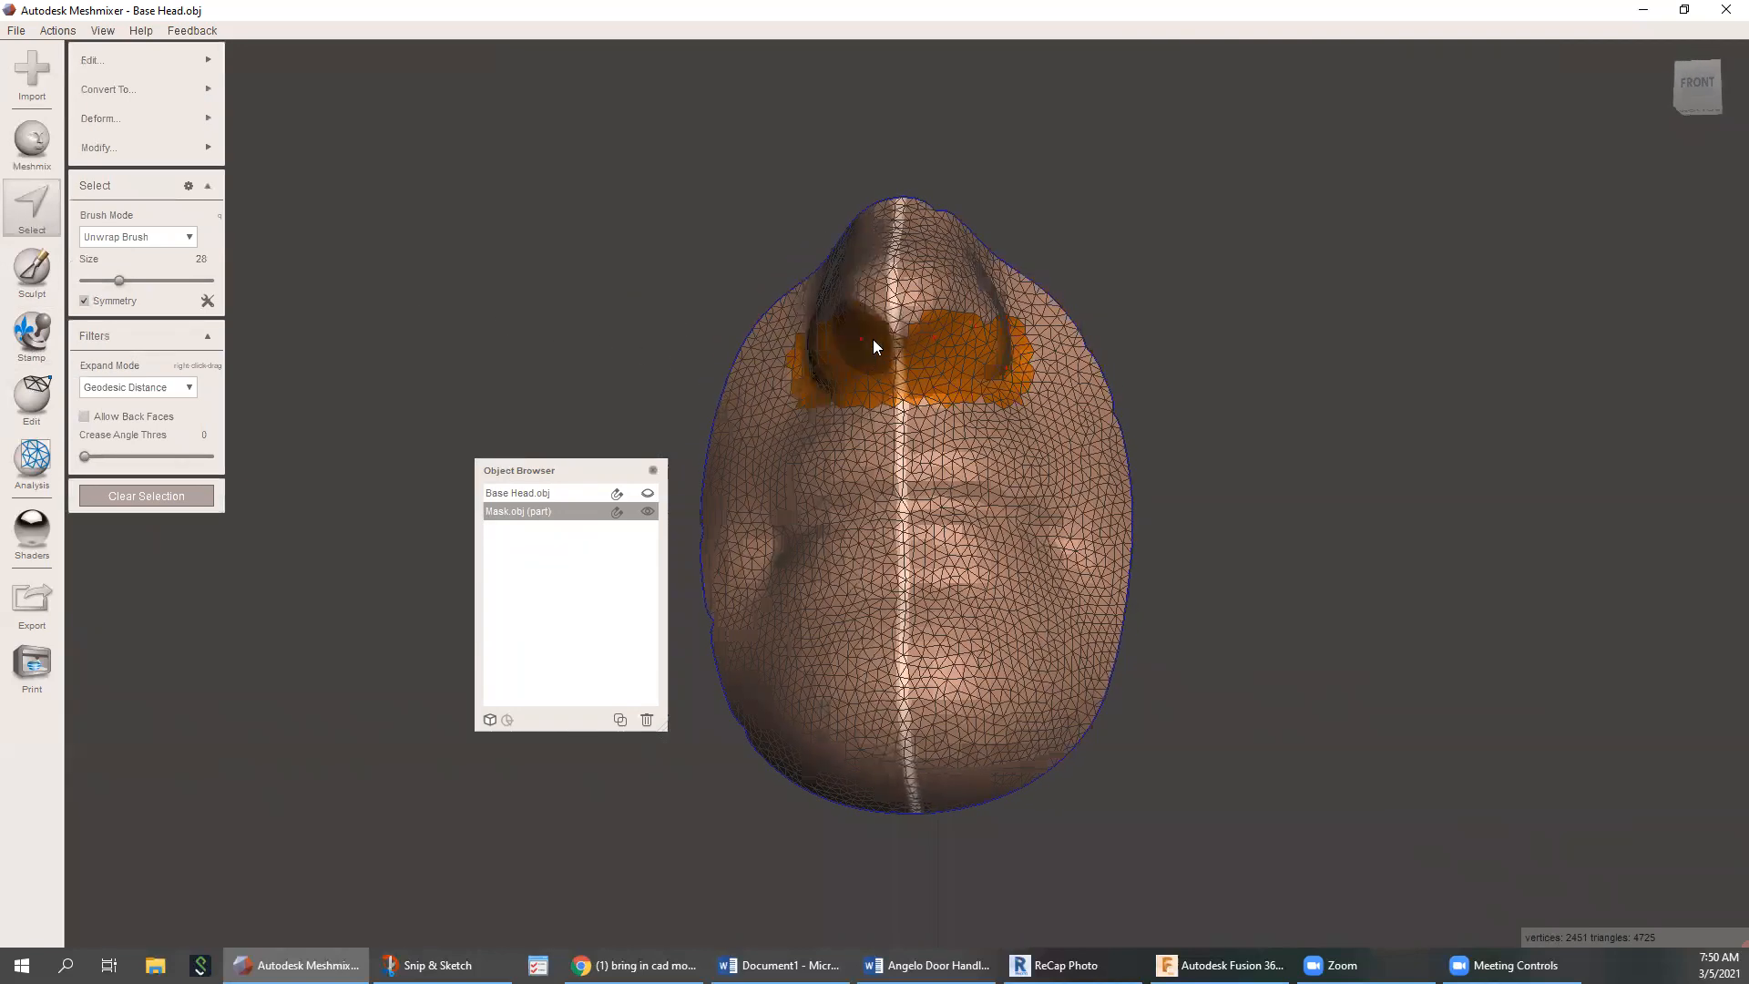
mouse_move(881, 340)
left_mouse_down()
mouse_move(861, 337)
mouse_move(896, 335)
left_mouse_up()
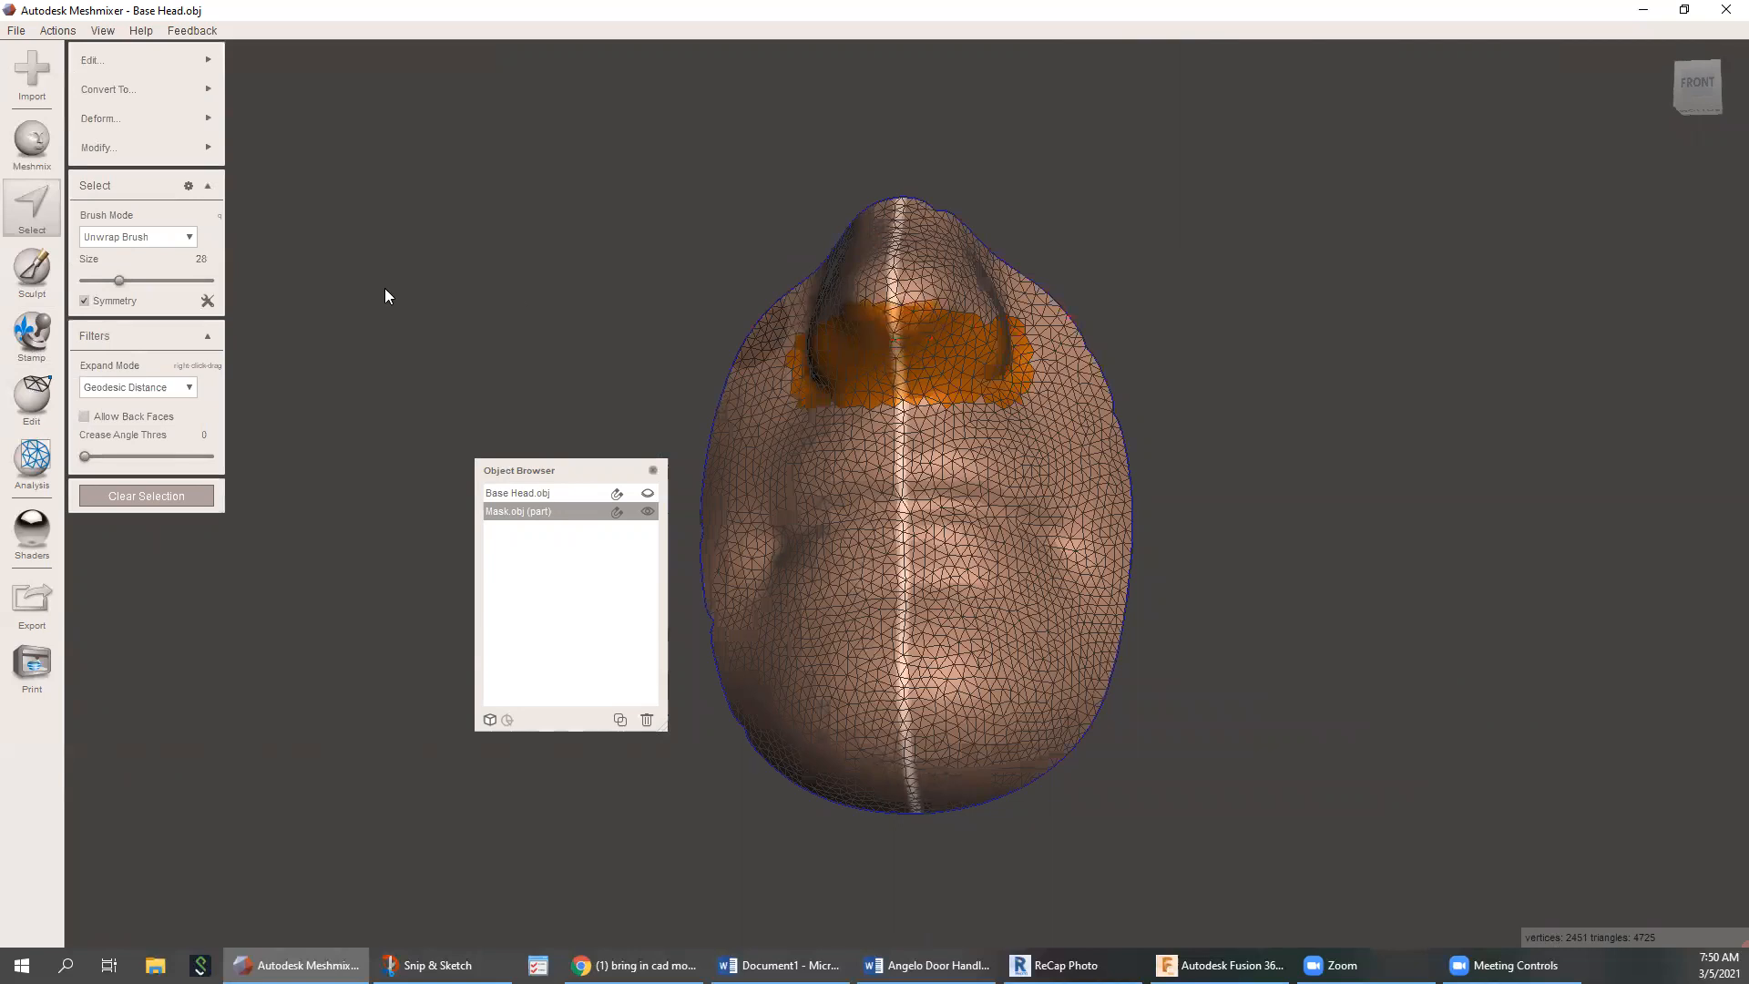
mouse_move(120, 66)
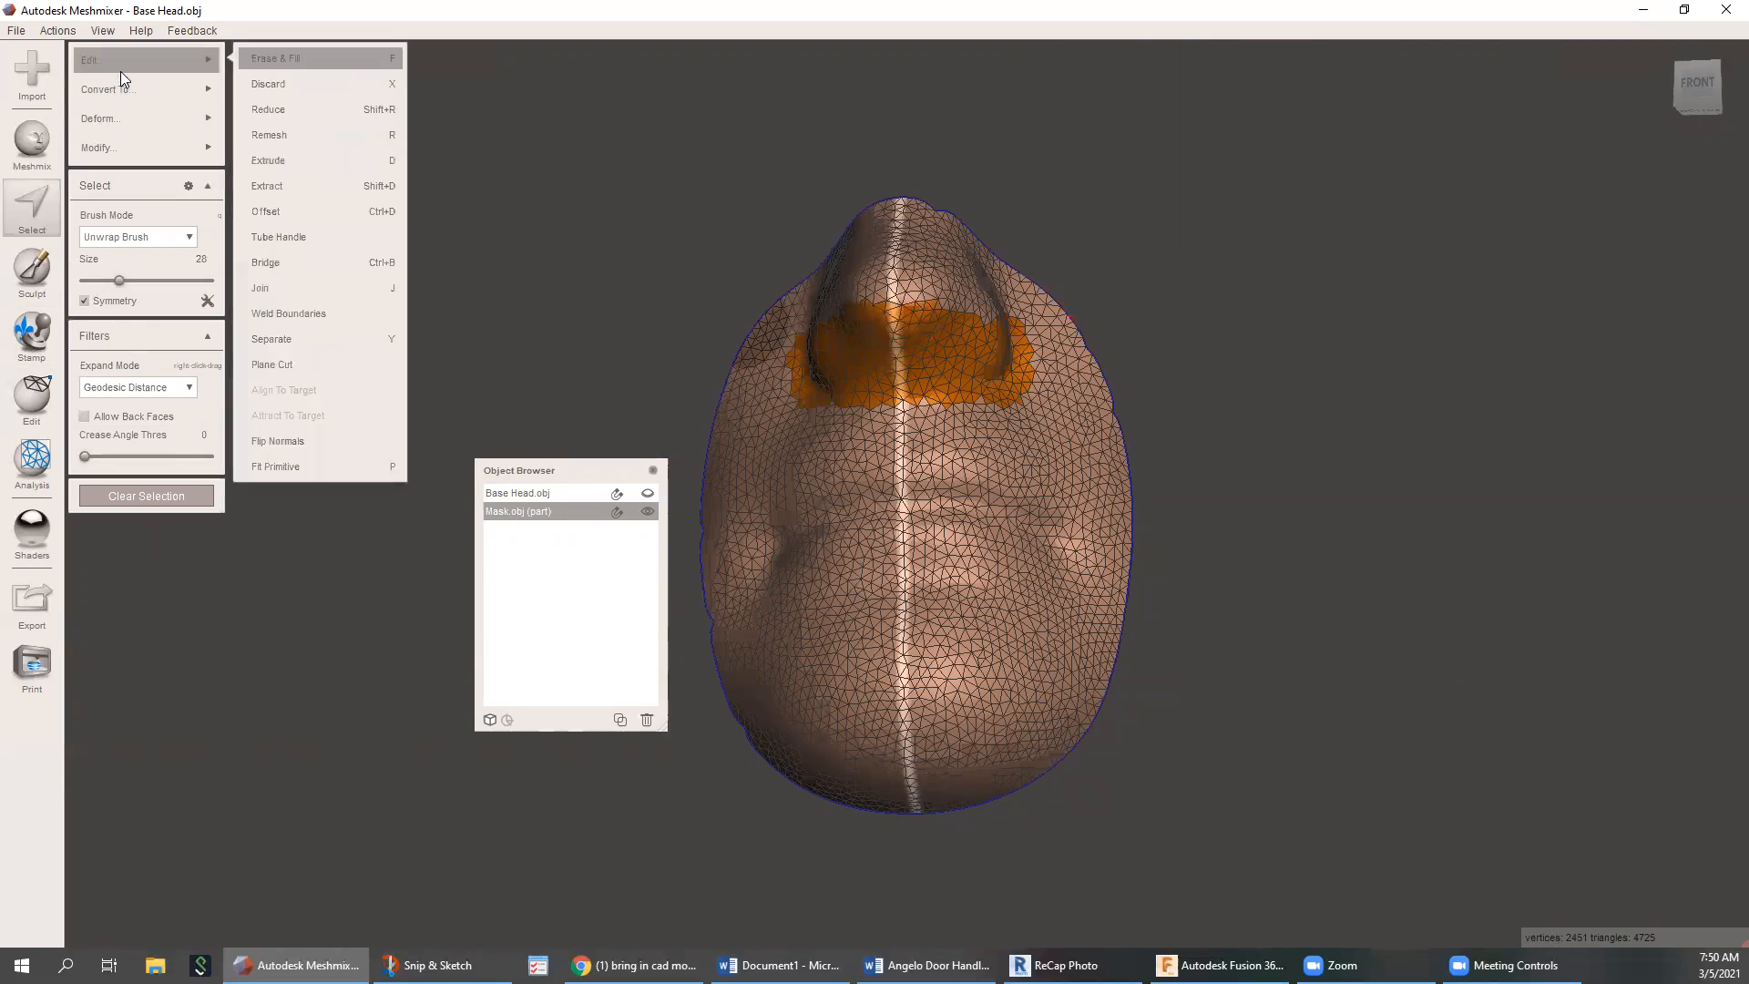
left_click(258, 57)
mouse_move(814, 372)
right_mouse_down()
mouse_move(951, 400)
mouse_move(1011, 465)
mouse_move(987, 511)
mouse_move(999, 543)
mouse_move(958, 517)
mouse_move(929, 460)
mouse_move(726, 320)
mouse_move(620, 378)
mouse_move(890, 386)
mouse_move(935, 437)
right_mouse_up()
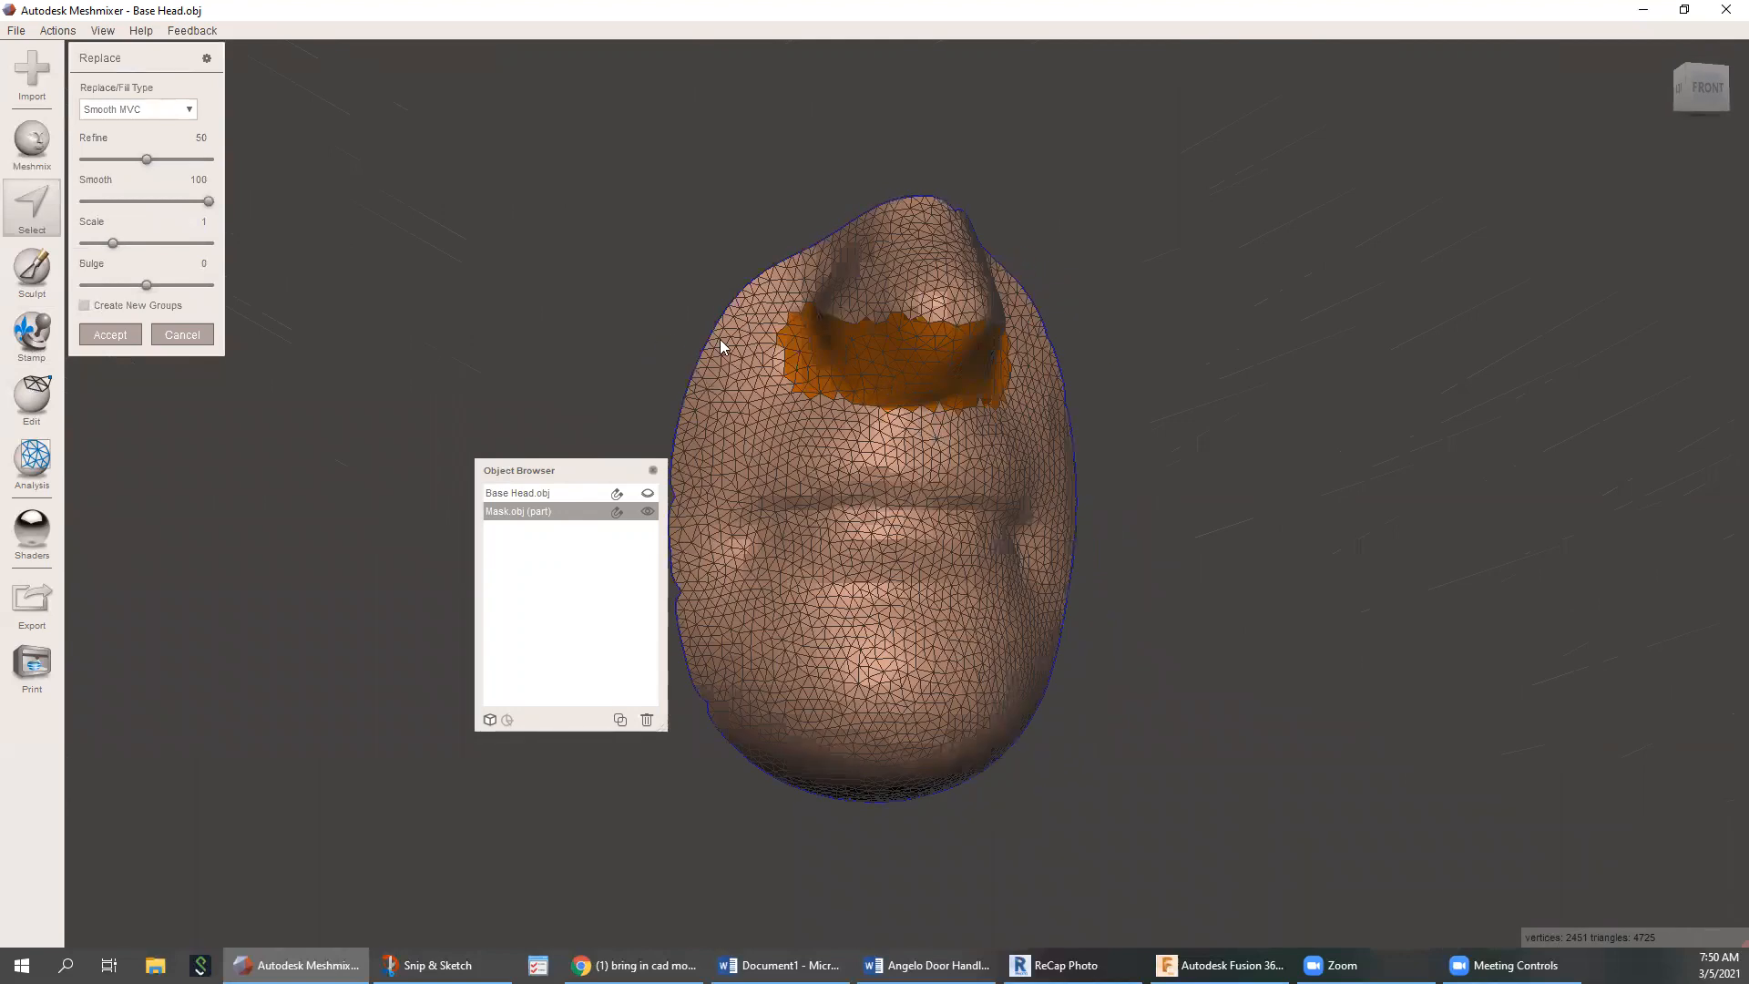
left_click(128, 335)
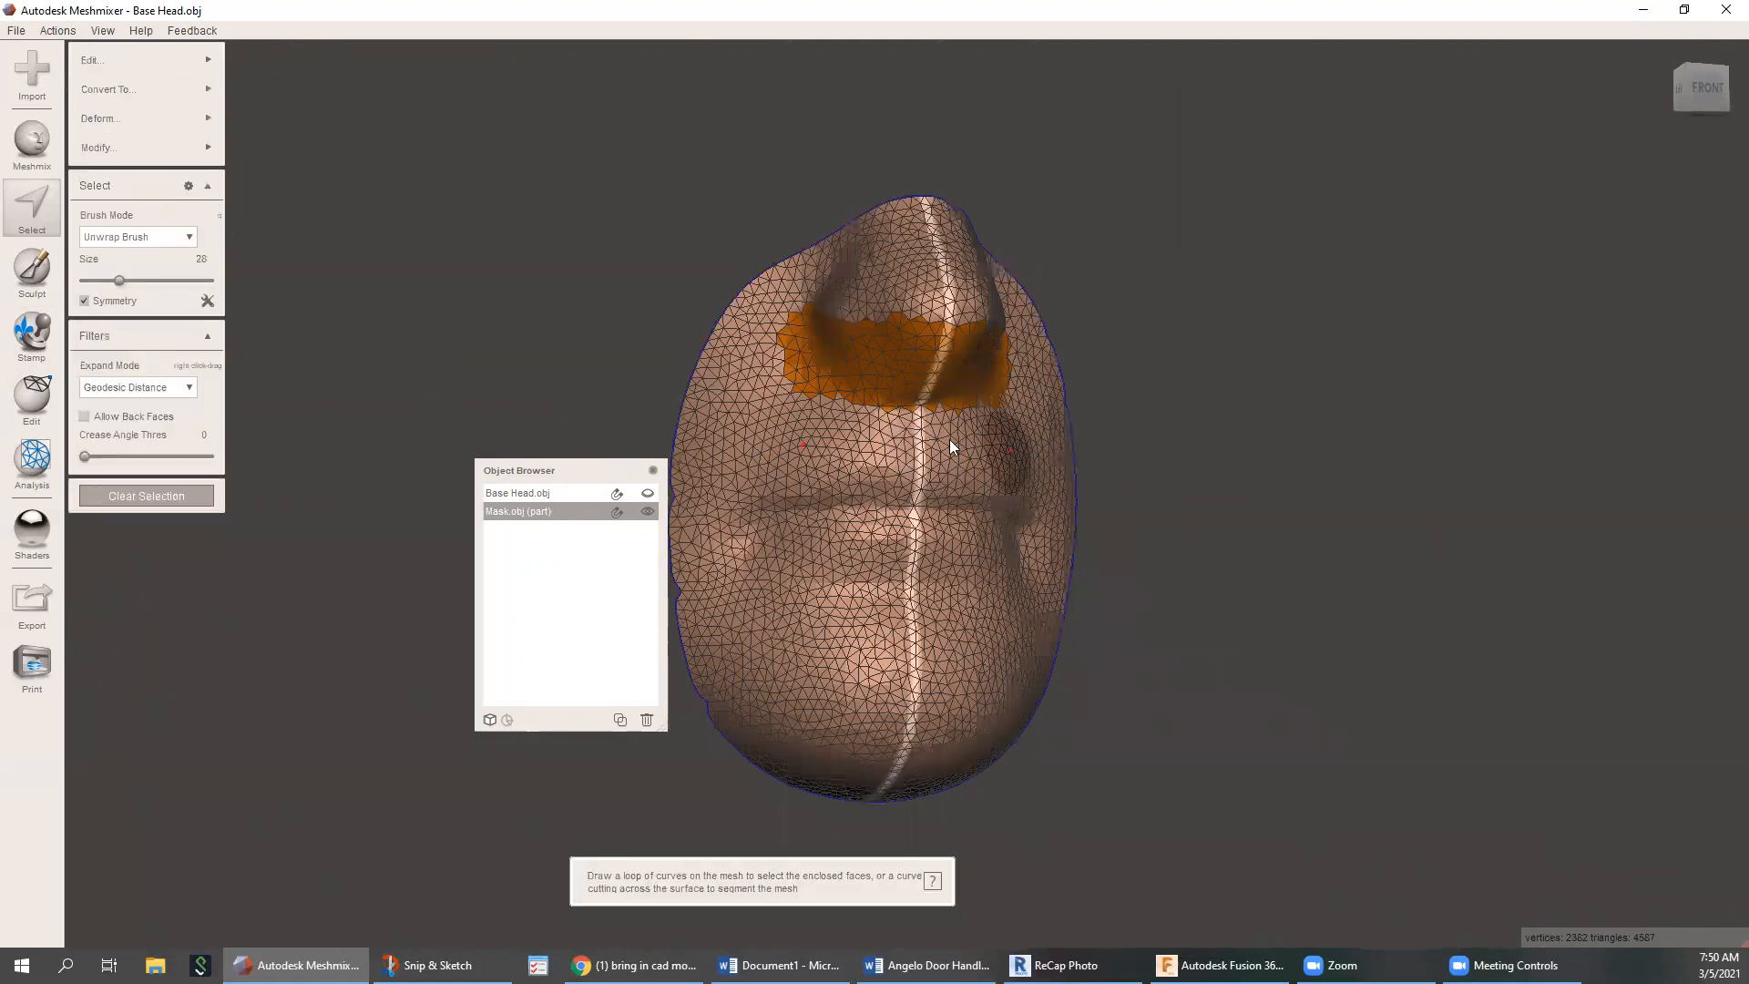
Add the area between the nose and upper lip to the selection and accept another Smooth MVC Erase & Fill
left_click_drag(951, 417, 864, 411)
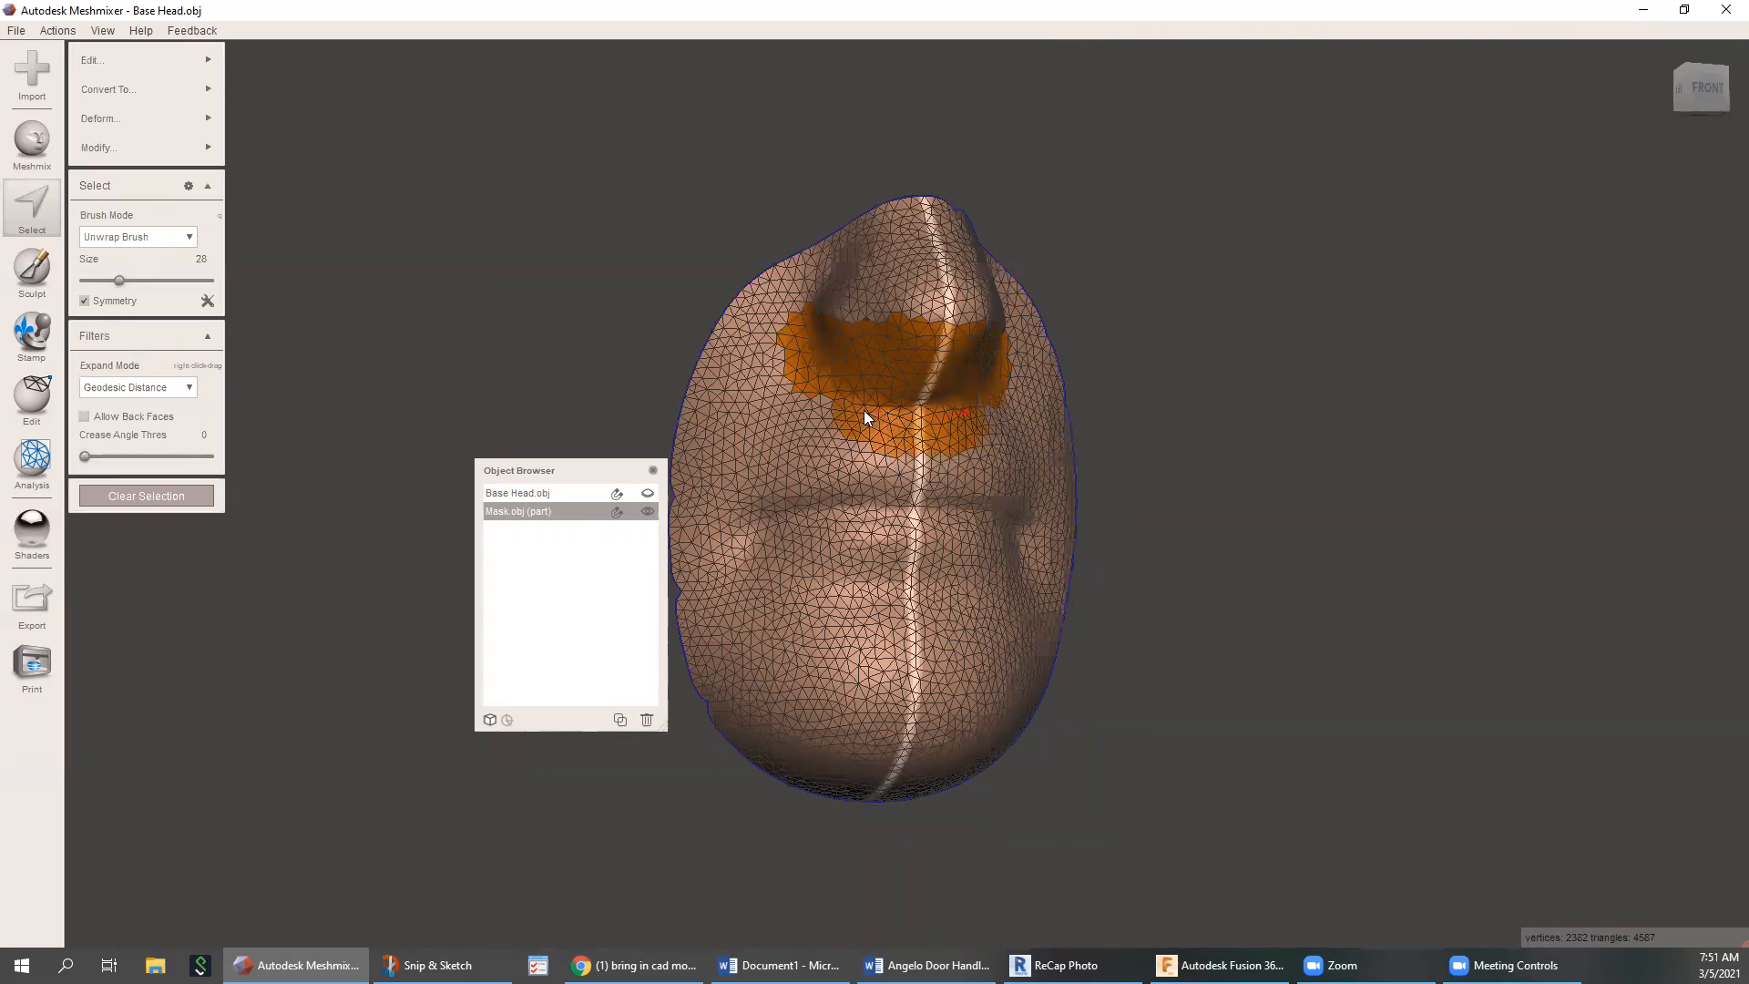
mouse_move(108, 59)
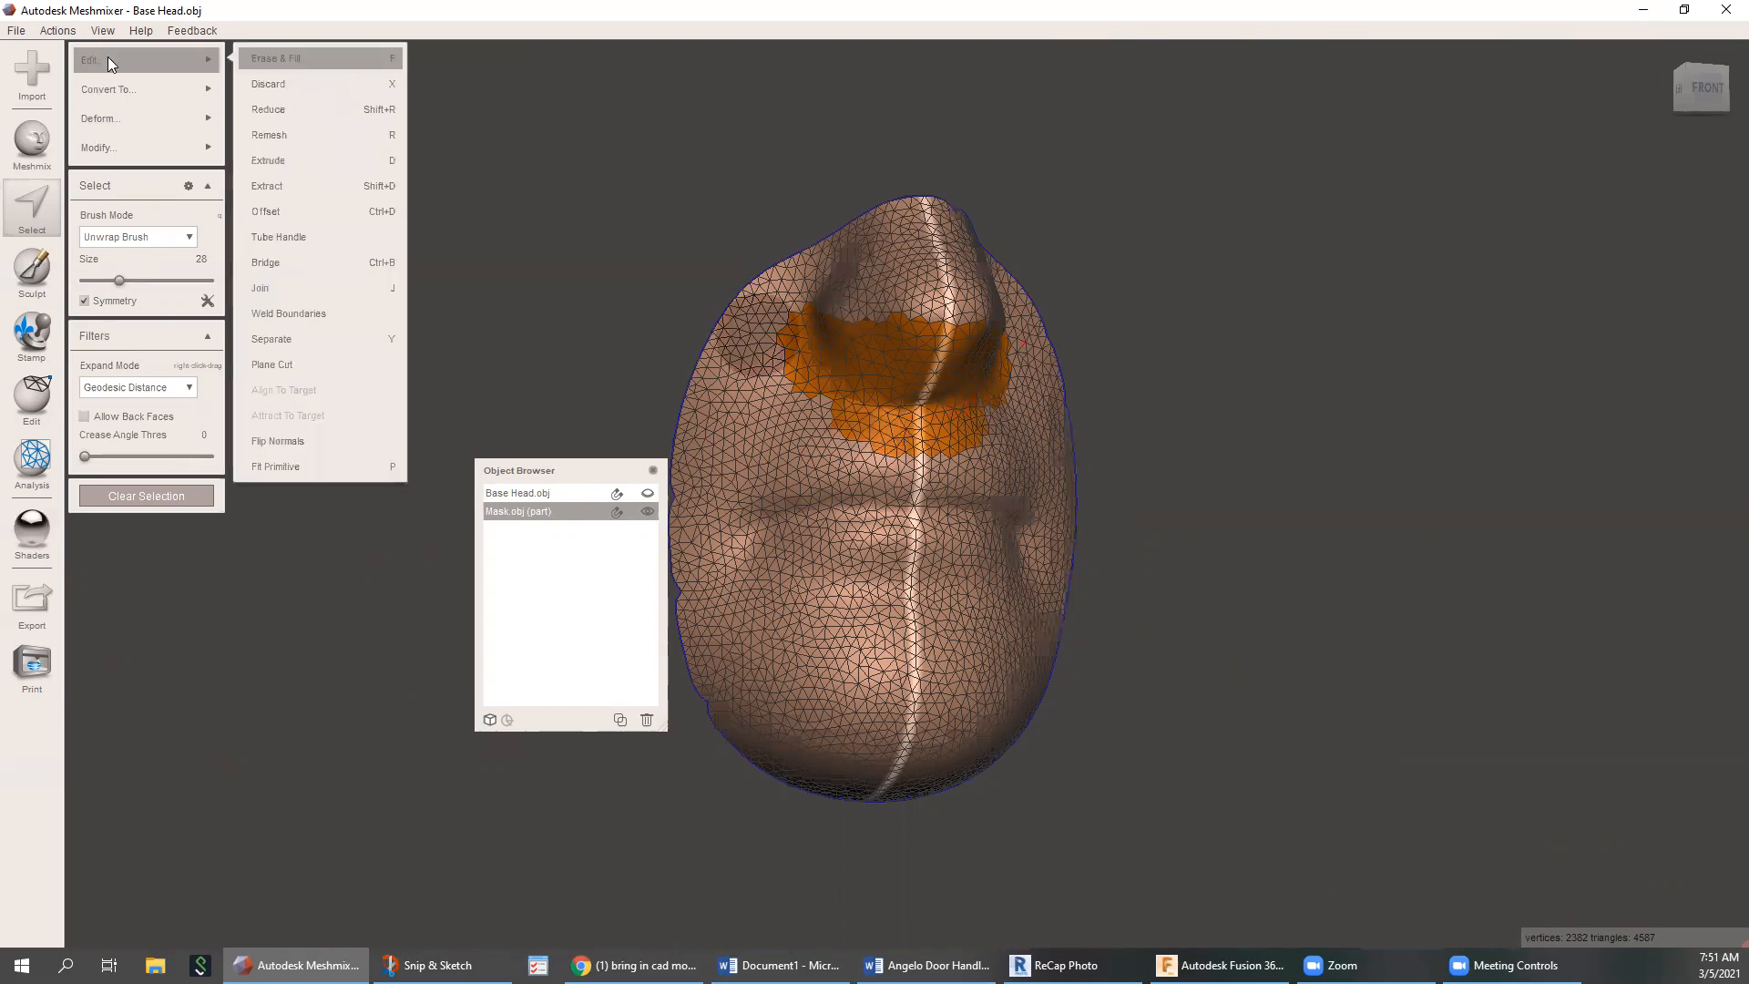
left_click(255, 56)
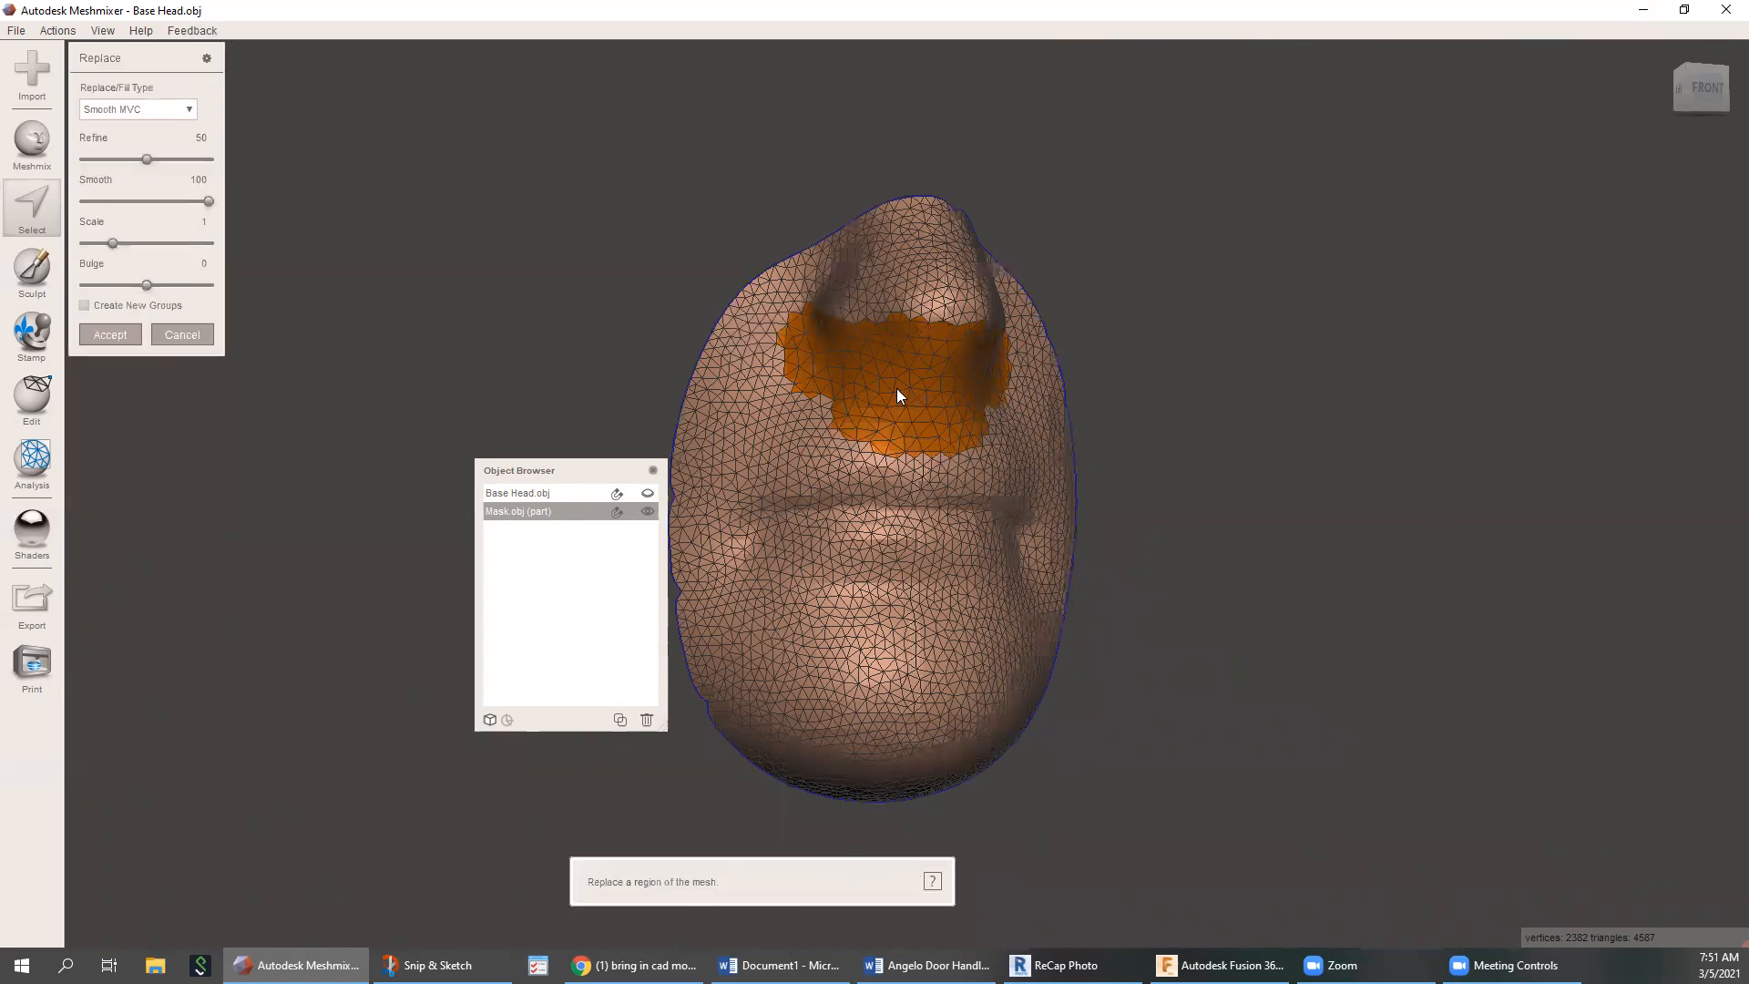
left_click(91, 337)
Add both lips and the mouth corners to the selection, smooth them over with Erase & Fill, and clear the selection
right_click_drag(661, 381, 700, 401)
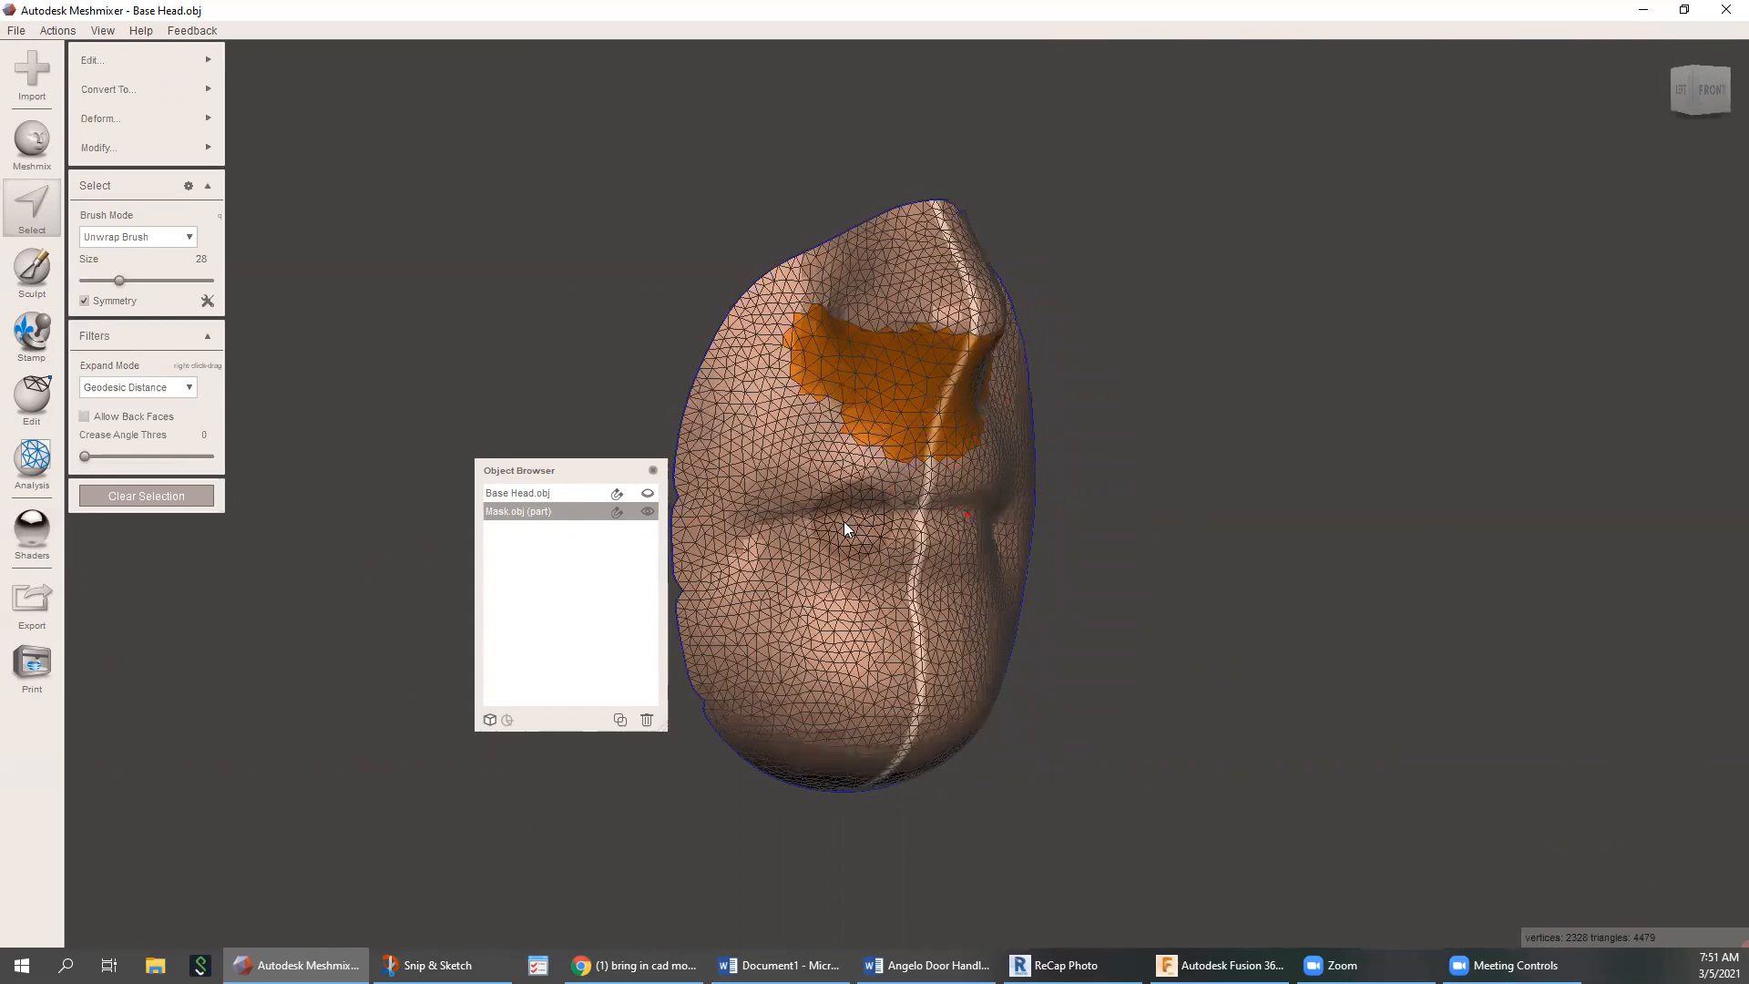
mouse_move(767, 522)
left_mouse_down()
mouse_move(887, 508)
mouse_move(845, 542)
mouse_move(880, 539)
left_mouse_up()
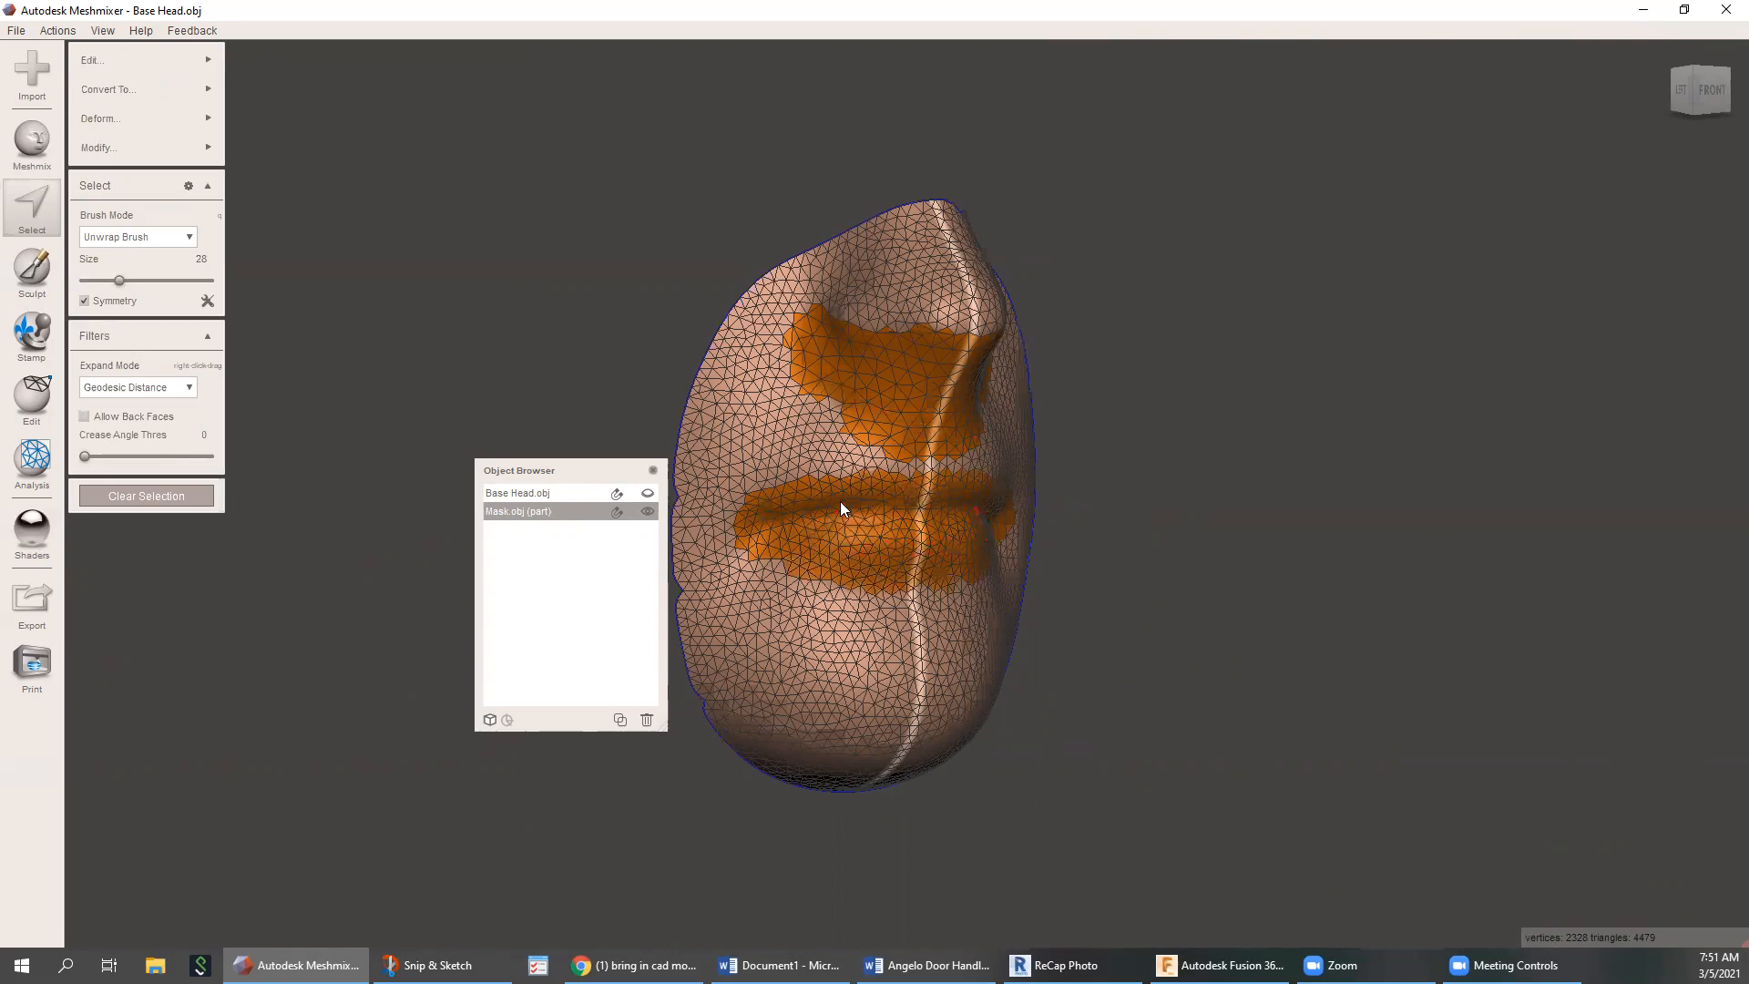
left_click_drag(831, 503, 933, 488)
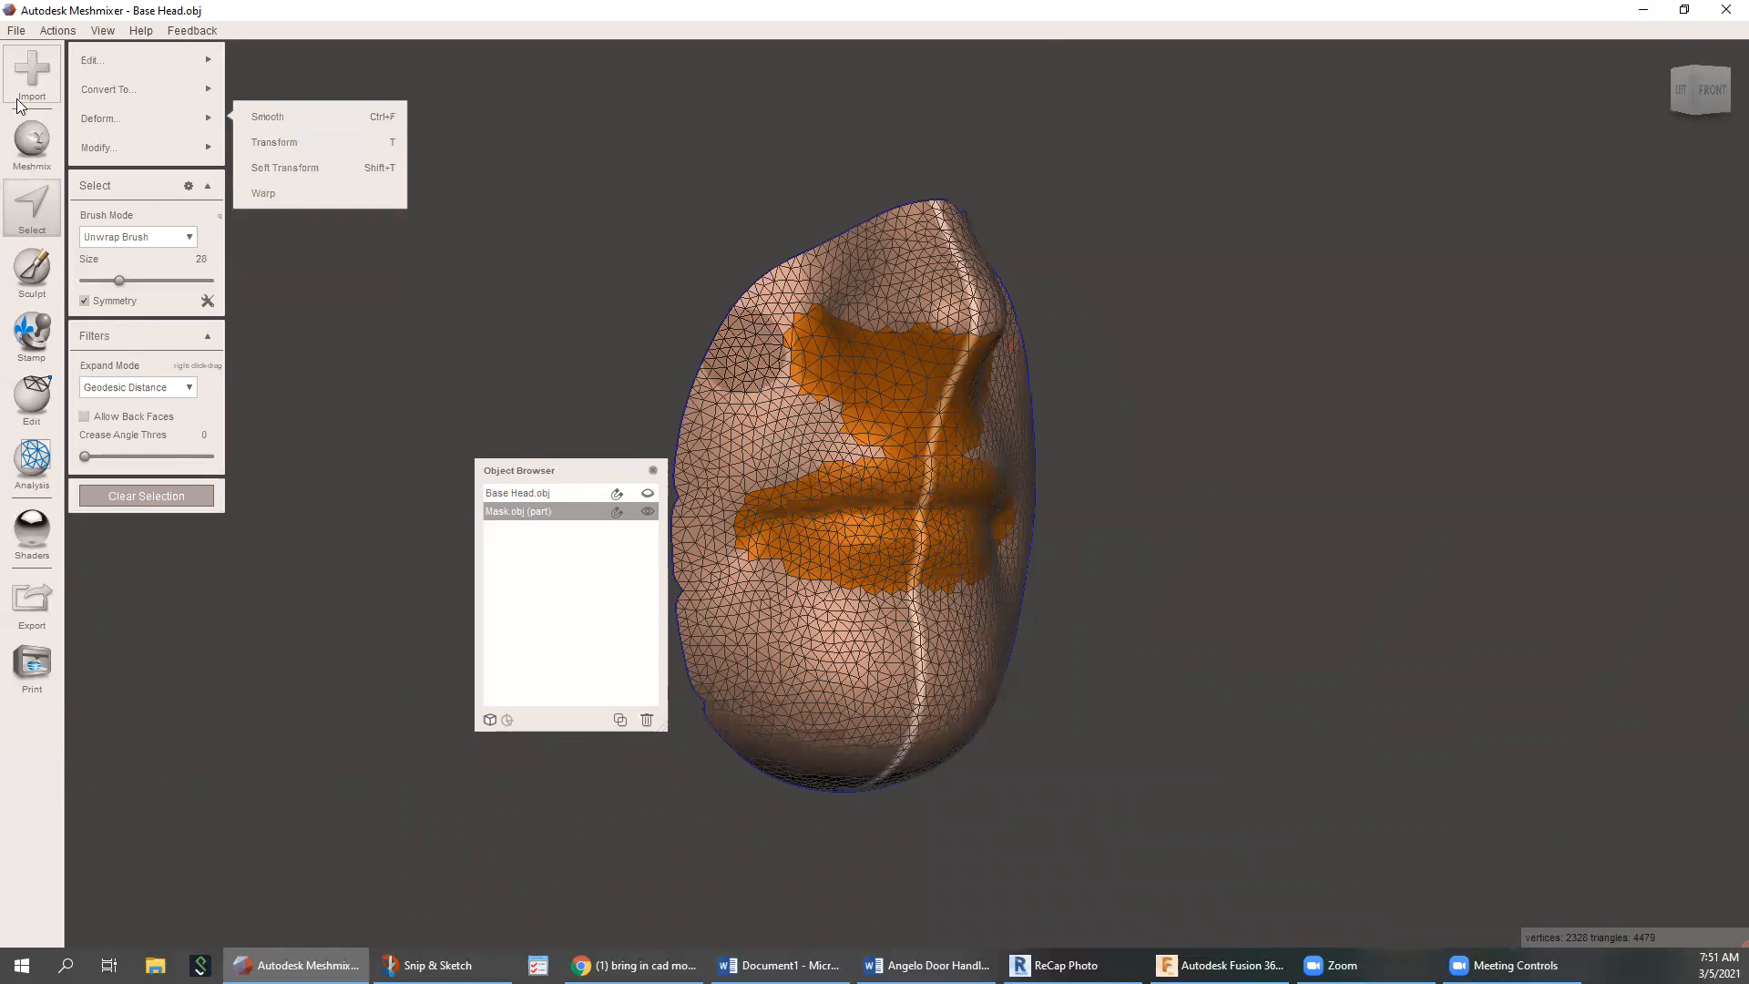
mouse_move(121, 58)
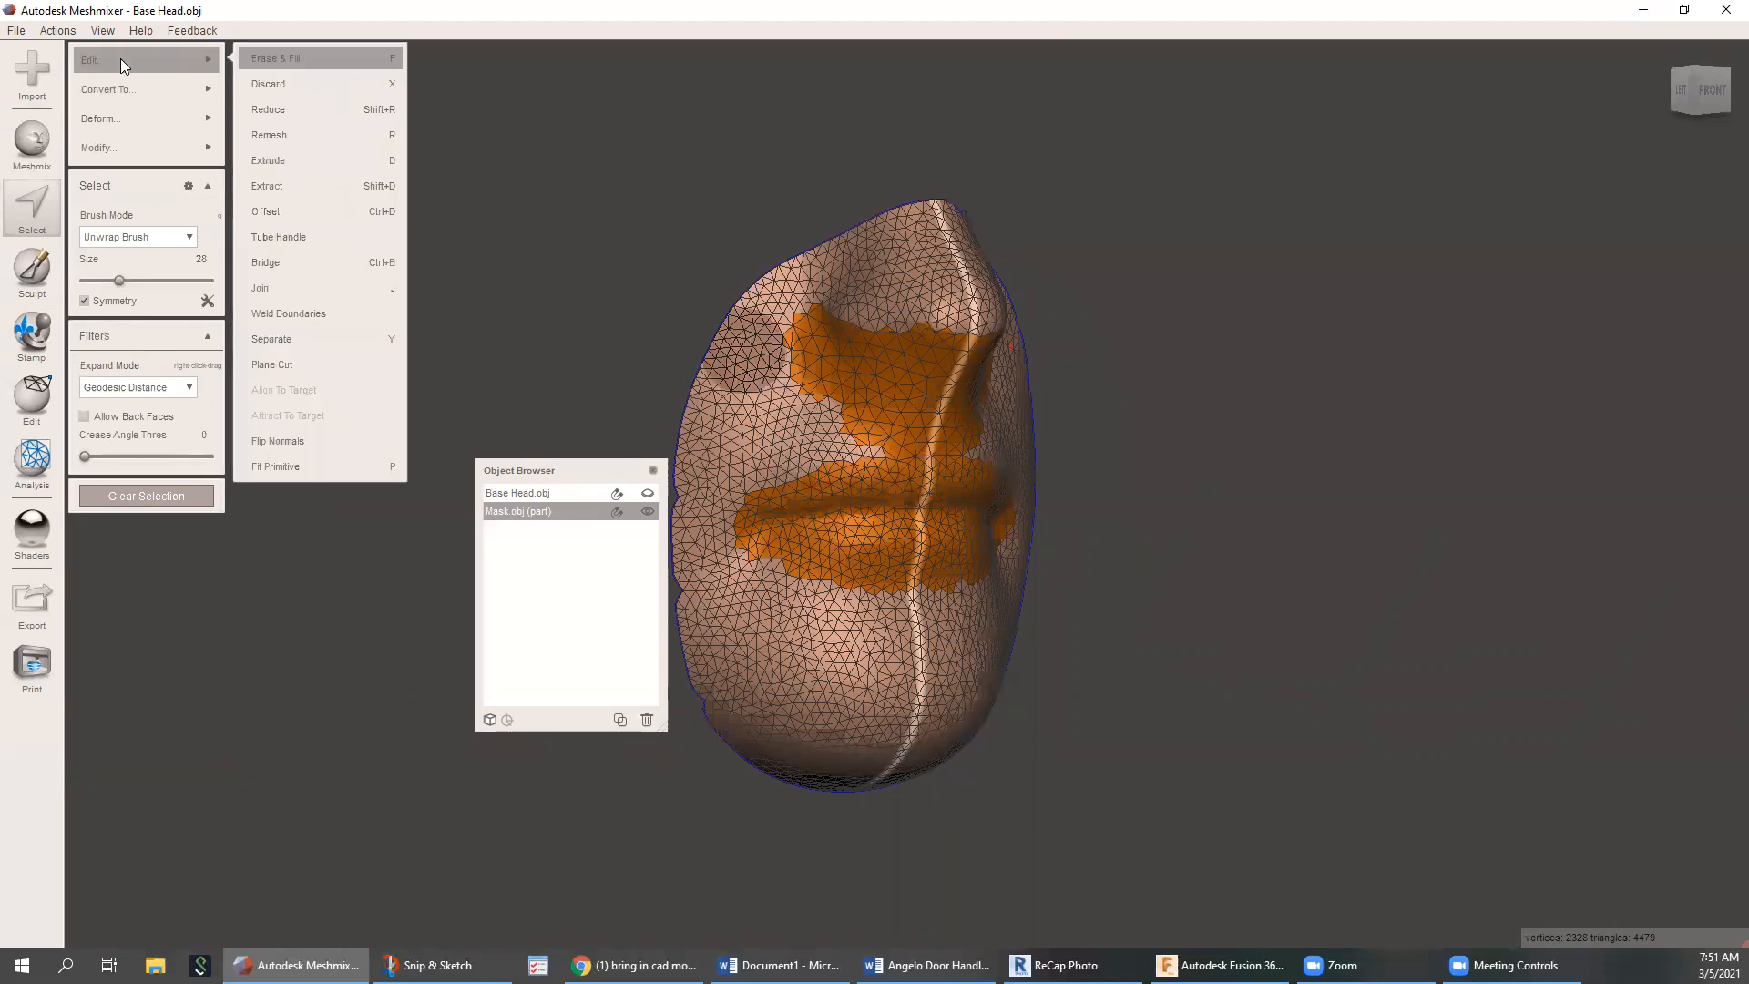
left_click(267, 60)
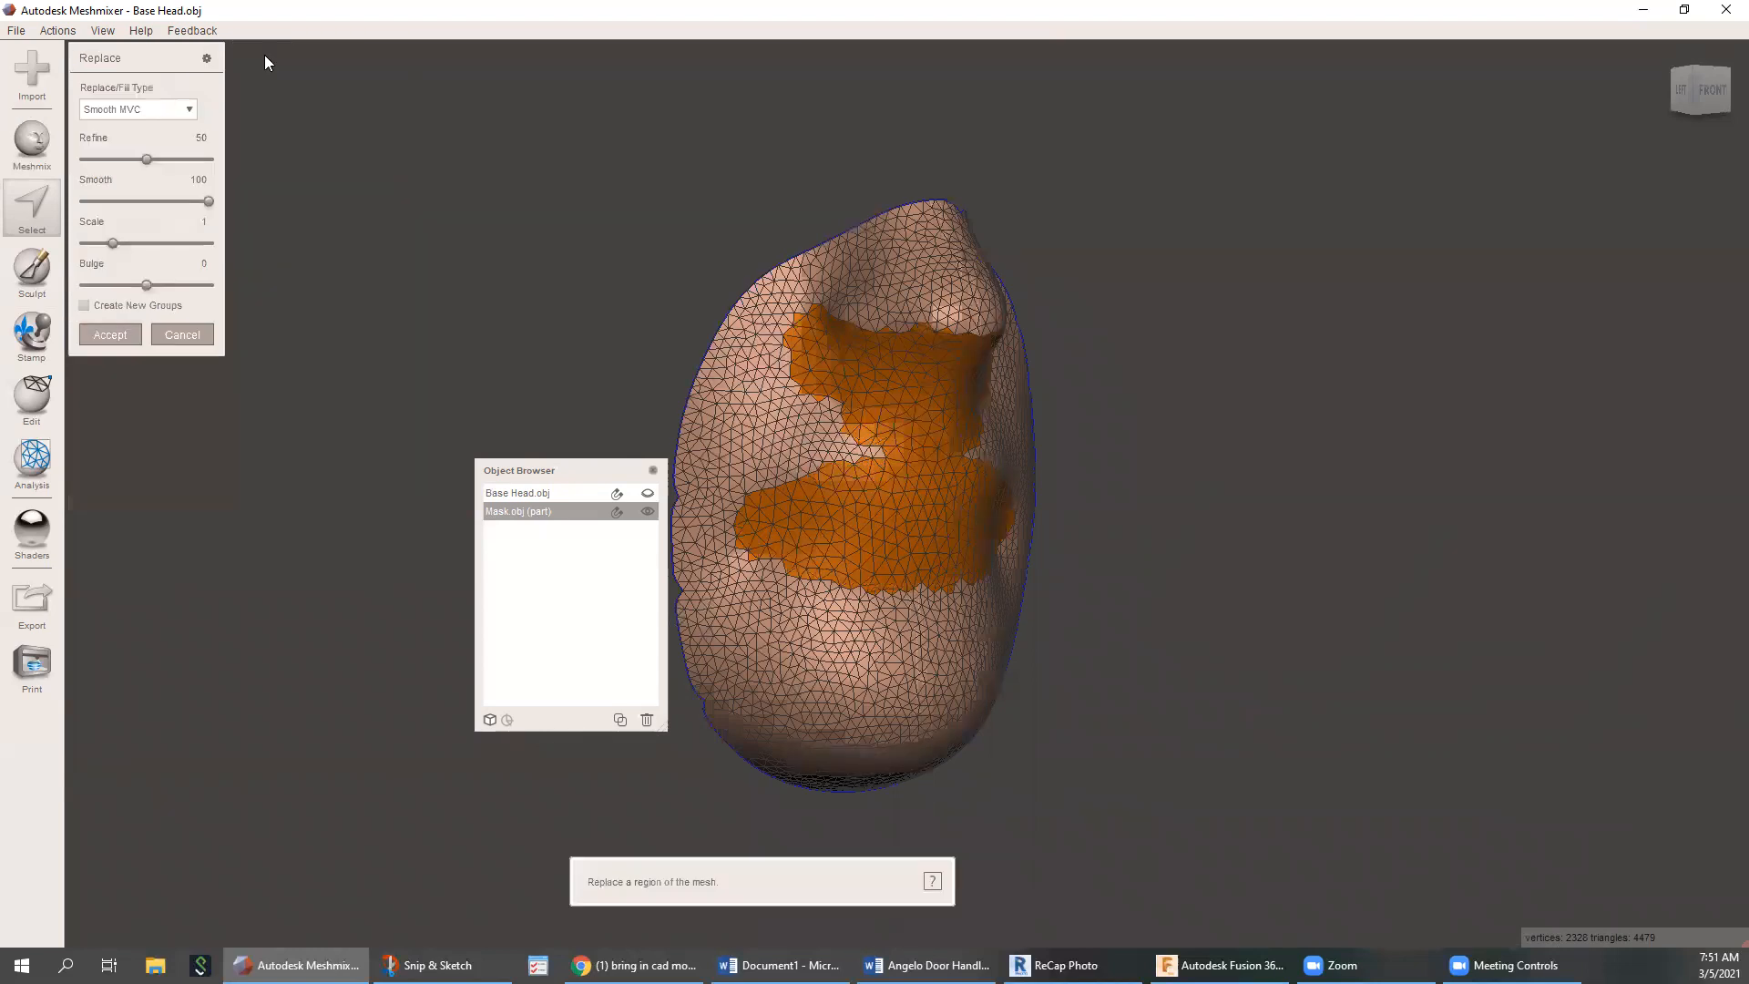
left_click(128, 333)
right_click_drag(570, 342, 326, 352)
right_click_drag(998, 451, 929, 462)
left_click(178, 497)
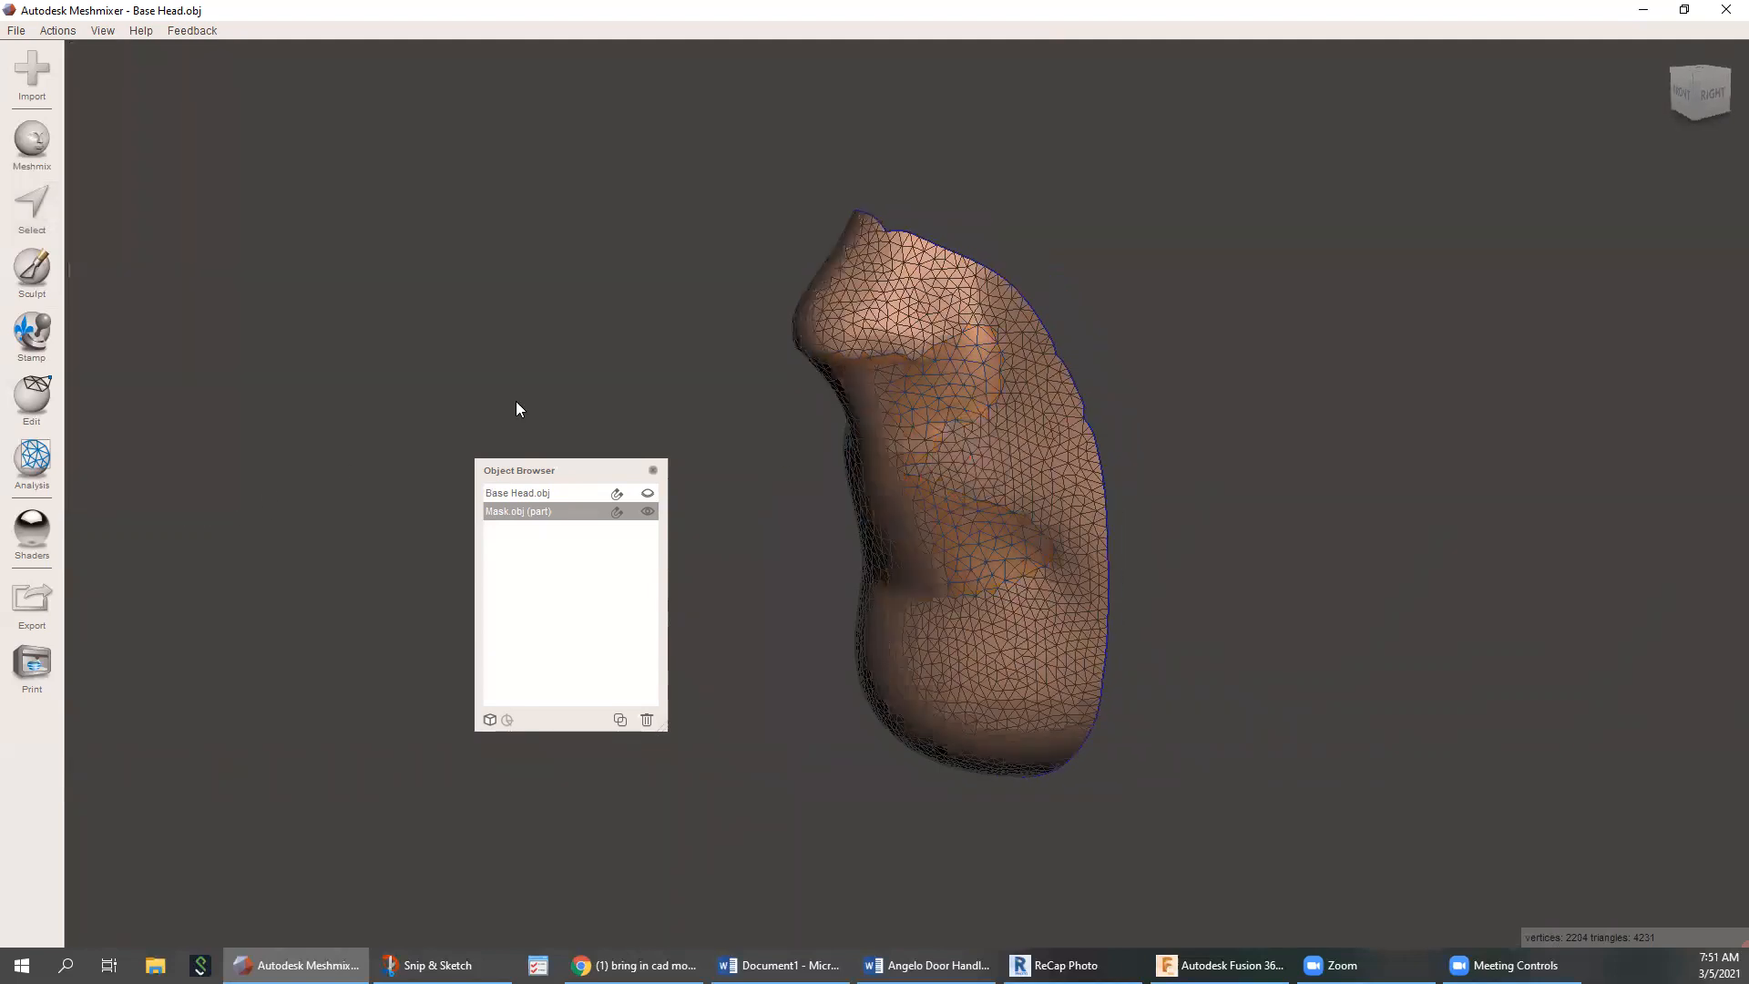
Examine the filled nose and mouth surface of the mask and review the available sculpting brushes
right_click_drag(708, 375, 1268, 730)
right_click_drag(1000, 515, 864, 569)
scroll(957, 566, "down", 4)
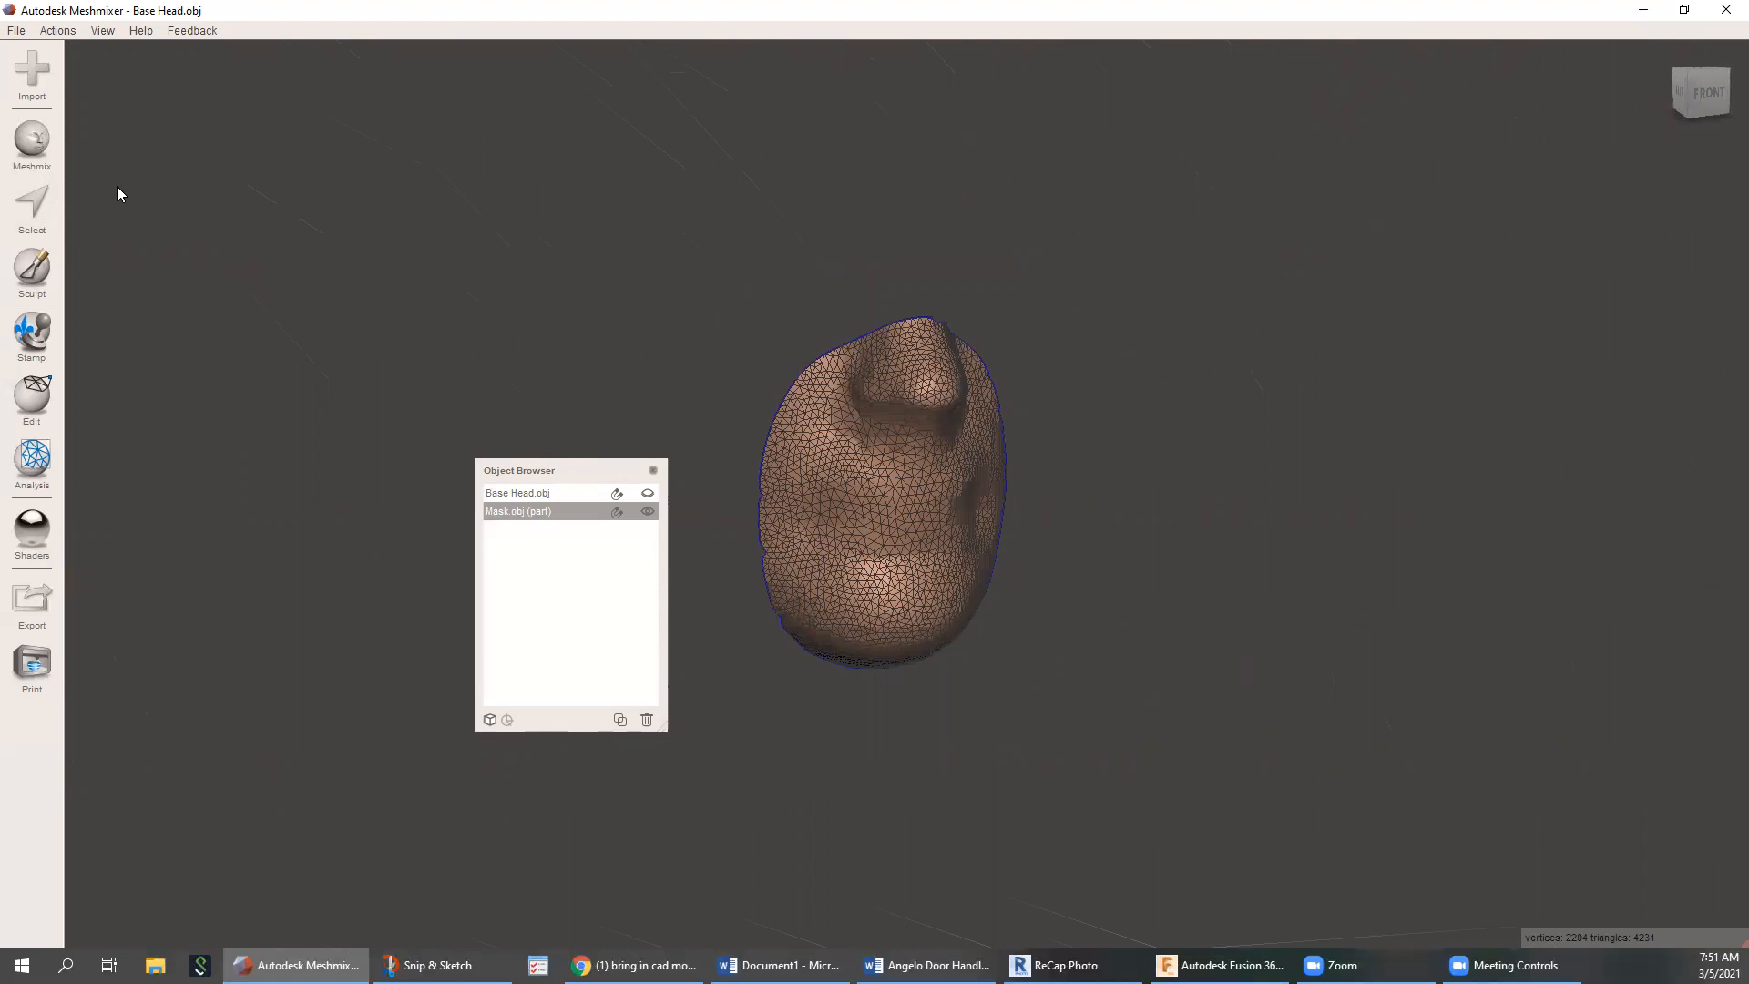
left_click(42, 276)
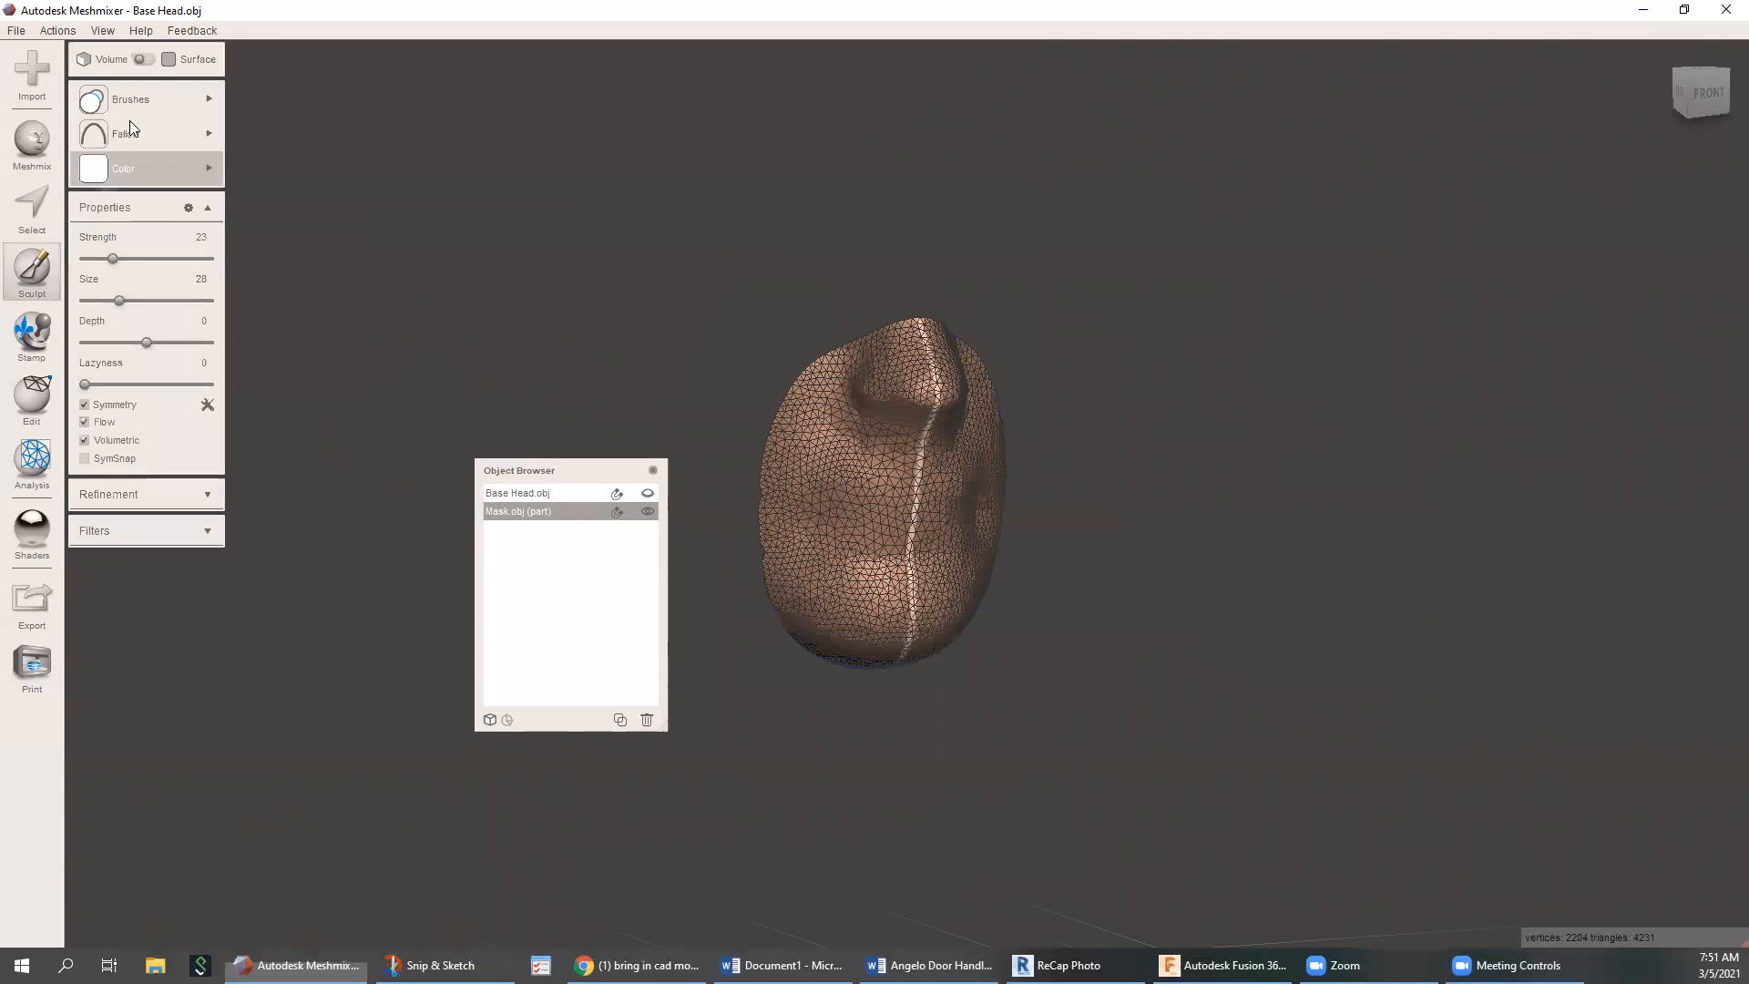
left_click(140, 100)
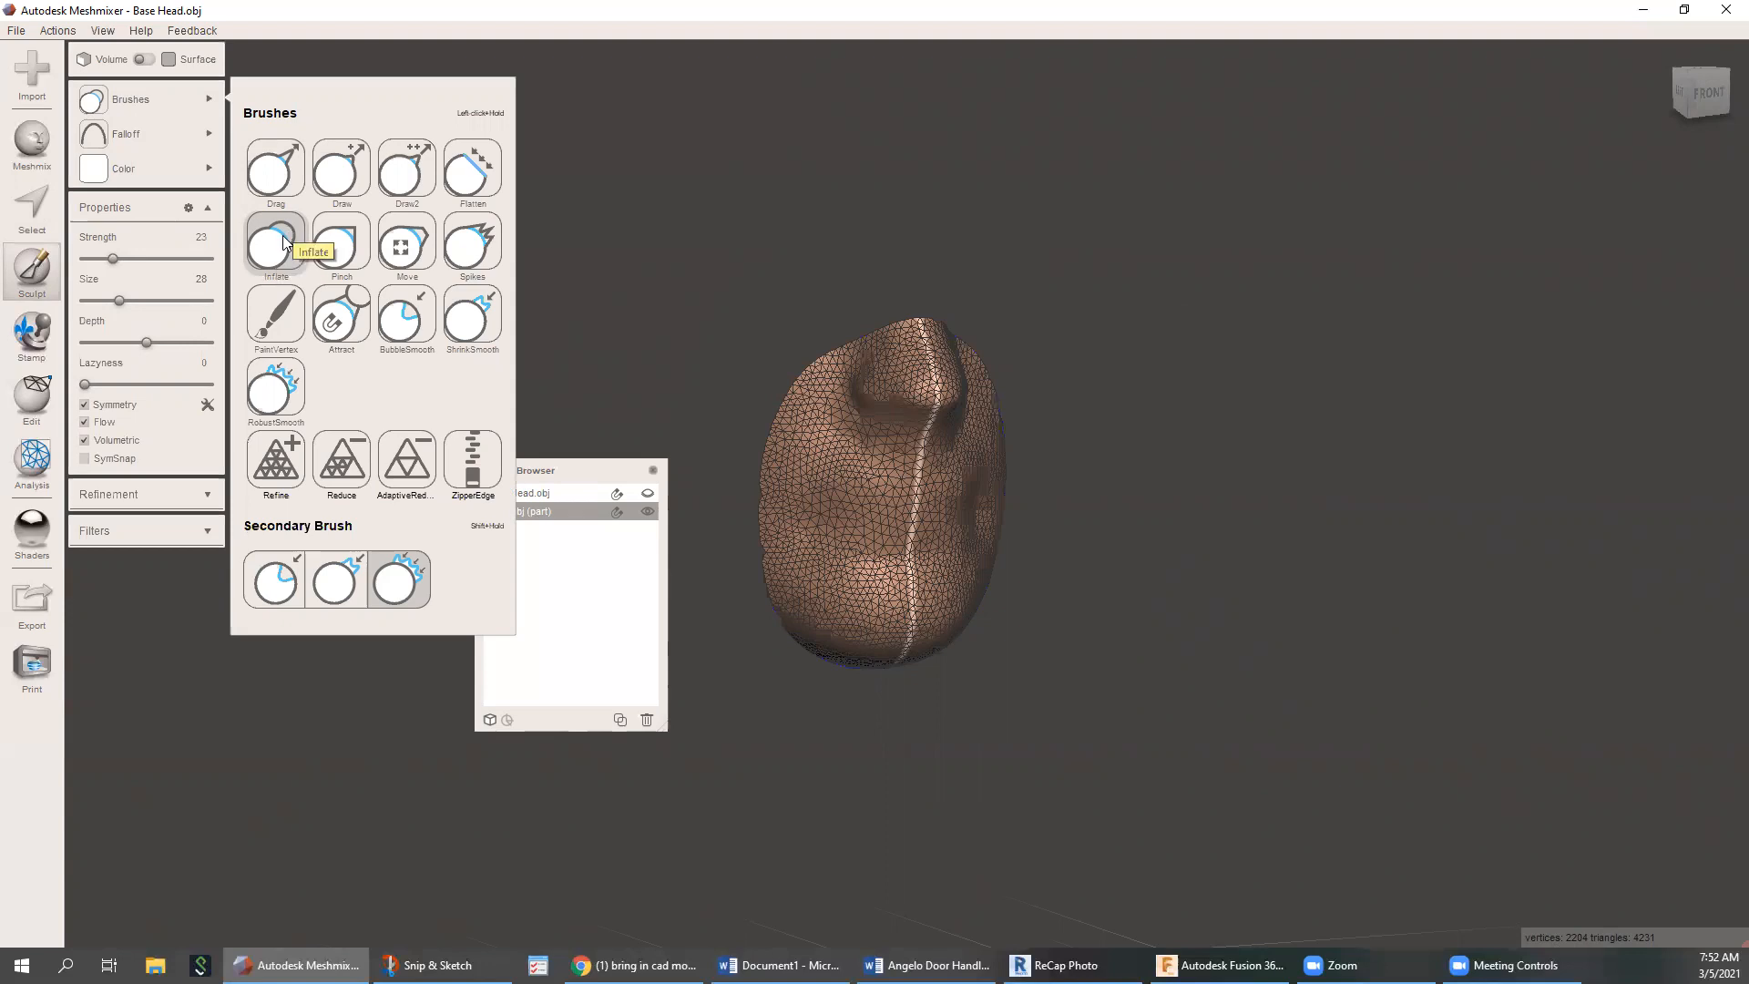
left_click(627, 222)
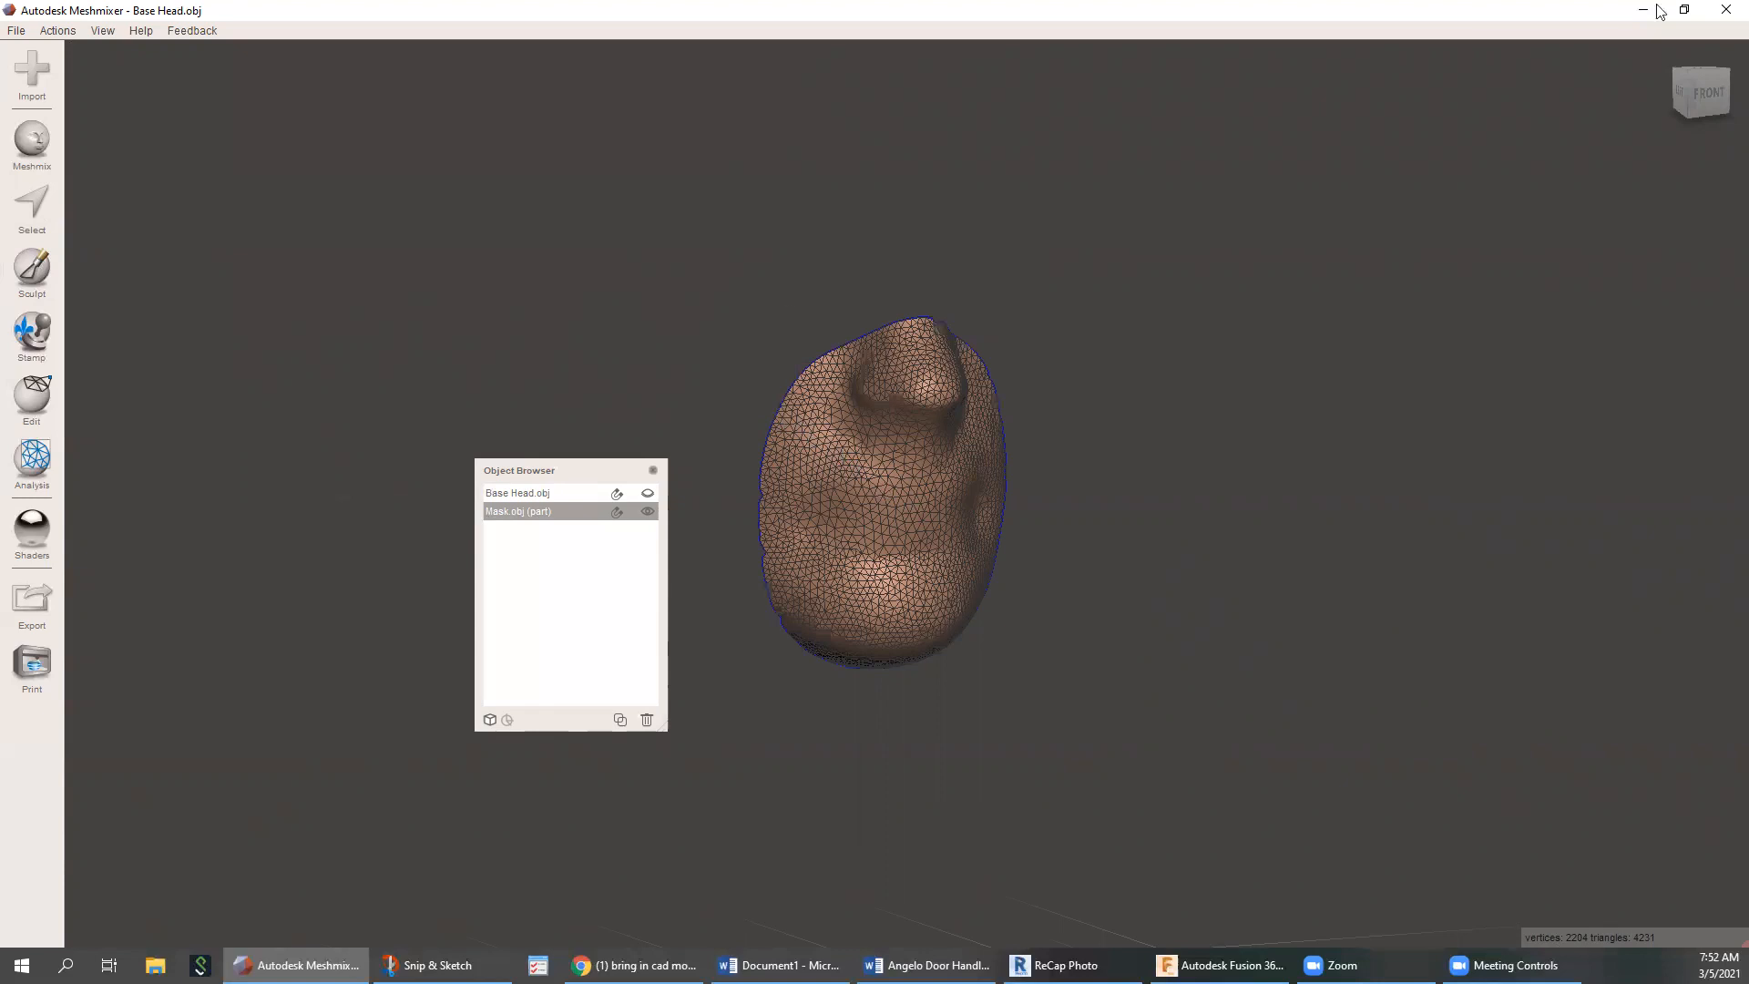
Save the project as a new version named Mask V5.mix in the Mask Project folder
left_click(58, 30)
mouse_move(16, 30)
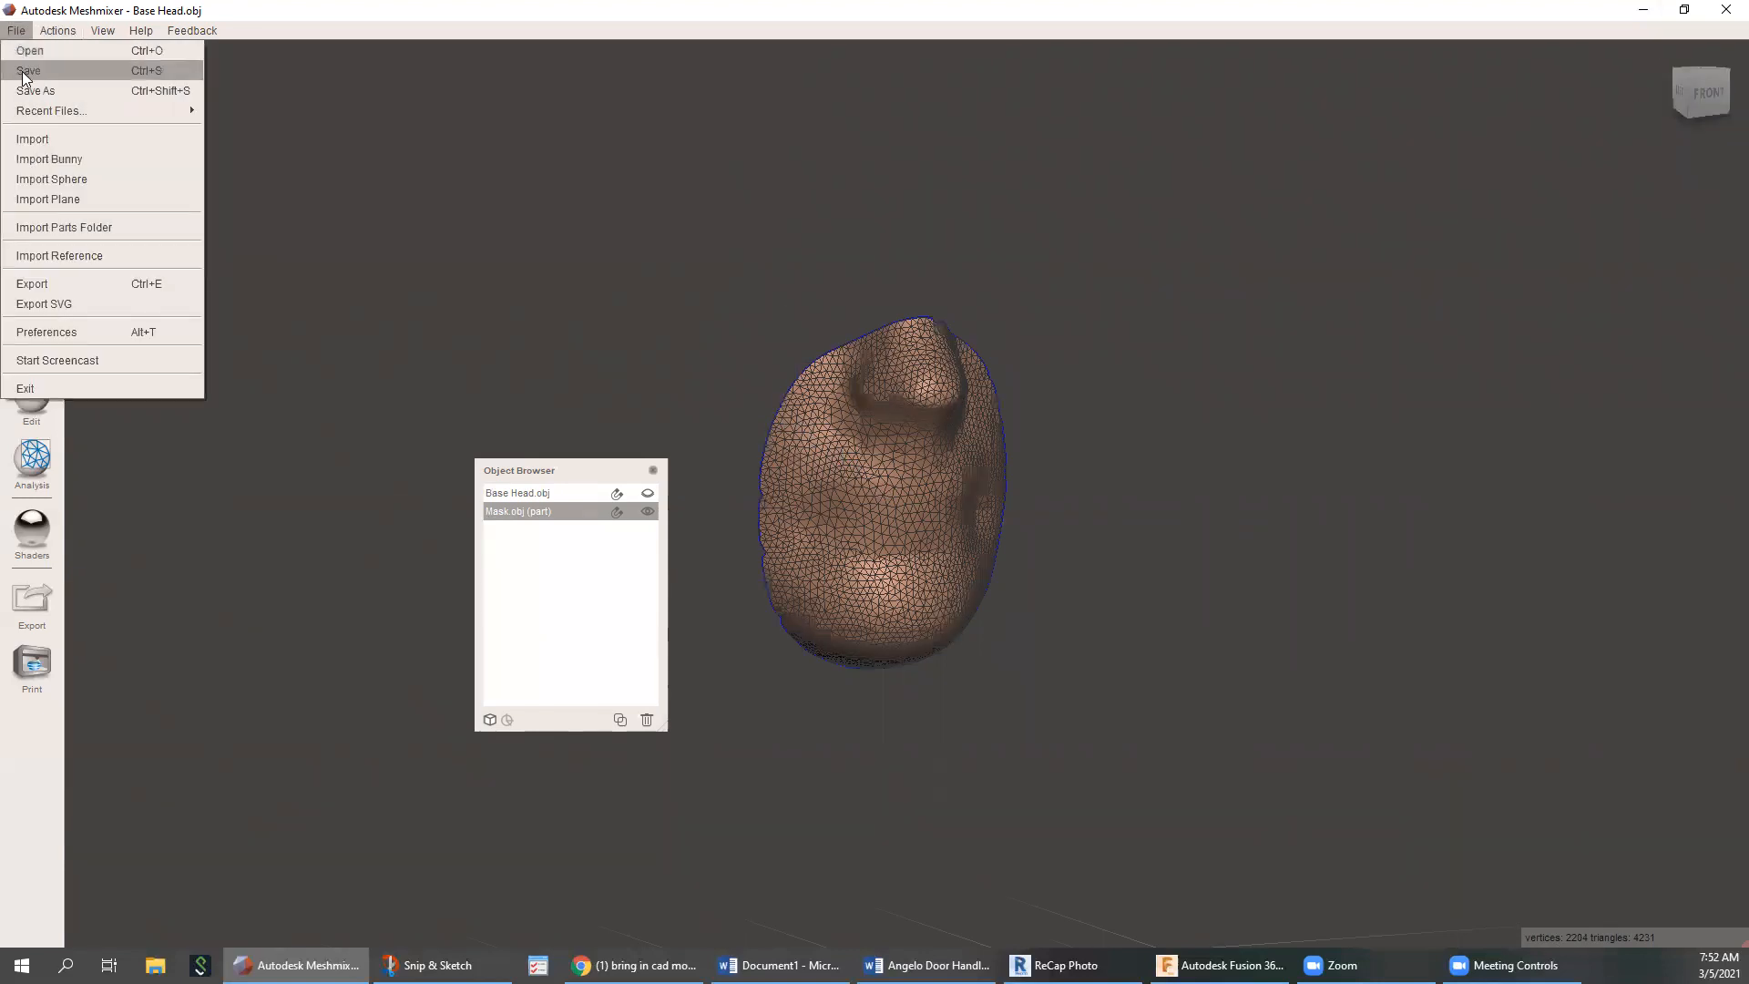
left_click(37, 90)
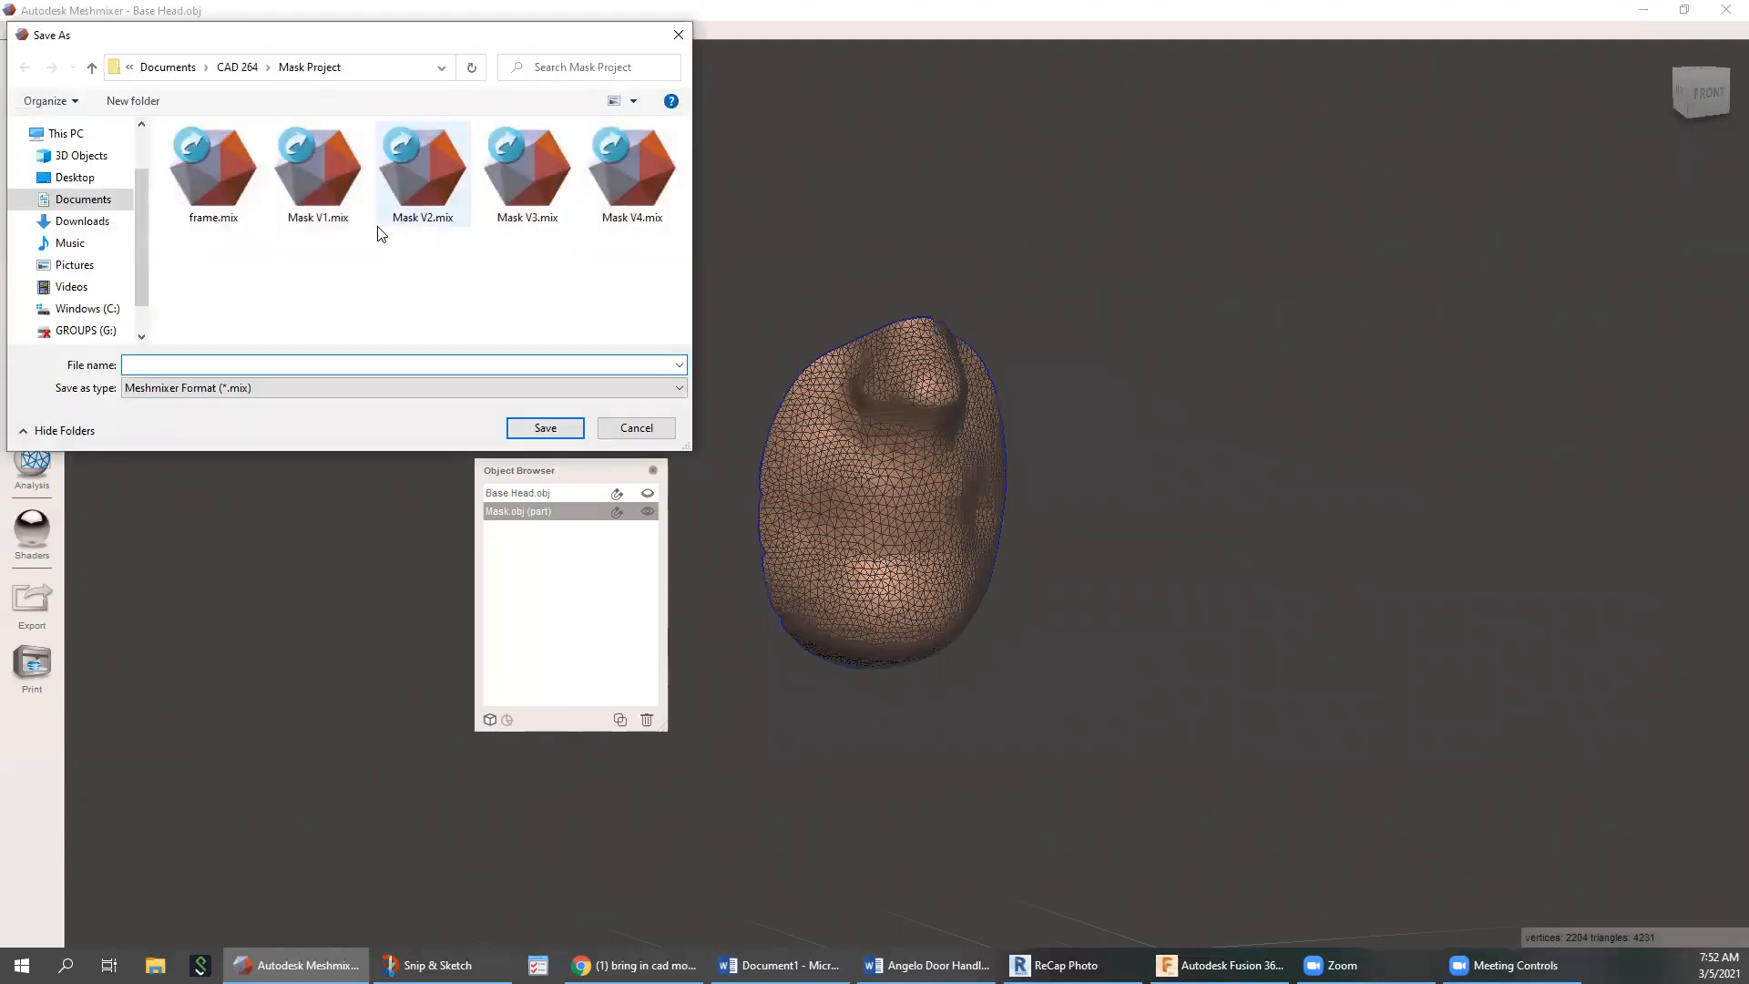
left_click(599, 175)
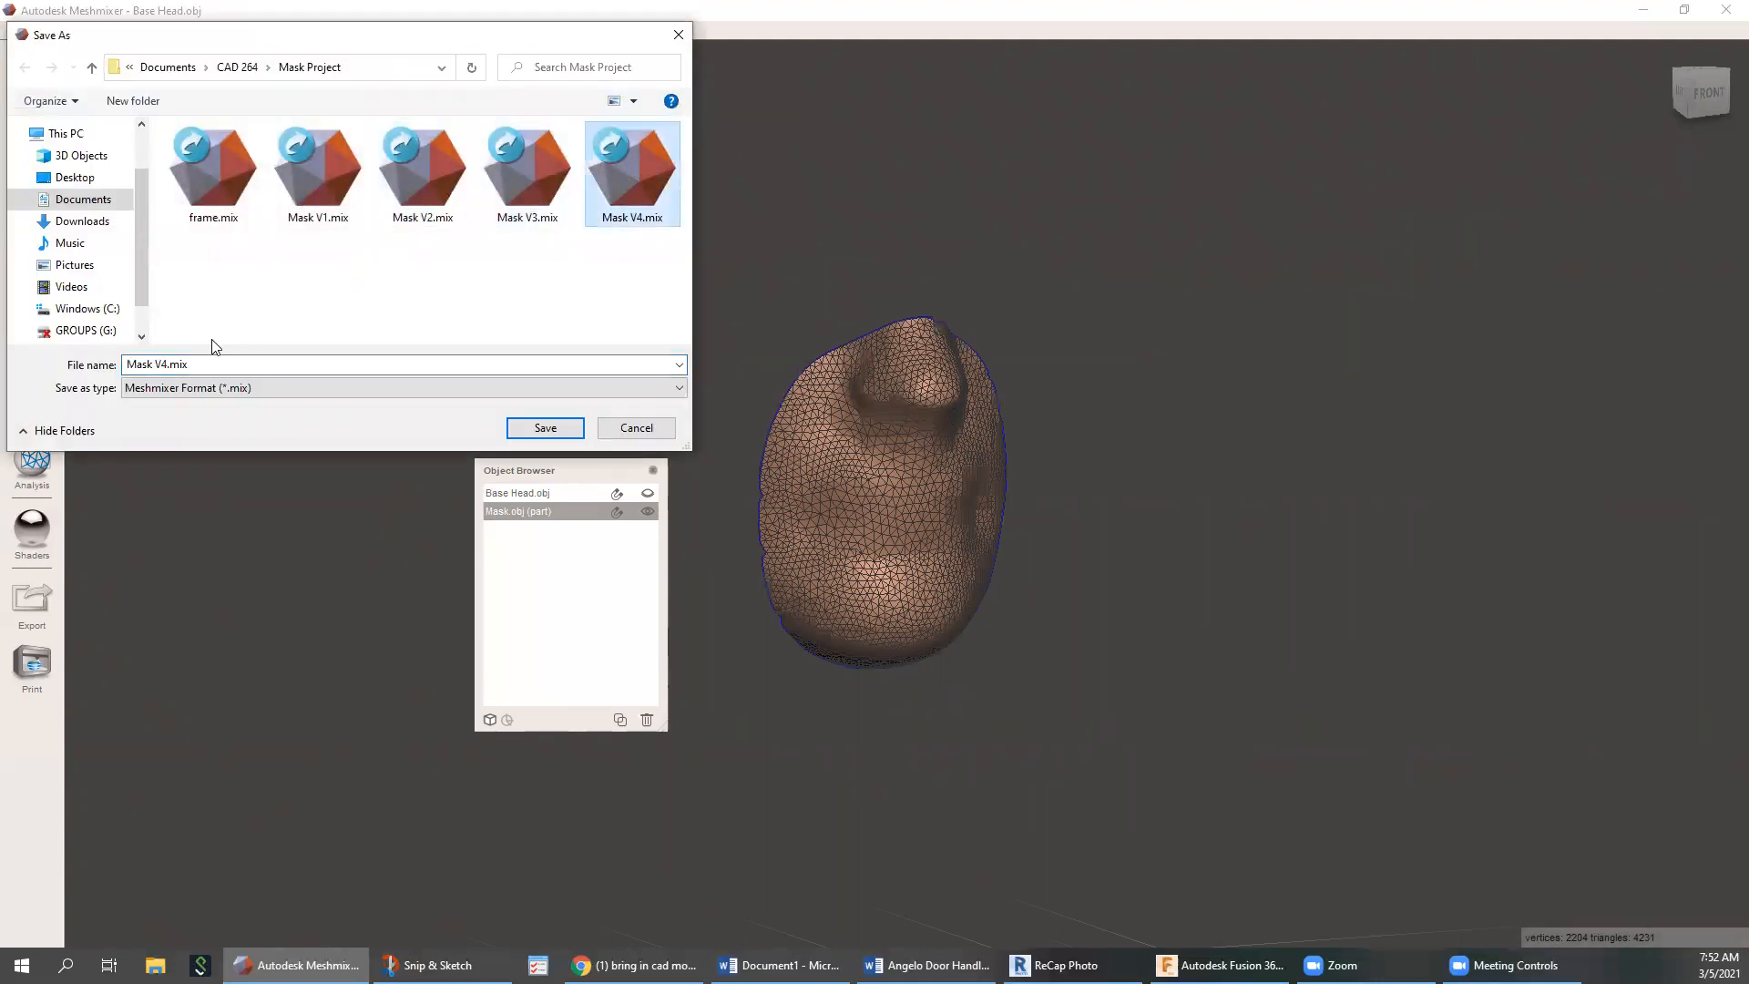
left_click(164, 363)
double_click(164, 365)
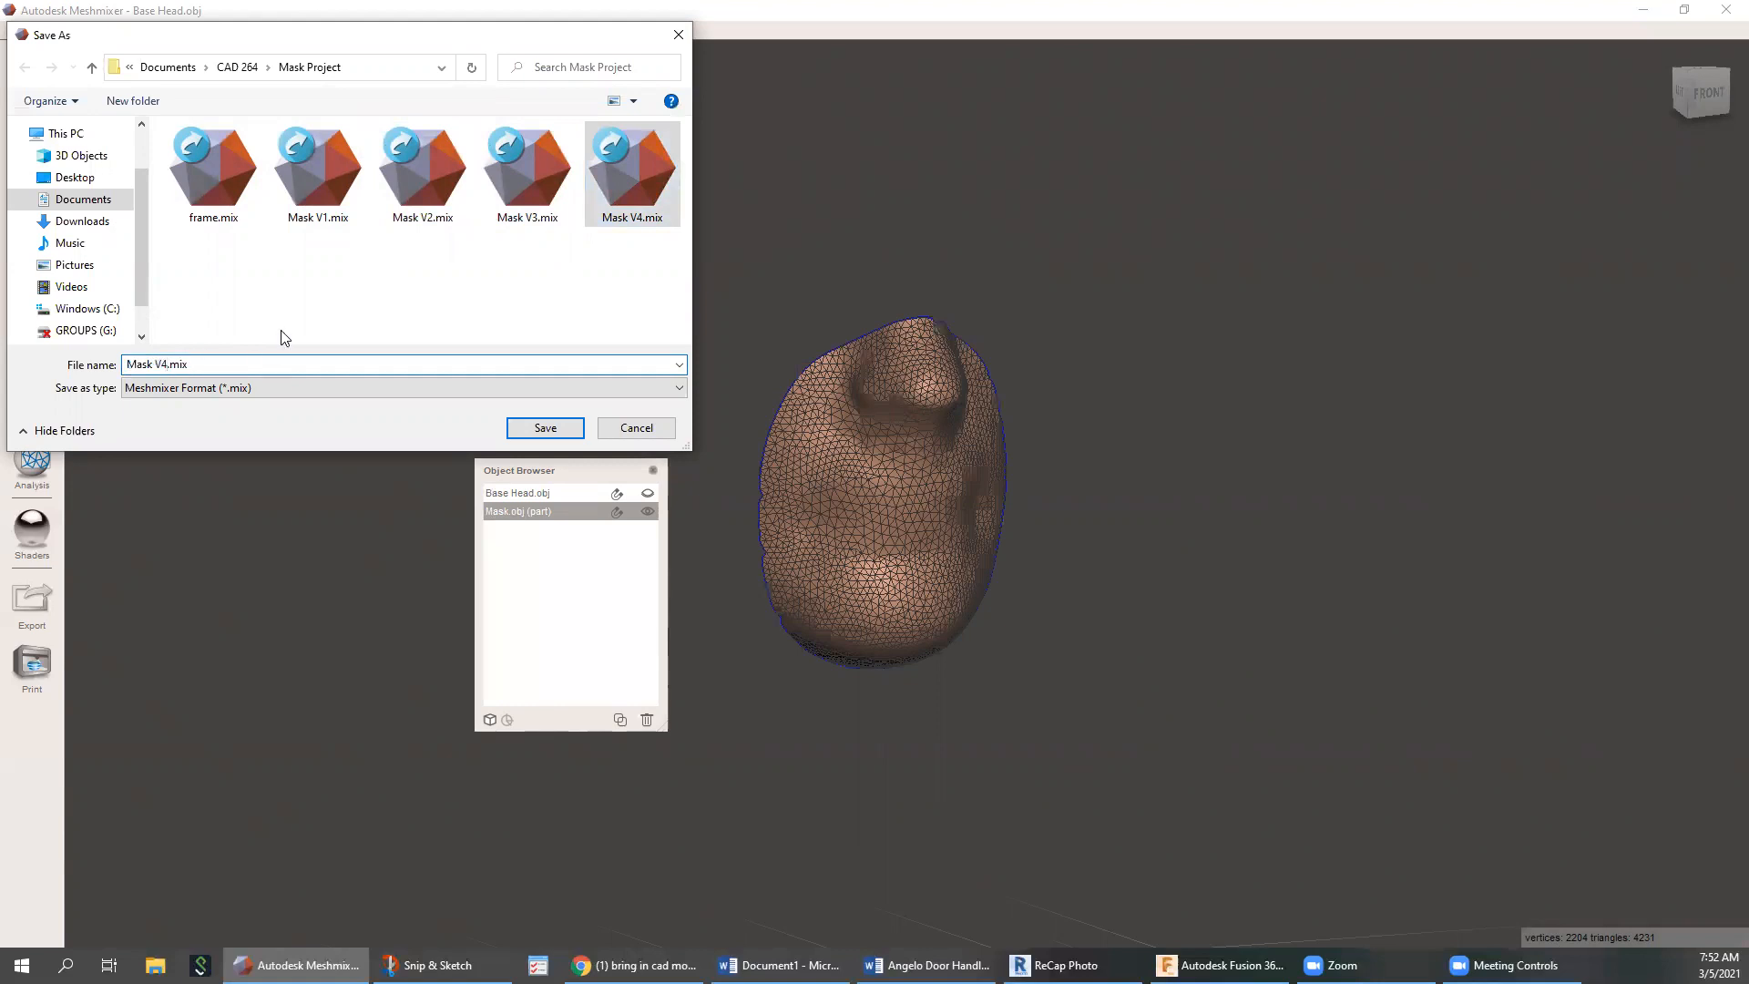
key("BackSpace")
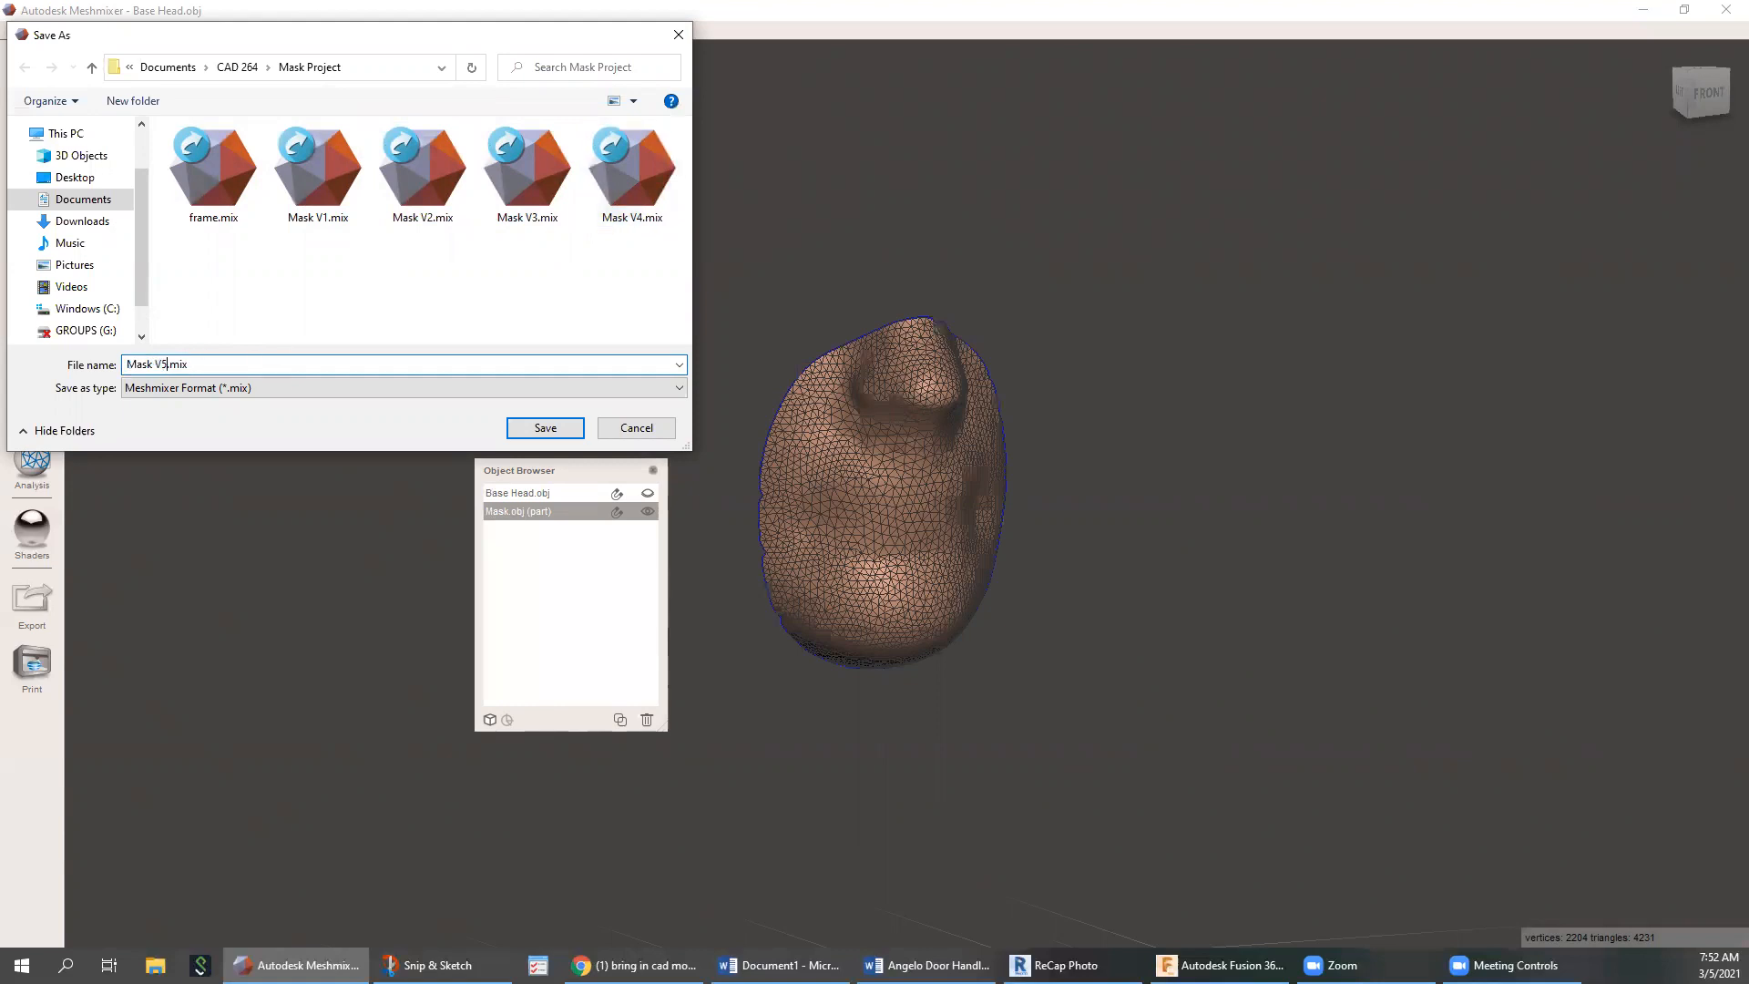
left_click(547, 428)
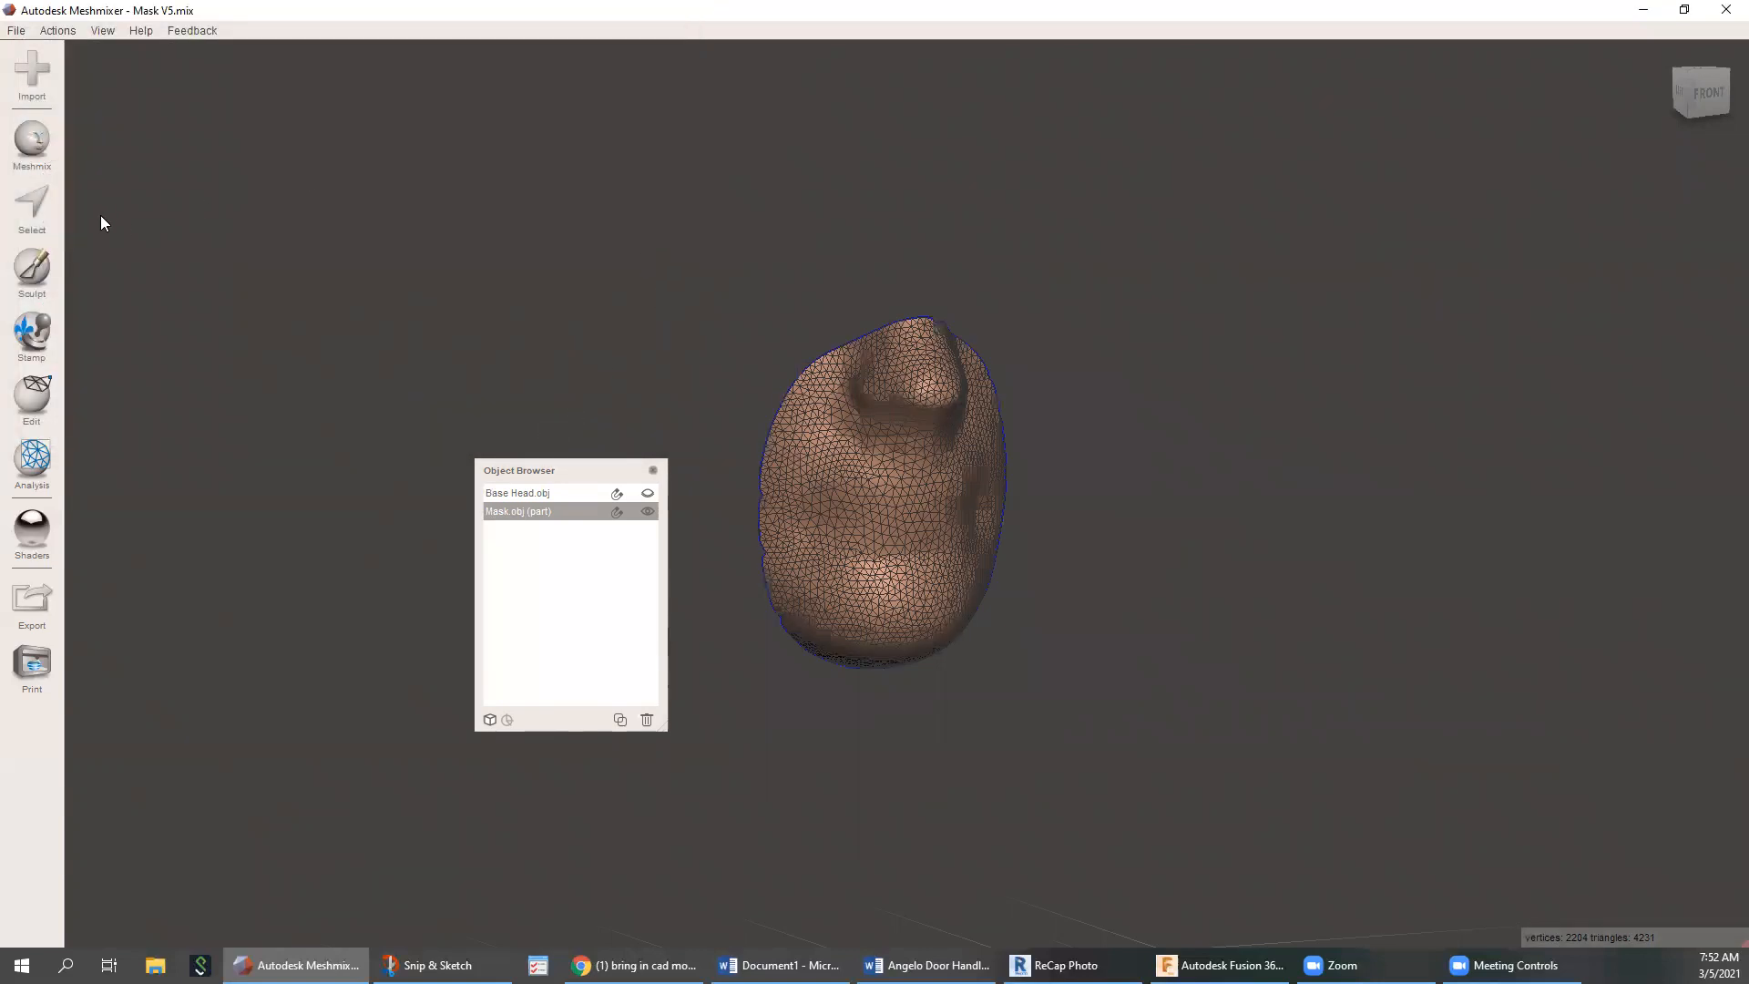
Sculpt with the symmetric Inflate brush to build up the area beneath and beside the nose, with the wireframe hidden
left_click(42, 268)
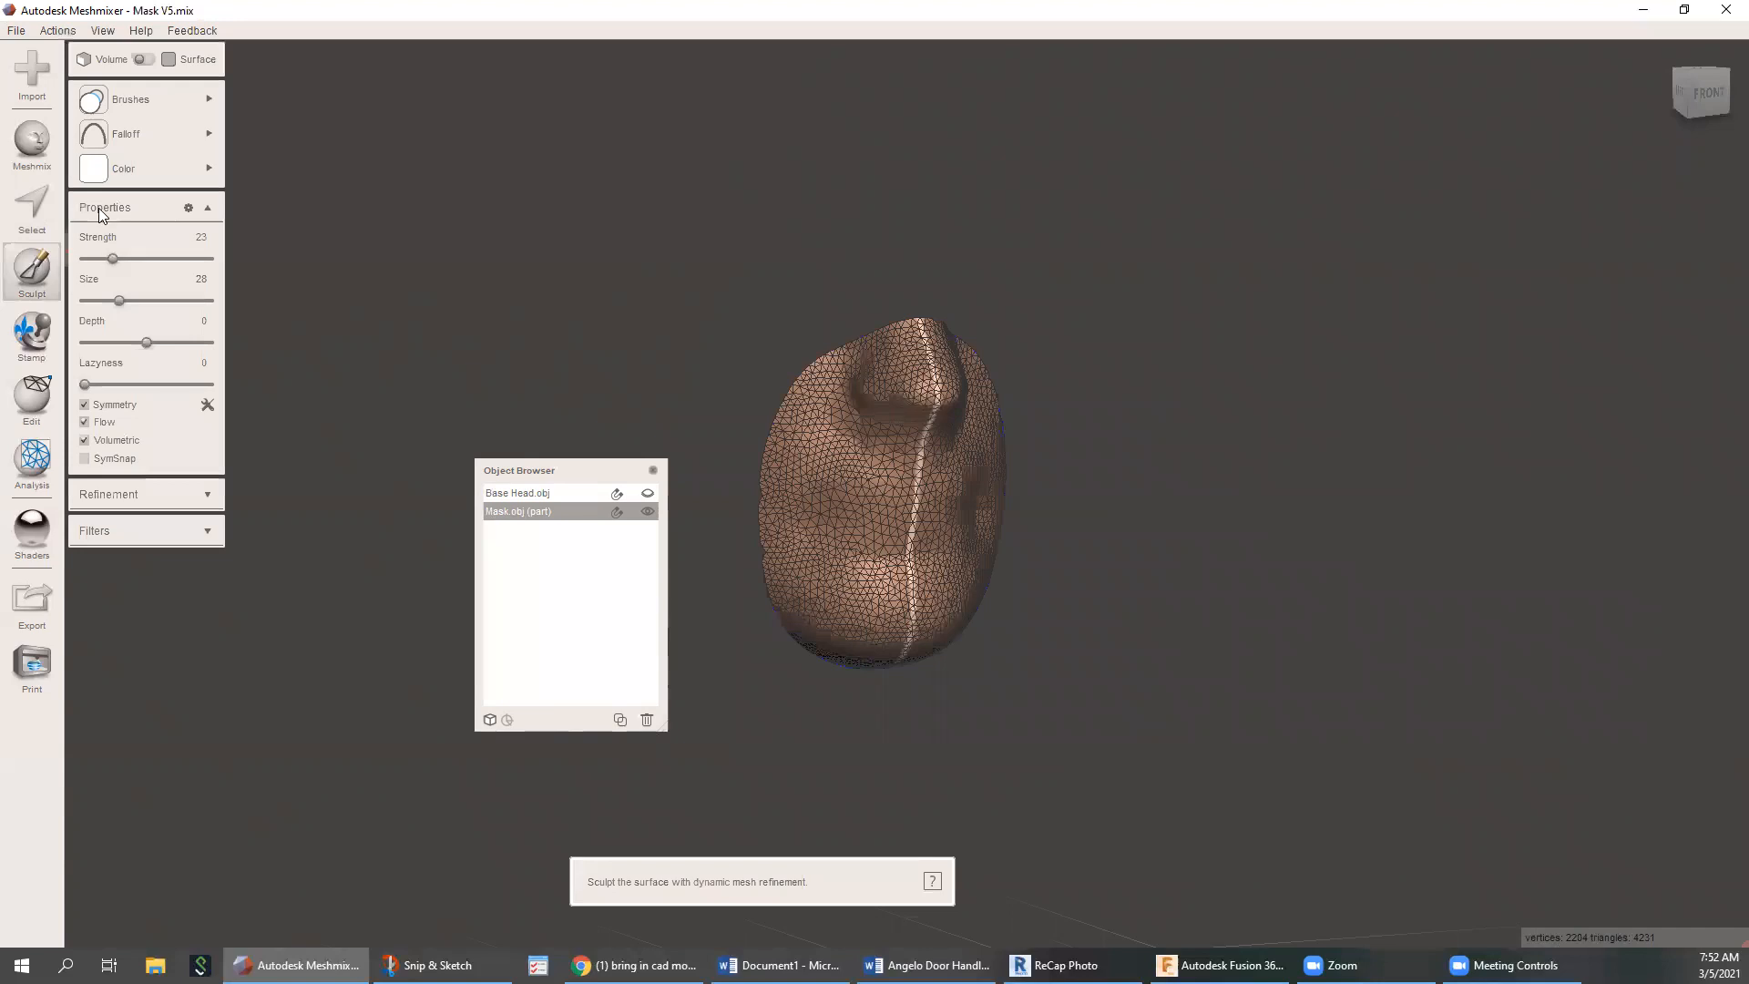
mouse_move(146, 105)
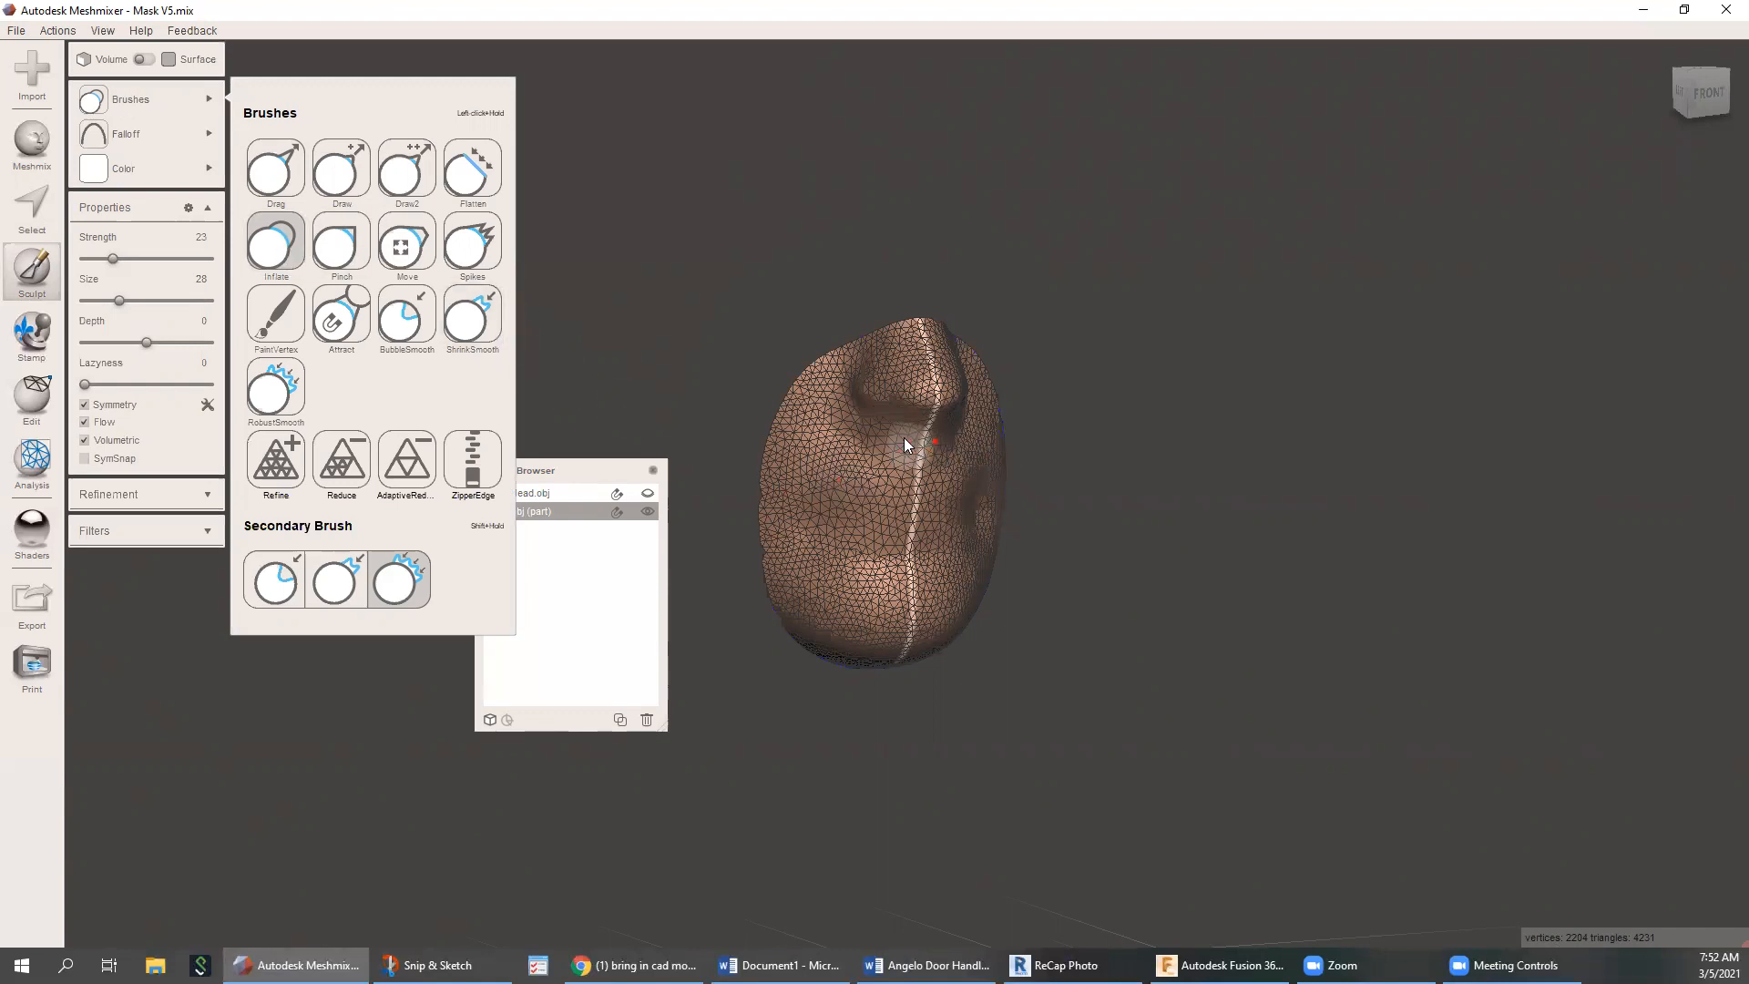
left_click_drag(912, 423, 915, 415)
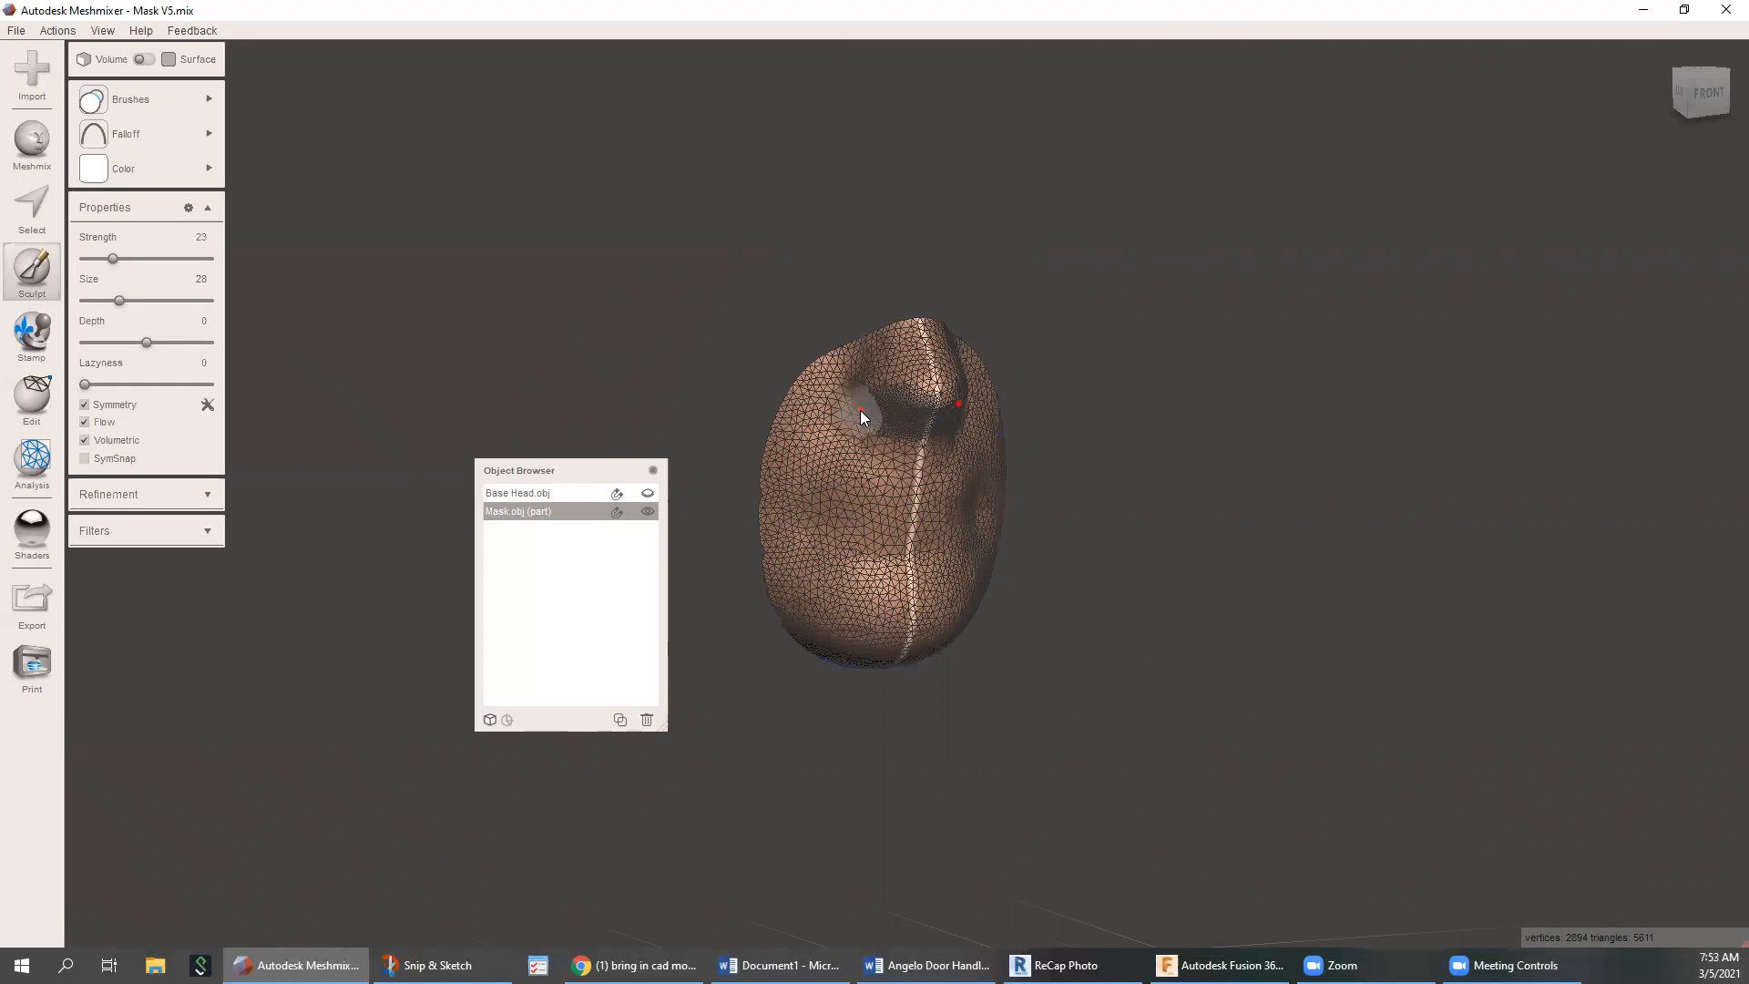
key("w")
scroll(967, 492, "down", 2)
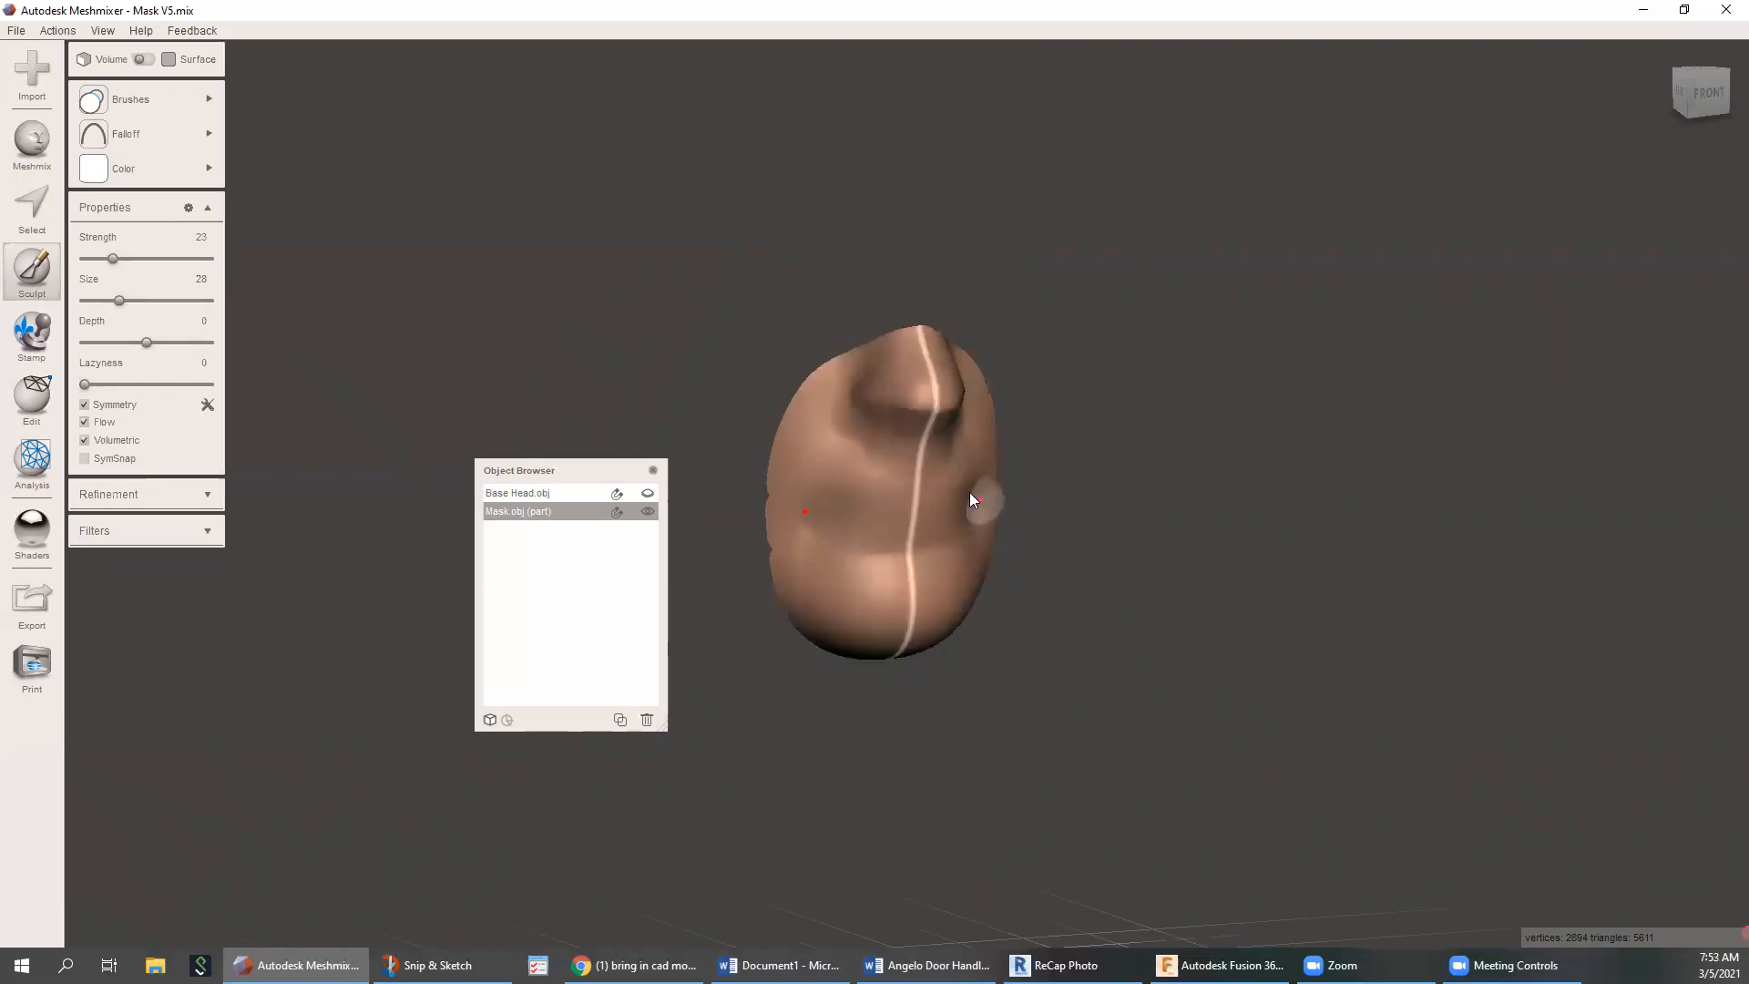
scroll(940, 471, "down", 4)
scroll(929, 474, "up", 4)
scroll(930, 476, "up", 3)
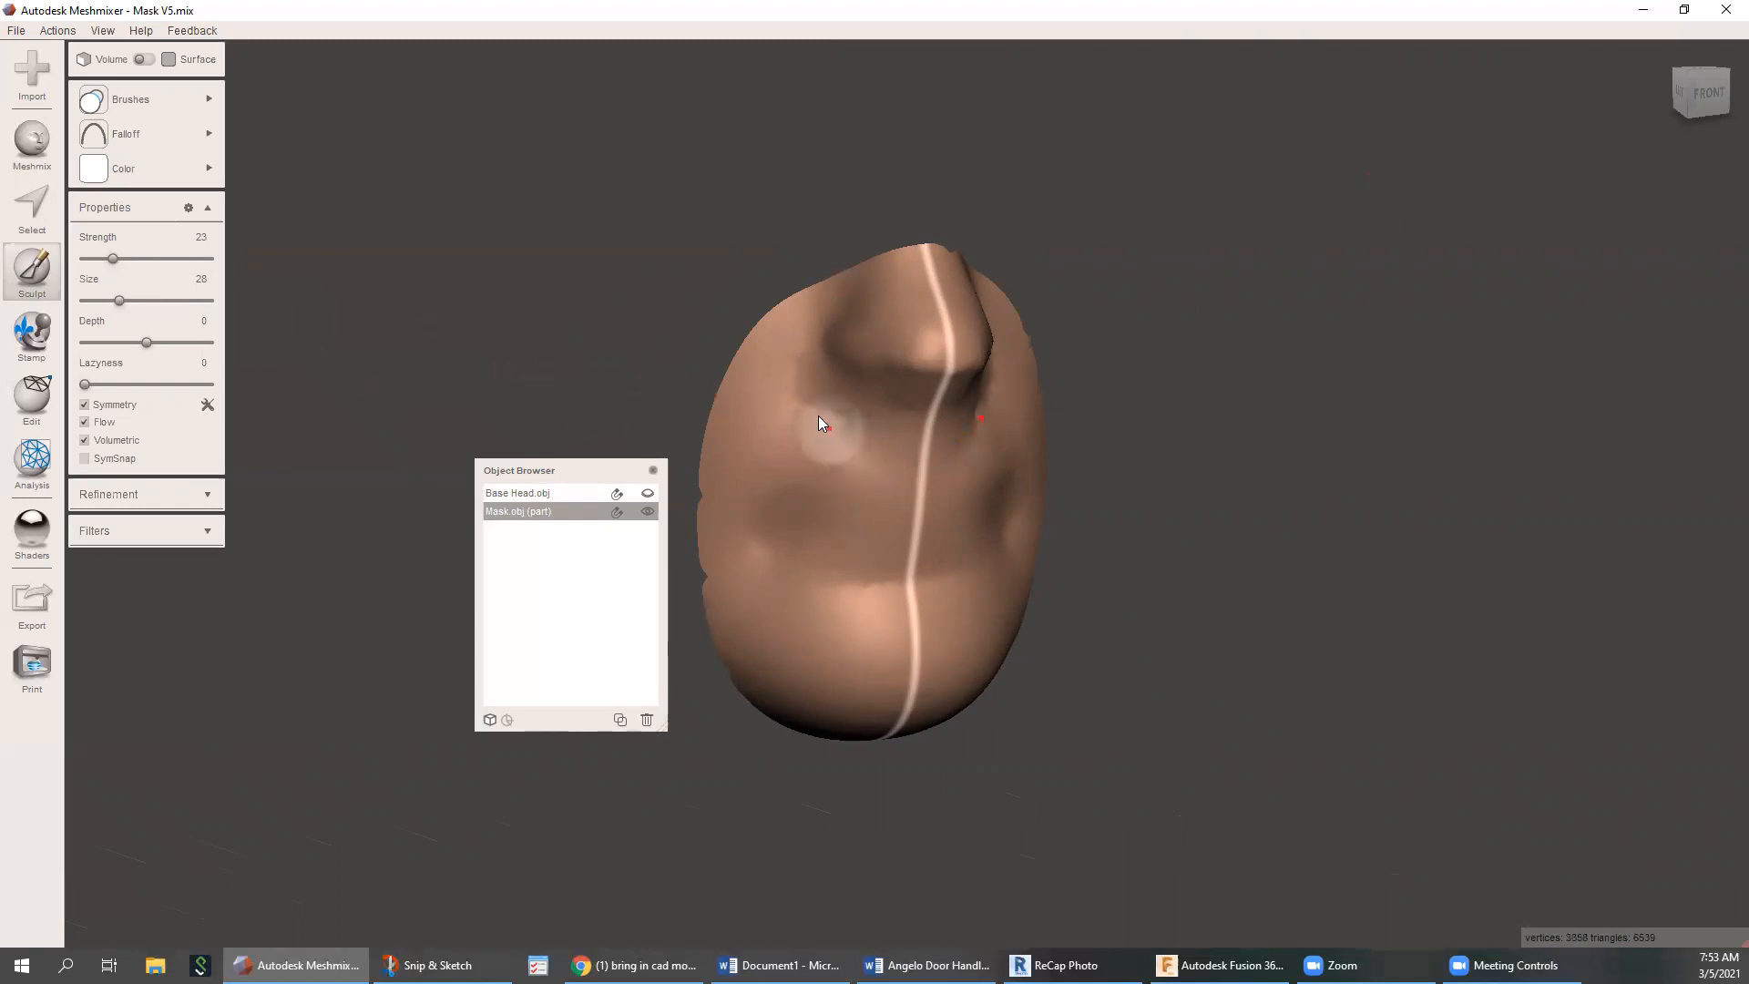
right_click_drag(883, 496, 967, 468)
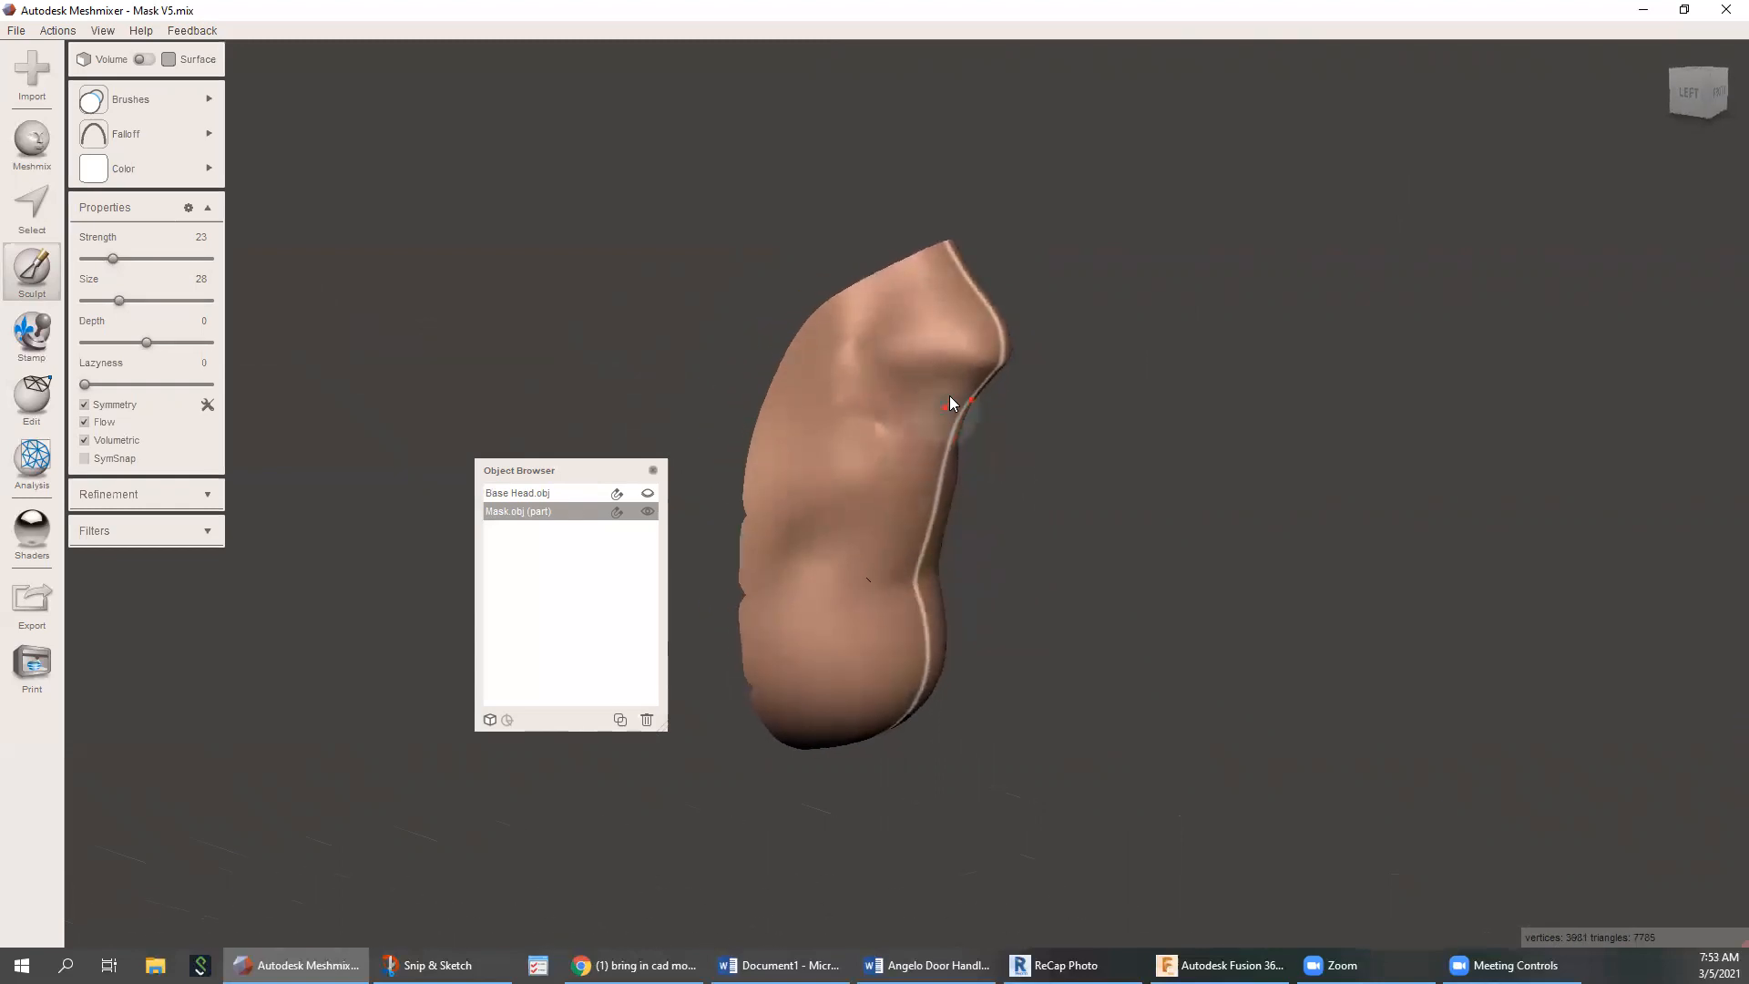
right_click_drag(945, 454, 889, 426)
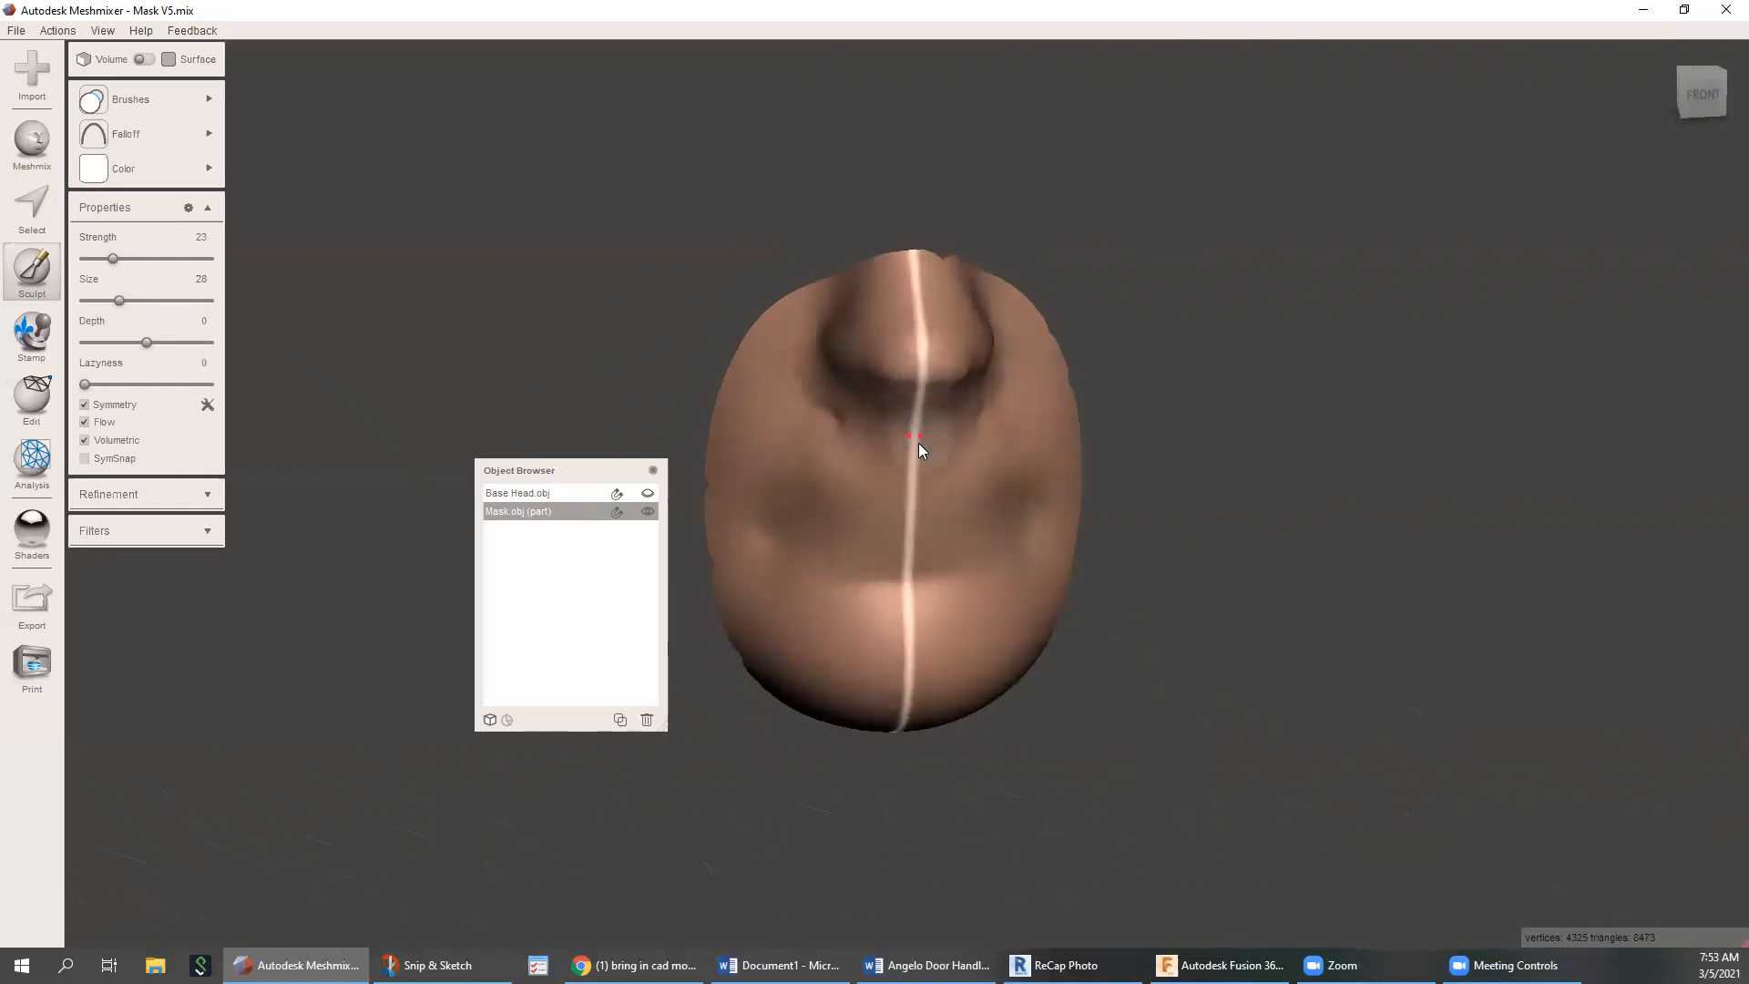
Set the Inflate brush strength to 33 and build up the upper lip and mouth area, undoing one unwanted stroke
left_click(126, 258)
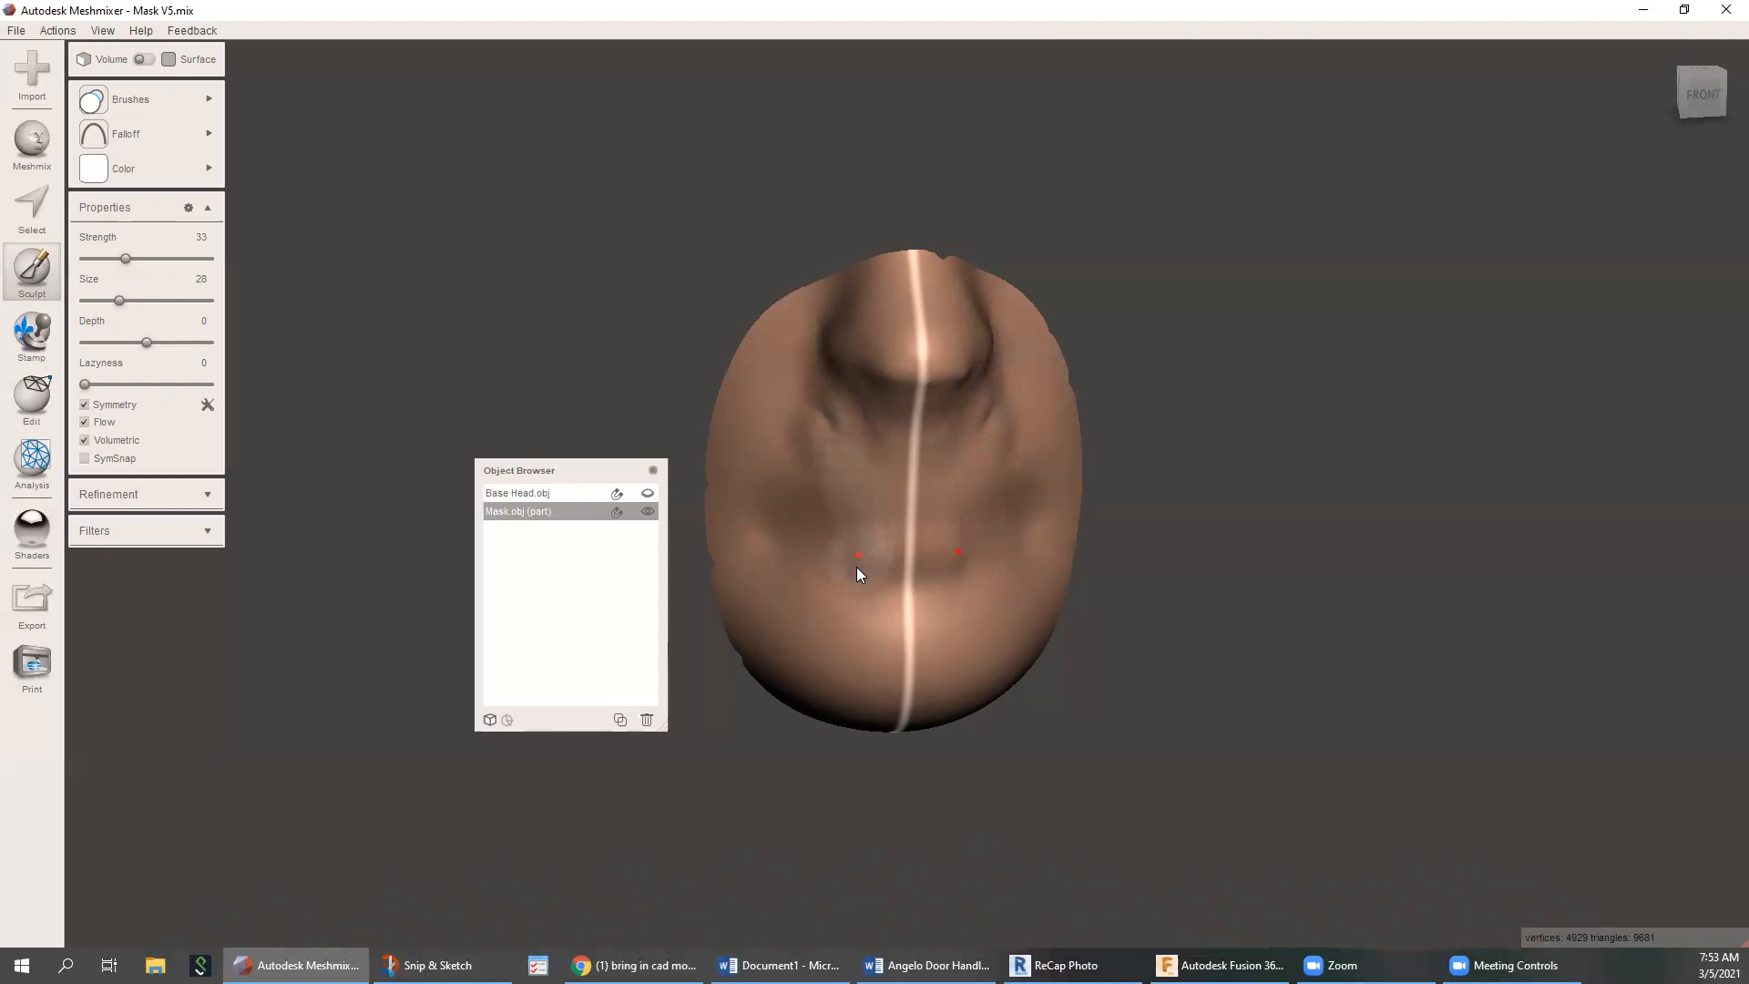
left_click_drag(905, 597, 913, 596)
mouse_move(845, 570)
right_mouse_down()
mouse_move(1018, 484)
mouse_move(958, 450)
right_mouse_up()
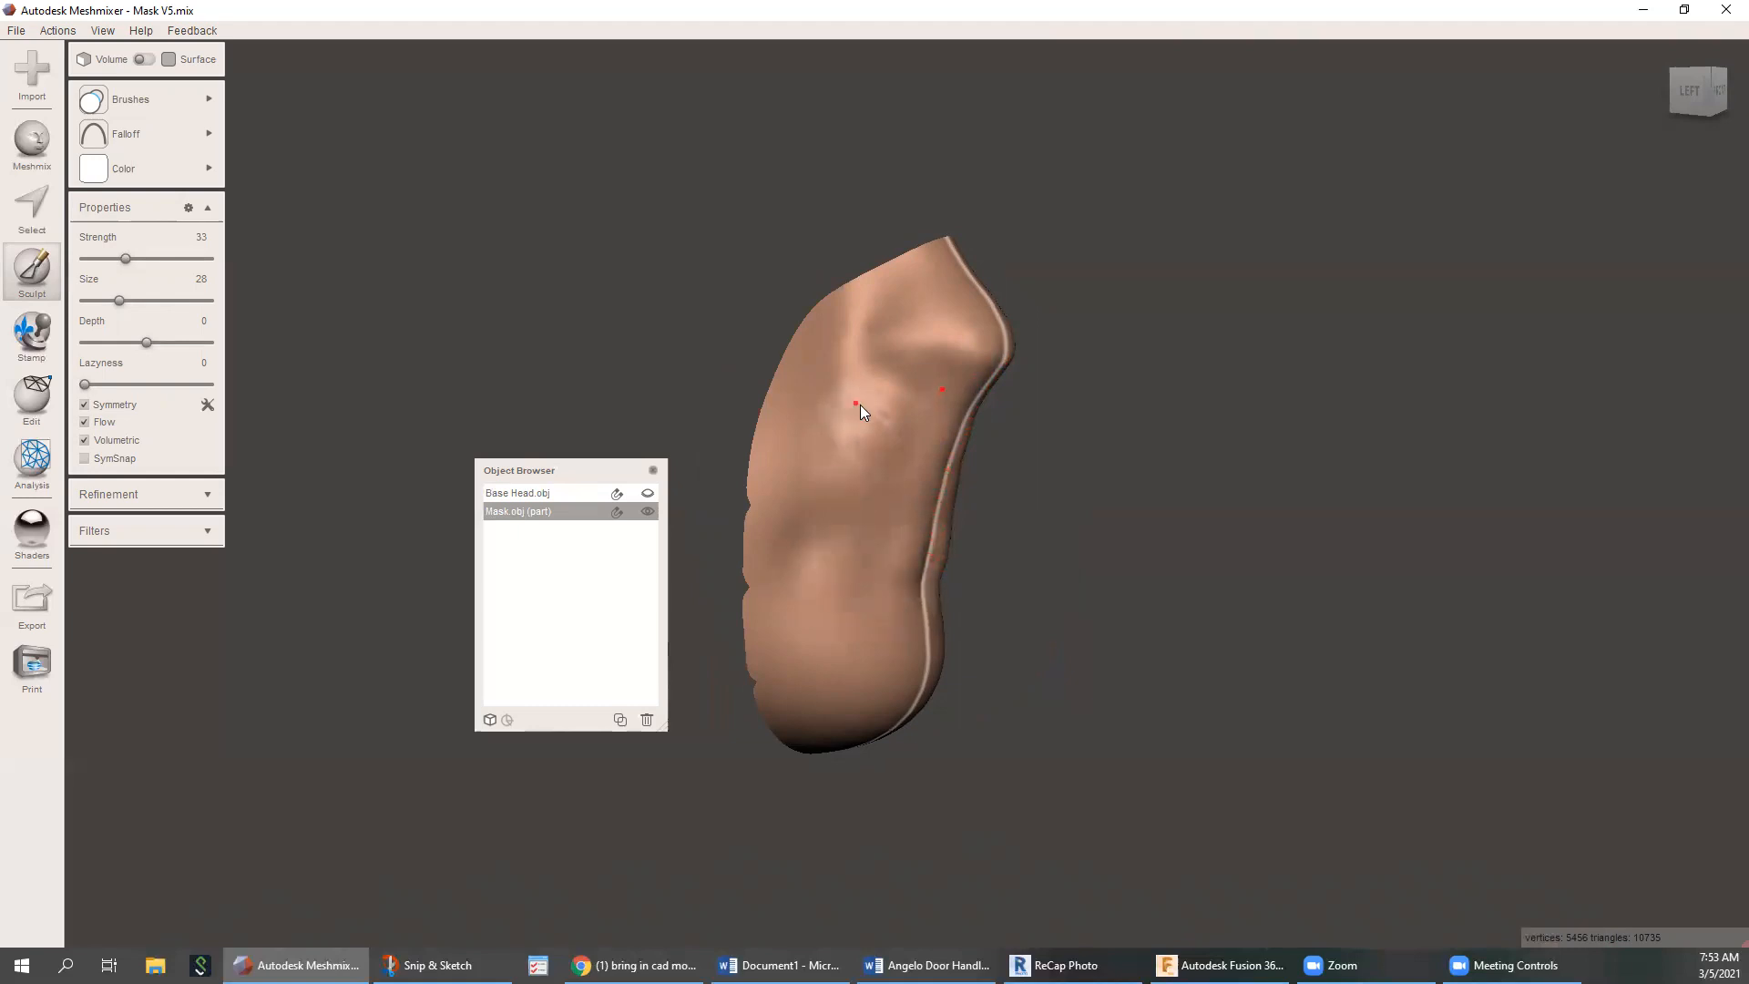
right_click_drag(902, 507, 768, 468)
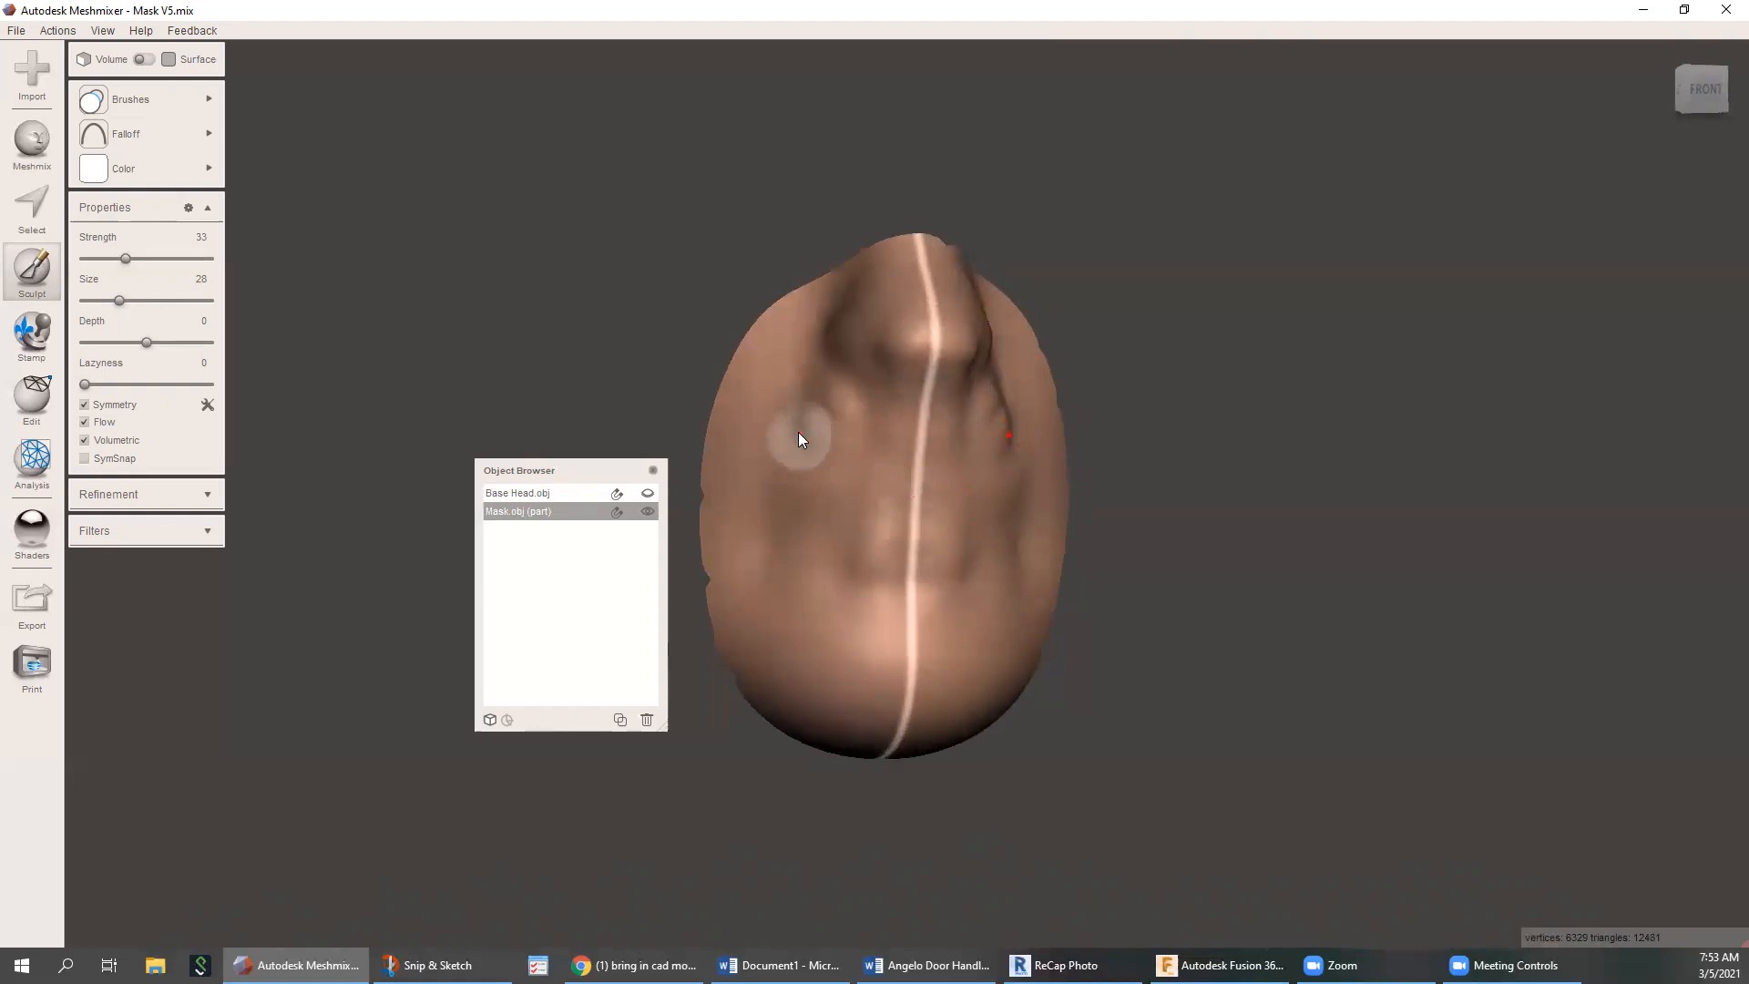
key("ctrl+z")
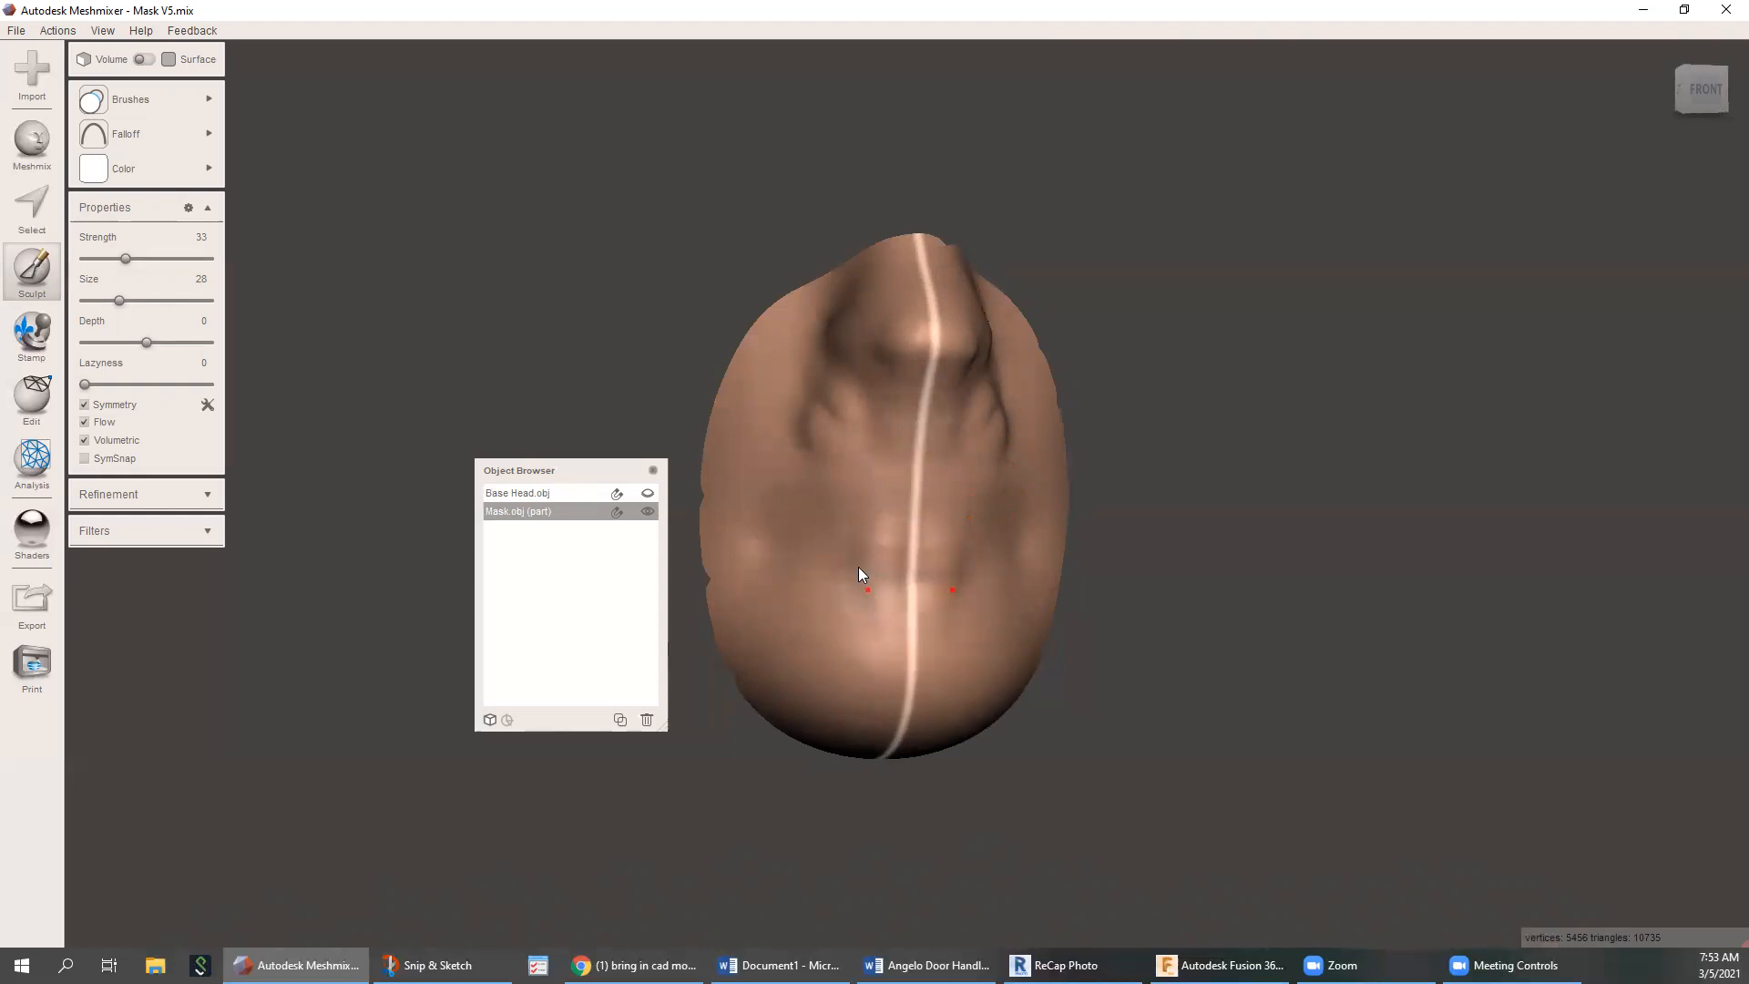
left_click_drag(927, 377, 898, 463)
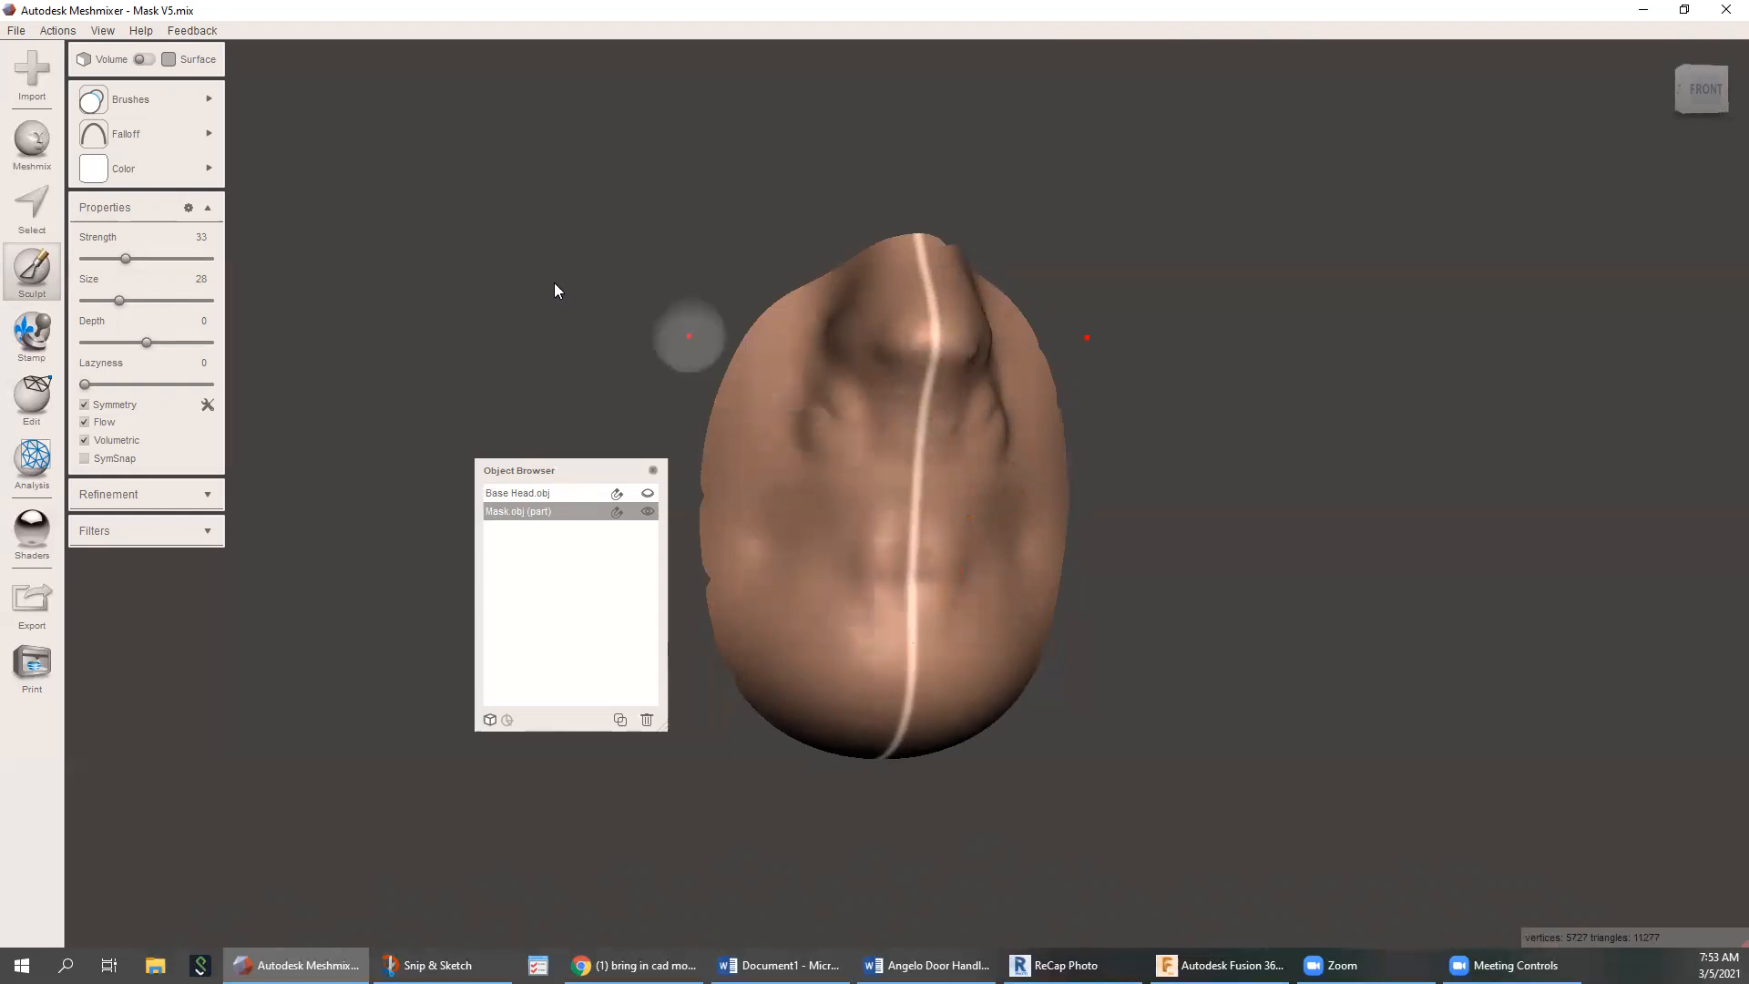
Set the brush strength to 49 and size to 44, and inflate from the nose base across the mouth to the chin
left_click(146, 259)
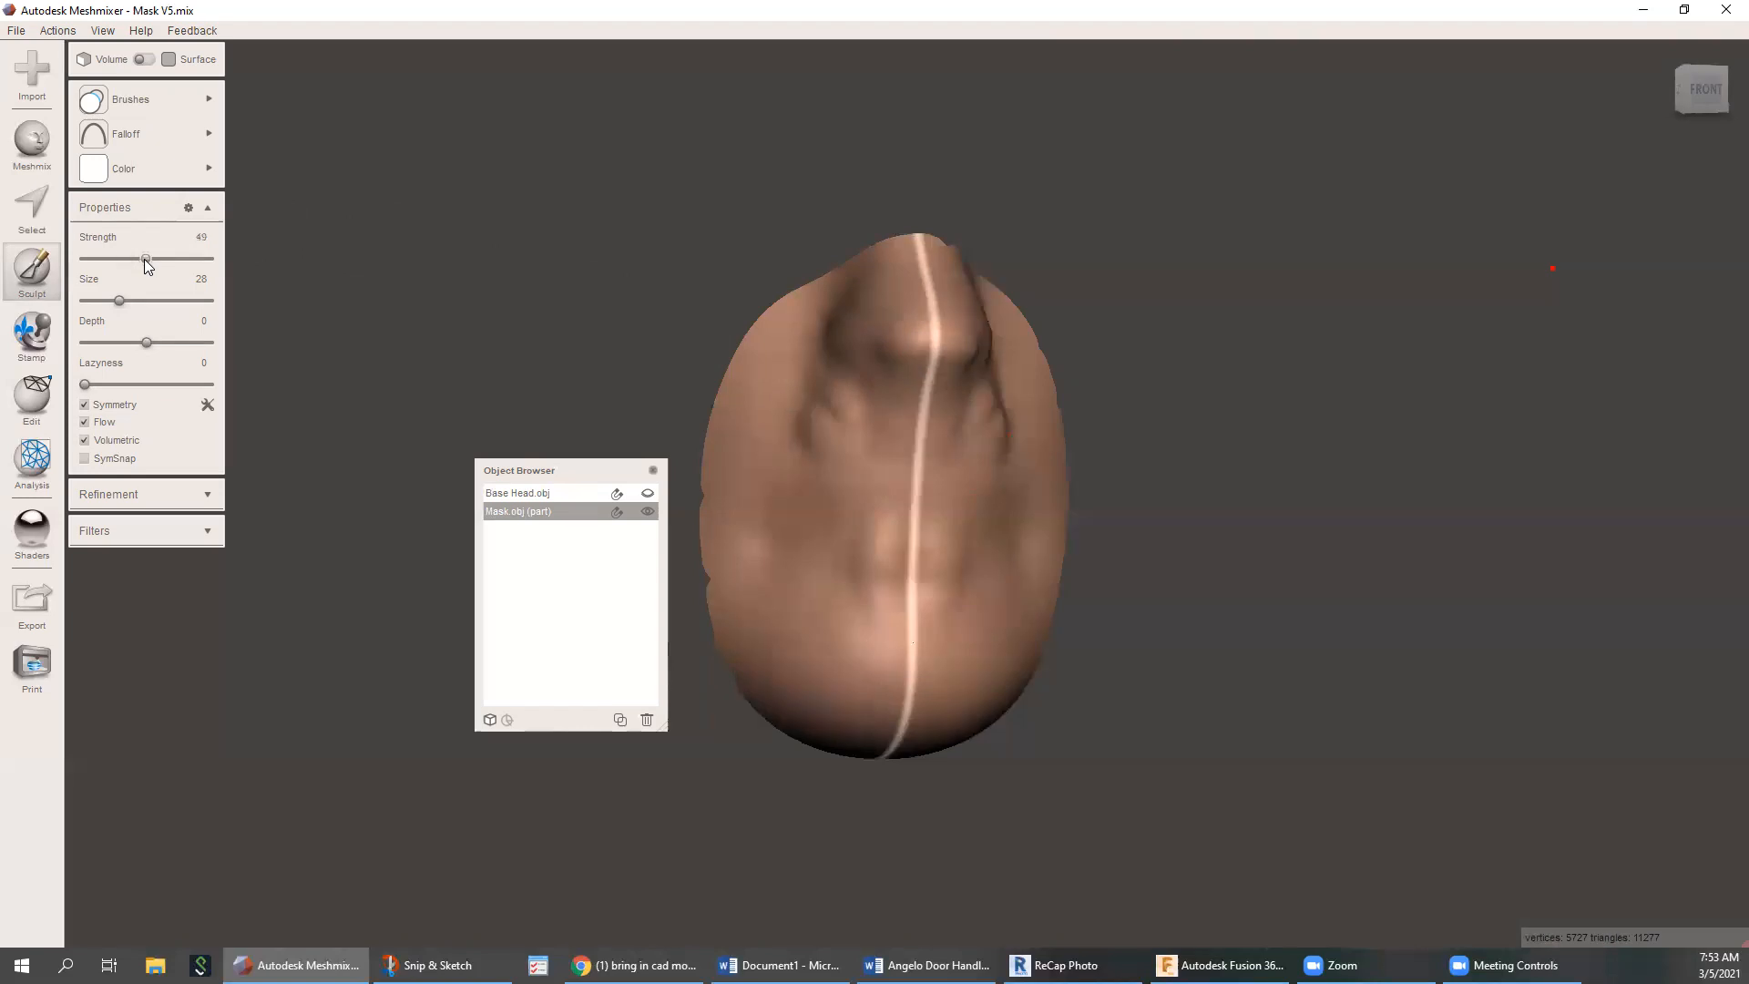
left_click_drag(867, 393, 847, 423)
left_click(141, 302)
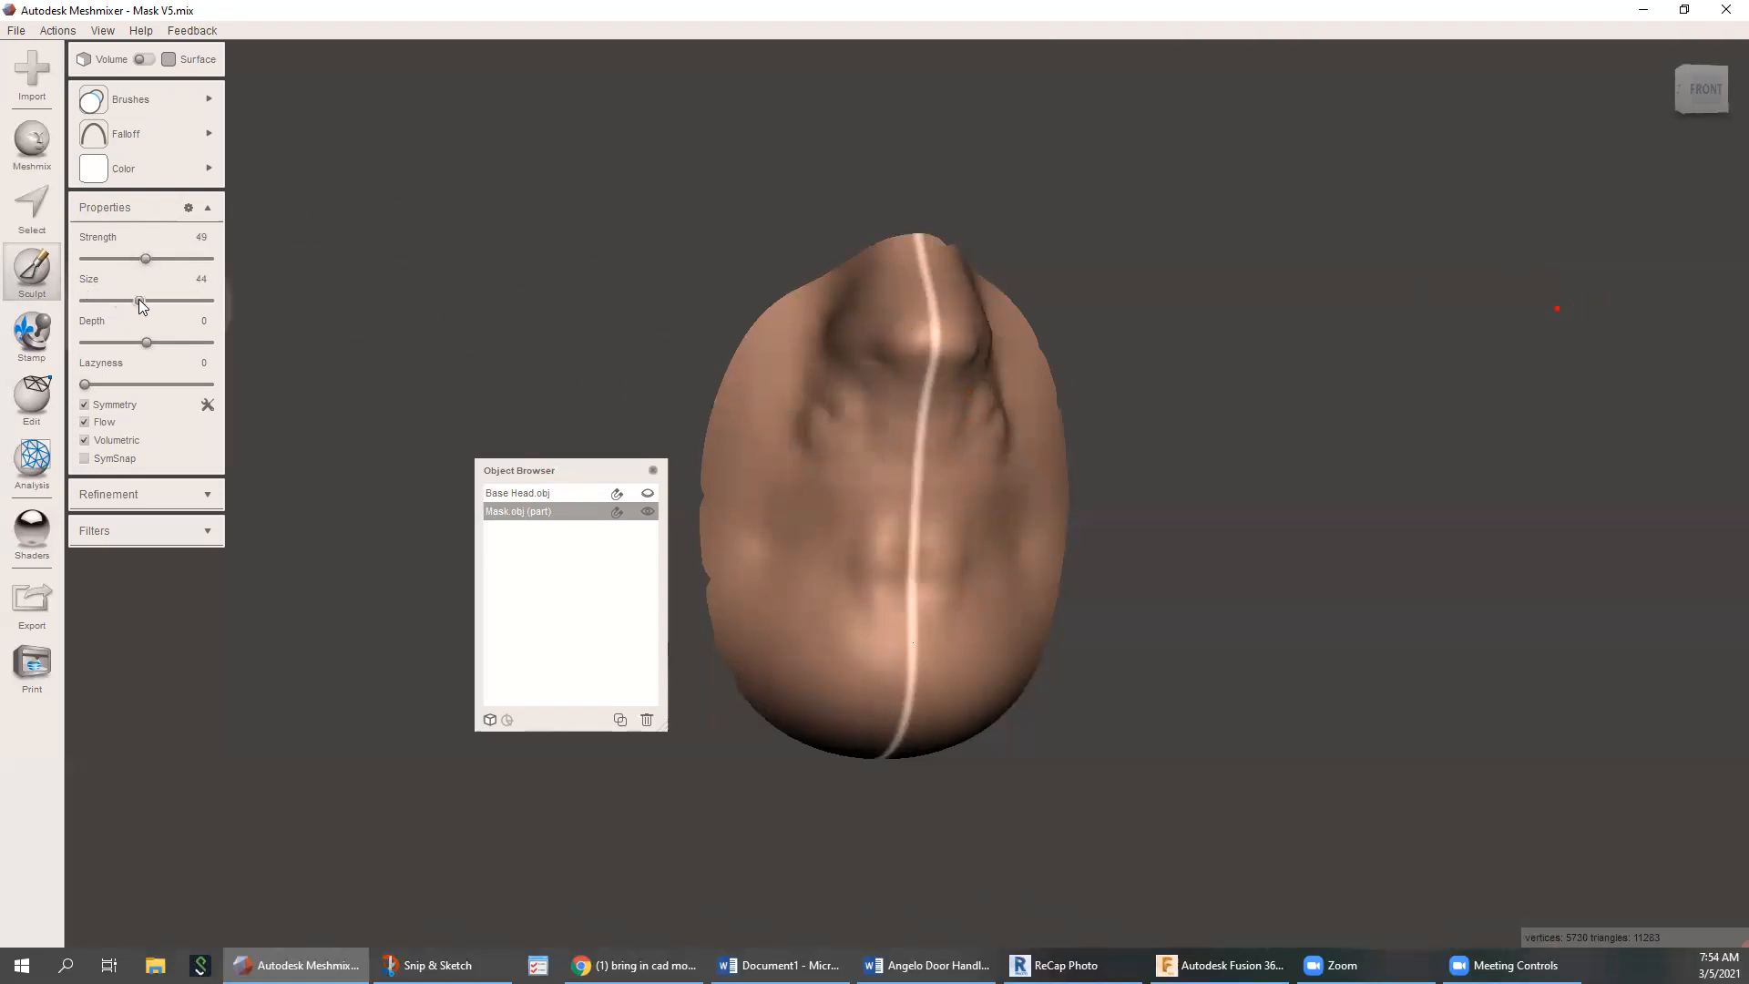
mouse_move(859, 419)
left_mouse_down()
mouse_move(842, 458)
mouse_move(841, 629)
mouse_move(796, 498)
mouse_move(791, 439)
mouse_move(801, 448)
left_mouse_up()
mouse_move(800, 442)
right_mouse_down()
mouse_move(925, 528)
mouse_move(940, 503)
right_mouse_up()
mouse_move(864, 453)
left_mouse_down()
mouse_move(828, 586)
mouse_move(859, 574)
mouse_move(875, 609)
mouse_move(850, 616)
mouse_move(886, 628)
left_mouse_up()
right_click_drag(886, 628, 643, 481)
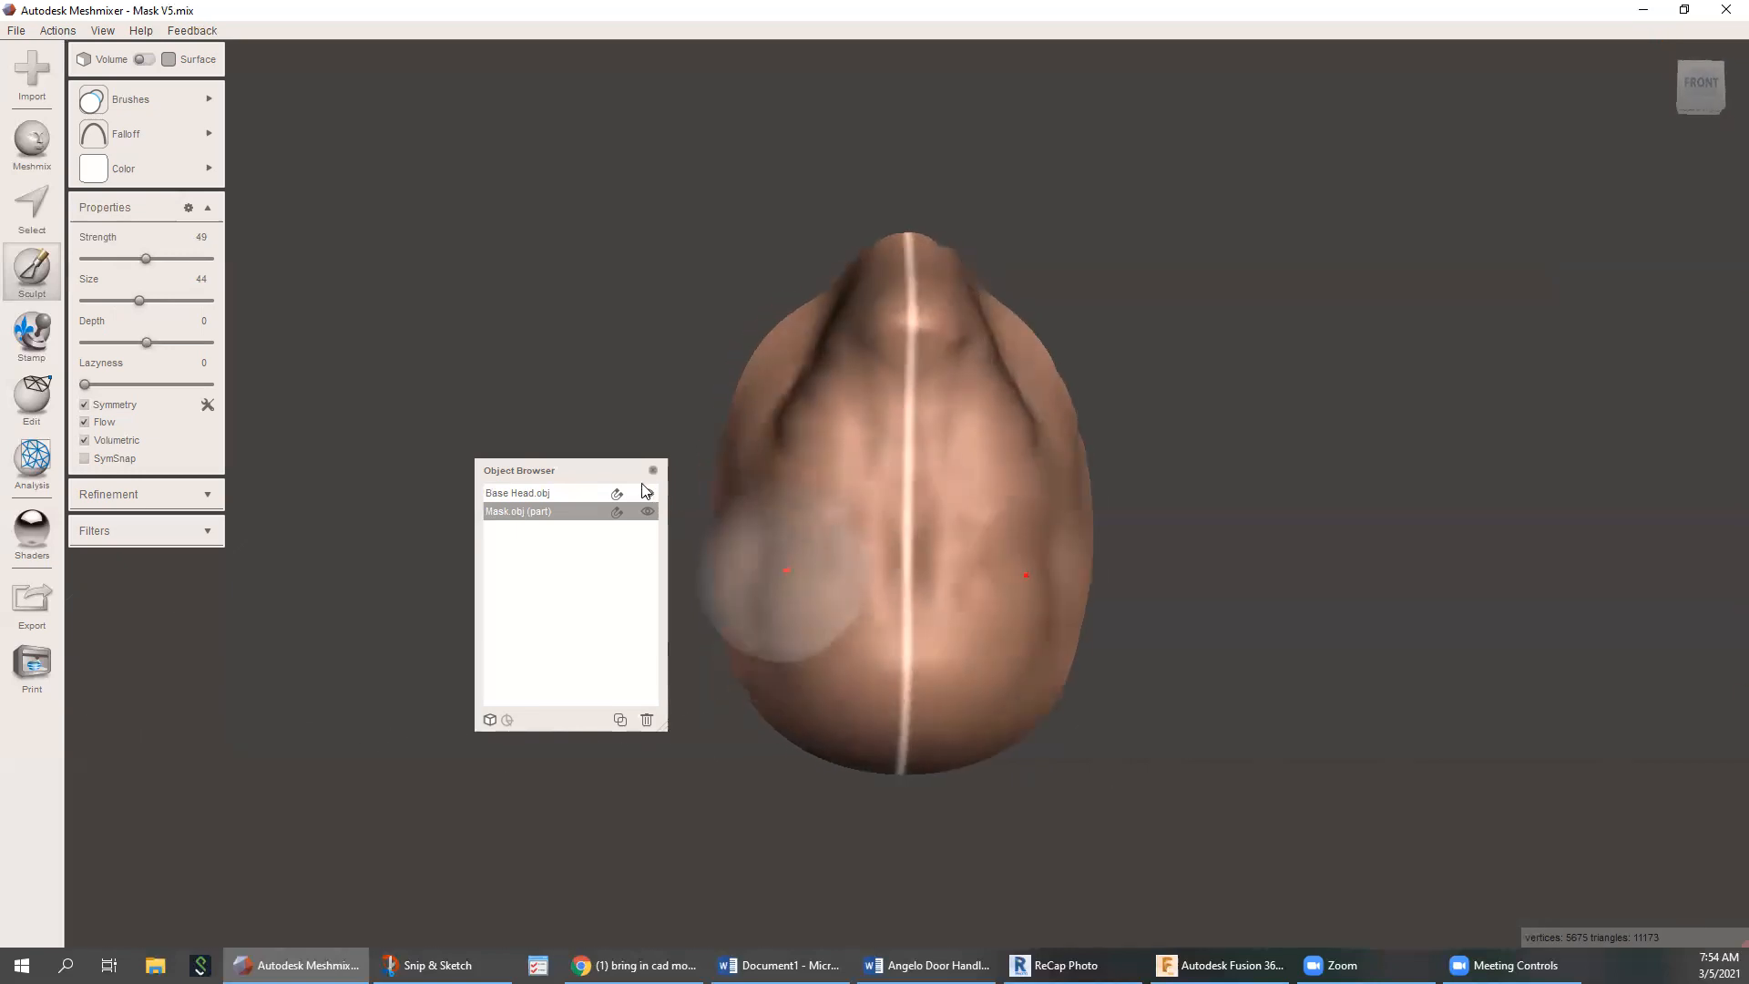
Inflate the mouth and the area beside the nose further from several angles, and undo the last stroke
mouse_move(912, 499)
left_mouse_down()
mouse_move(898, 596)
mouse_move(900, 479)
mouse_move(867, 493)
left_mouse_up()
right_click_drag(867, 493, 985, 530)
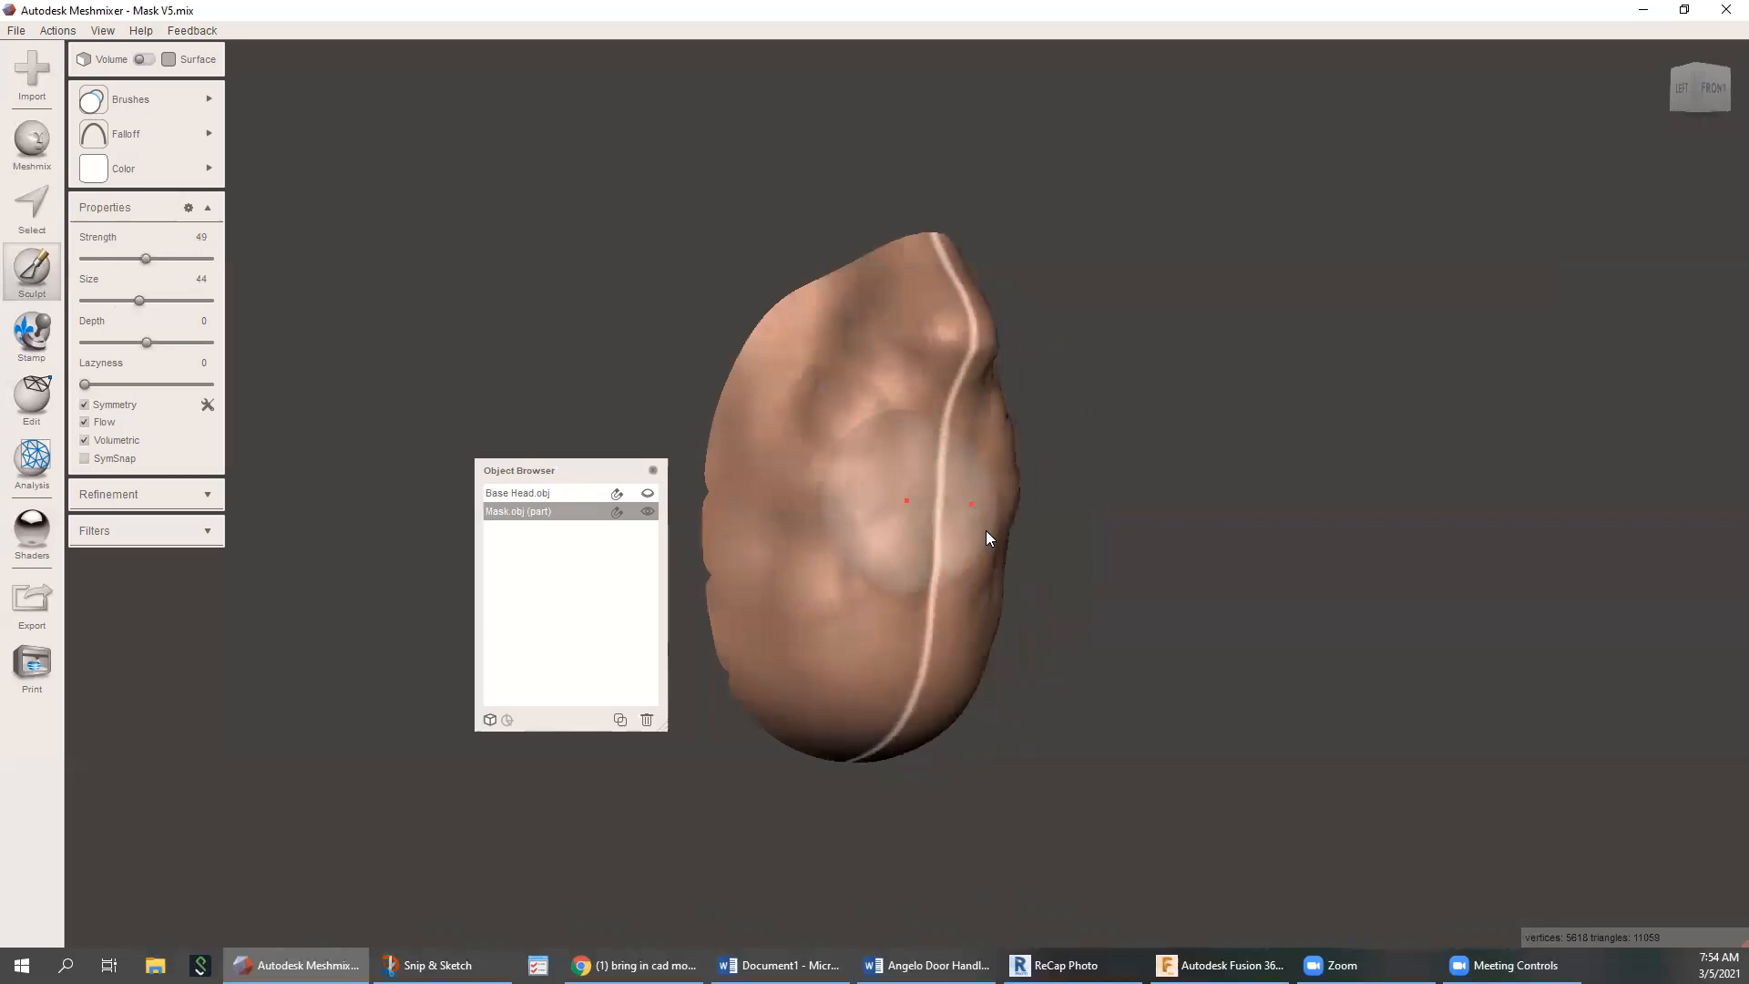
mouse_move(958, 406)
left_mouse_down()
mouse_move(895, 377)
mouse_move(900, 472)
mouse_move(876, 530)
left_mouse_up()
mouse_move(820, 564)
right_mouse_down()
mouse_move(887, 568)
mouse_move(932, 616)
mouse_move(918, 561)
right_mouse_up()
left_click_drag(876, 441, 878, 479)
right_click_drag(960, 517, 849, 472)
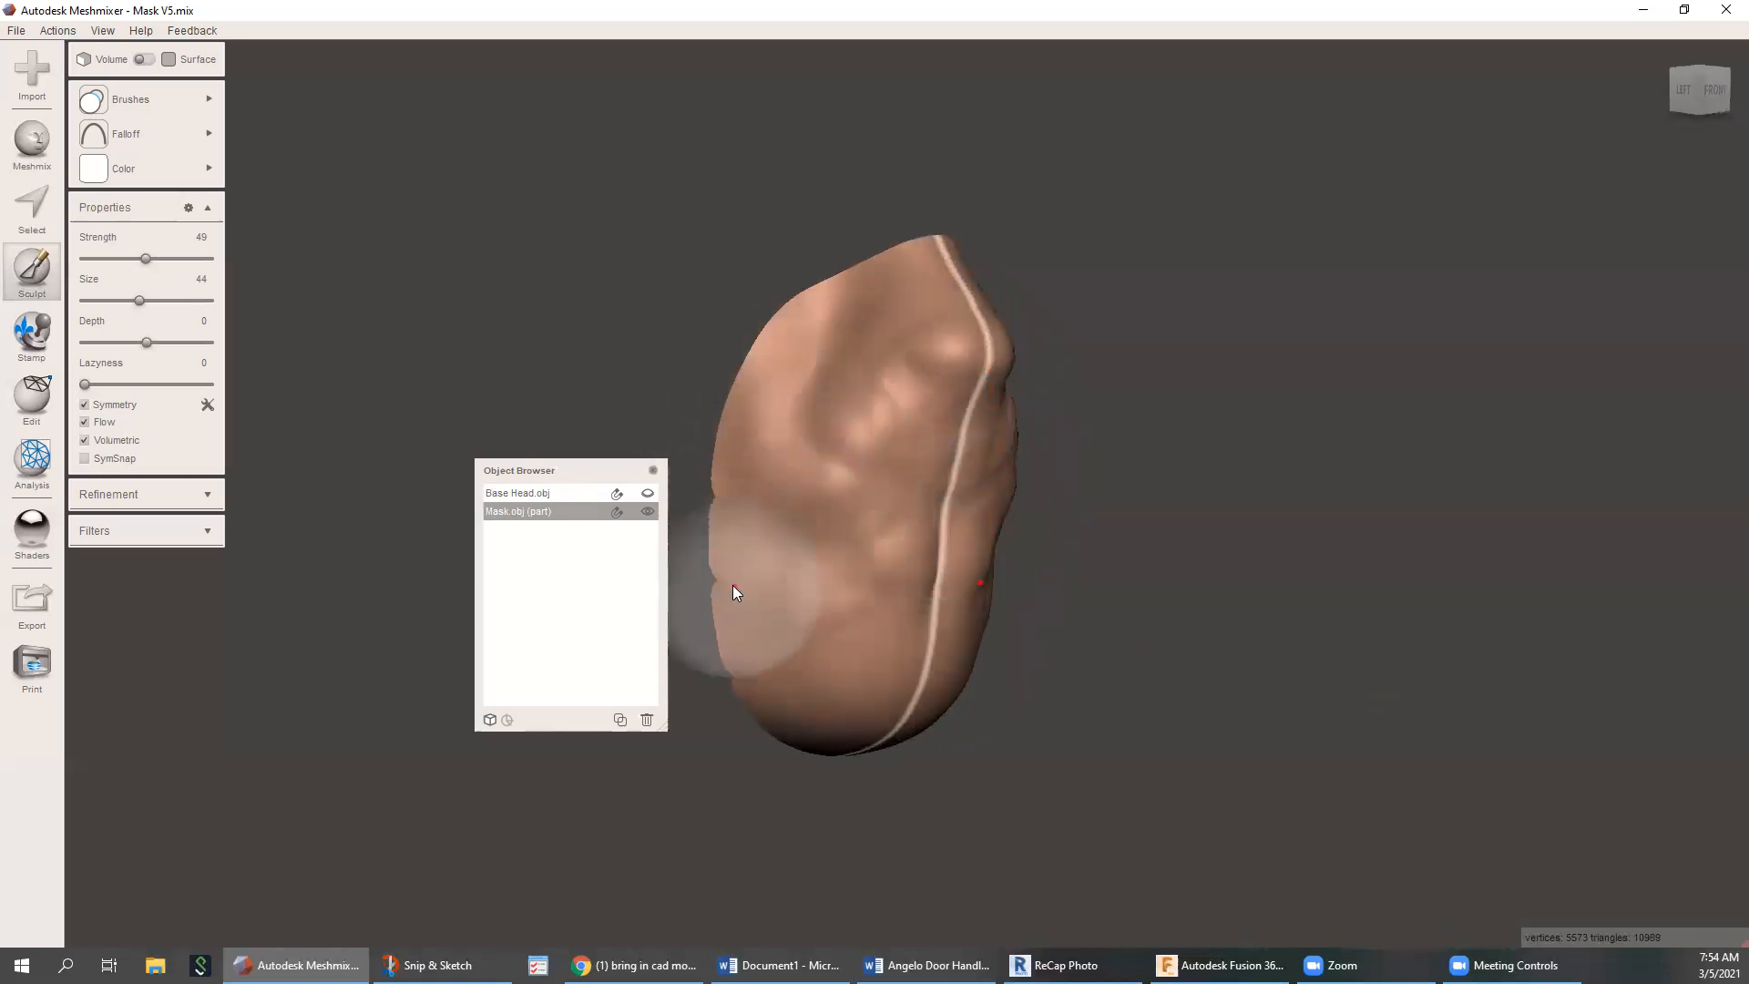
key("ctrl+z")
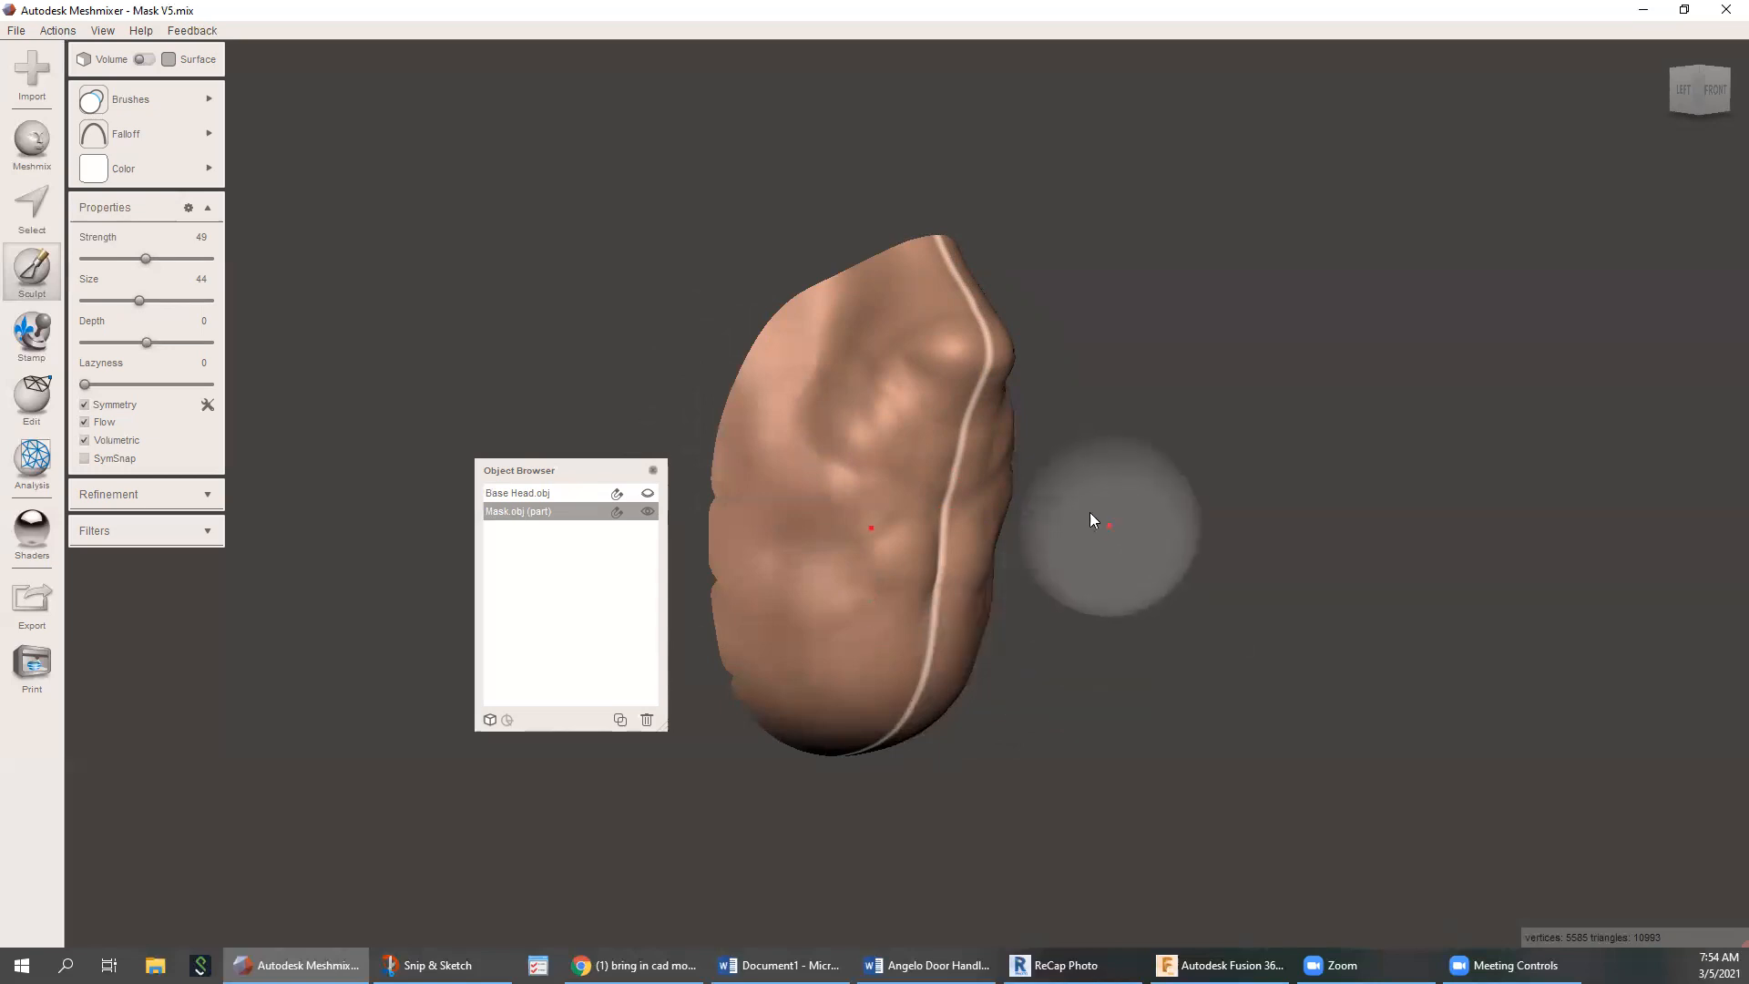
Build up the mask's centre line from the upper lip to the chin with more Inflate strokes
mouse_move(985, 492)
right_mouse_down()
mouse_move(876, 468)
mouse_move(878, 454)
mouse_move(765, 465)
mouse_move(736, 503)
mouse_move(898, 377)
mouse_move(891, 303)
right_mouse_up()
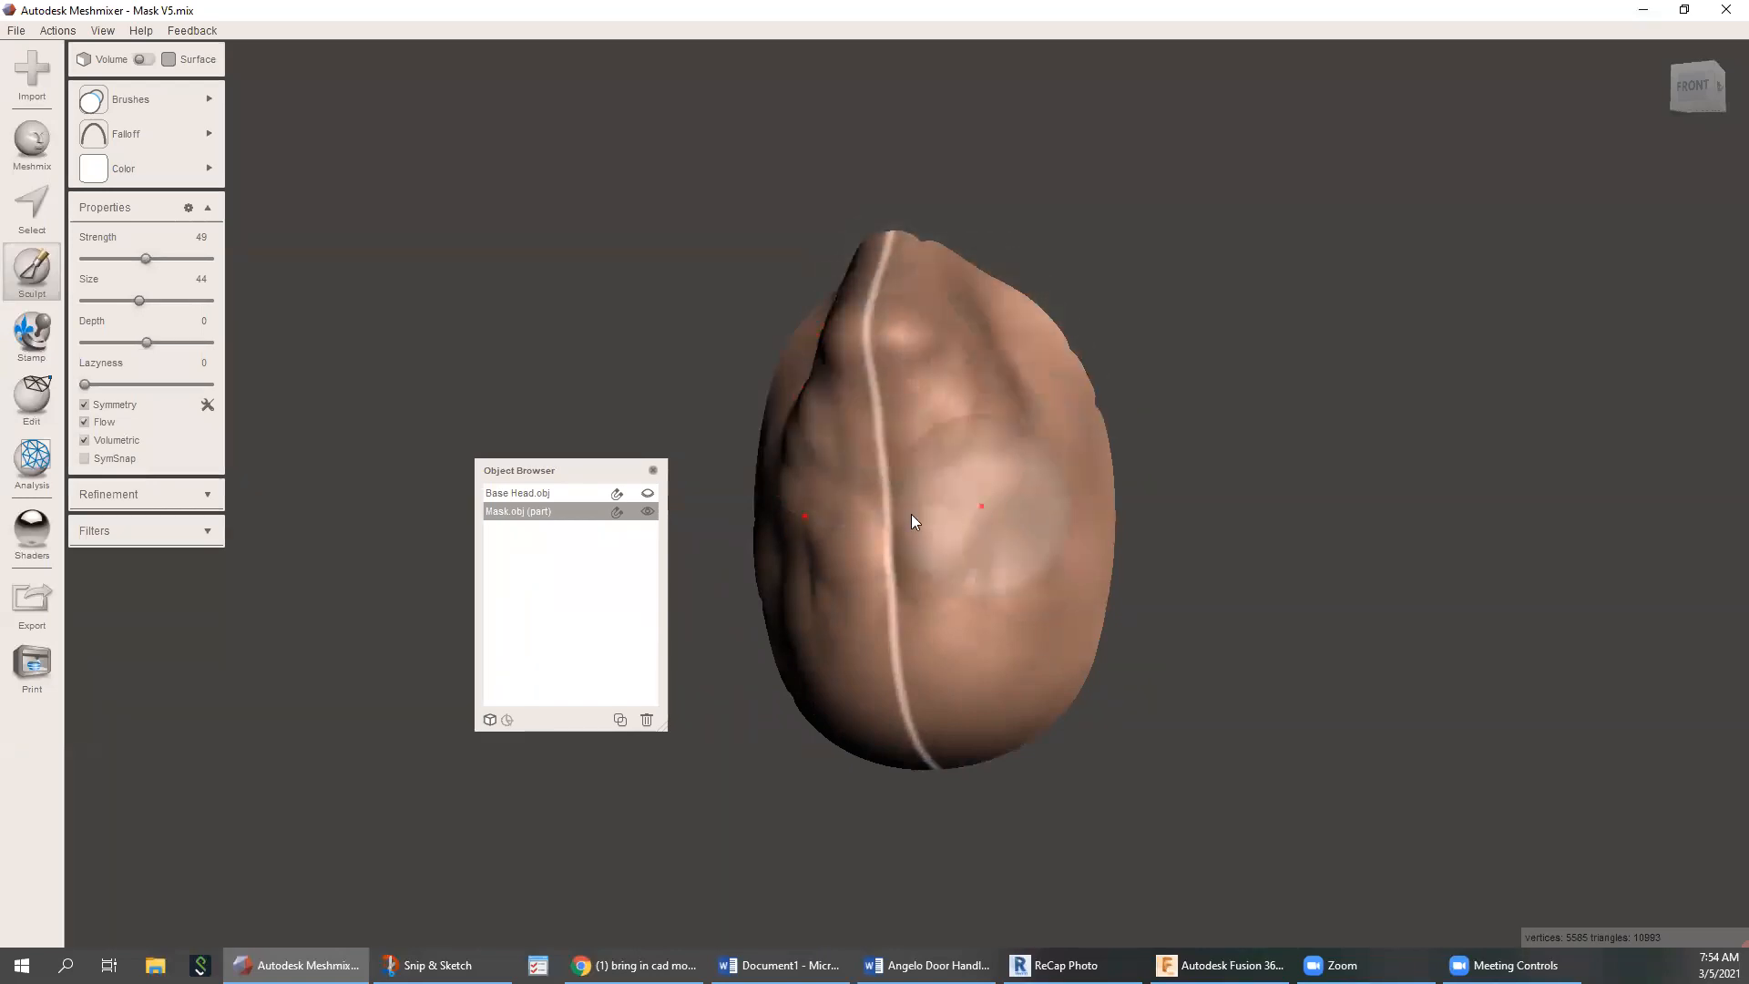
right_click_drag(916, 578, 999, 527)
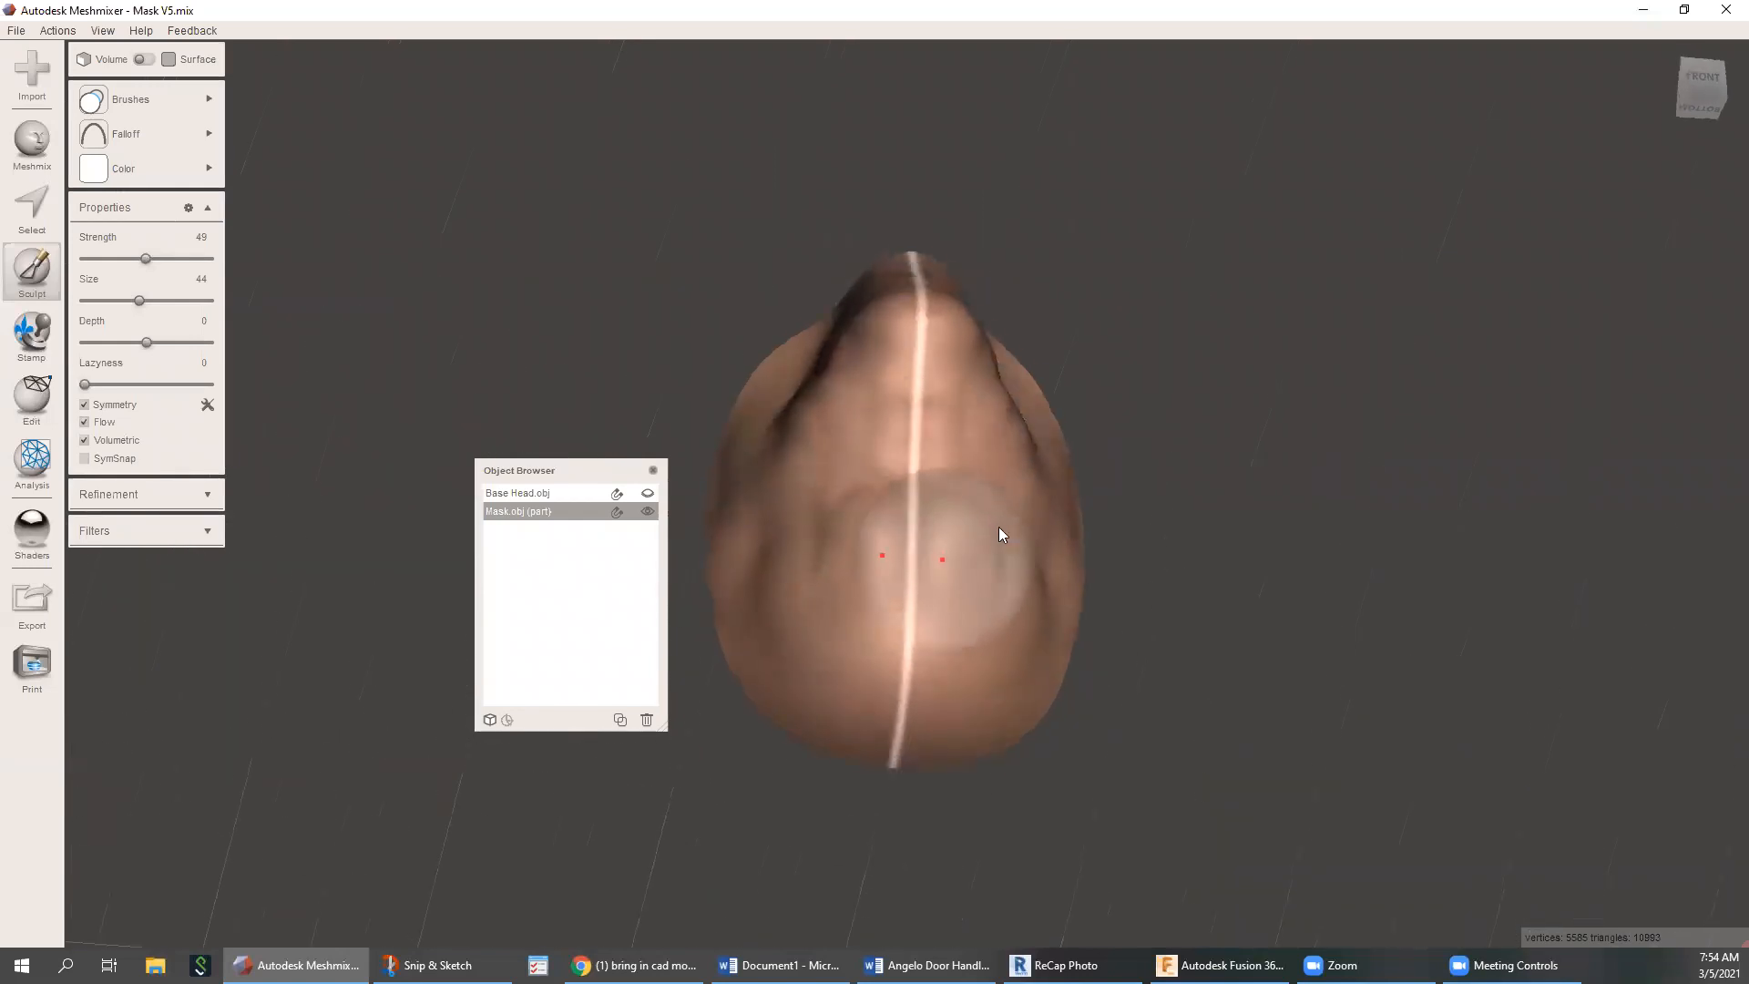
left_click_drag(917, 487, 911, 468)
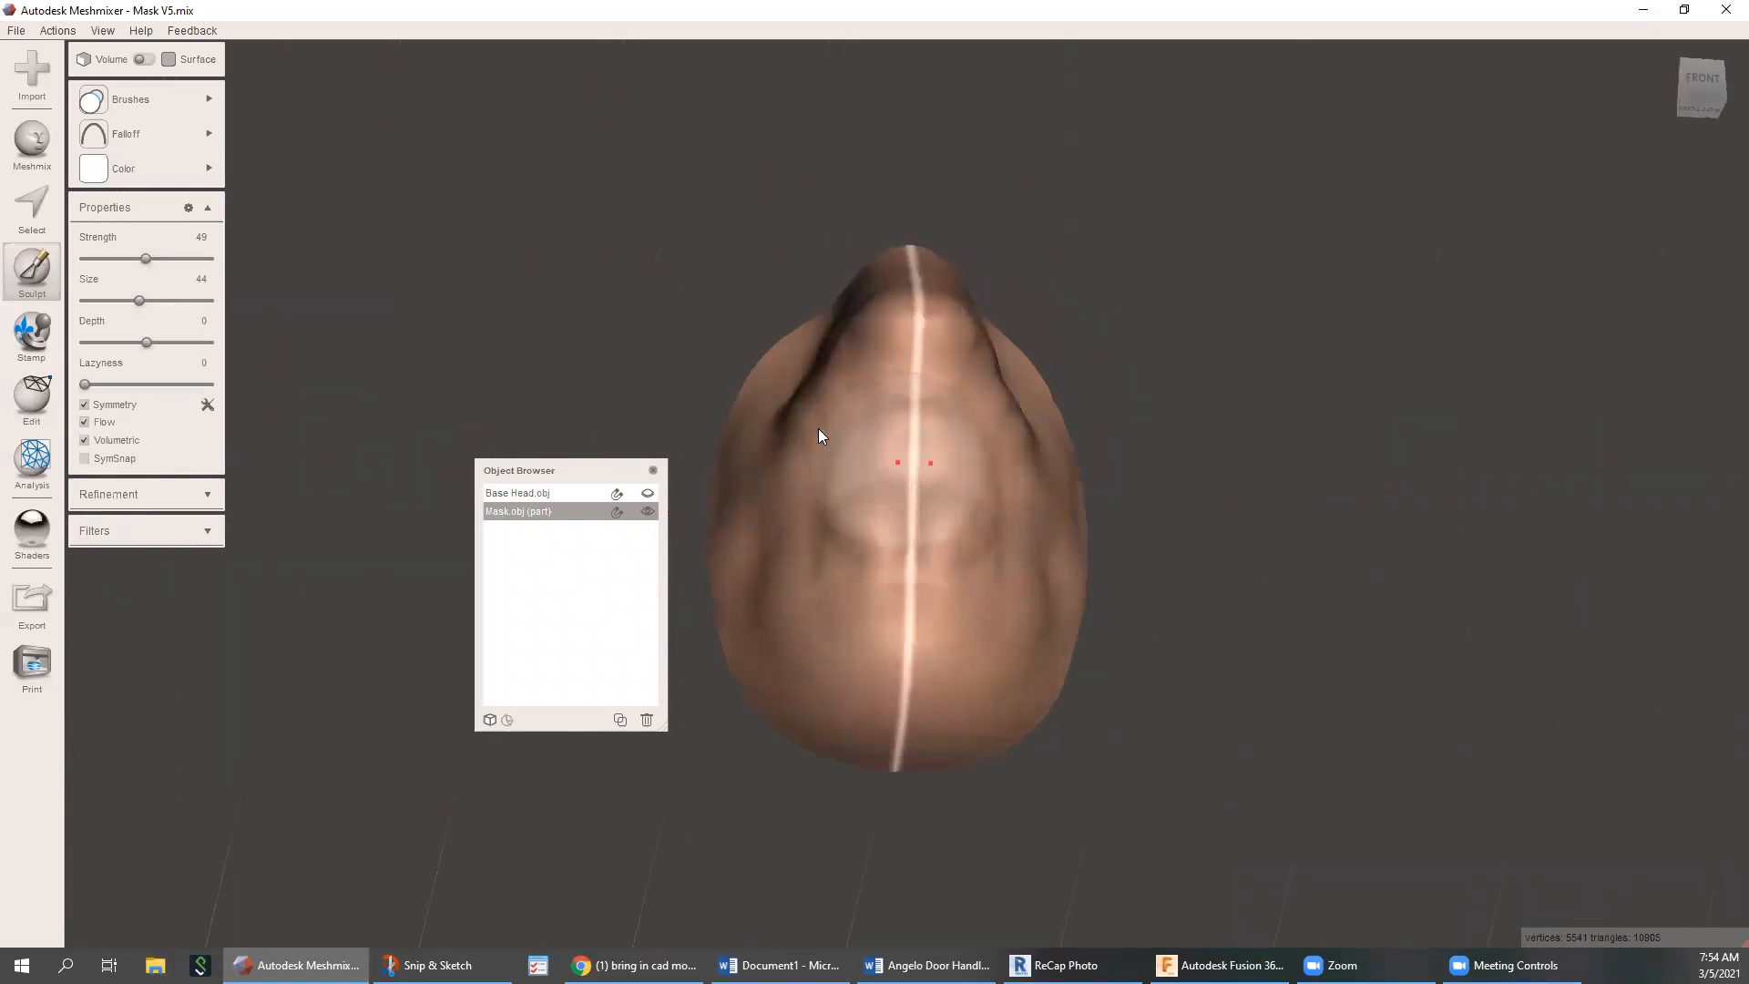
mouse_move(828, 422)
right_mouse_down()
mouse_move(898, 520)
mouse_move(929, 504)
mouse_move(714, 247)
right_mouse_up()
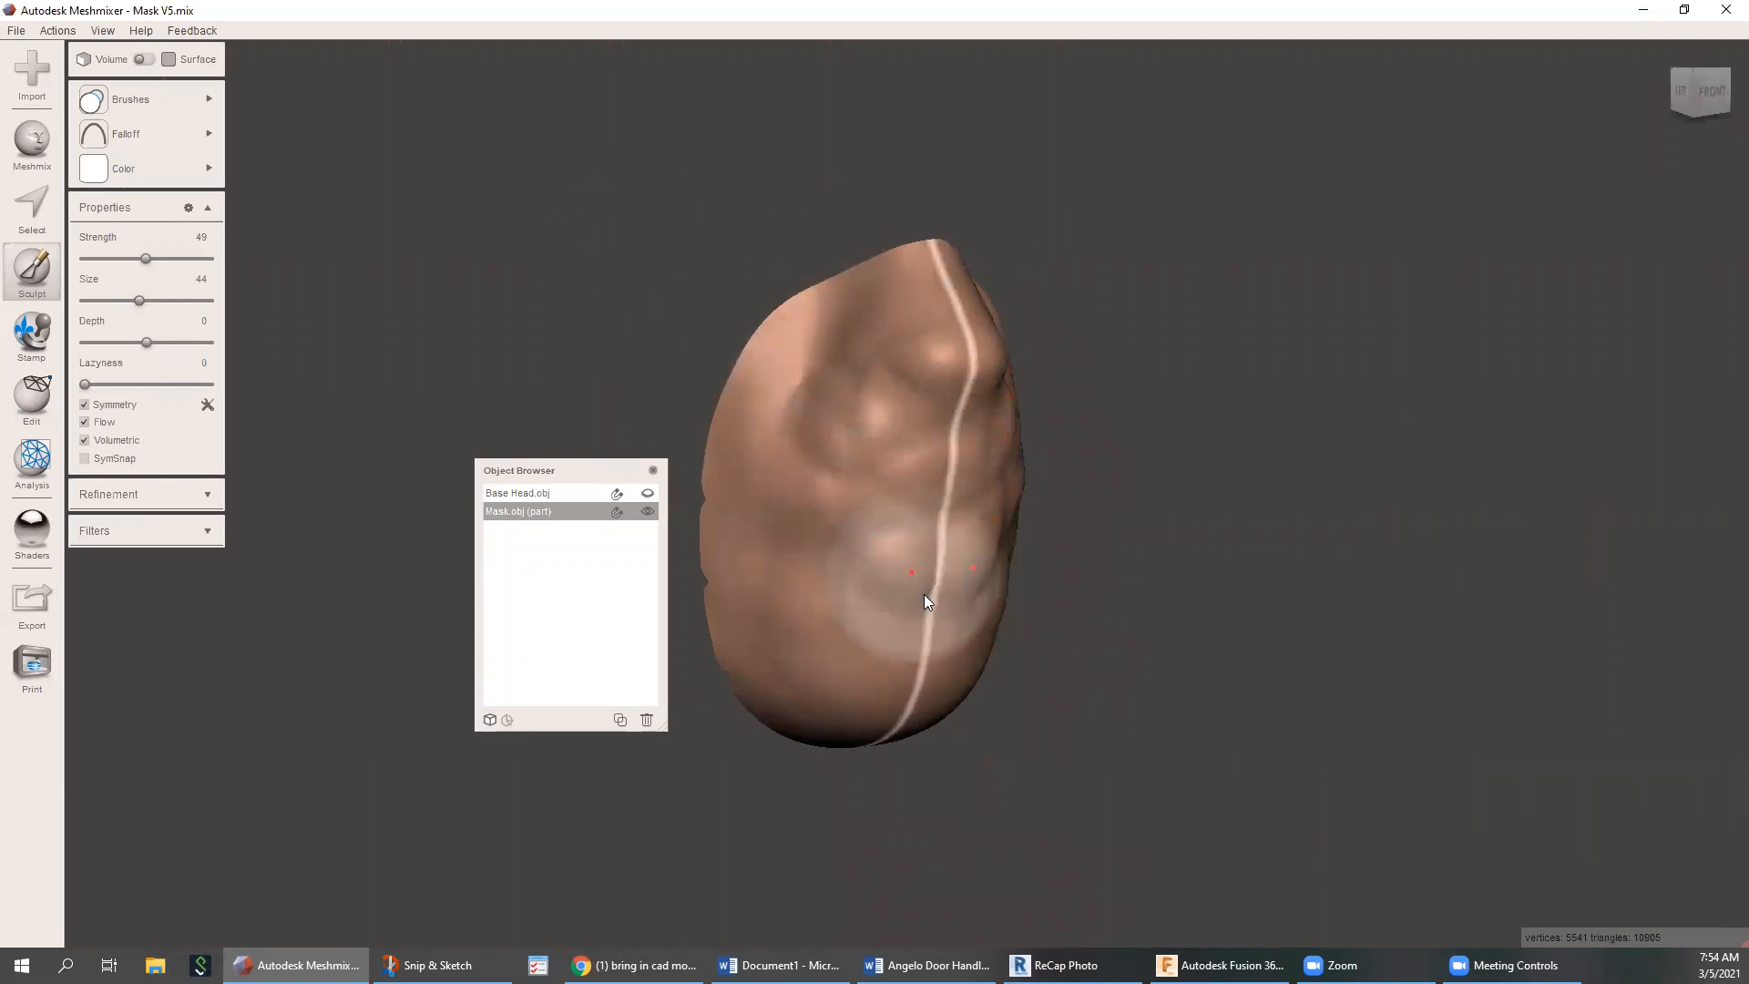
mouse_move(865, 585)
right_mouse_down()
mouse_move(987, 565)
mouse_move(1049, 580)
mouse_move(960, 577)
mouse_move(968, 422)
mouse_move(893, 573)
mouse_move(958, 581)
mouse_move(890, 574)
mouse_move(929, 499)
right_mouse_up()
mouse_move(929, 501)
left_mouse_down()
mouse_move(917, 578)
mouse_move(947, 519)
left_mouse_up()
mouse_move(800, 501)
right_mouse_down()
mouse_move(908, 499)
mouse_move(879, 492)
mouse_move(920, 566)
right_mouse_up()
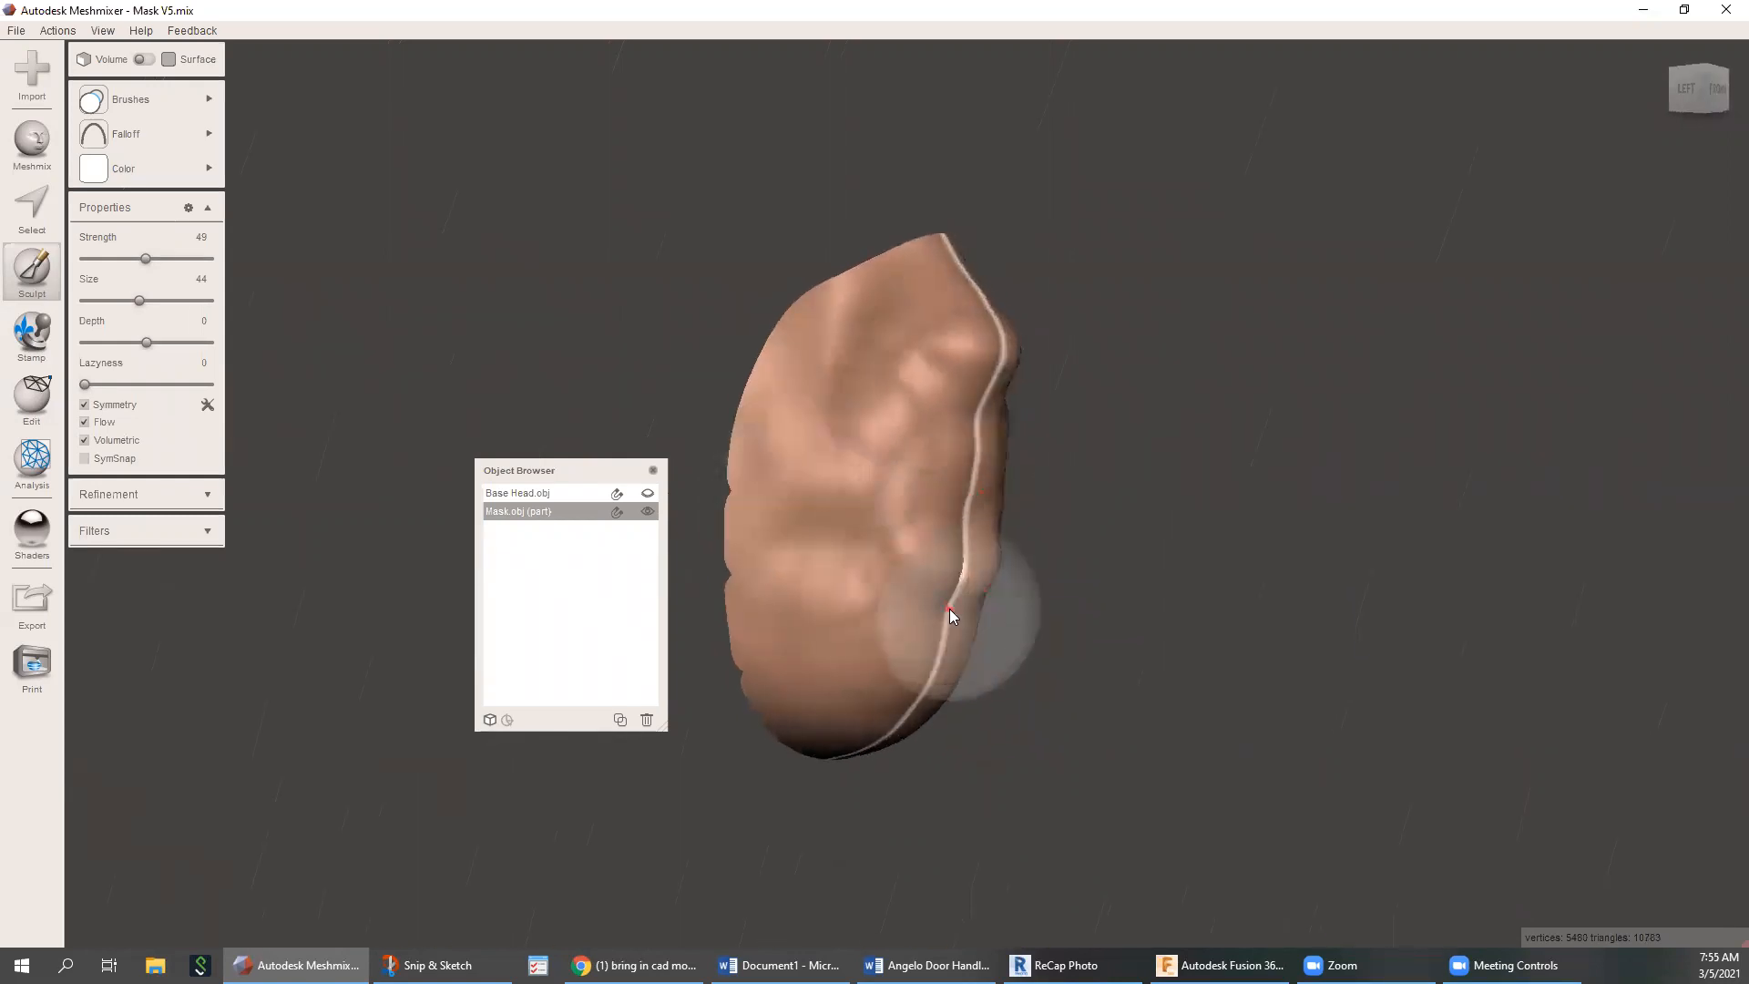
mouse_move(943, 622)
left_mouse_down()
mouse_move(841, 541)
mouse_move(818, 308)
mouse_move(705, 305)
left_mouse_up()
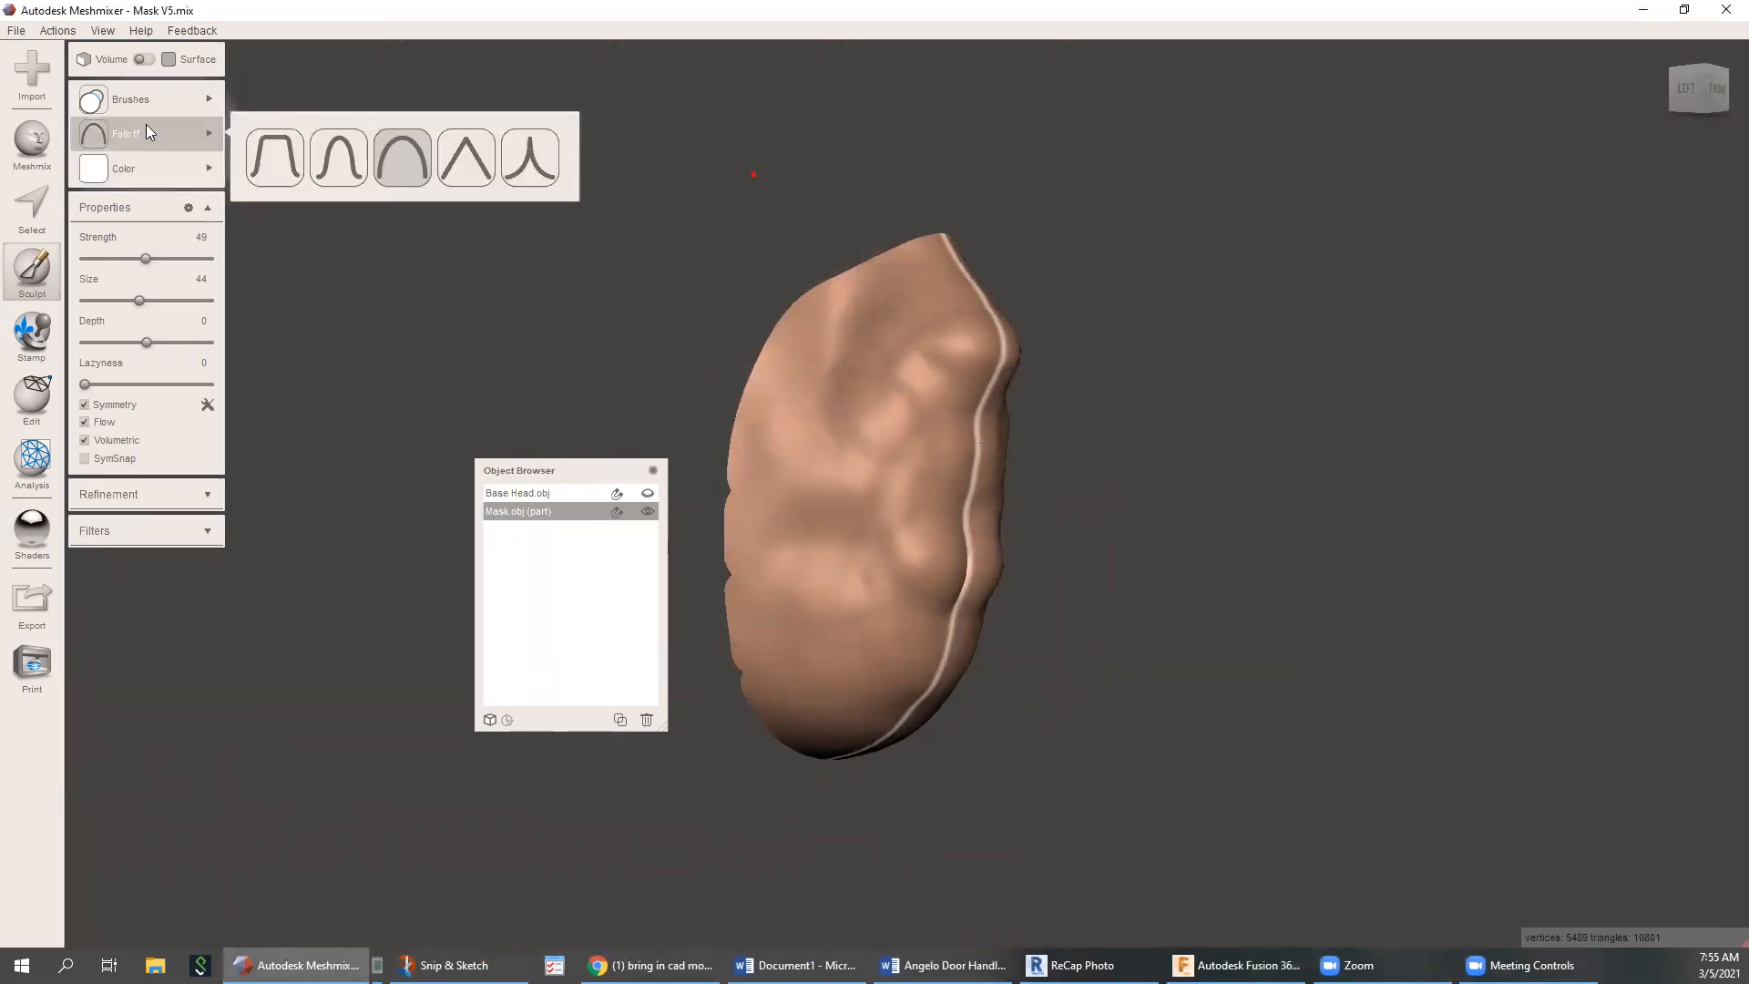
Even out the bumps over the mouth, cheeks and nose sides with the Flatten brush, and exit sculpting
mouse_move(141, 113)
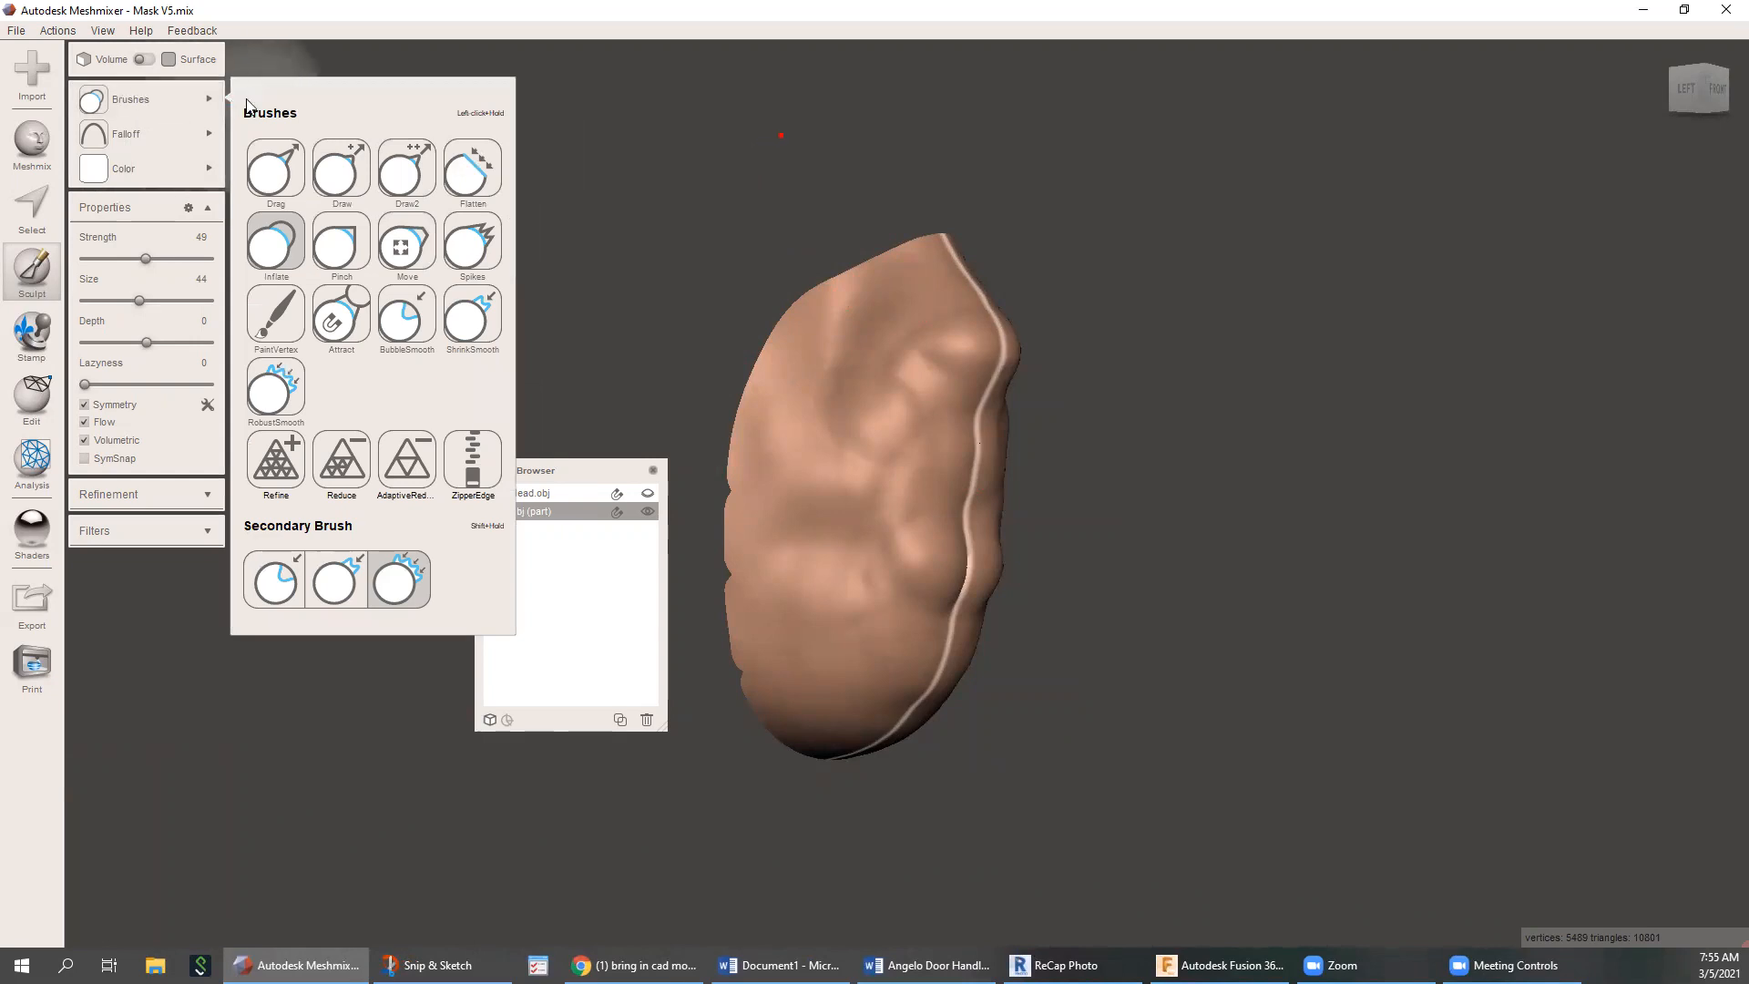
left_click(466, 171)
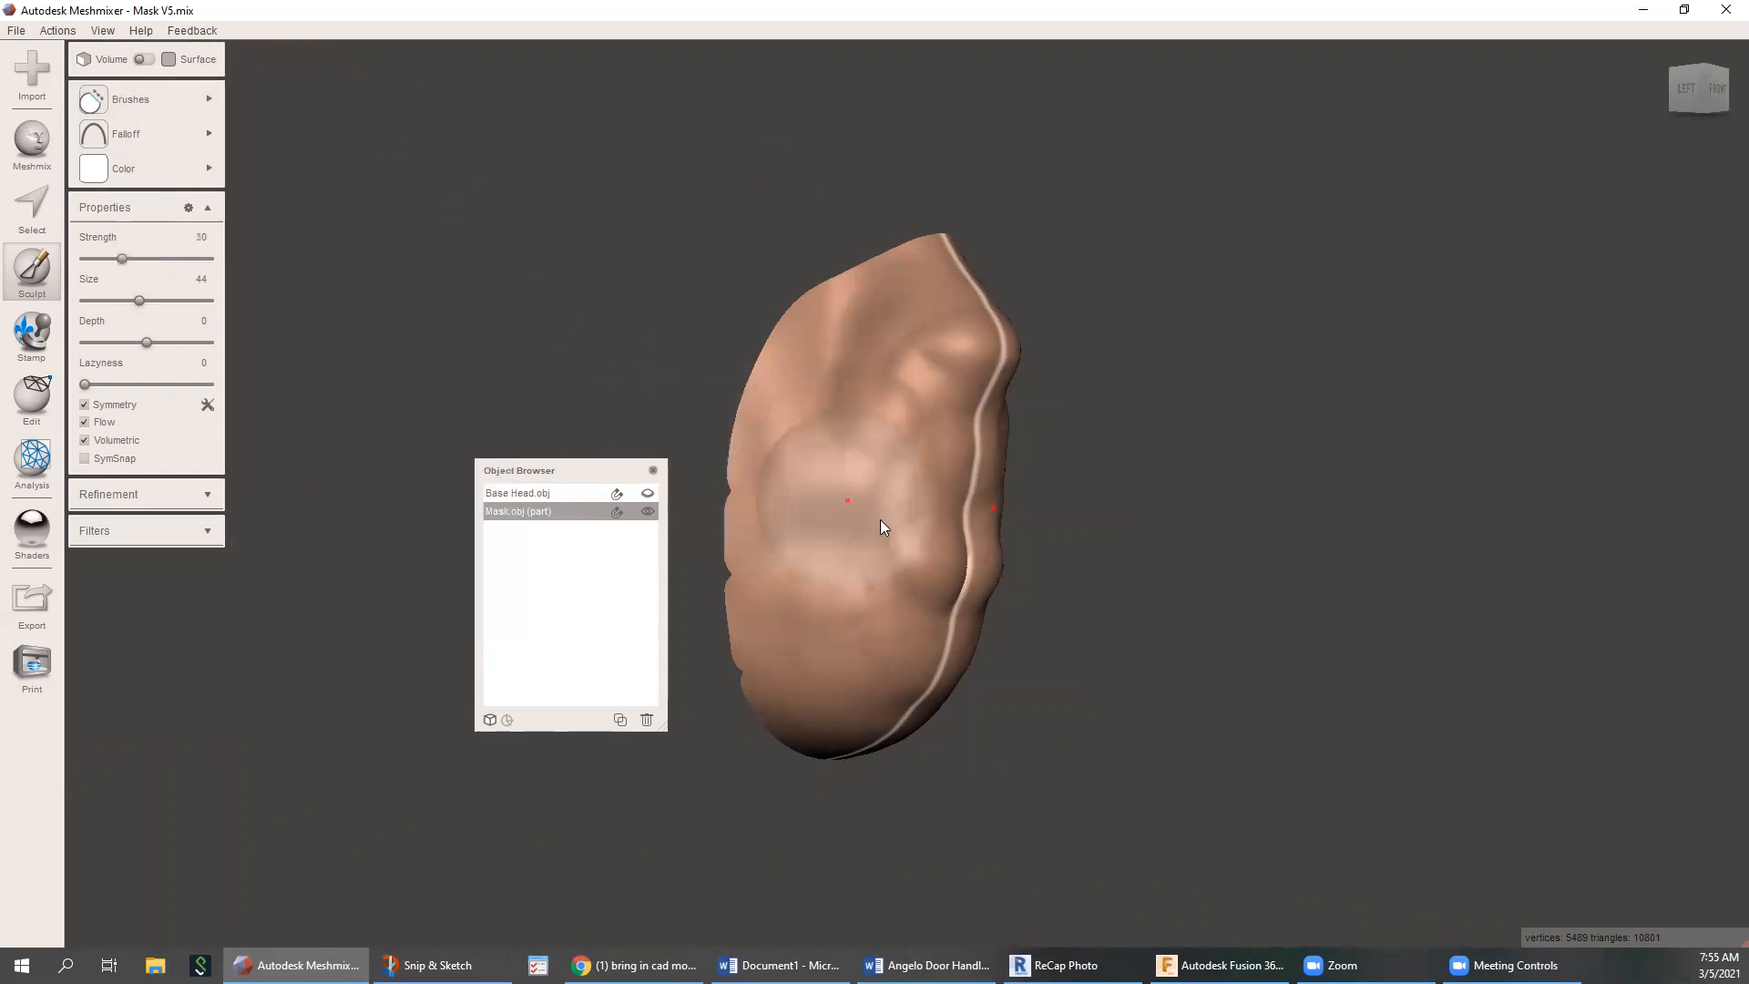
left_click_drag(879, 519, 920, 608)
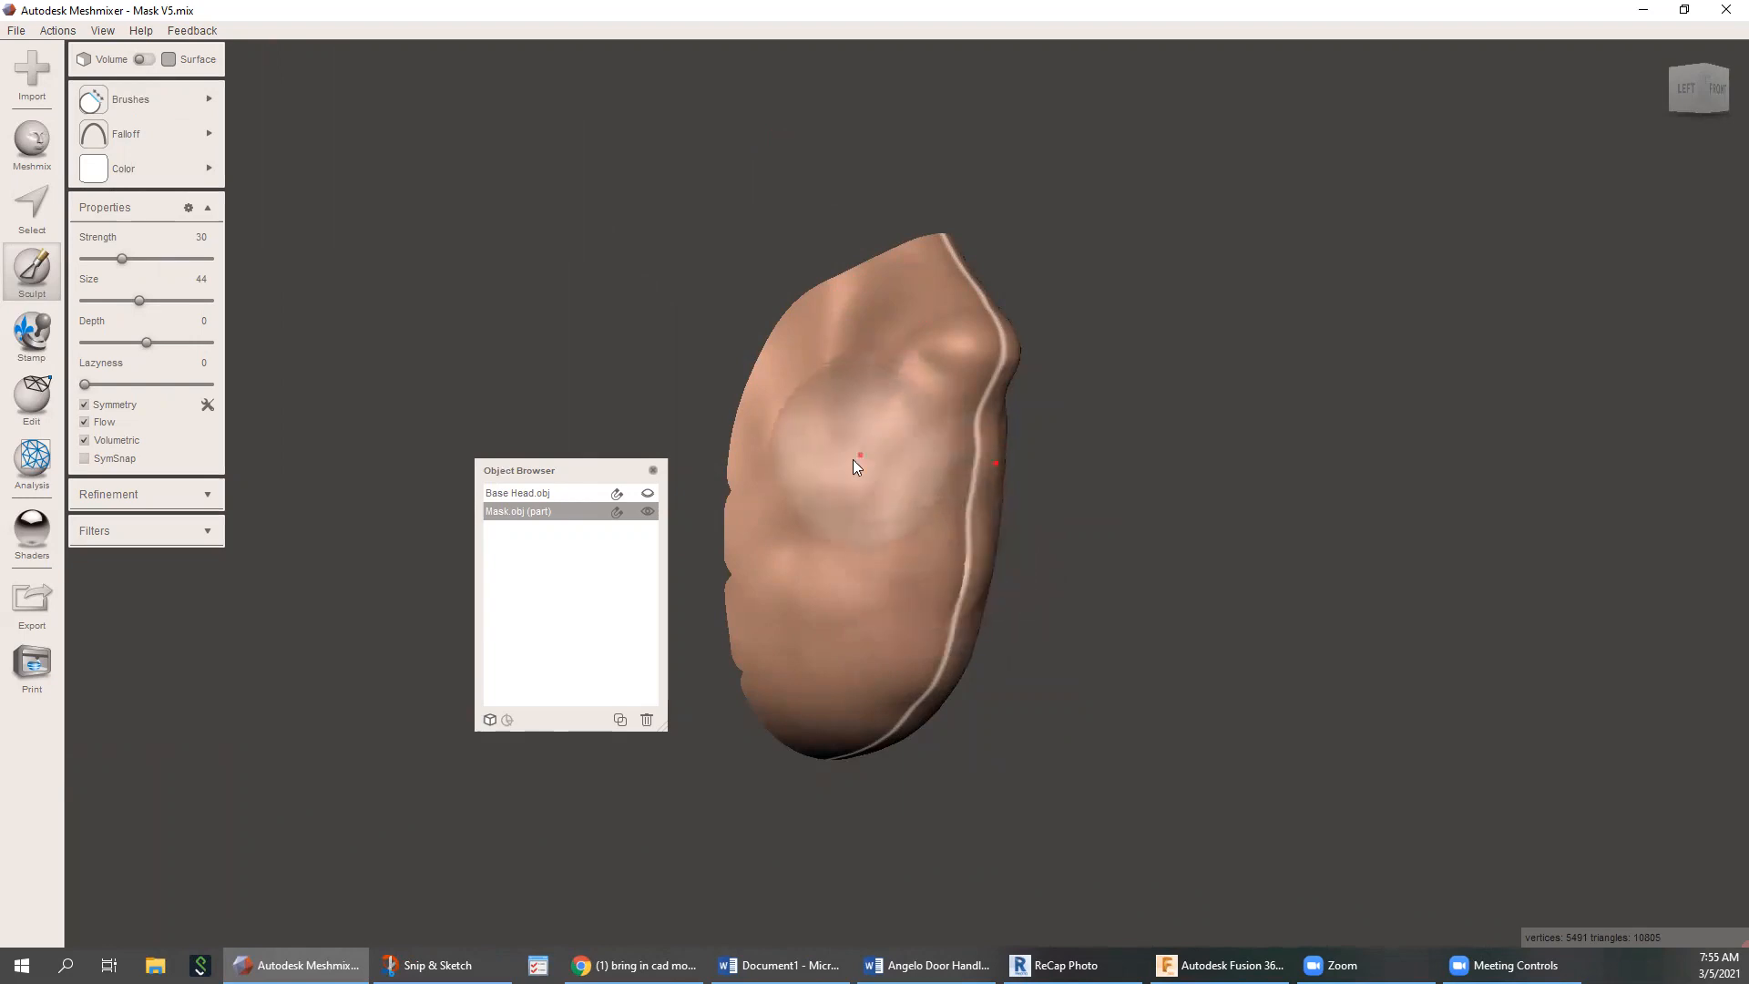
mouse_move(807, 474)
left_mouse_down()
mouse_move(880, 455)
mouse_move(931, 362)
mouse_move(909, 392)
mouse_move(959, 468)
mouse_move(773, 475)
left_mouse_up()
right_click_drag(772, 476, 1003, 354)
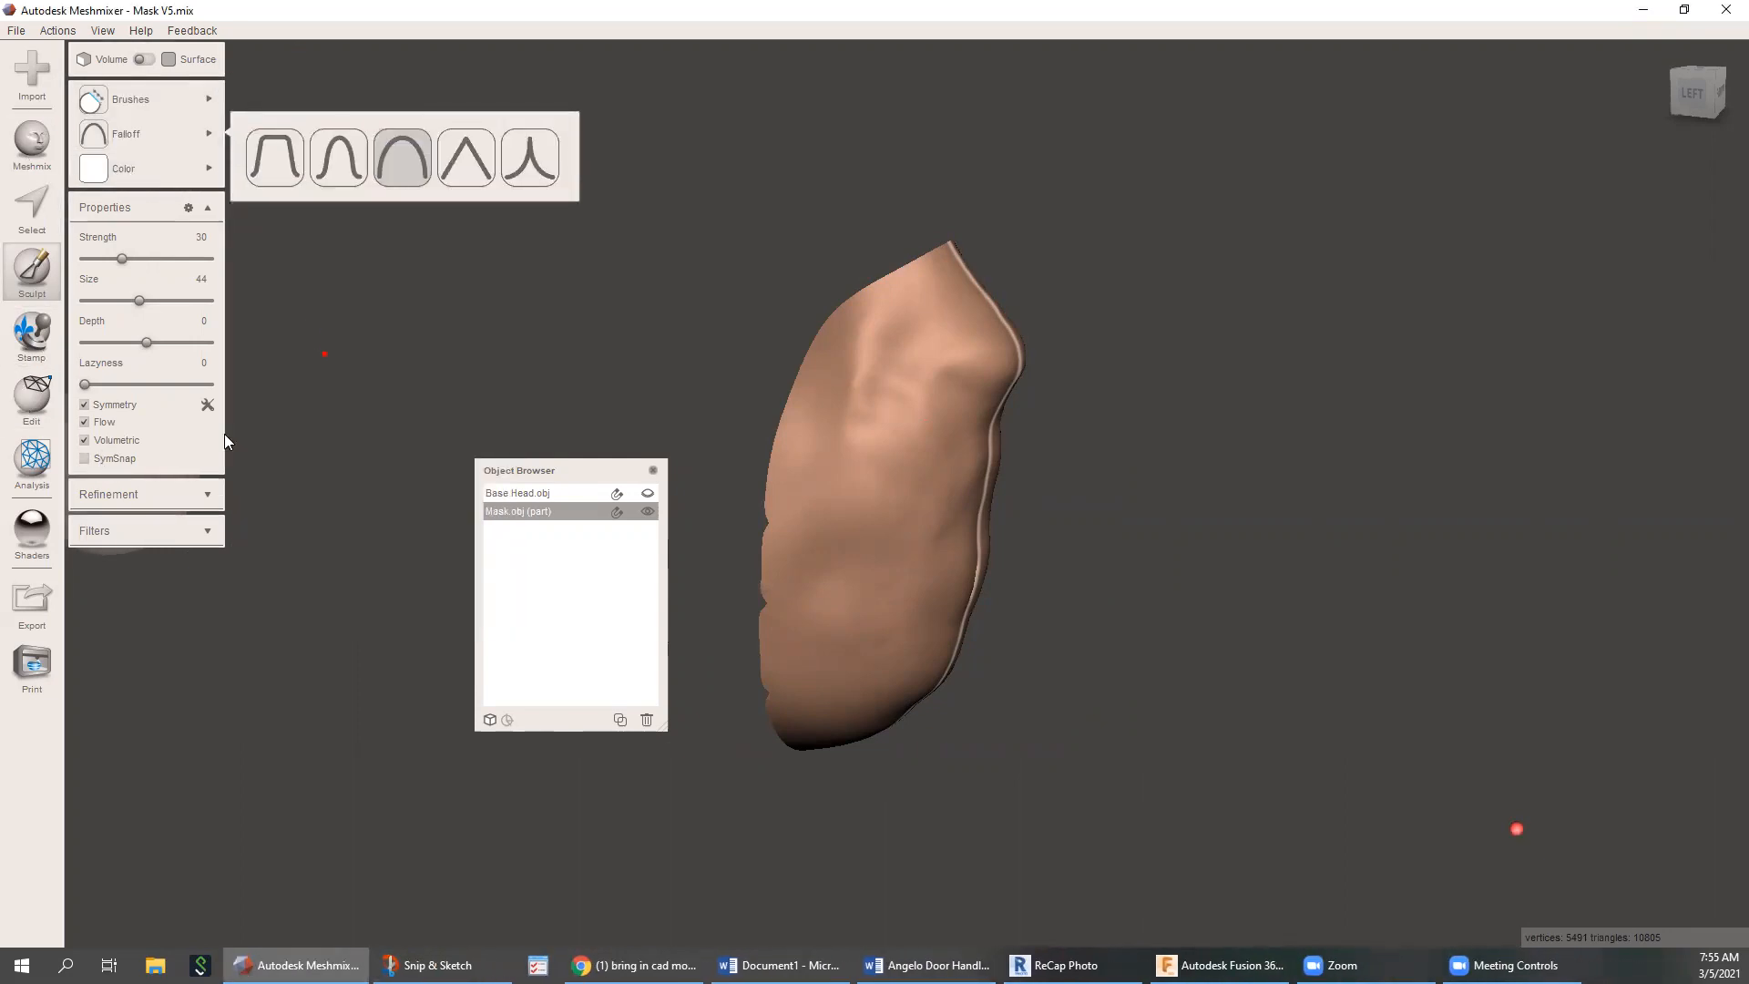
key("Escape")
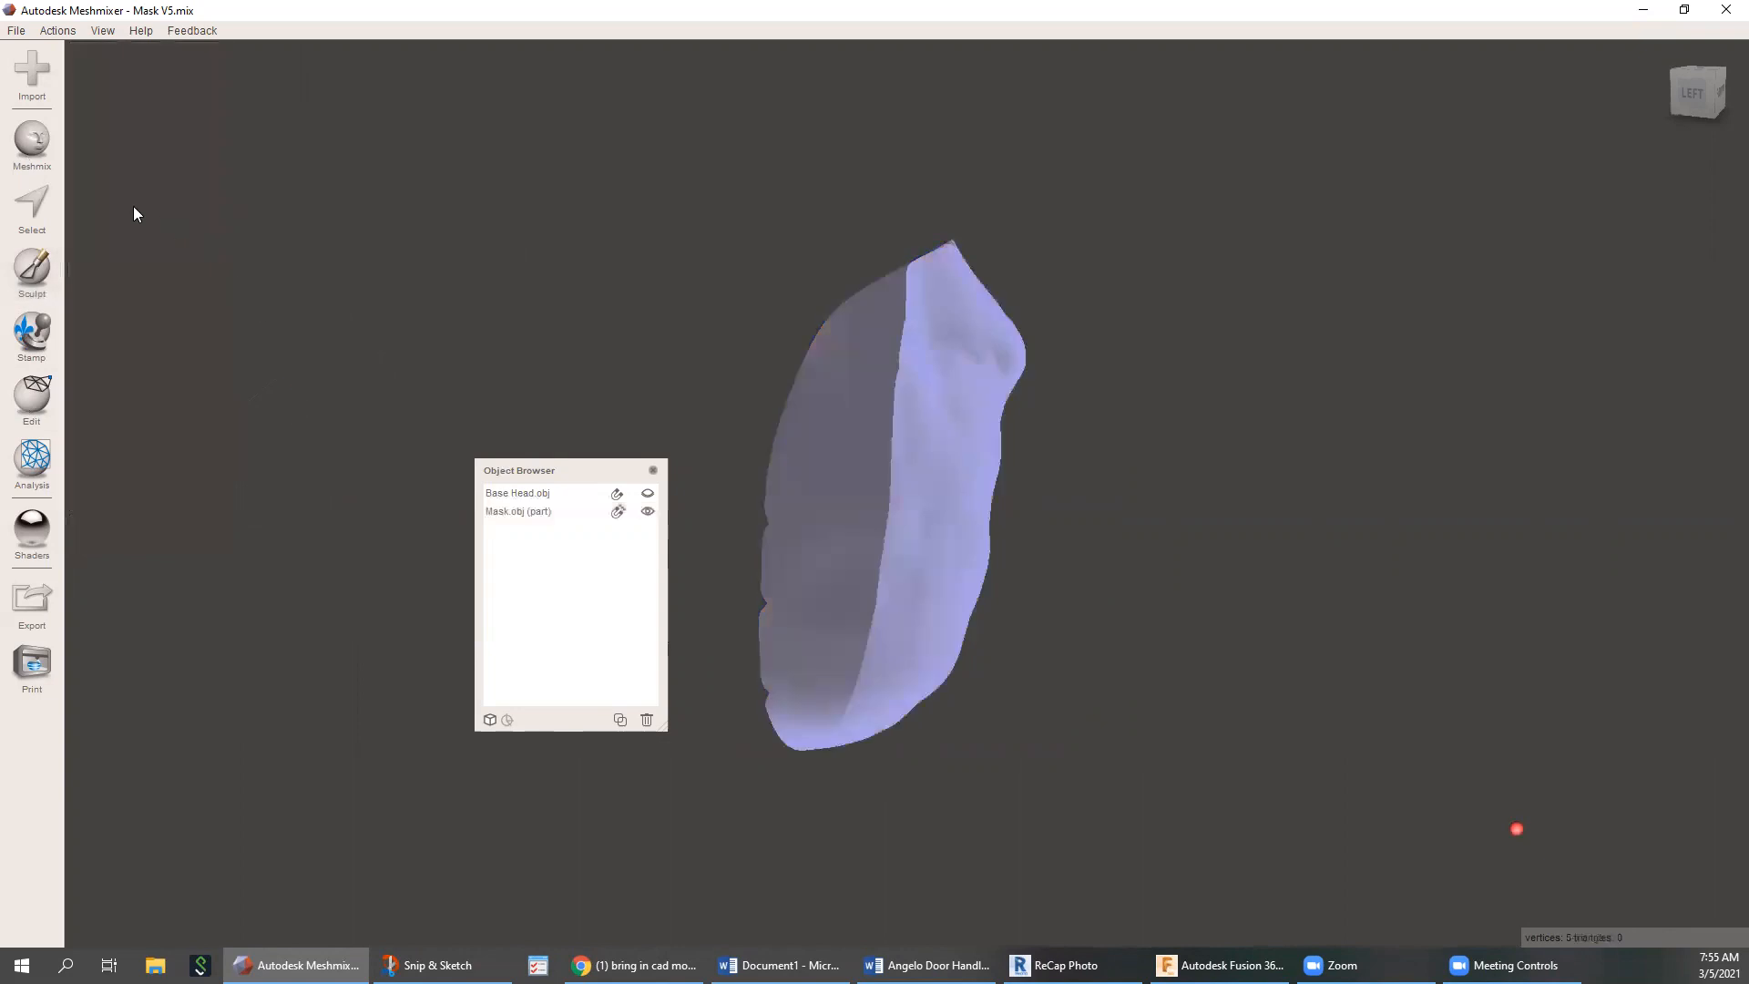
Turn off the target setting on the Mask.obj (part) object and make that object active
left_click(35, 211)
left_click(550, 514)
left_click(615, 512)
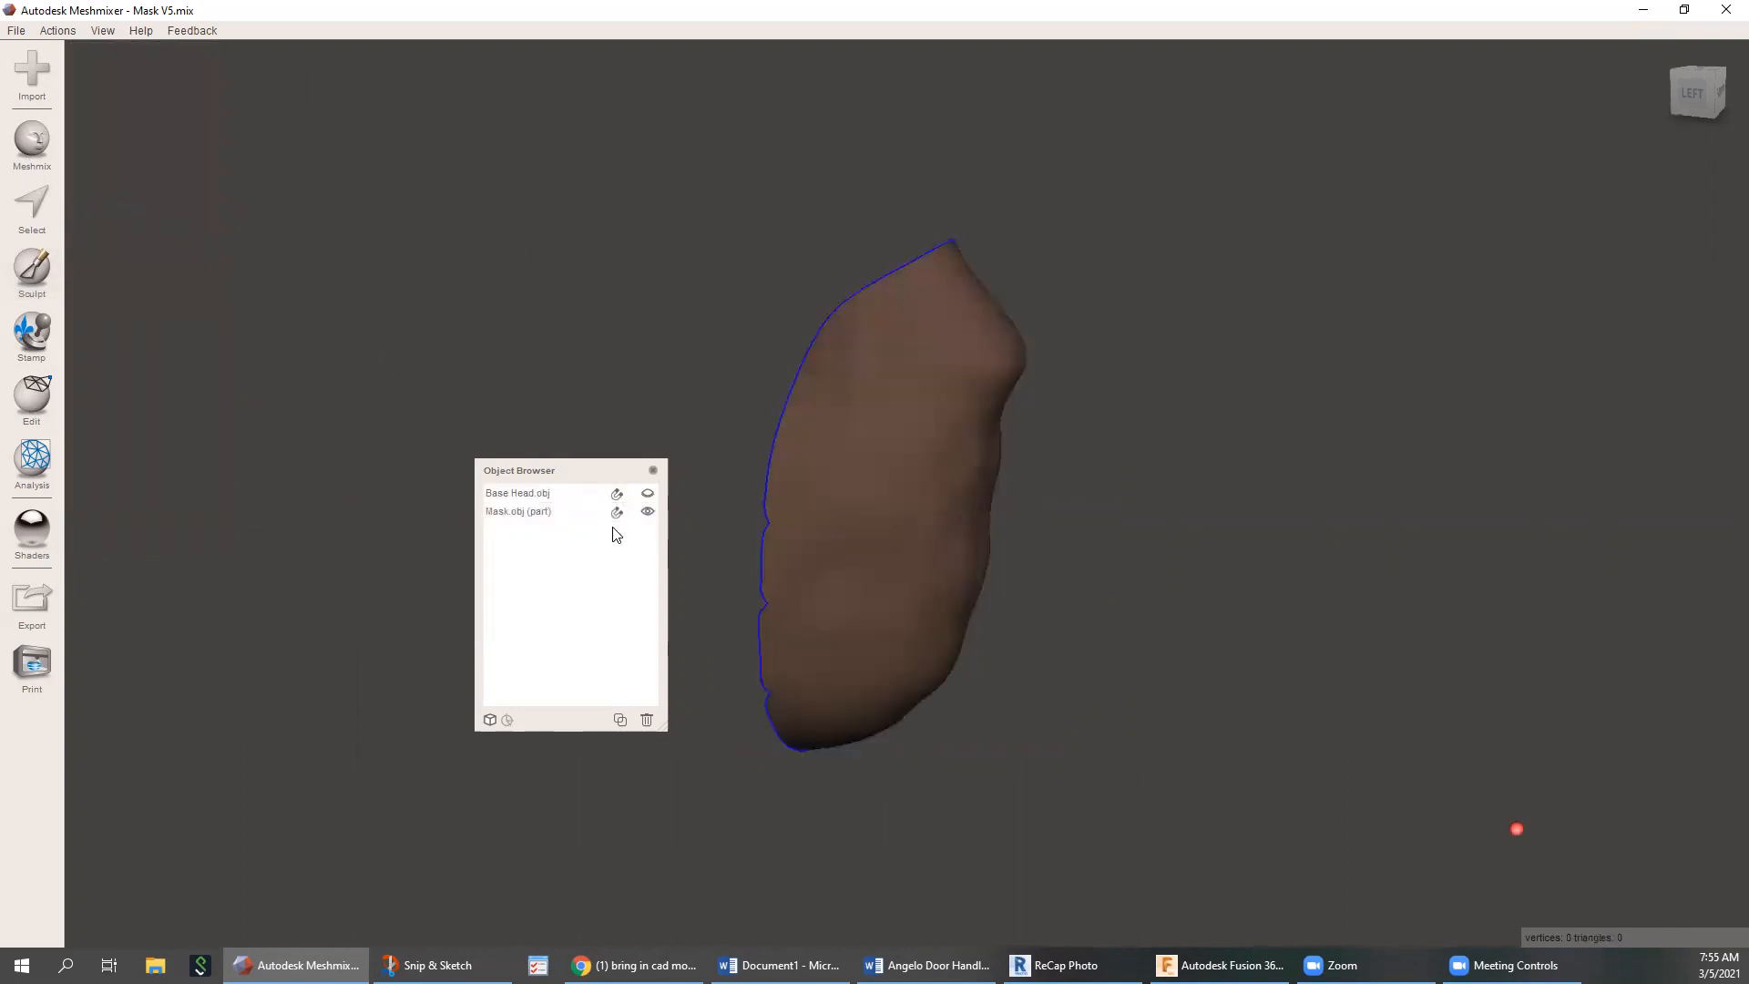
right_click_drag(802, 549, 574, 436)
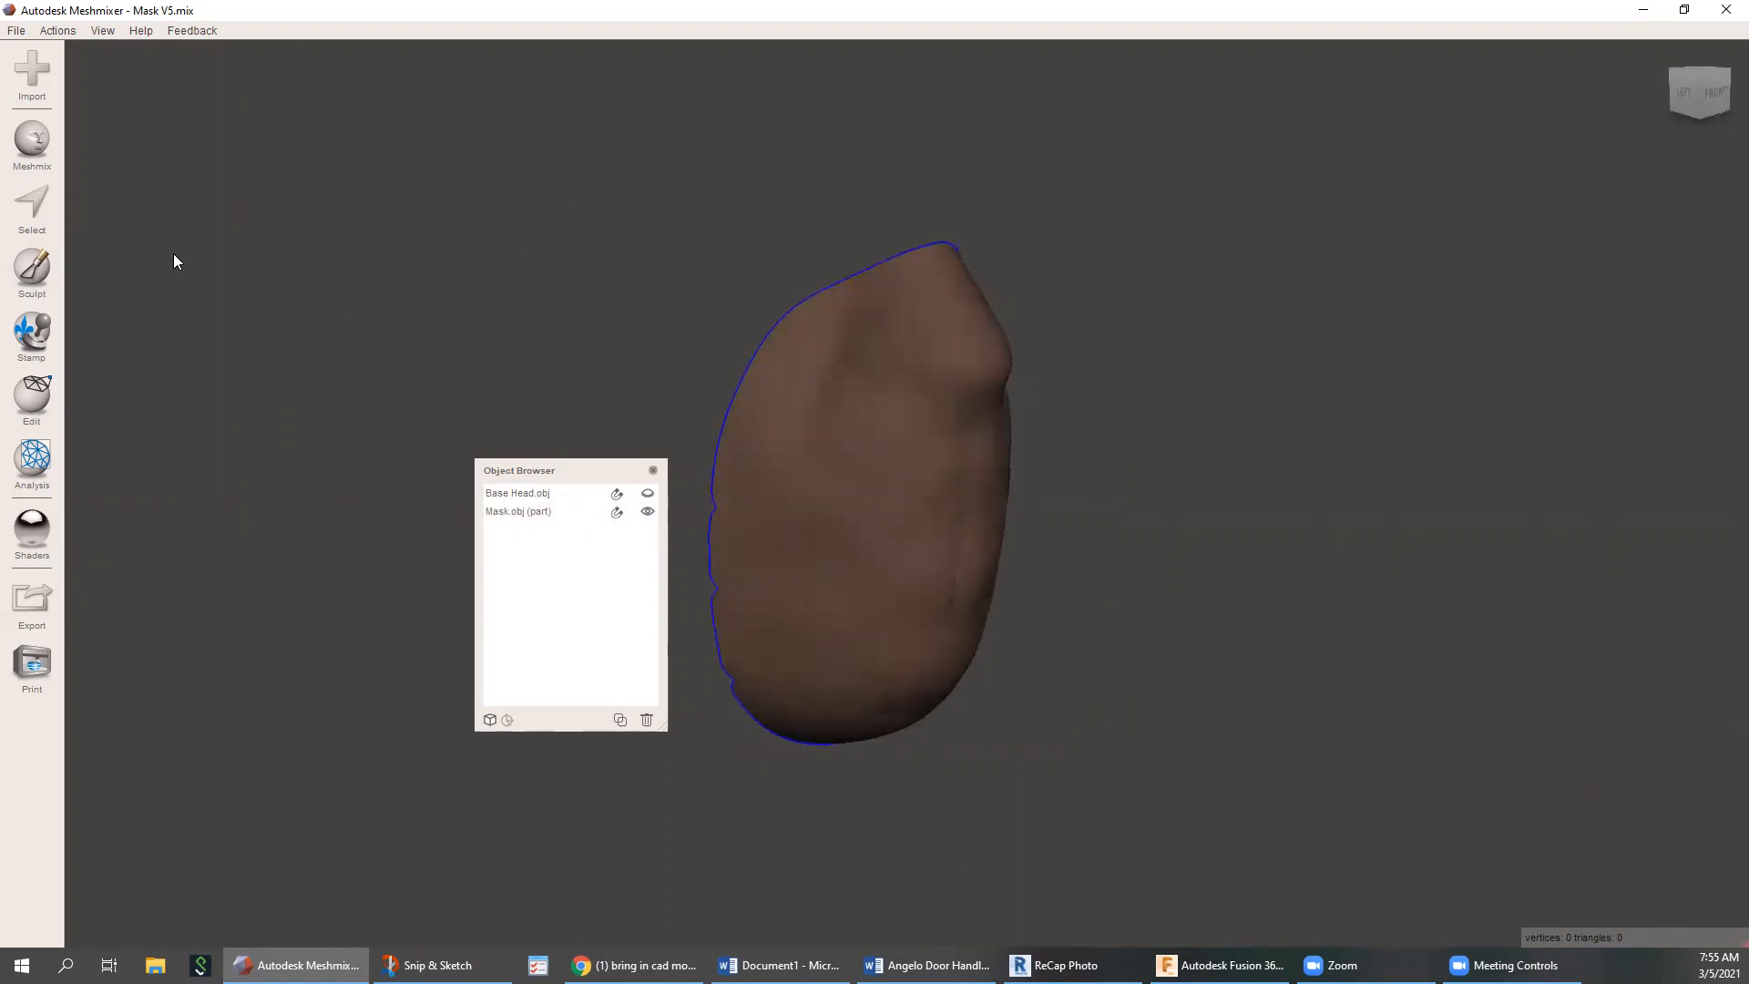
left_click(554, 513)
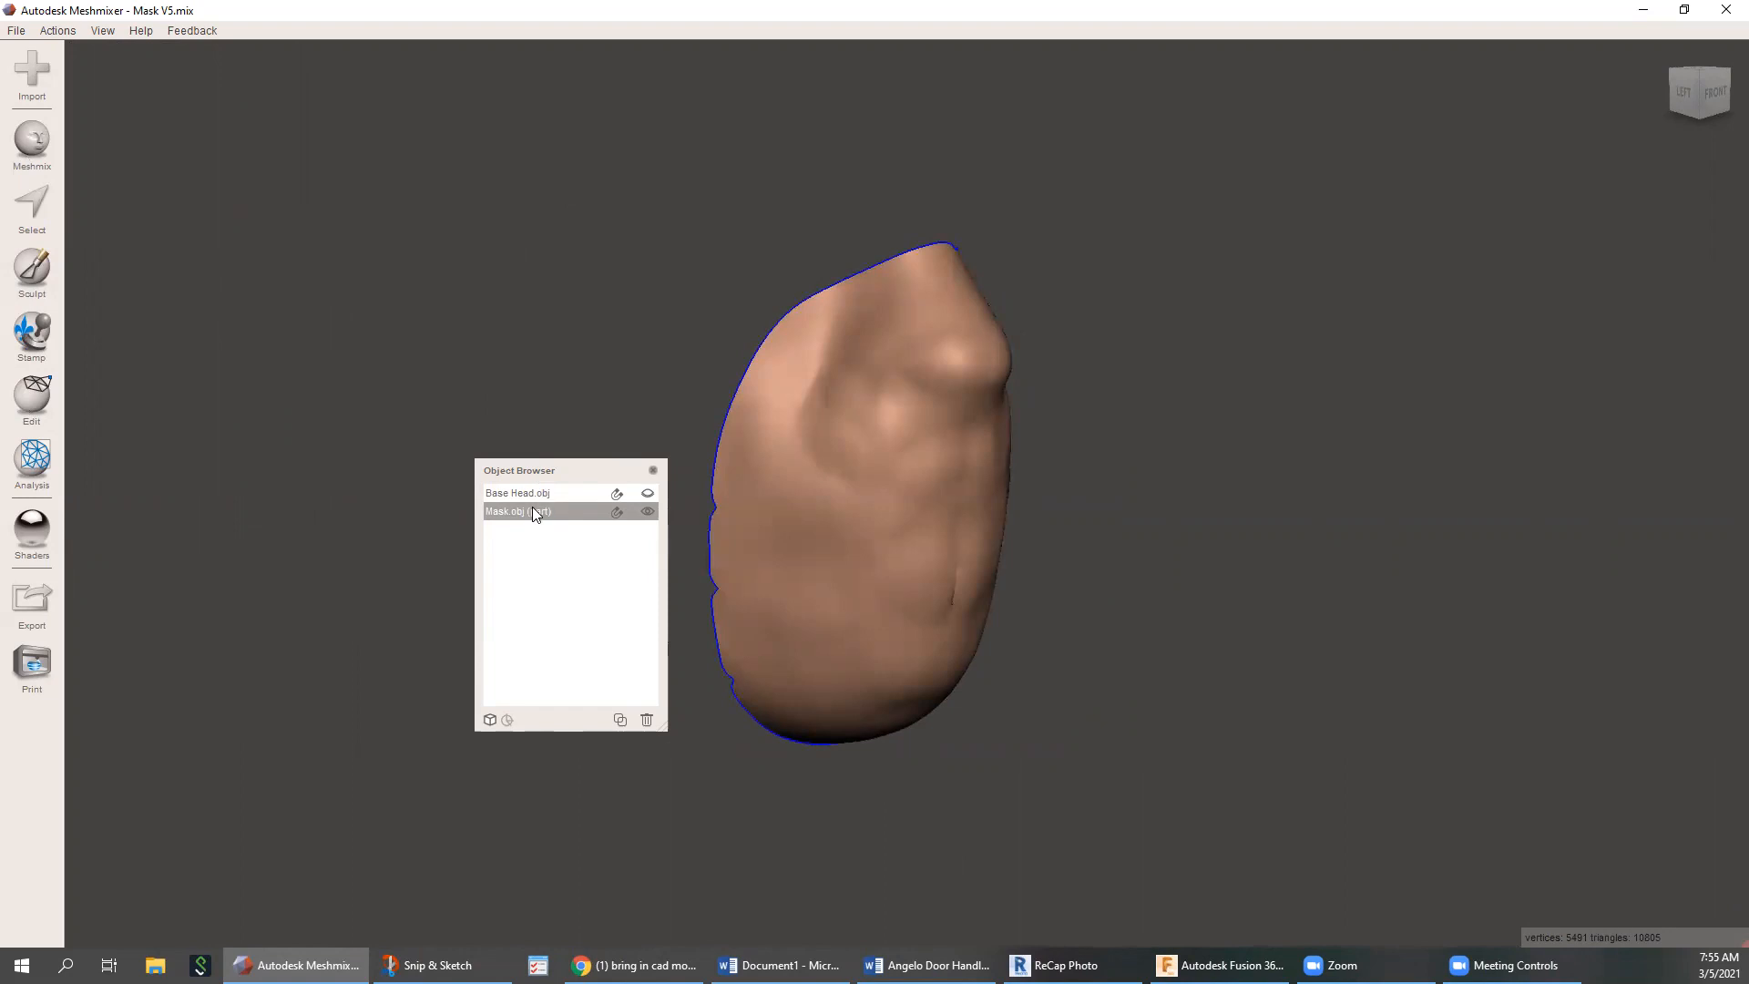
left_click(532, 492)
left_click(533, 514, "shift")
left_click(531, 515)
Select the whole mask surface and smooth it with Shape Preserving smoothing at a smoothing scale of 20.37
left_click(41, 201)
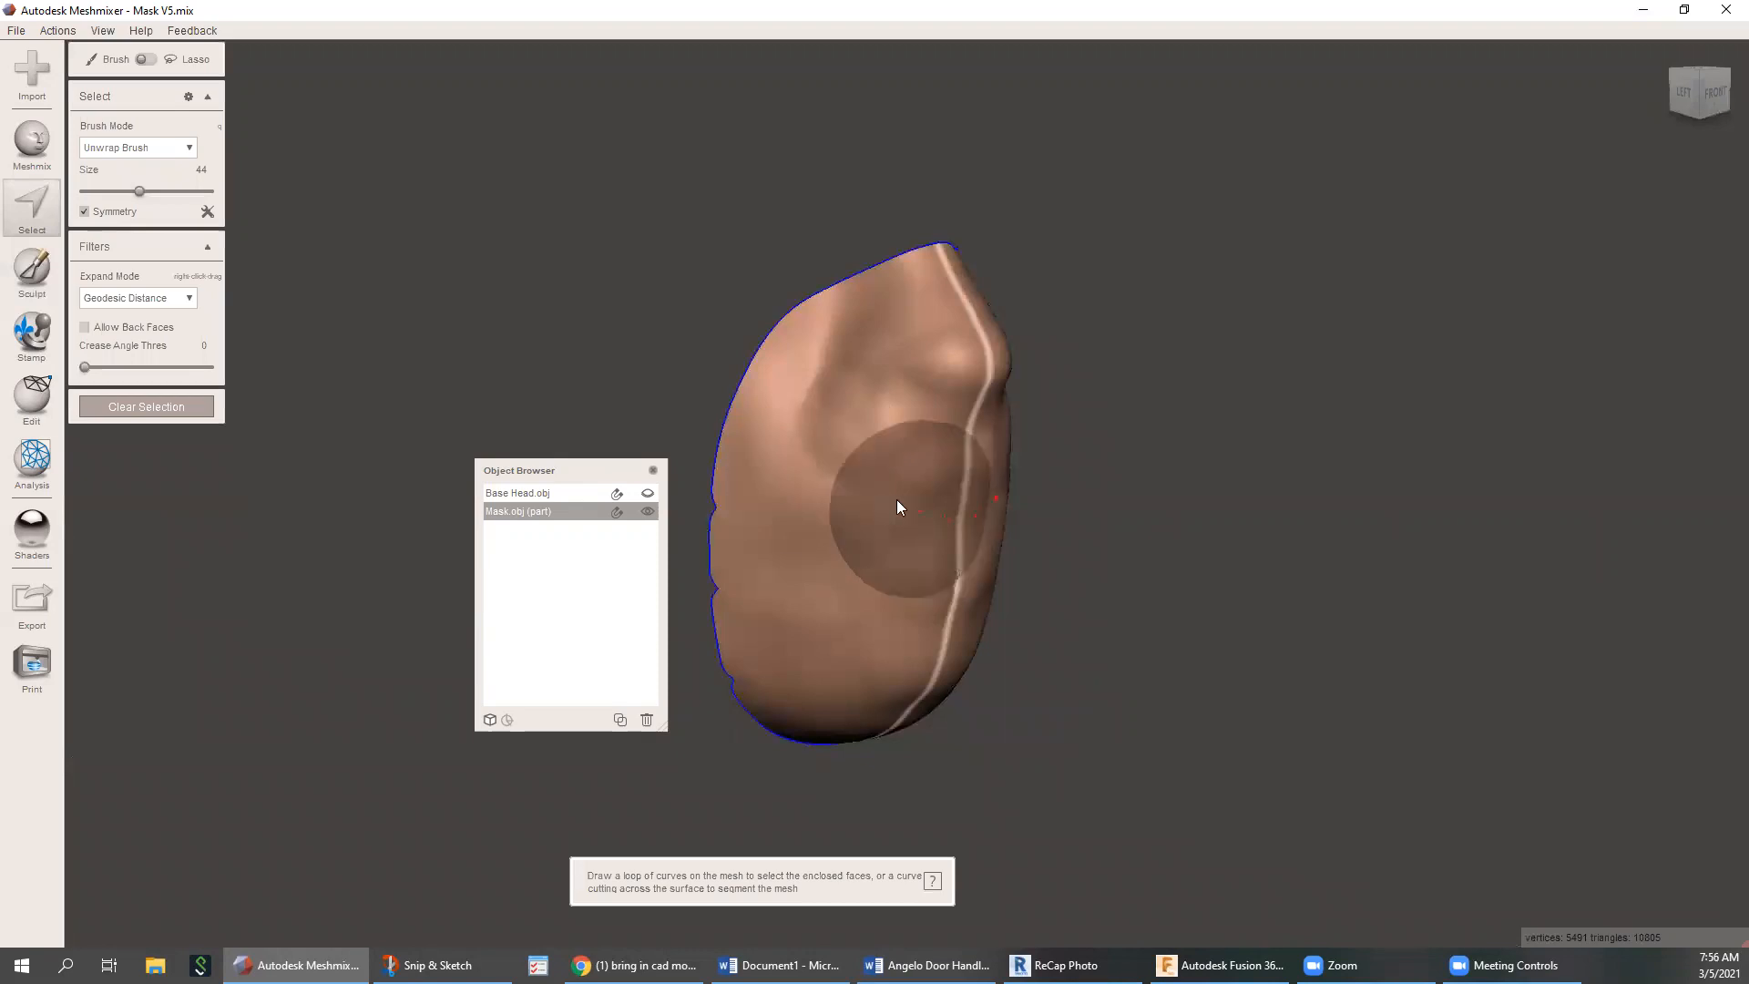
left_click(897, 501)
double_click(896, 506)
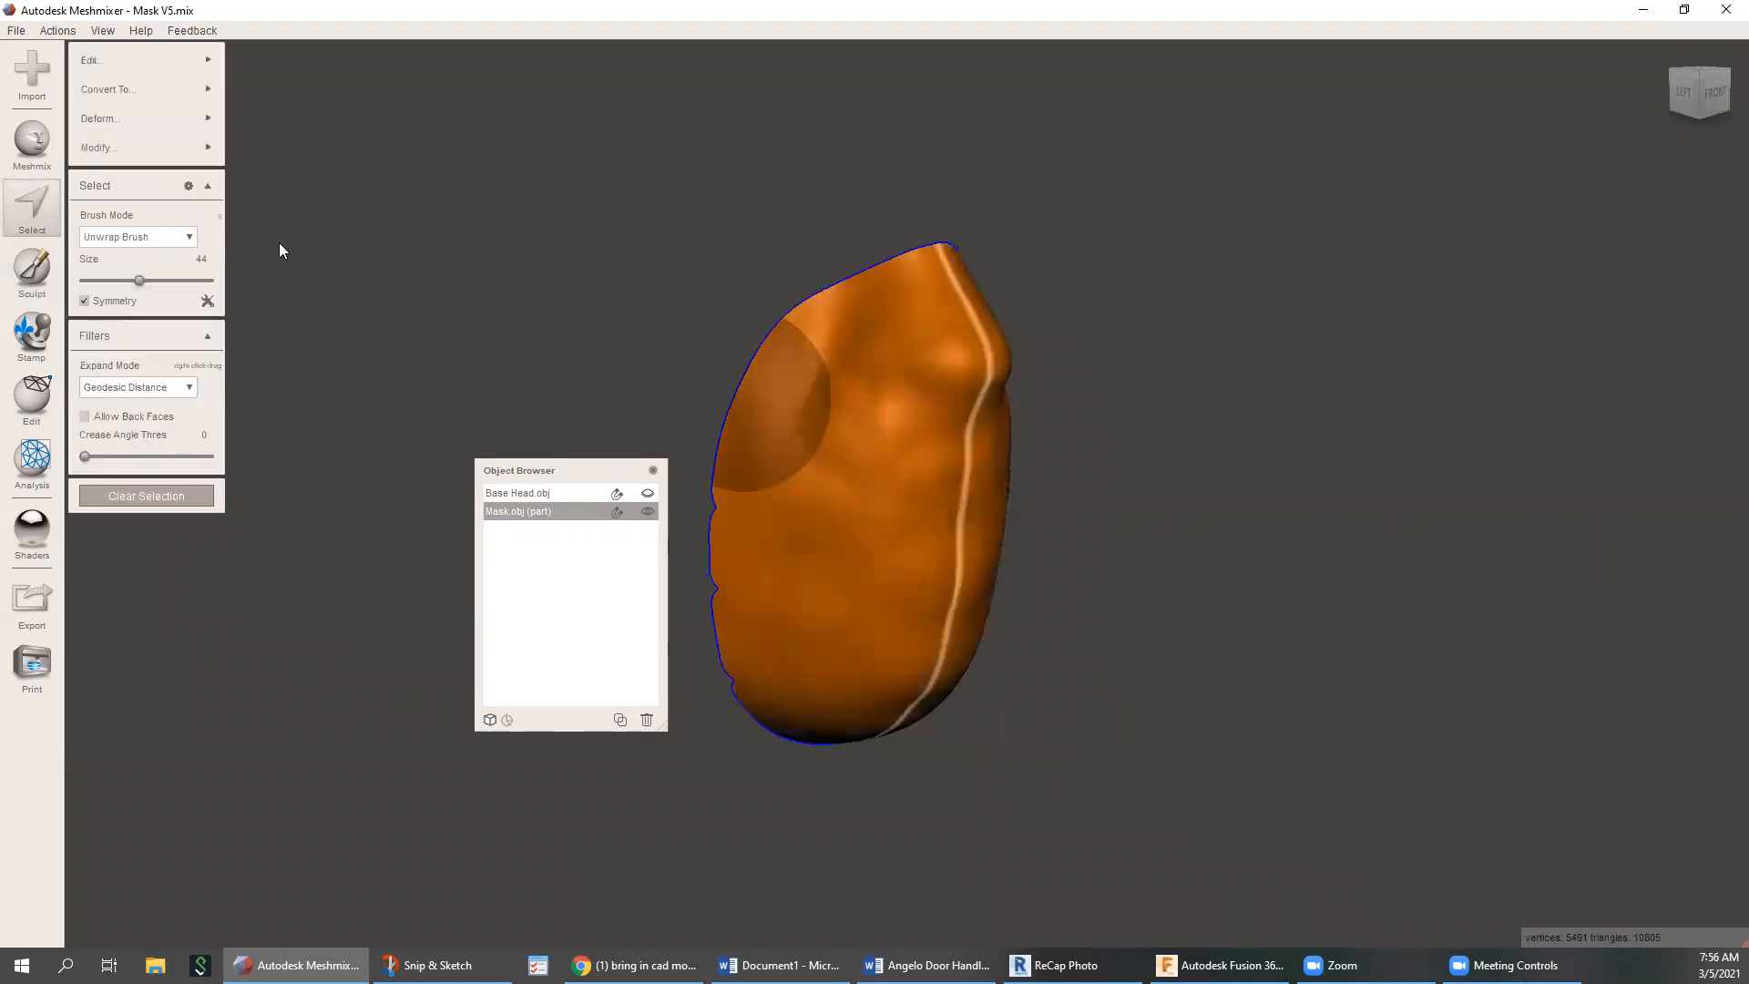
mouse_move(139, 69)
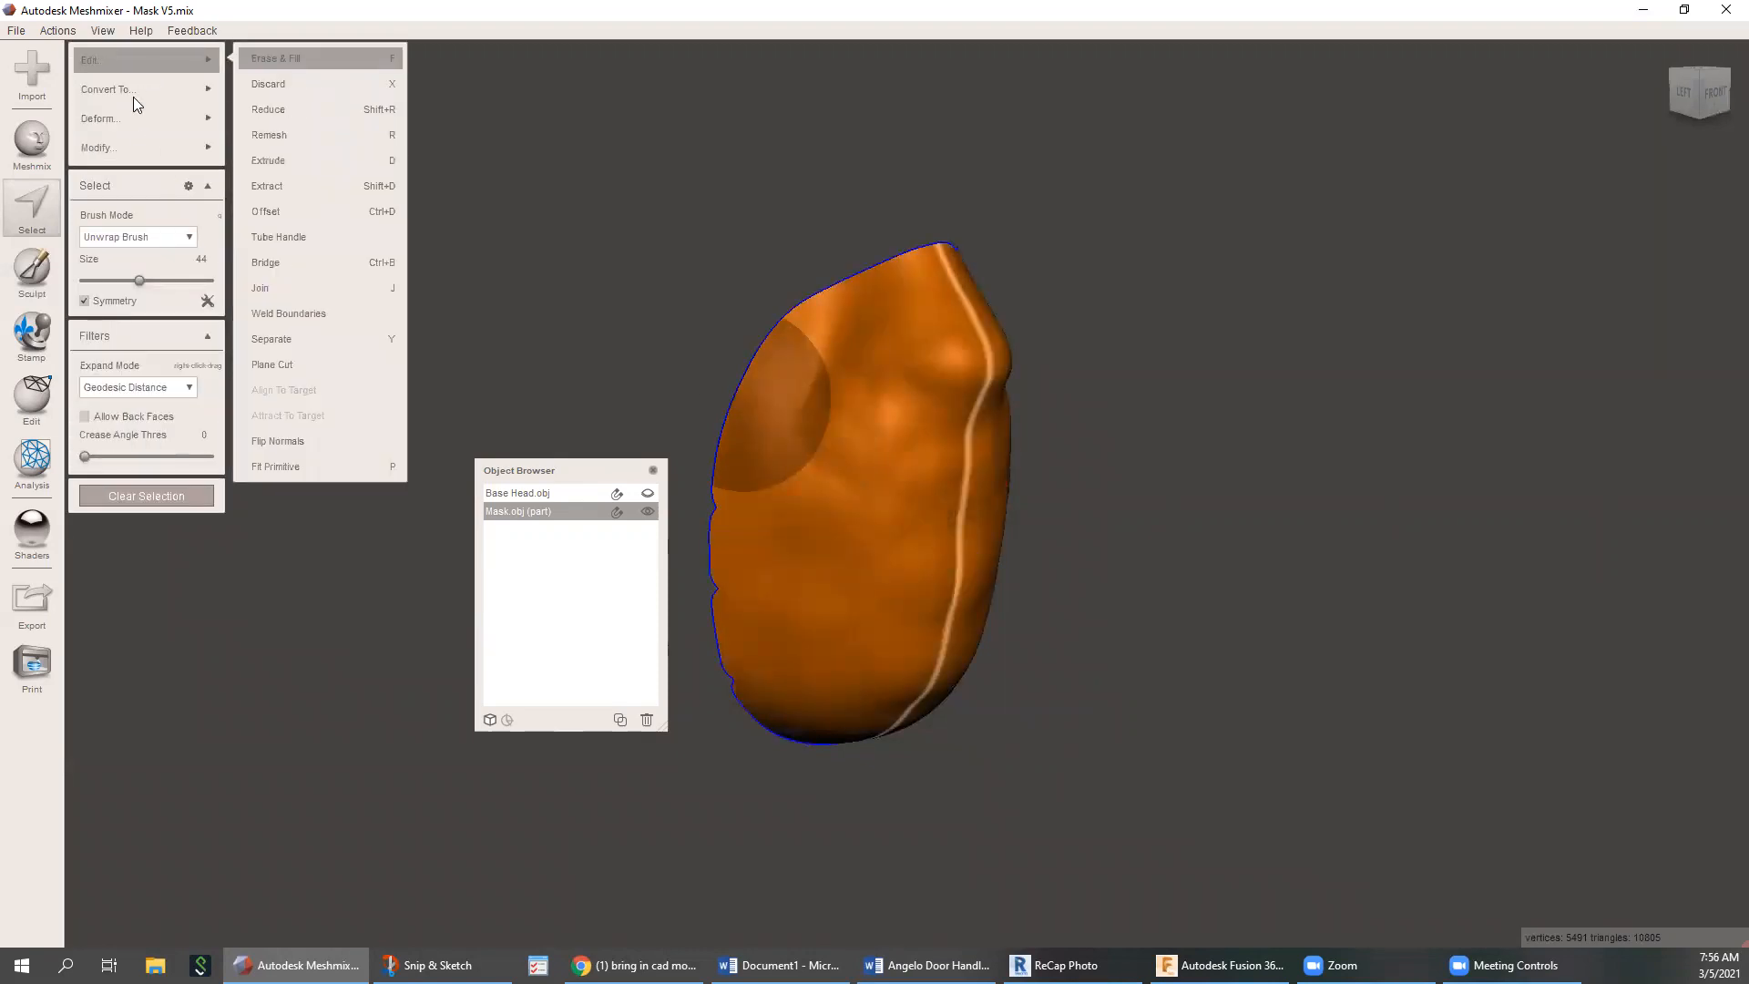
mouse_move(127, 120)
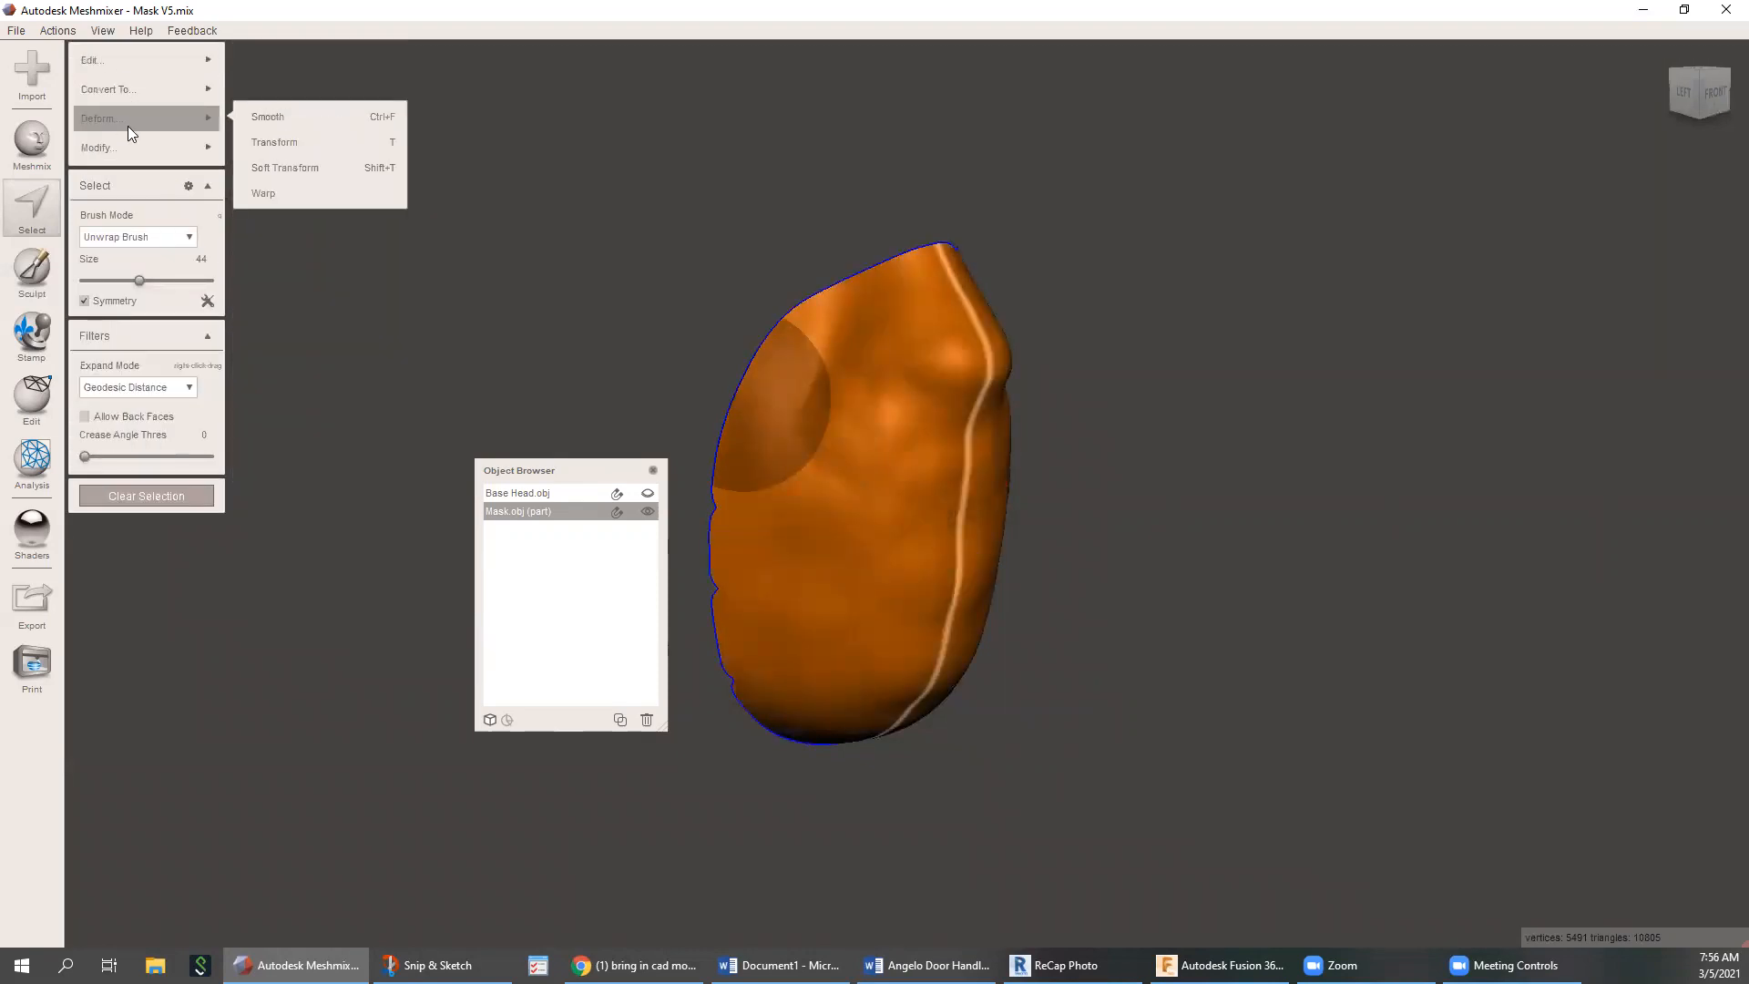
left_click(262, 119)
right_click_drag(540, 269, 635, 326)
right_click_drag(897, 590, 834, 592)
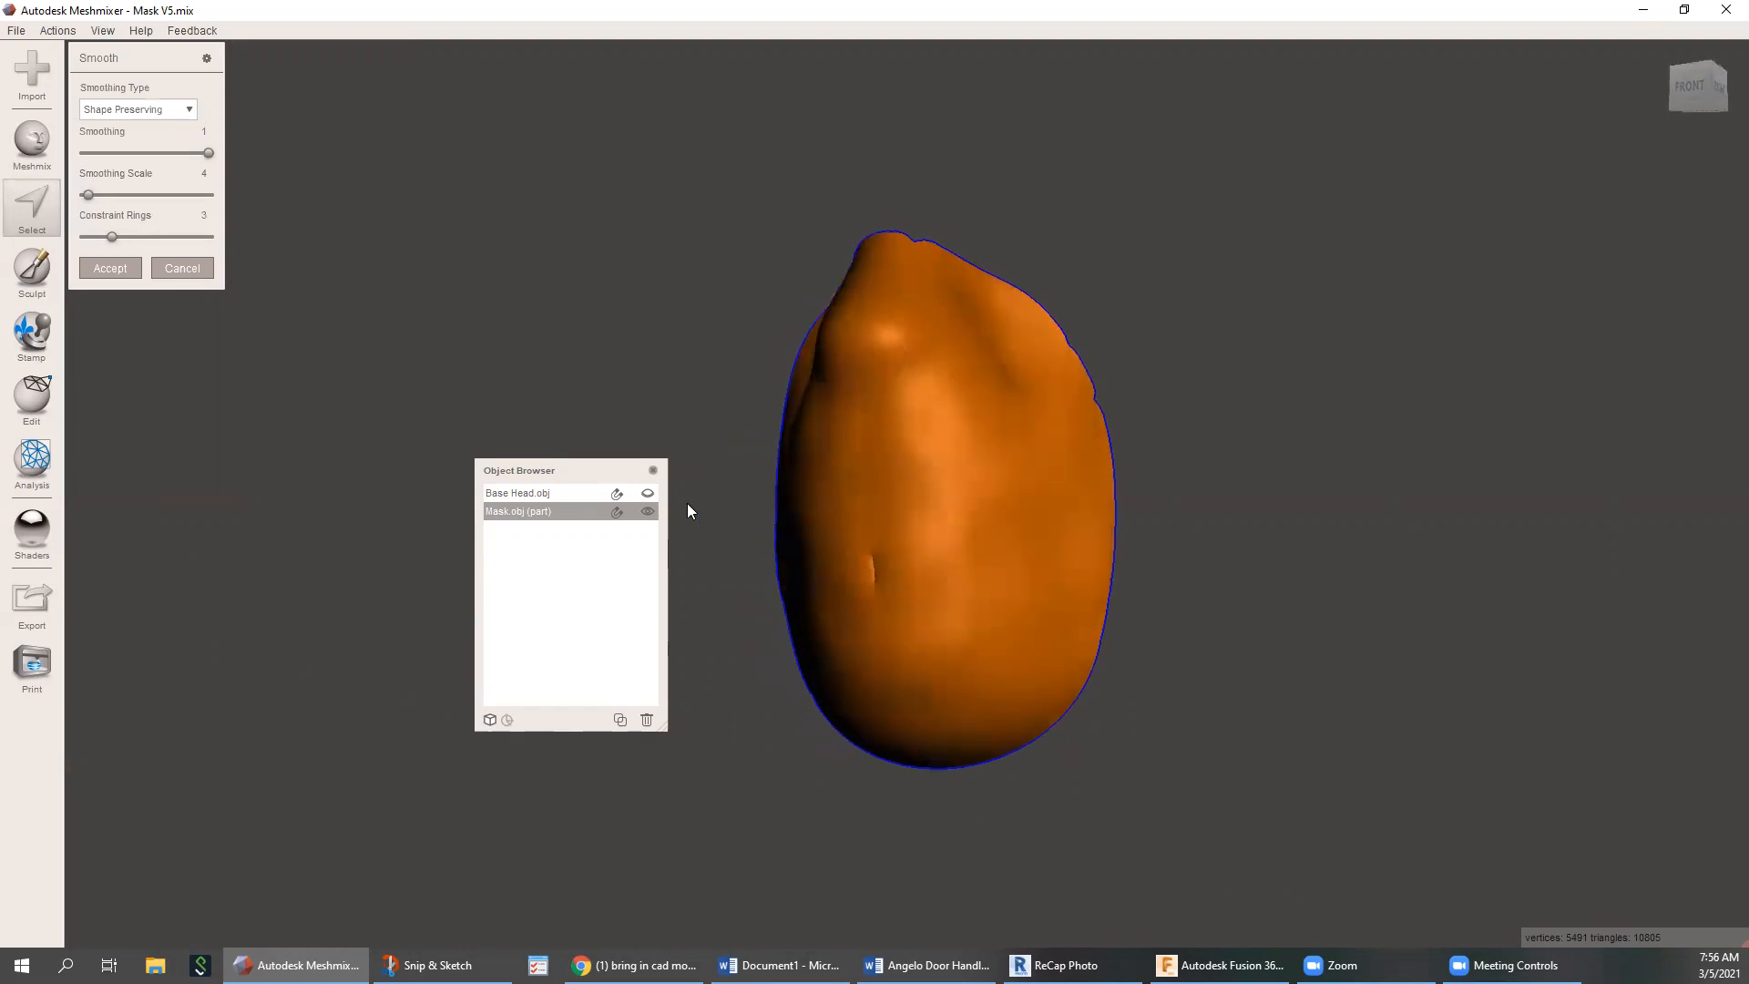
left_click_drag(91, 195, 107, 193)
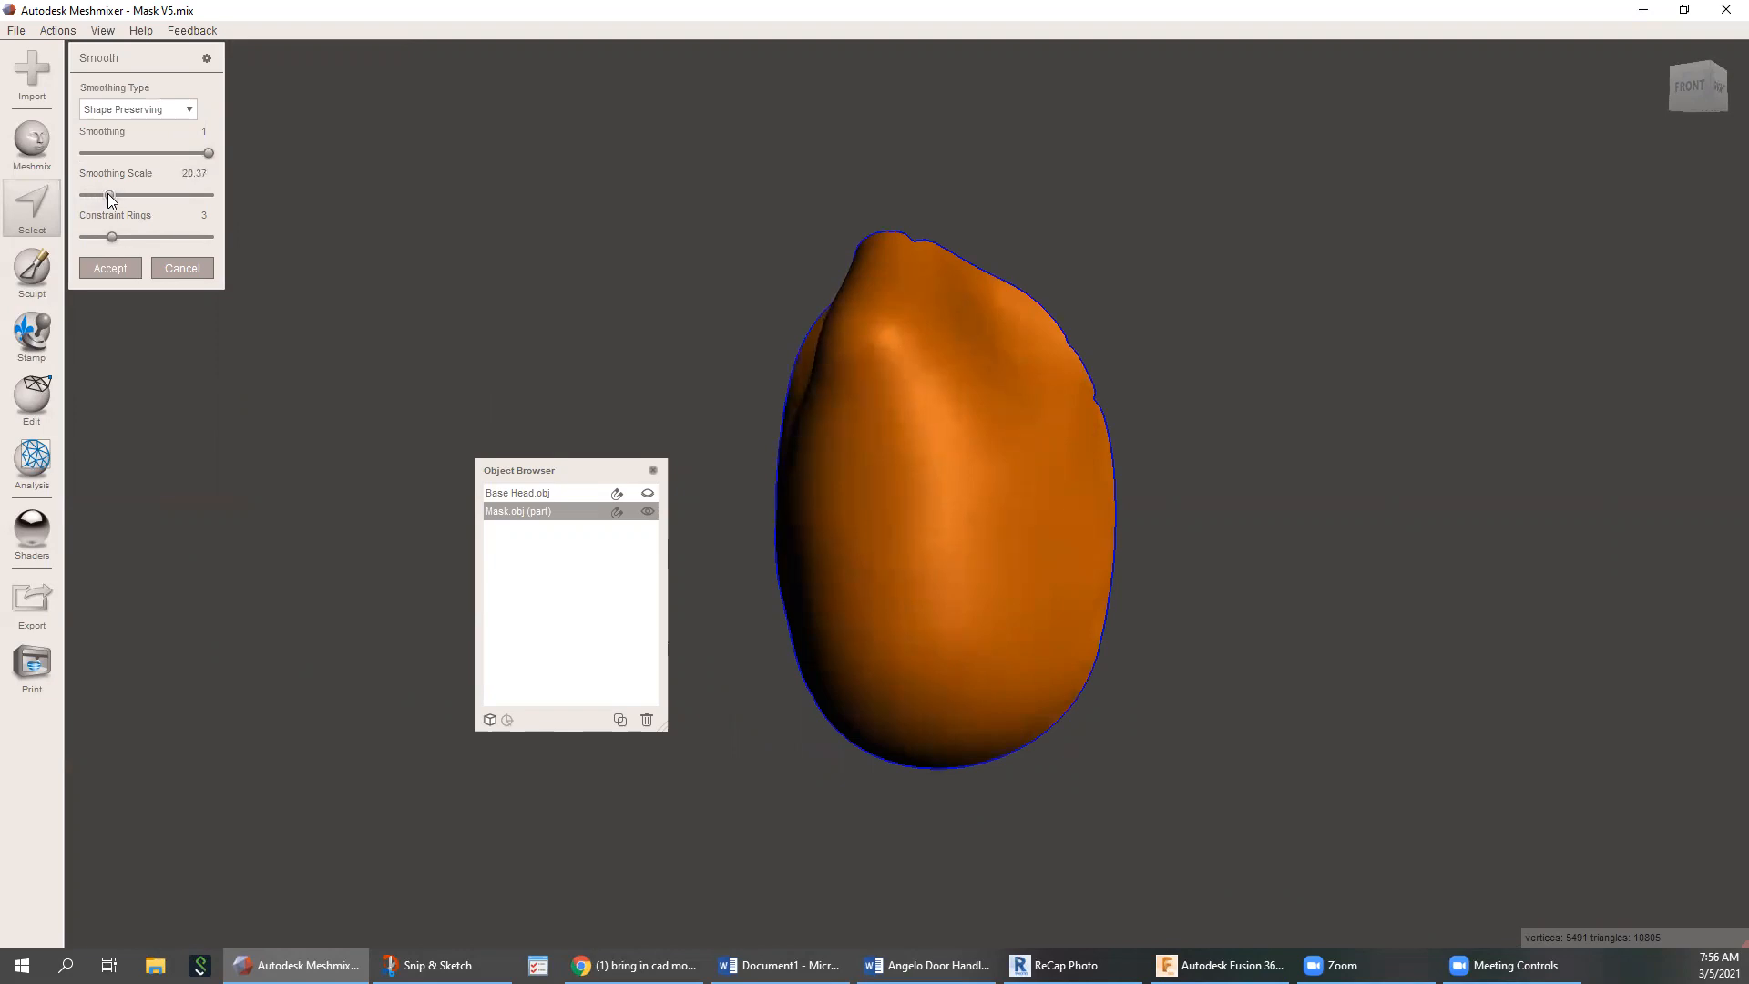
right_click_drag(512, 377, 1011, 572)
scroll(1183, 467, "up", 5)
scroll(1181, 466, "down", 5)
right_click_drag(1250, 539, 1275, 473)
right_click_drag(773, 562, 916, 571)
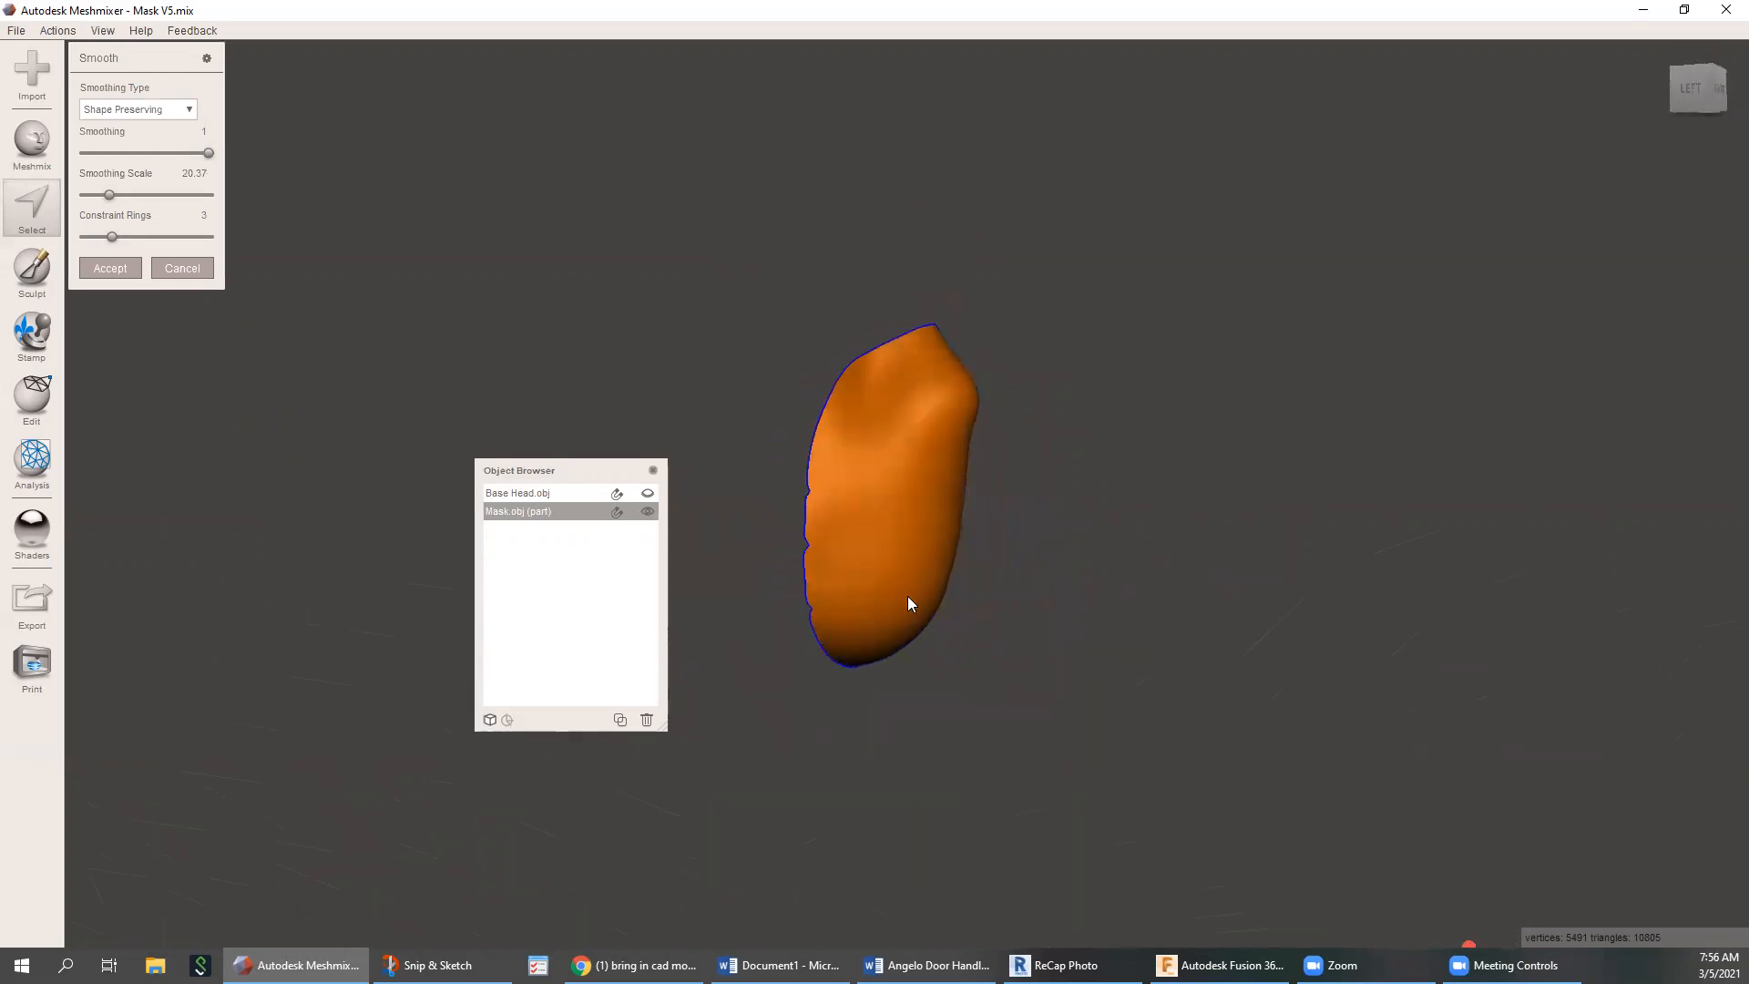
Make Base Head.obj active and visible, and check the mask's fit on the face from the side and front
left_click(537, 493)
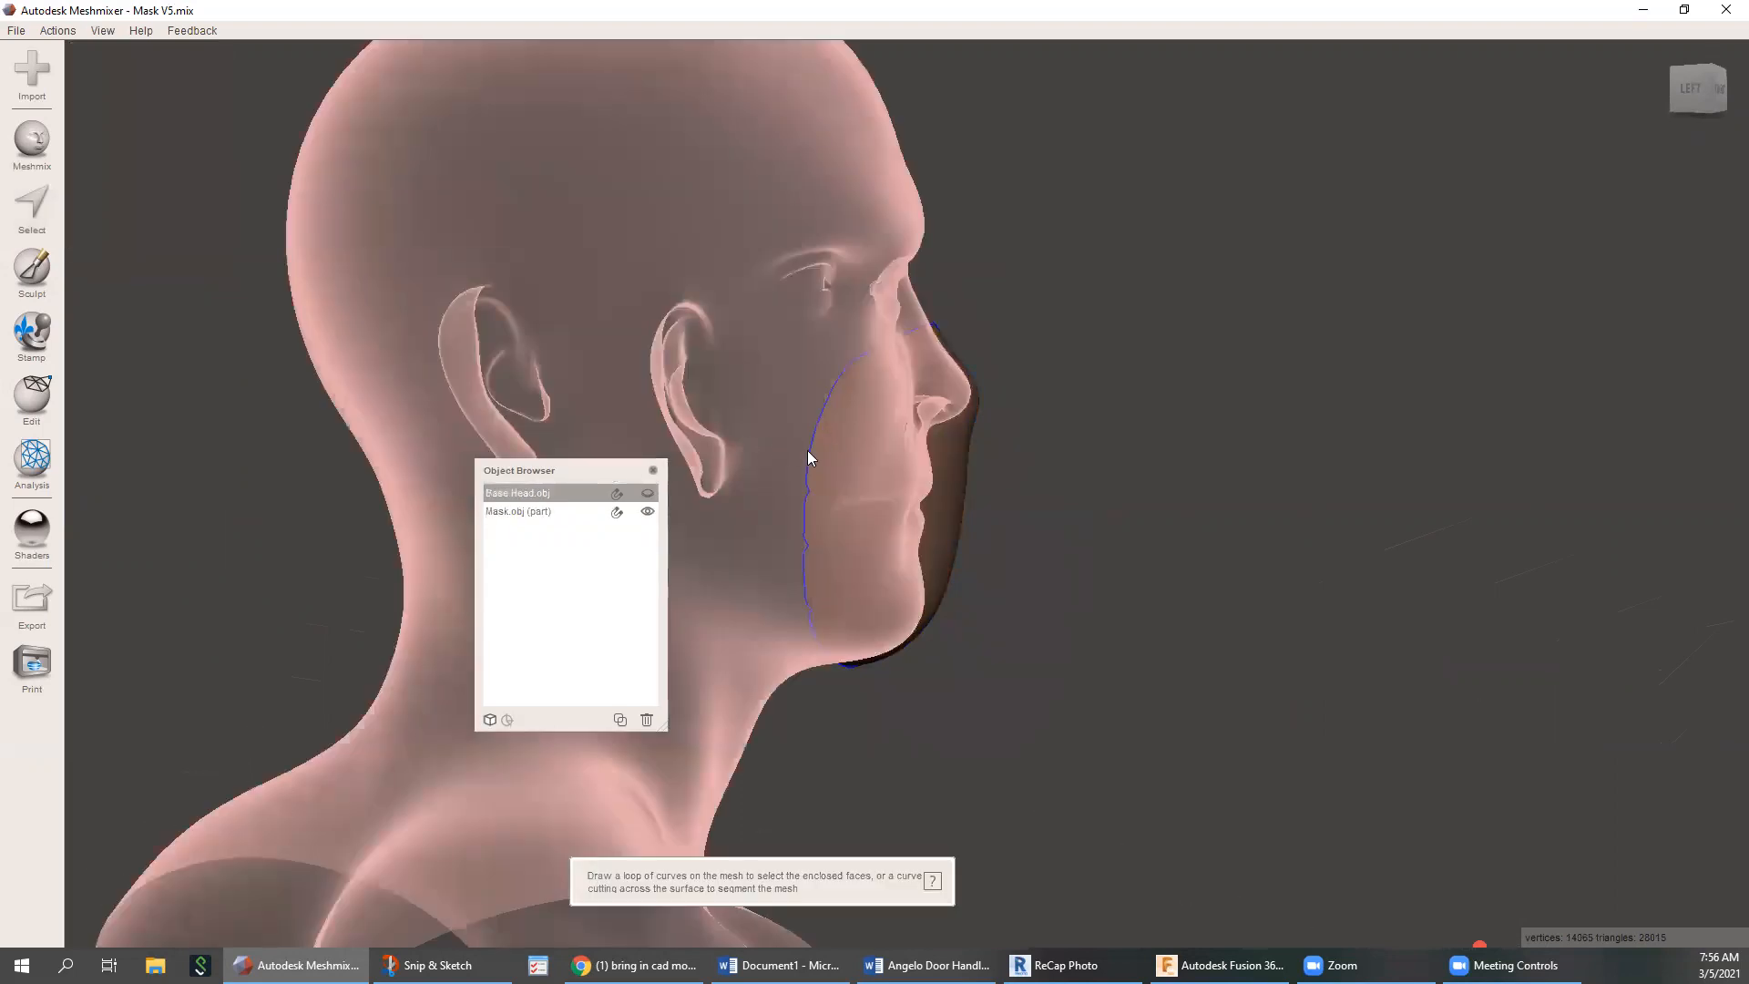
left_click(650, 495)
right_click_drag(1169, 612, 1362, 637)
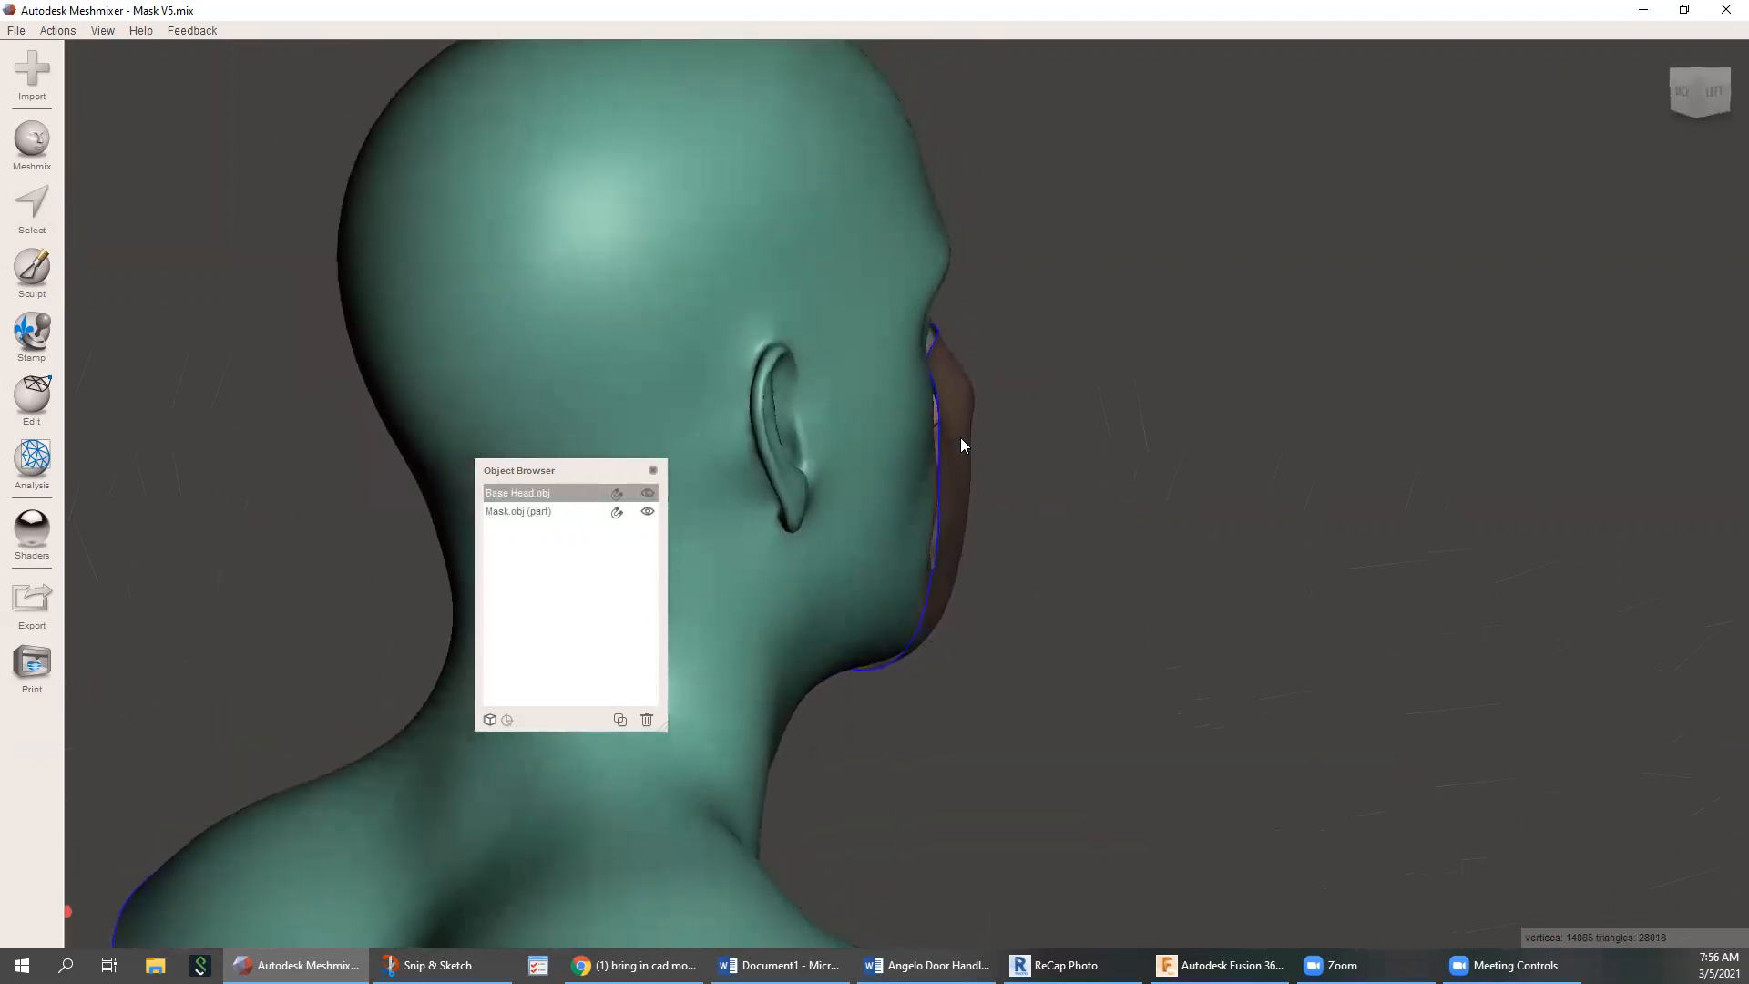
mouse_move(995, 650)
right_mouse_down()
mouse_move(916, 675)
mouse_move(543, 627)
mouse_move(412, 657)
mouse_move(339, 614)
mouse_move(235, 606)
mouse_move(683, 632)
mouse_move(996, 617)
right_mouse_up()
scroll(1000, 617, "down", 3)
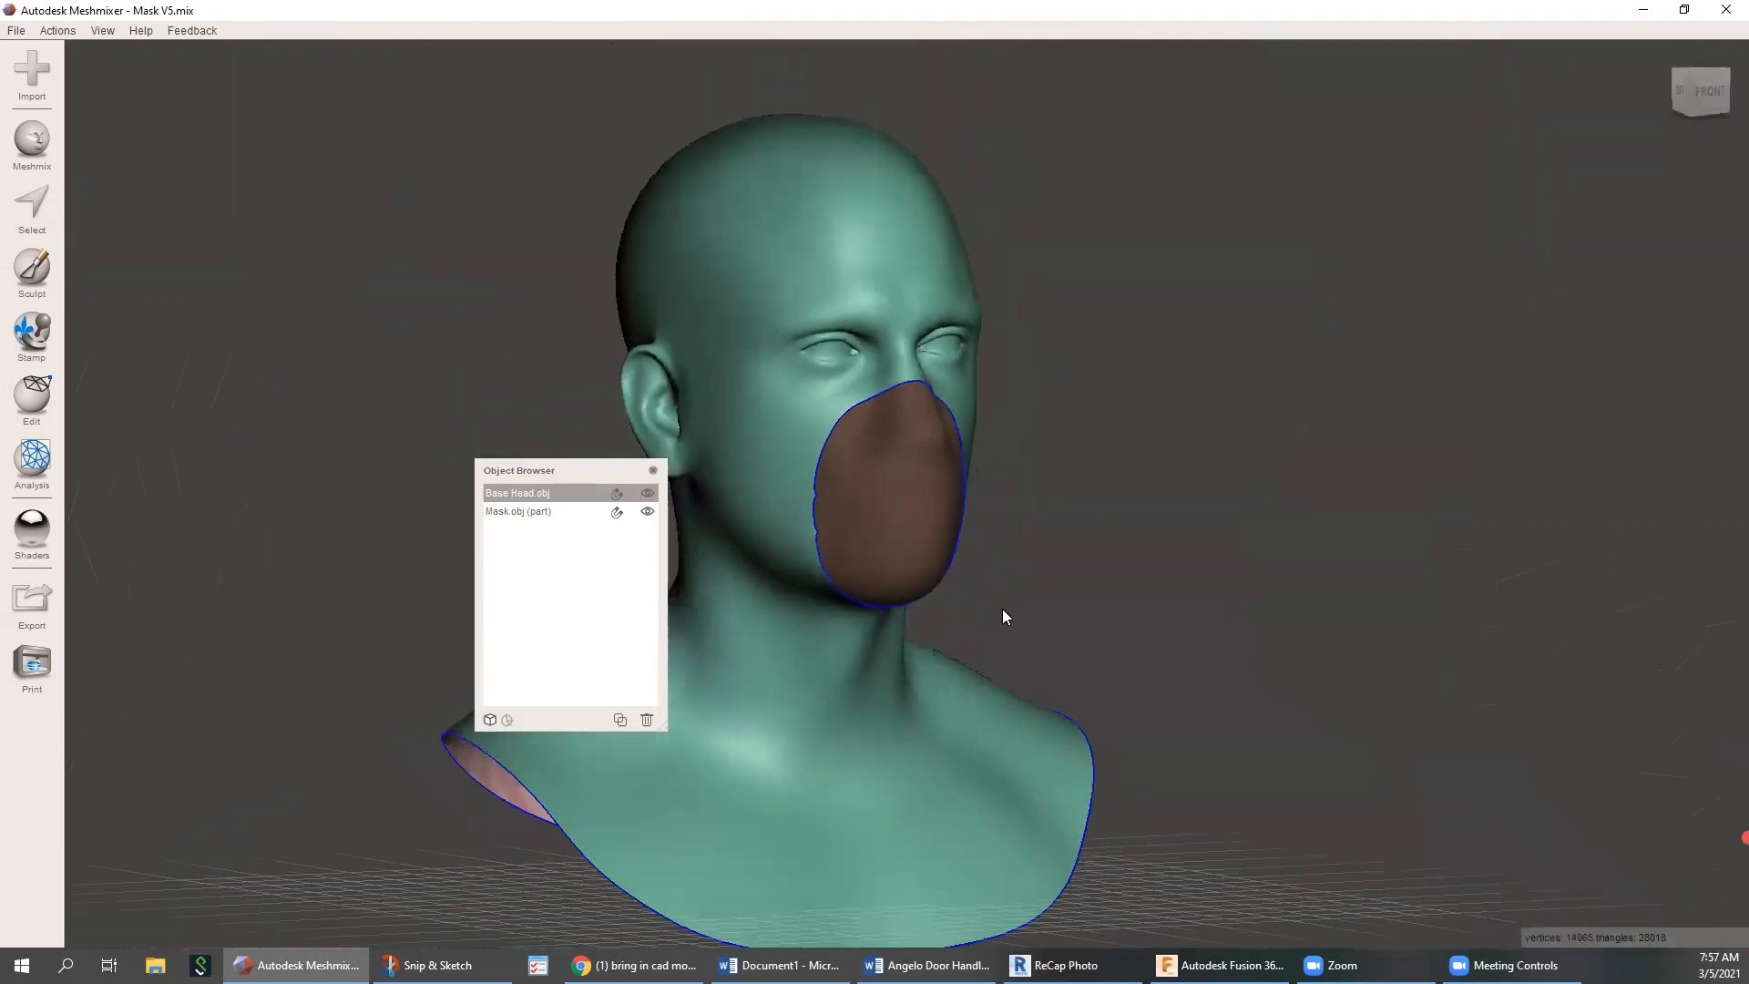